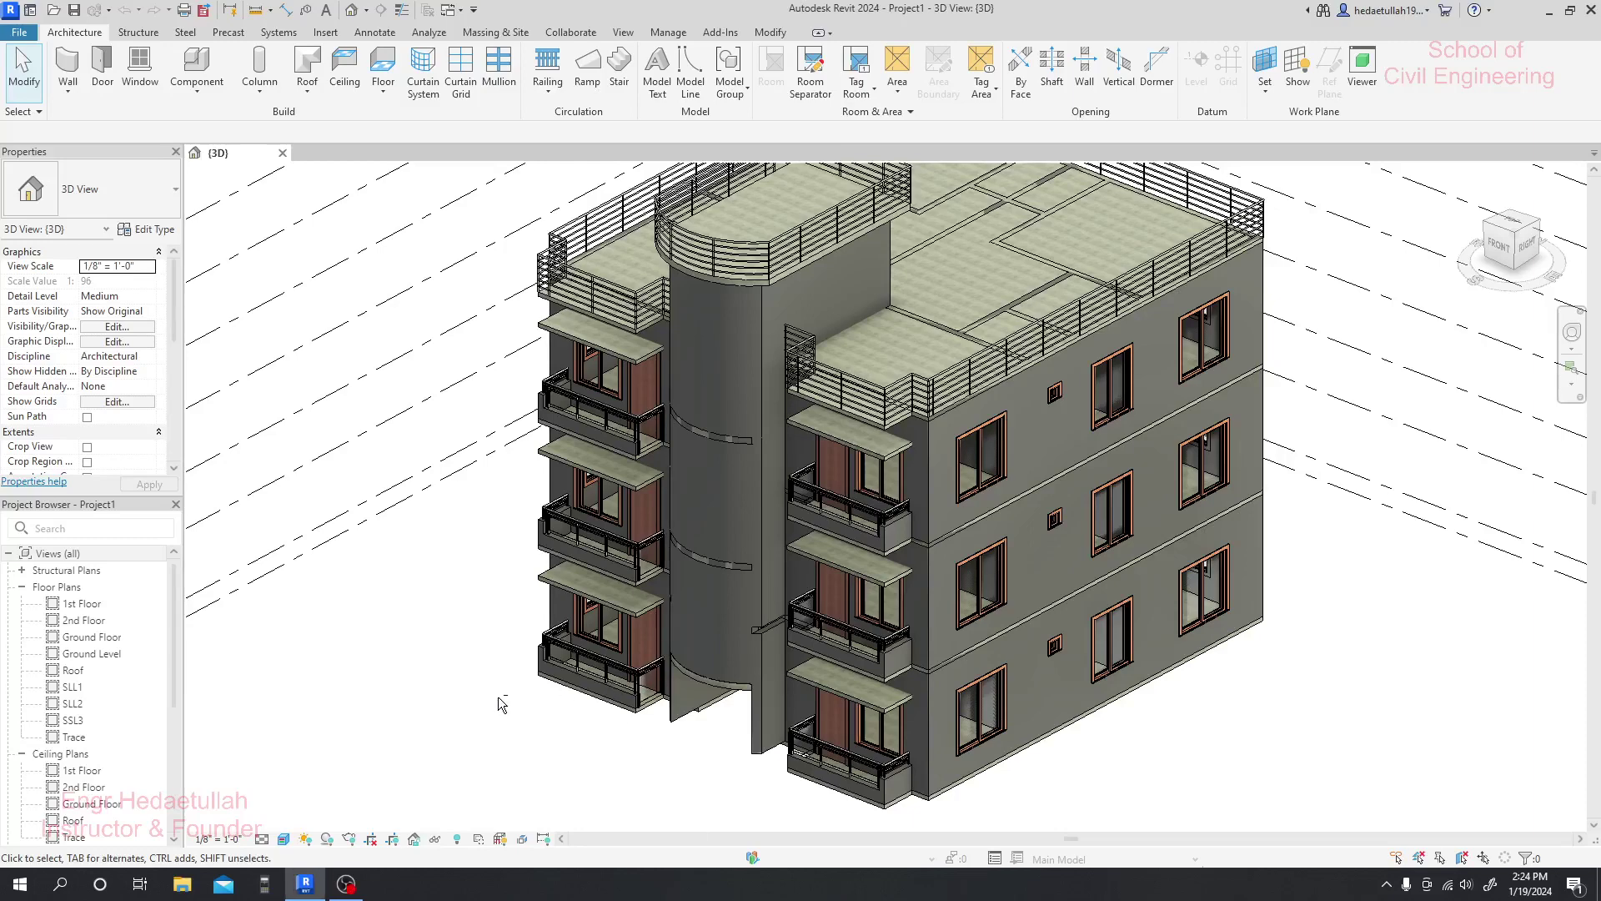
- Cut a rectangular wall opening about 5'-10" high in the curved stair tower wall between levels SLL1 and SLL2
shift+middle_drag(512, 736, 763, 681)
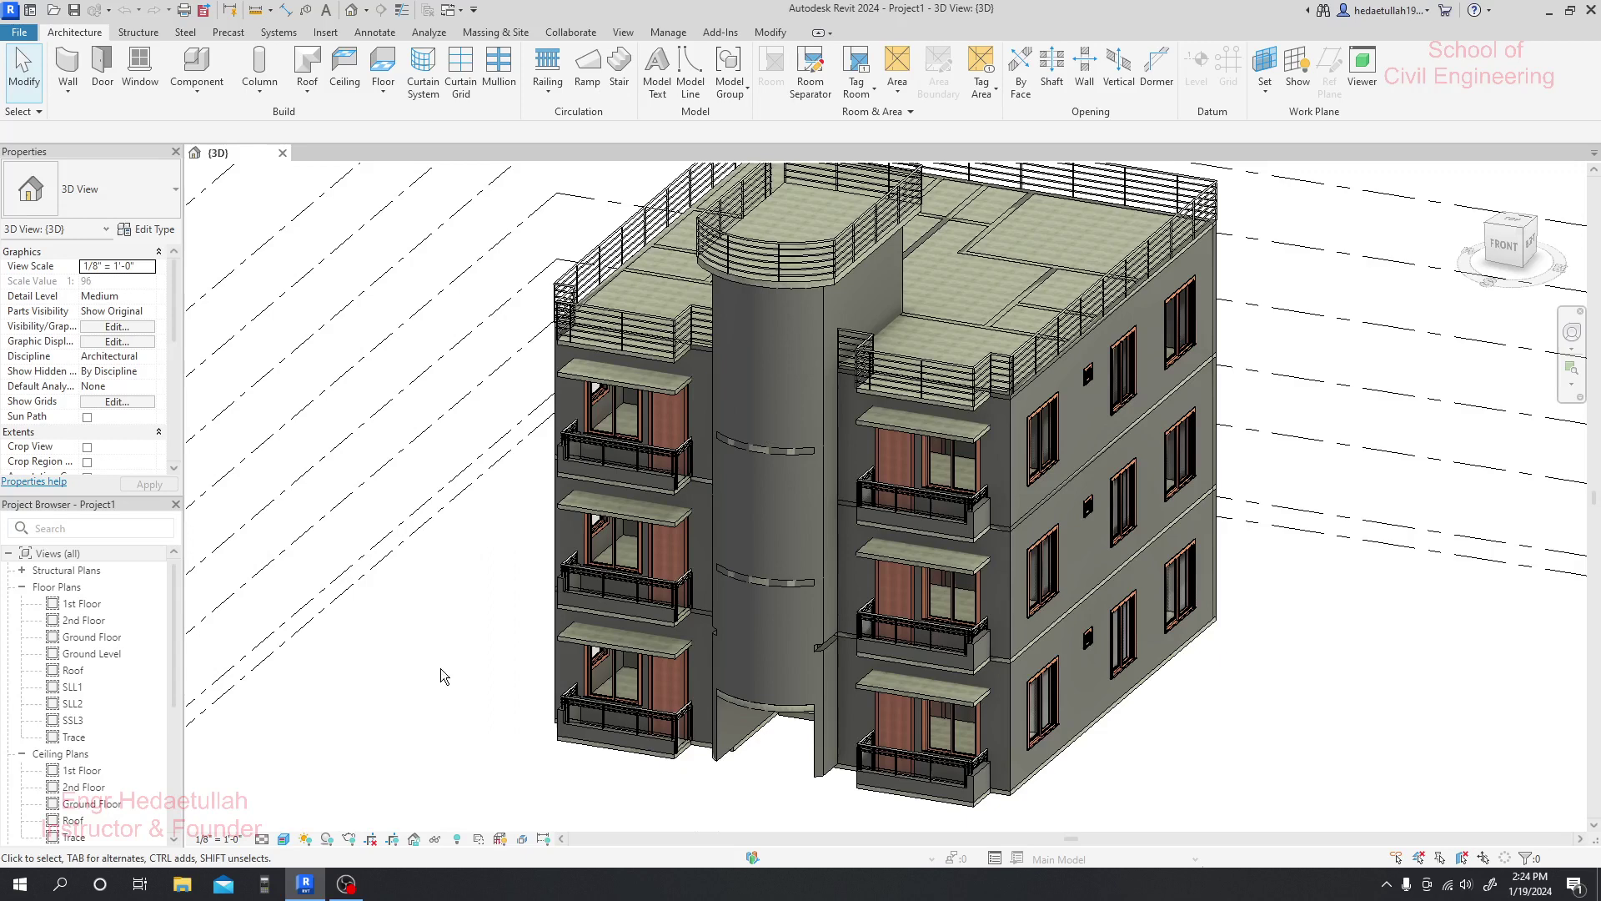
shift+middle_drag(493, 658, 442, 657)
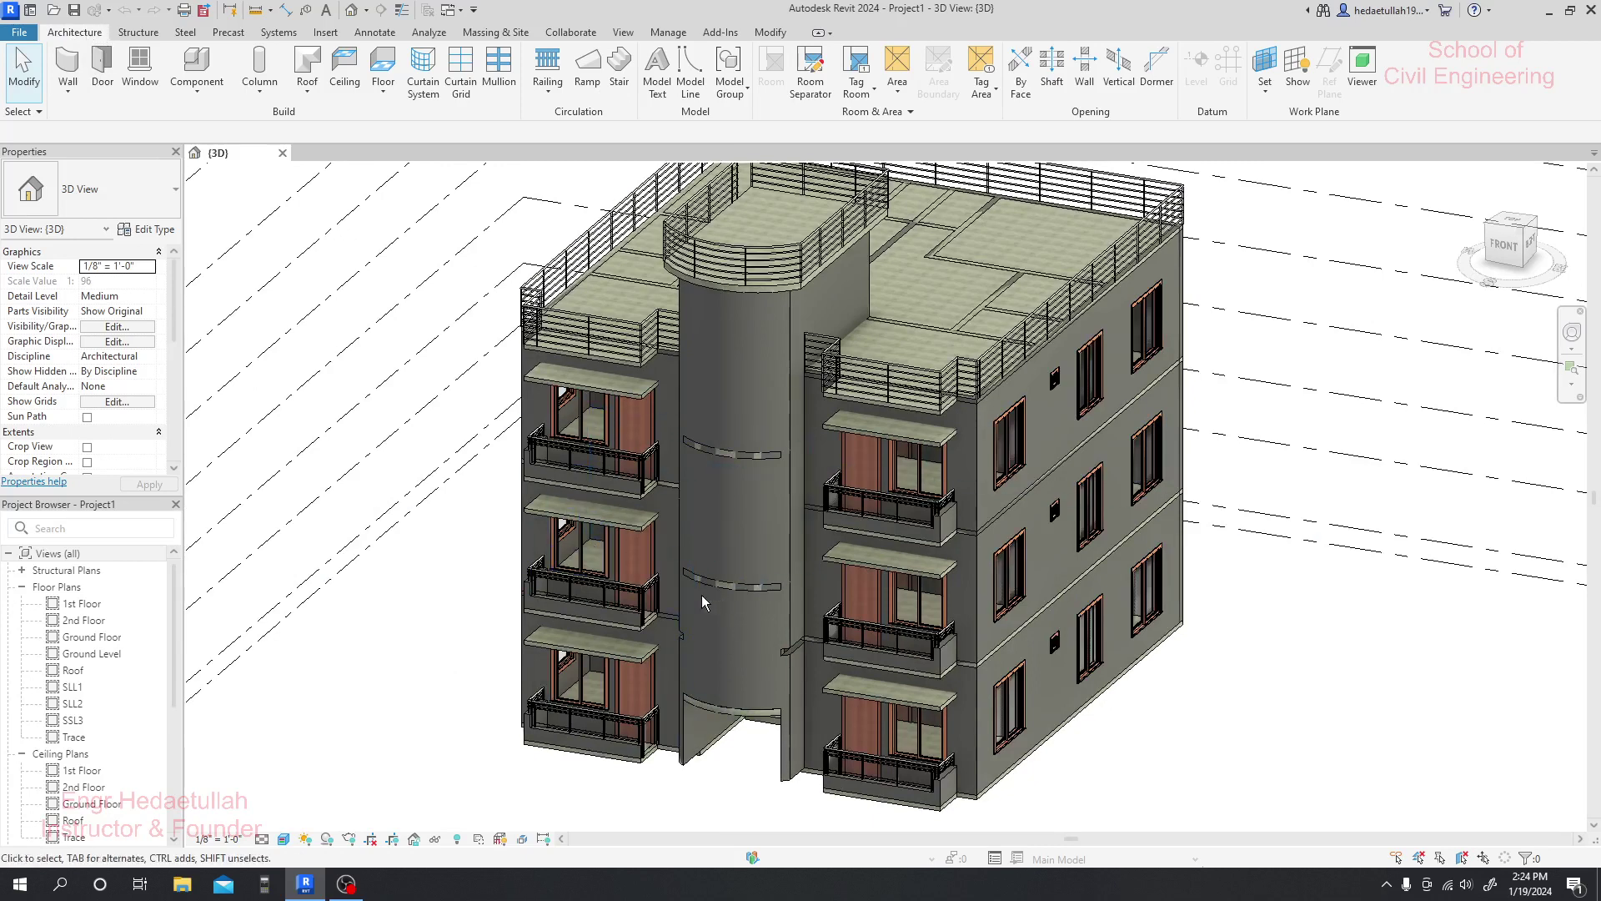
click(764, 709)
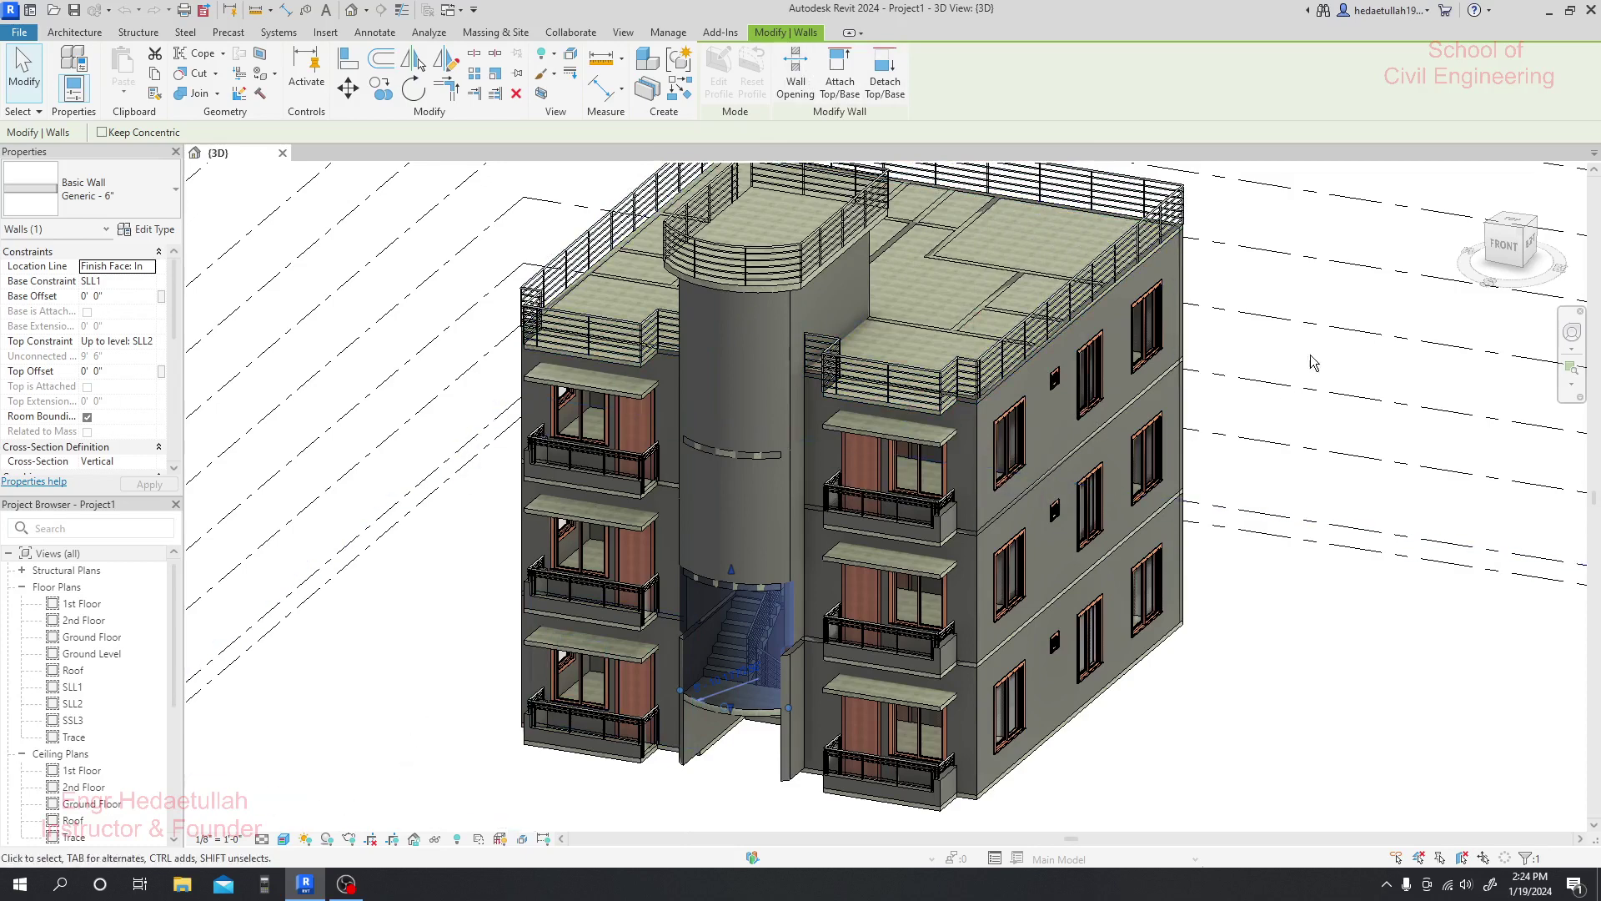
click(1504, 249)
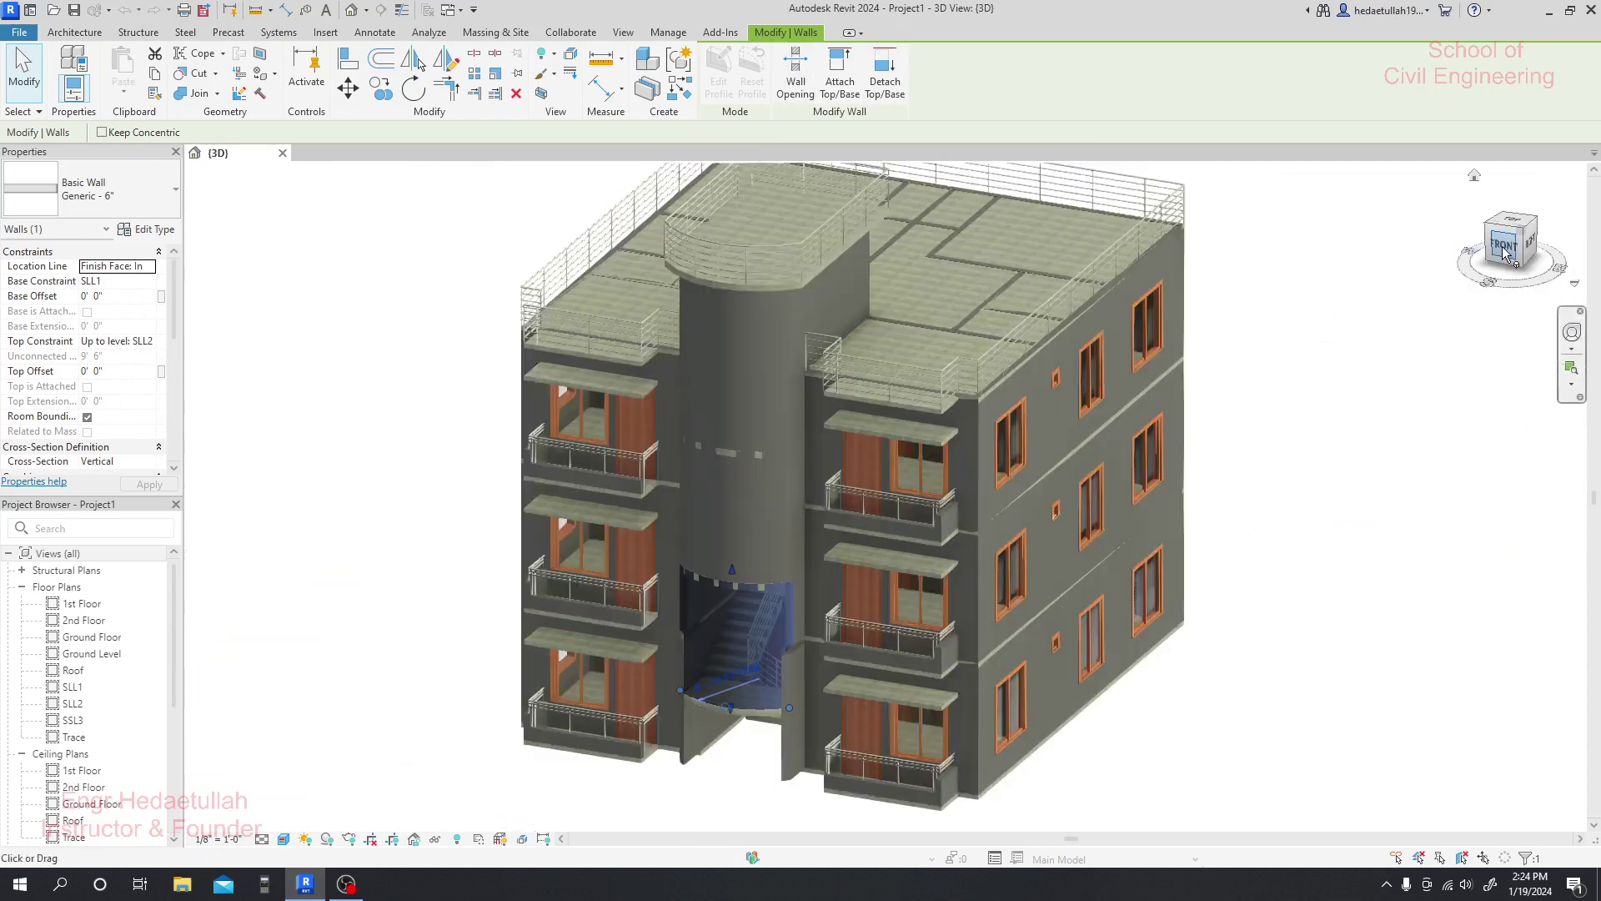
scroll(784, 537, down, 5)
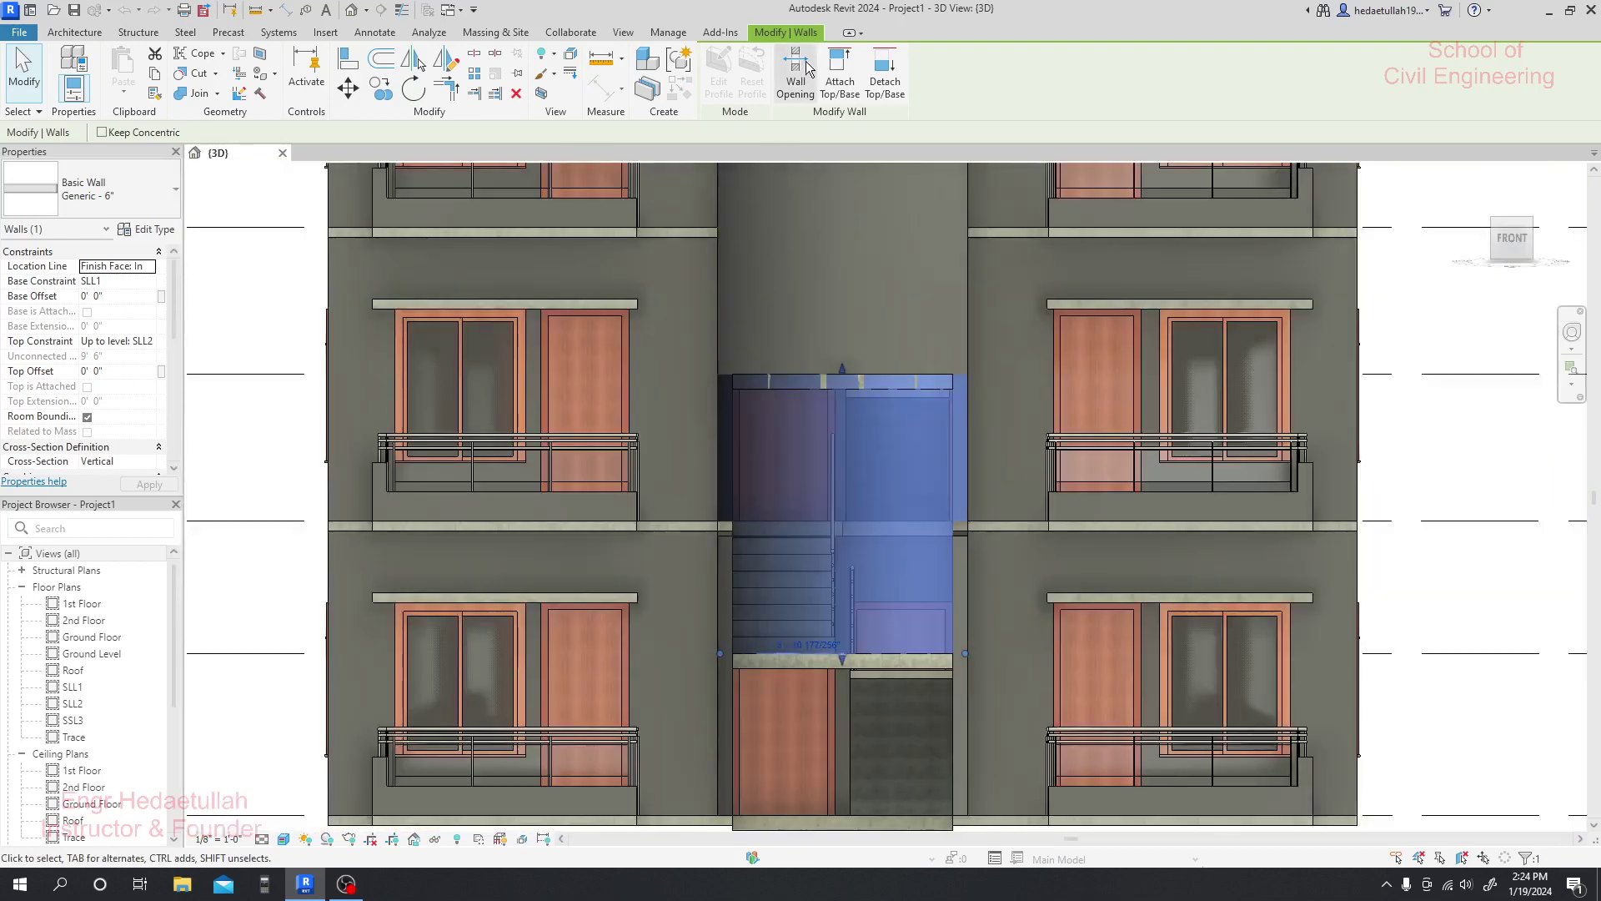
click(795, 65)
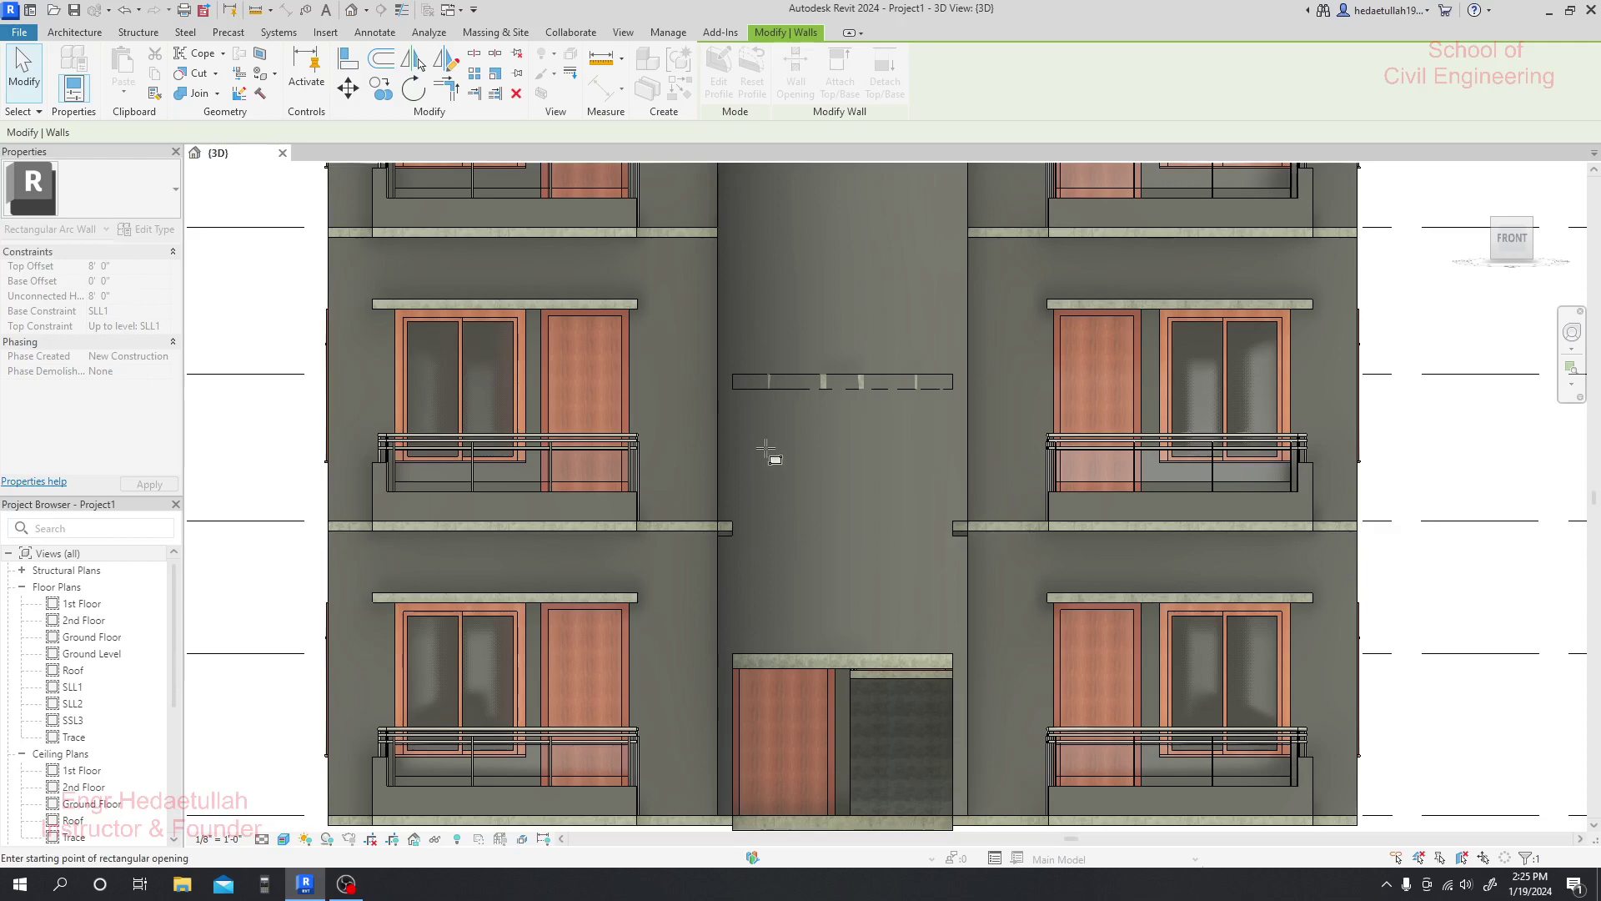
click(808, 614)
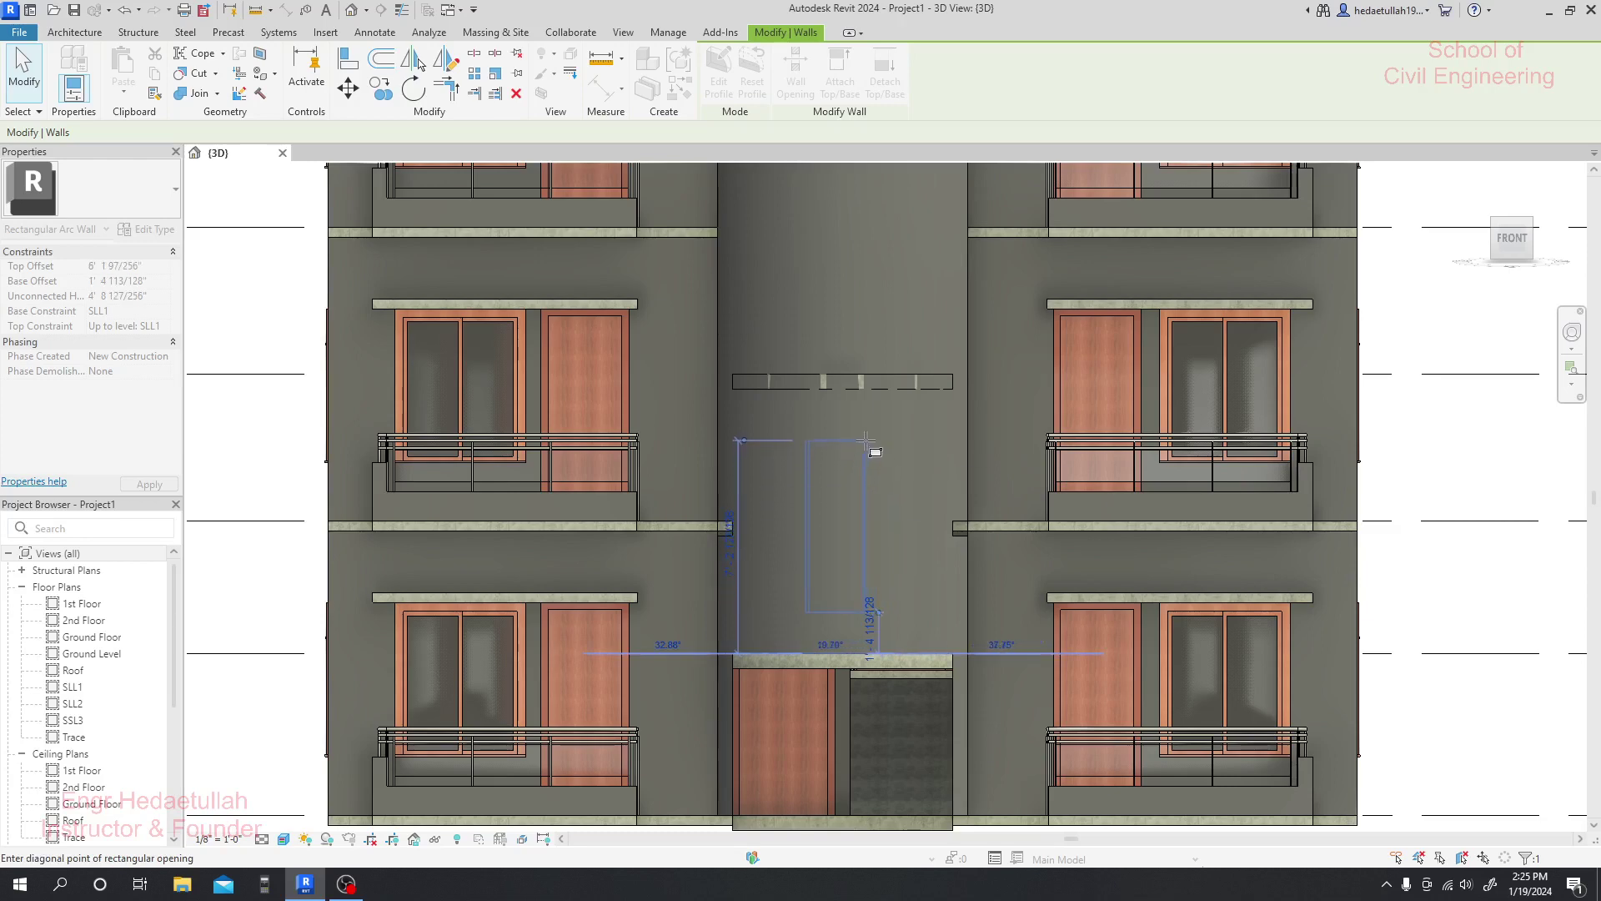
click(868, 440)
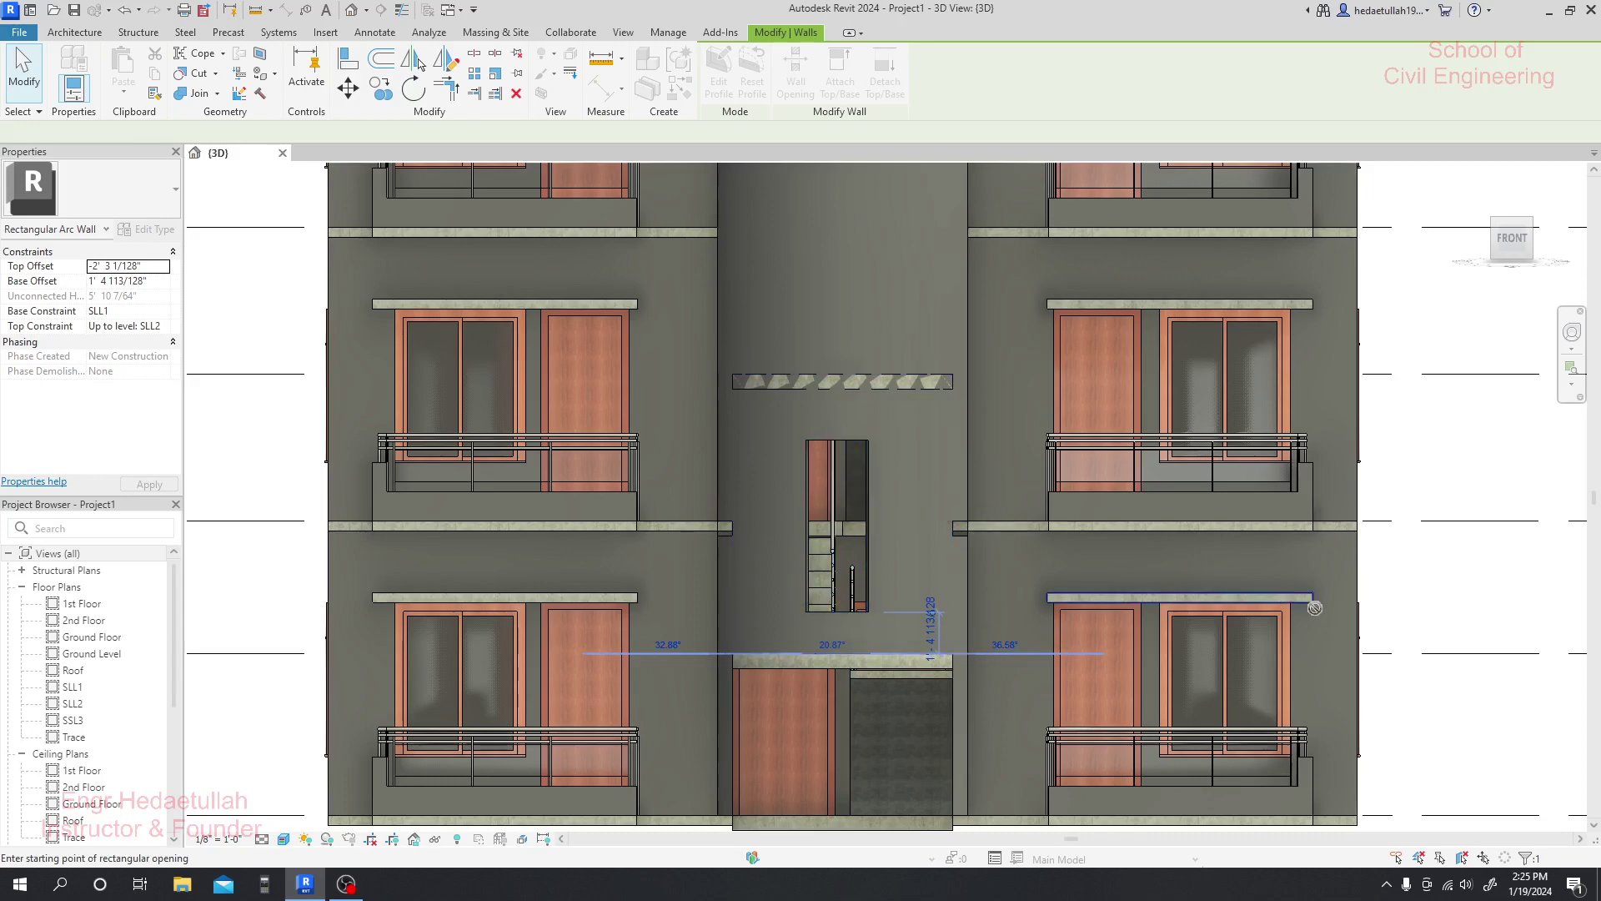
- Set the distance from level SLL1 to the bottom of the curved wall opening to 2'
shift+middle_drag(1412, 625, 1465, 684)
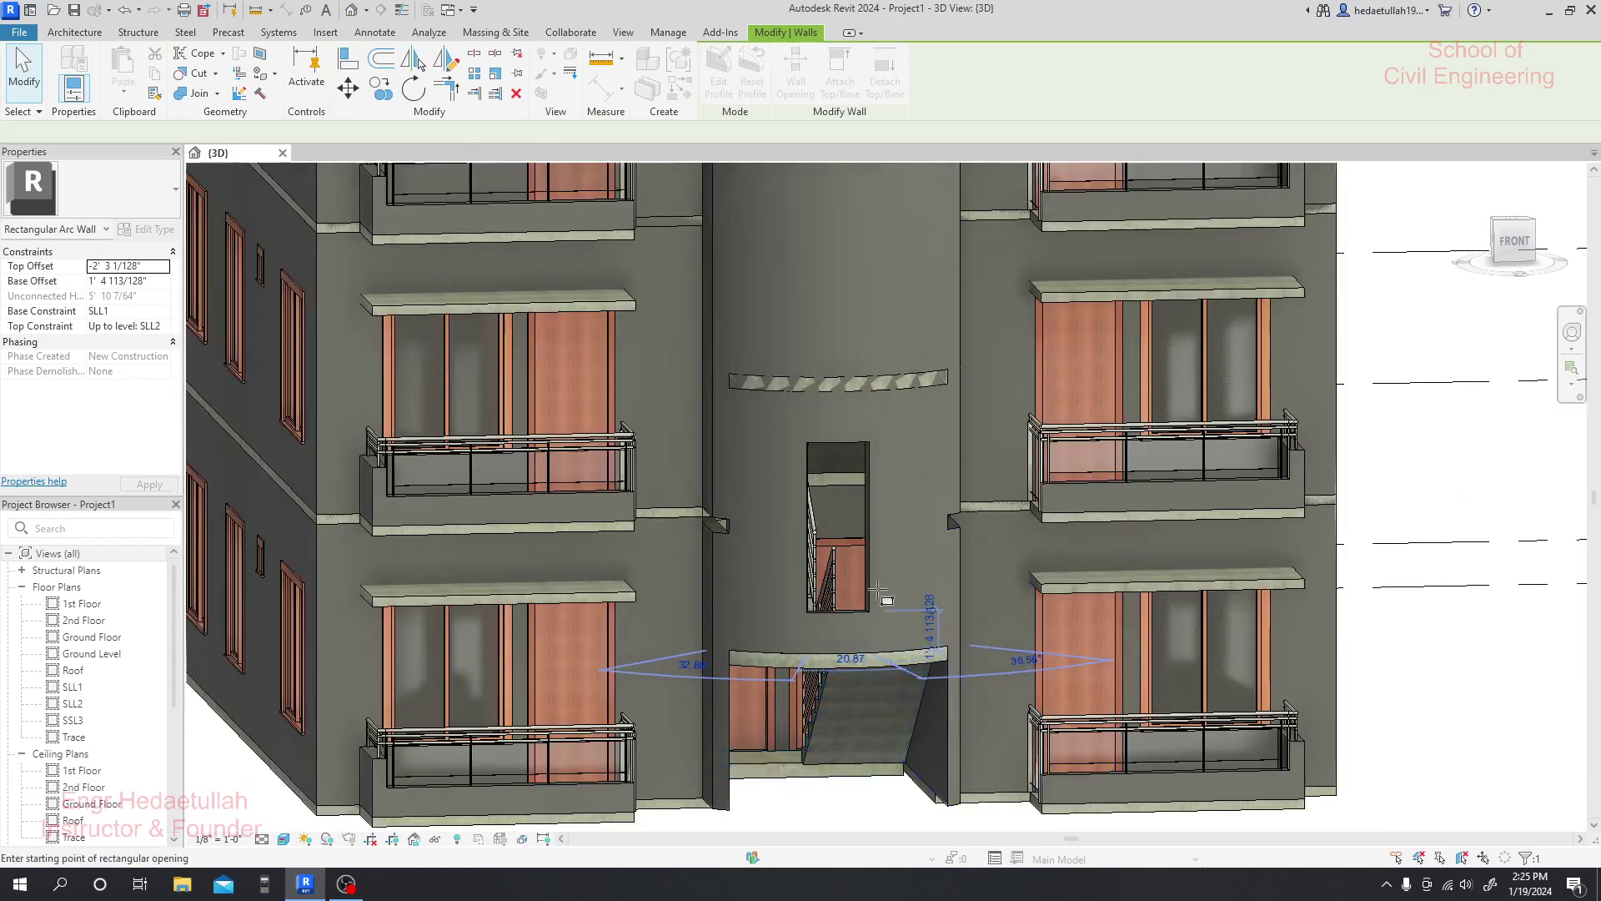
scroll(941, 668, up, 3)
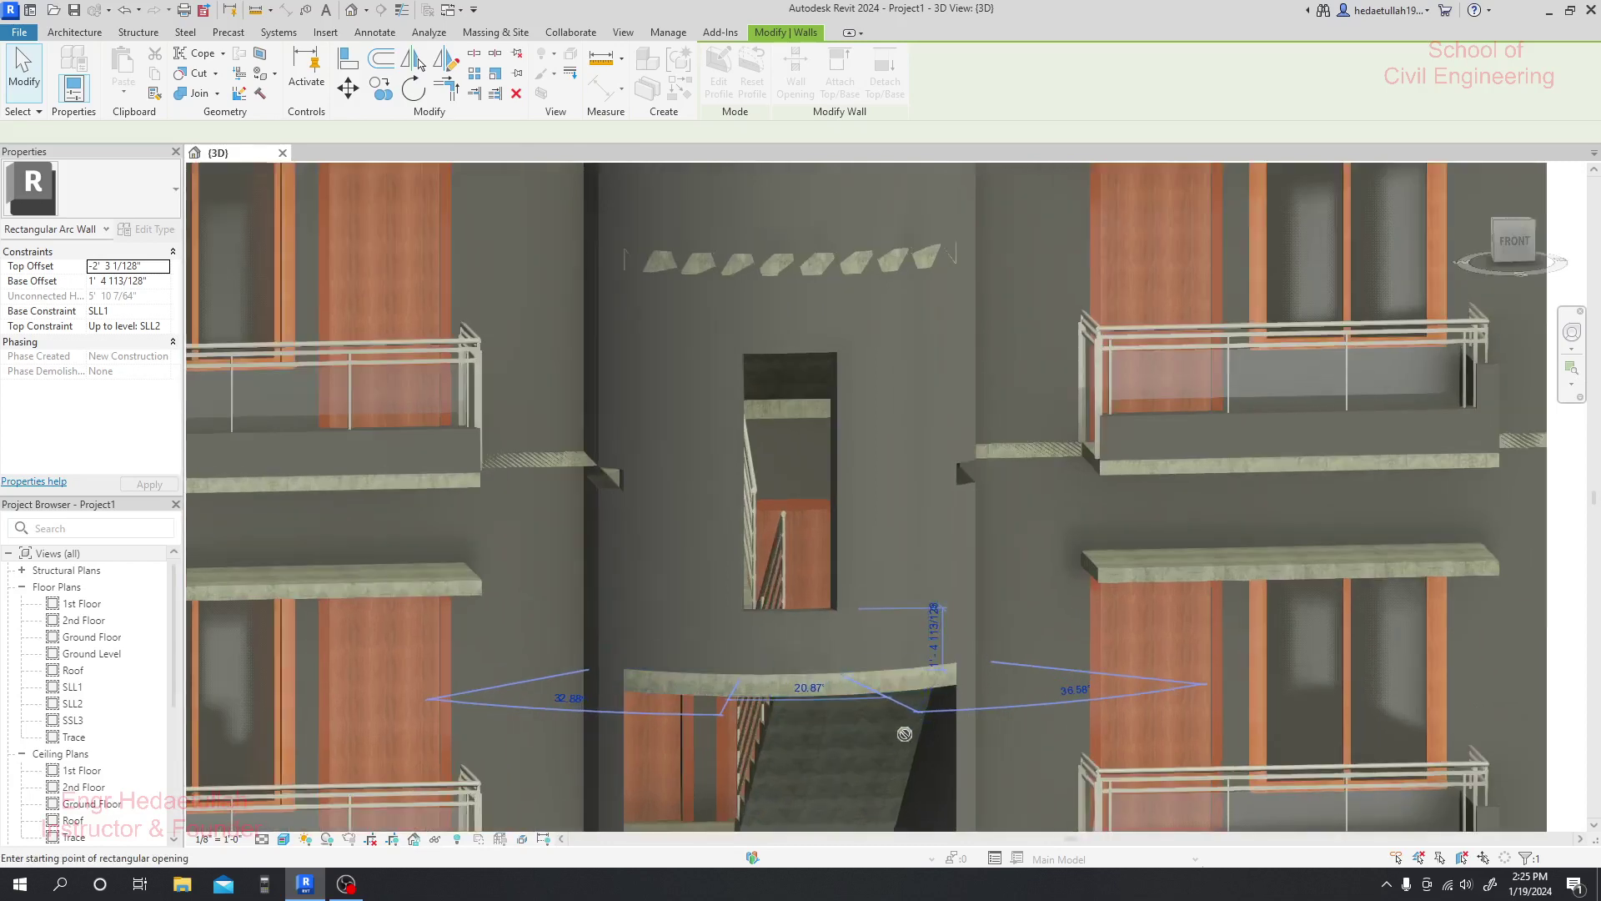
click(1523, 255)
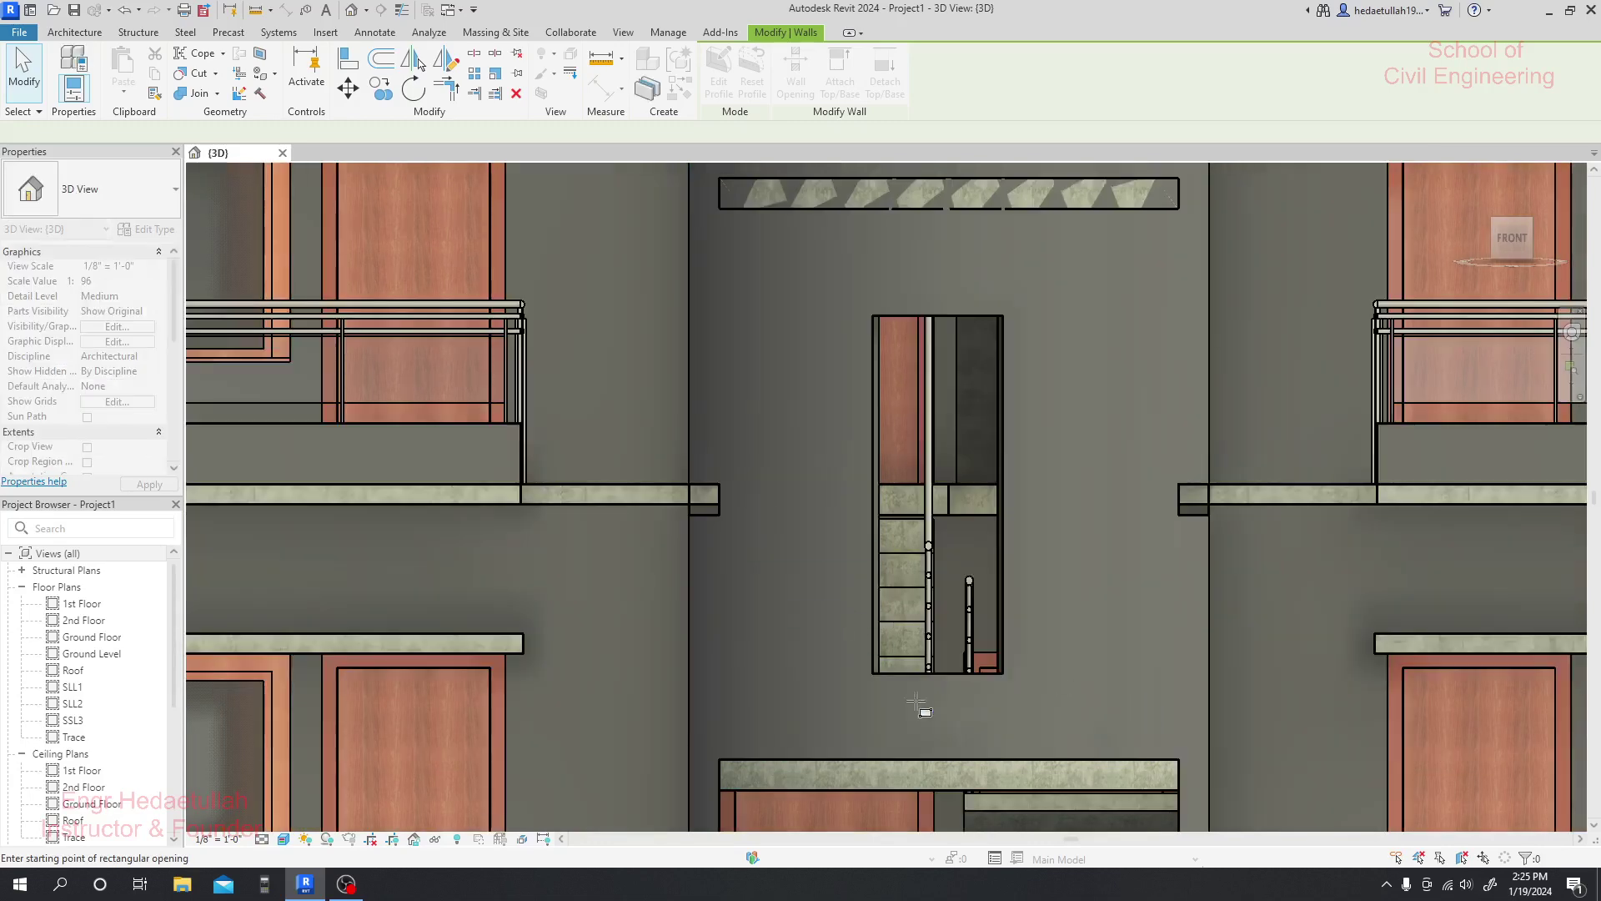
key(Escape)
click(939, 672)
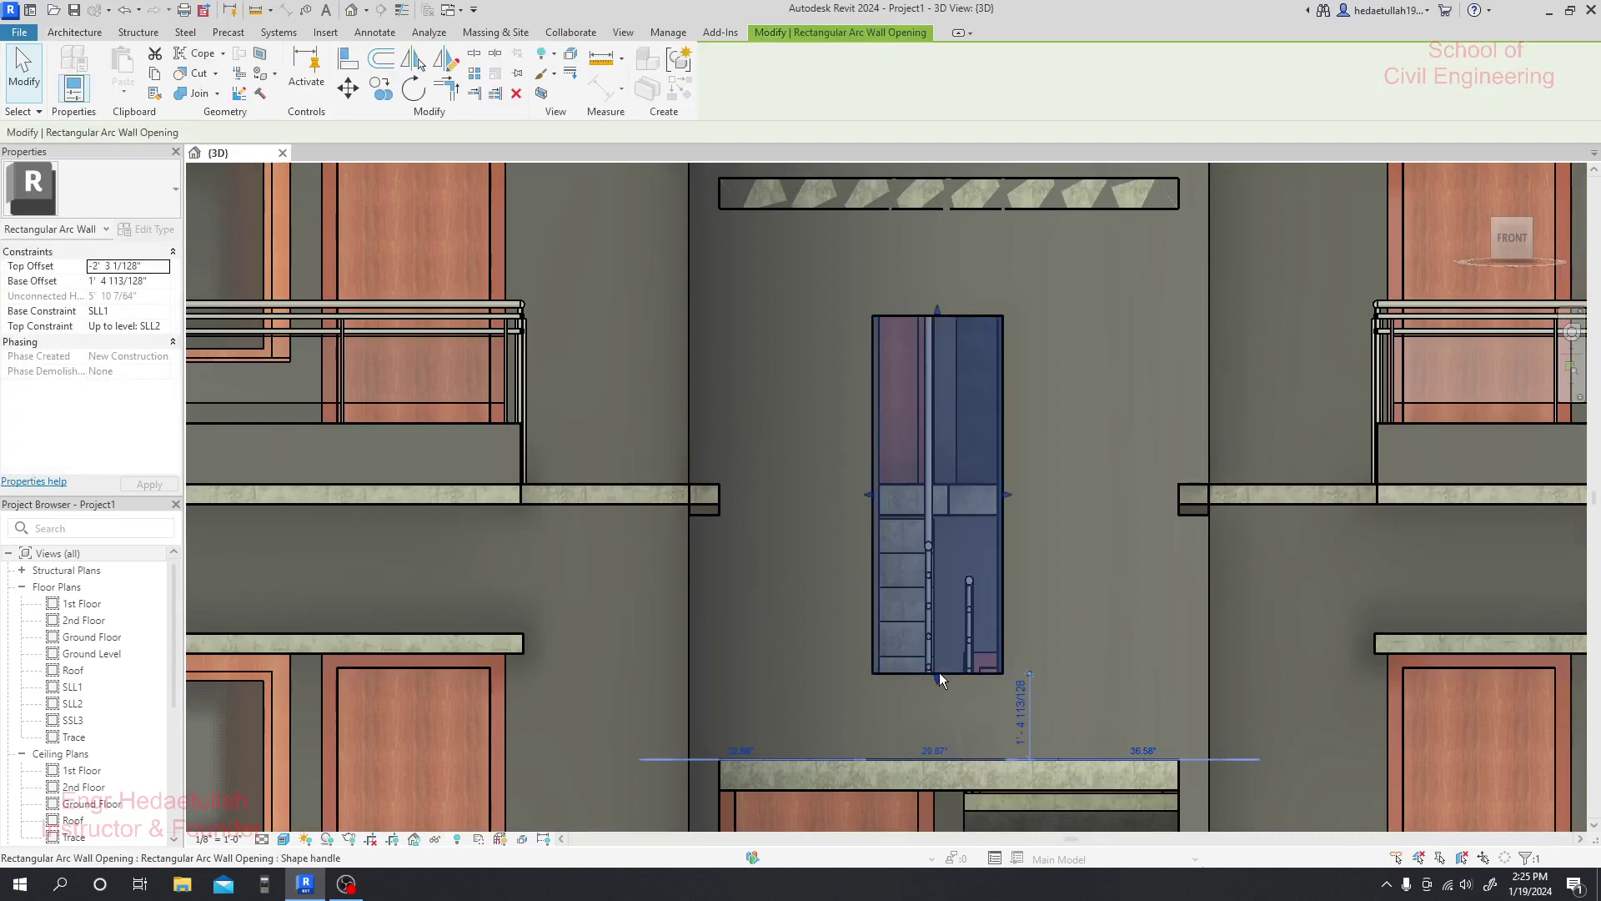
click(1023, 726)
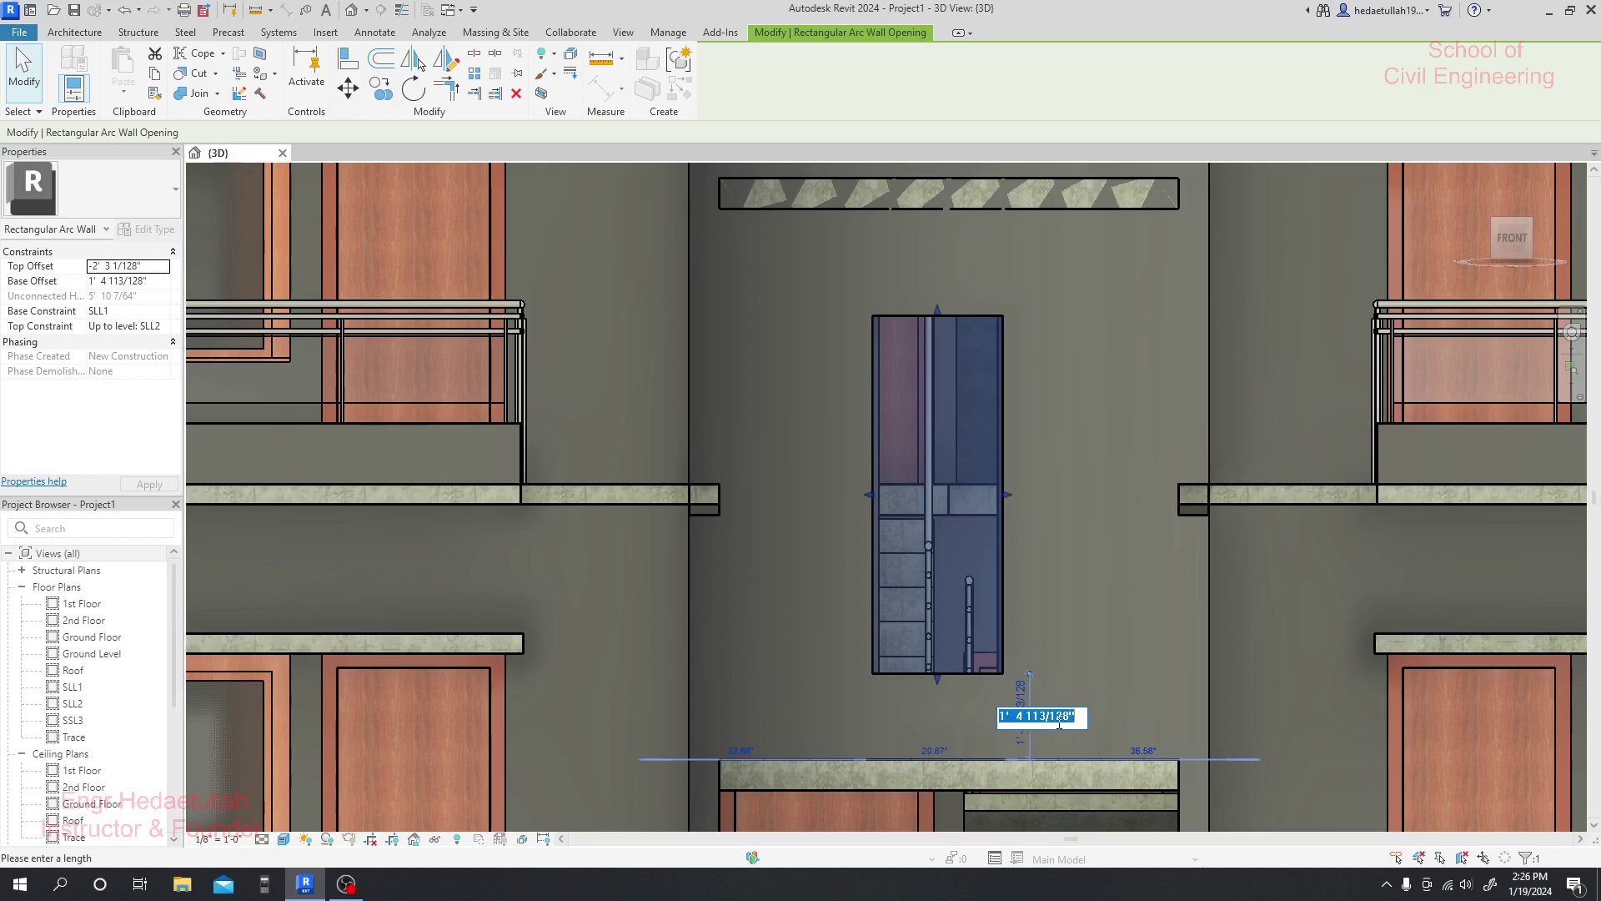
text(2)
key(Return)
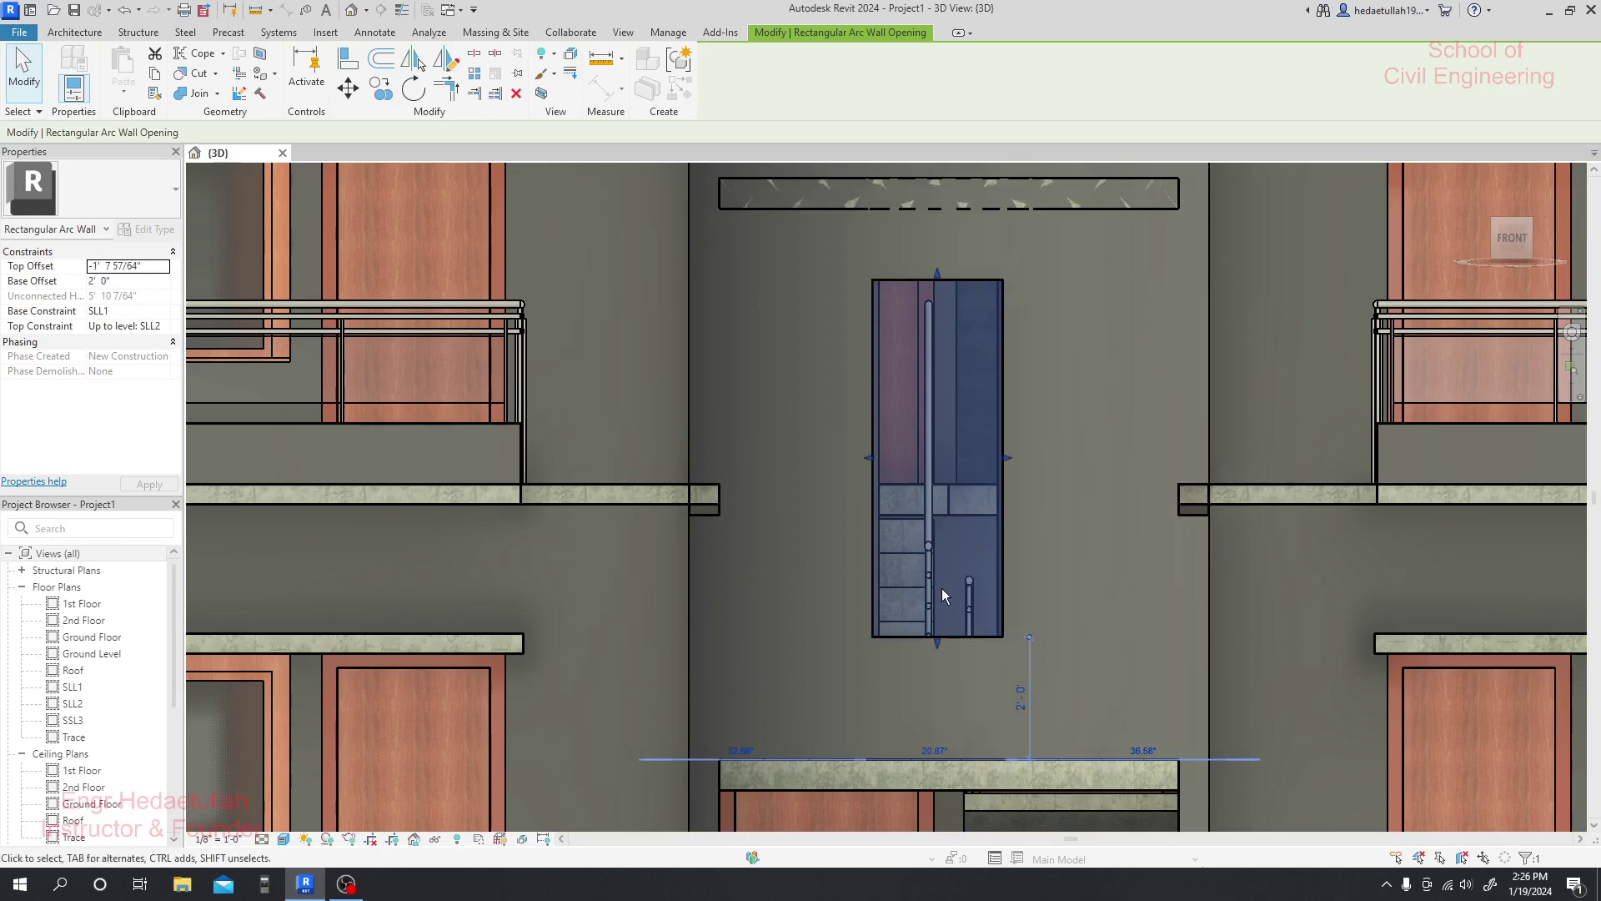
key(Escape)
click(940, 286)
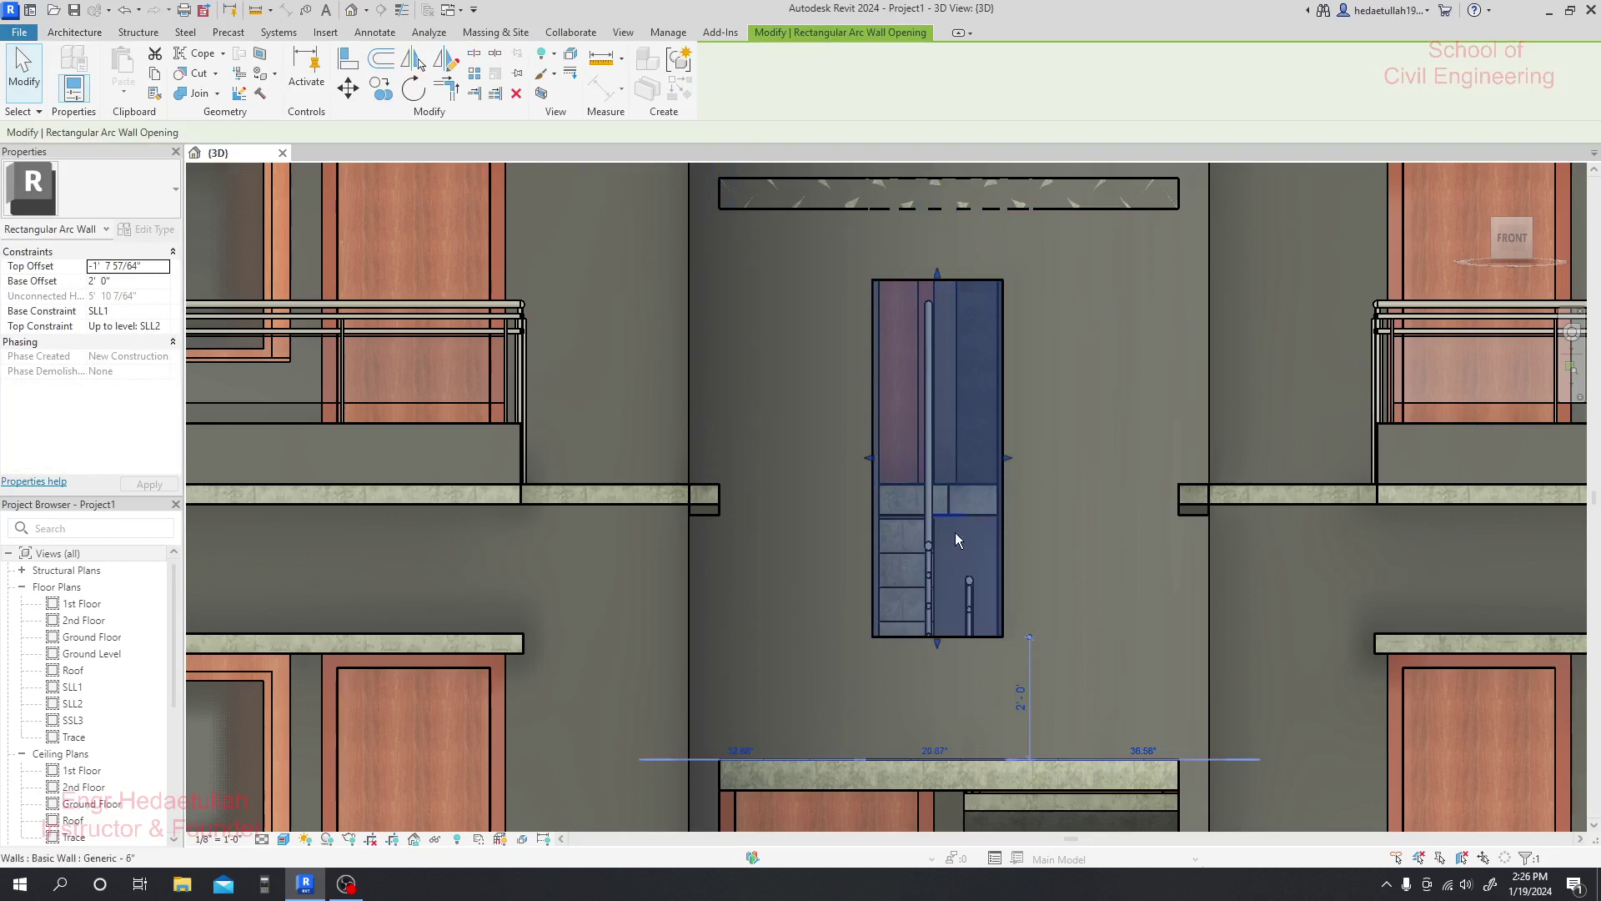
key(Escape)
- Copy the curved wall opening and paste it aligned to levels SLL2 and SSL3
scroll(968, 517, down, 4)
middle_drag(989, 530, 985, 707)
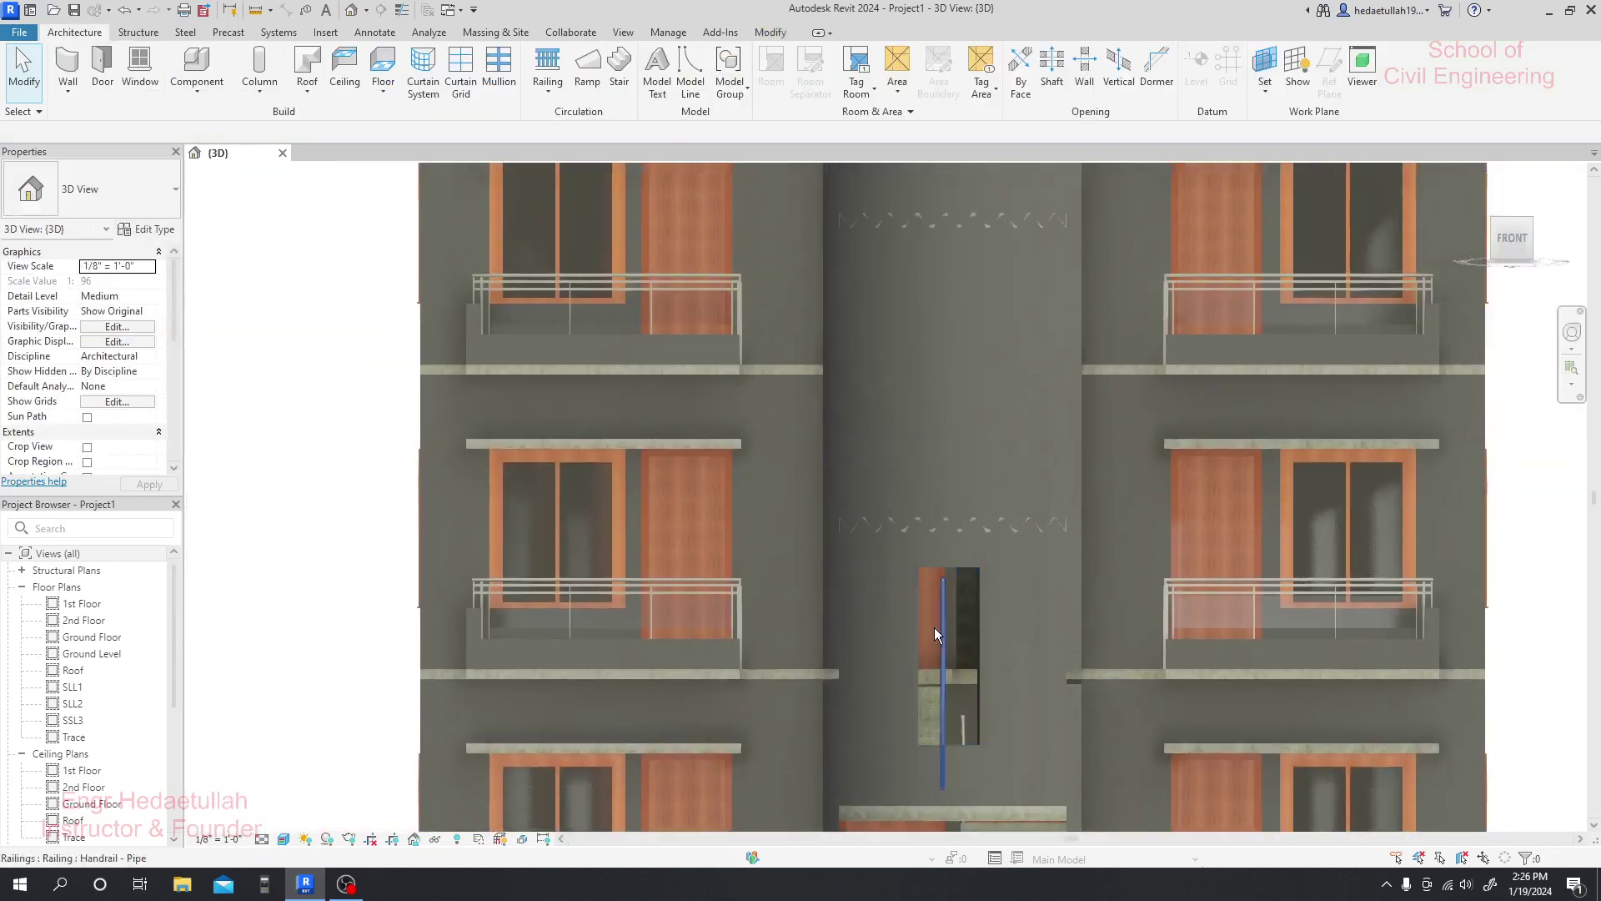
click(916, 627)
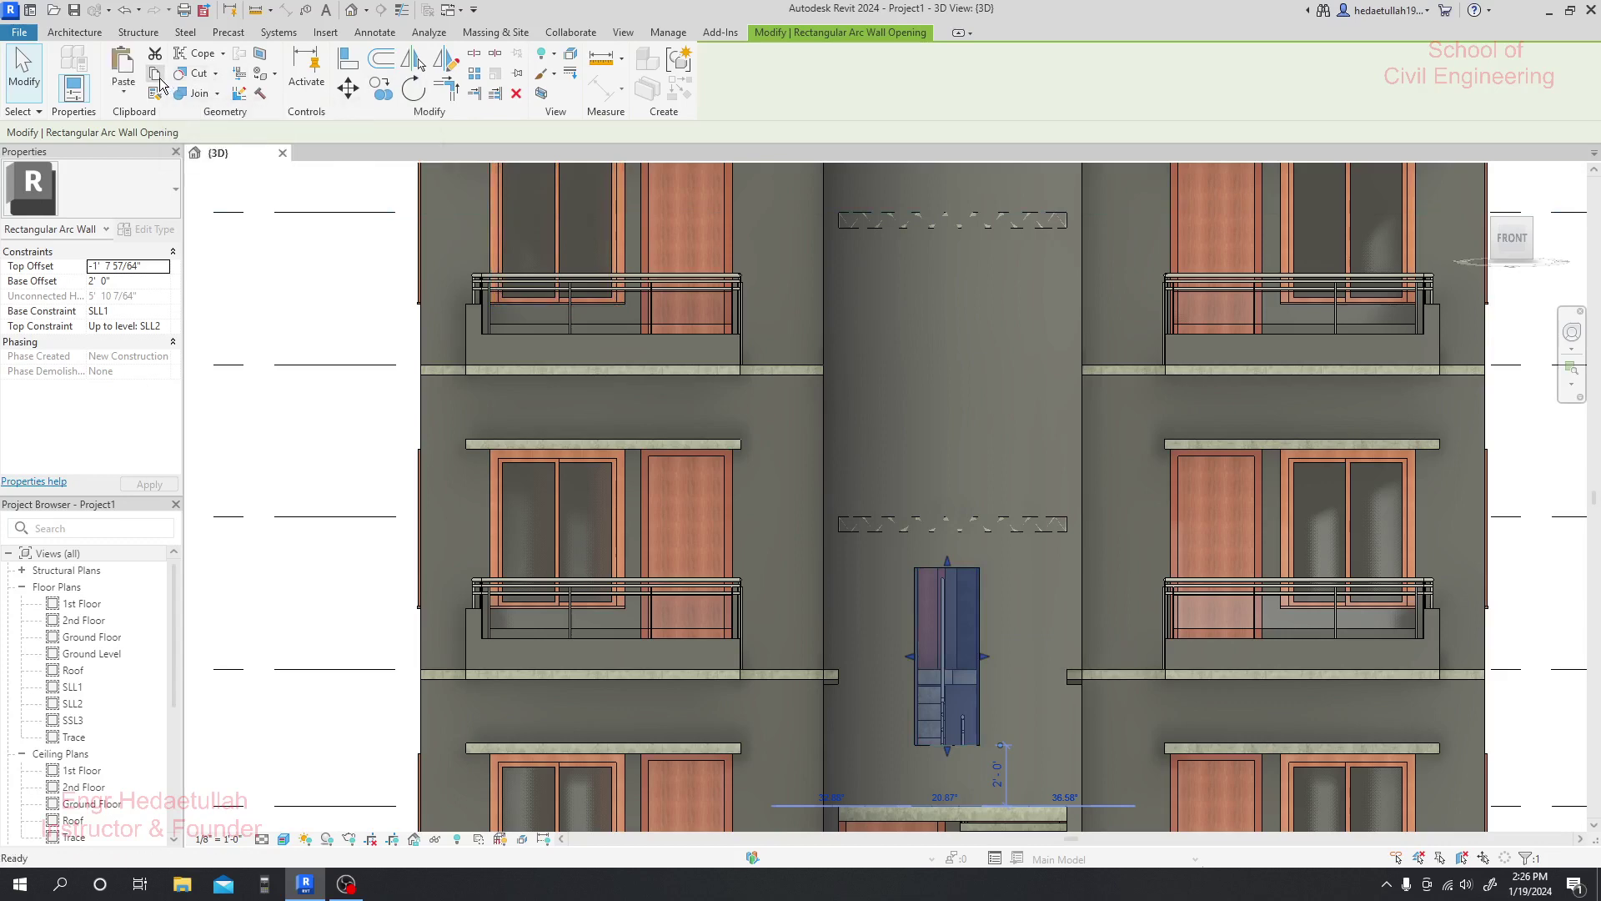
scroll(1055, 473, down, 3)
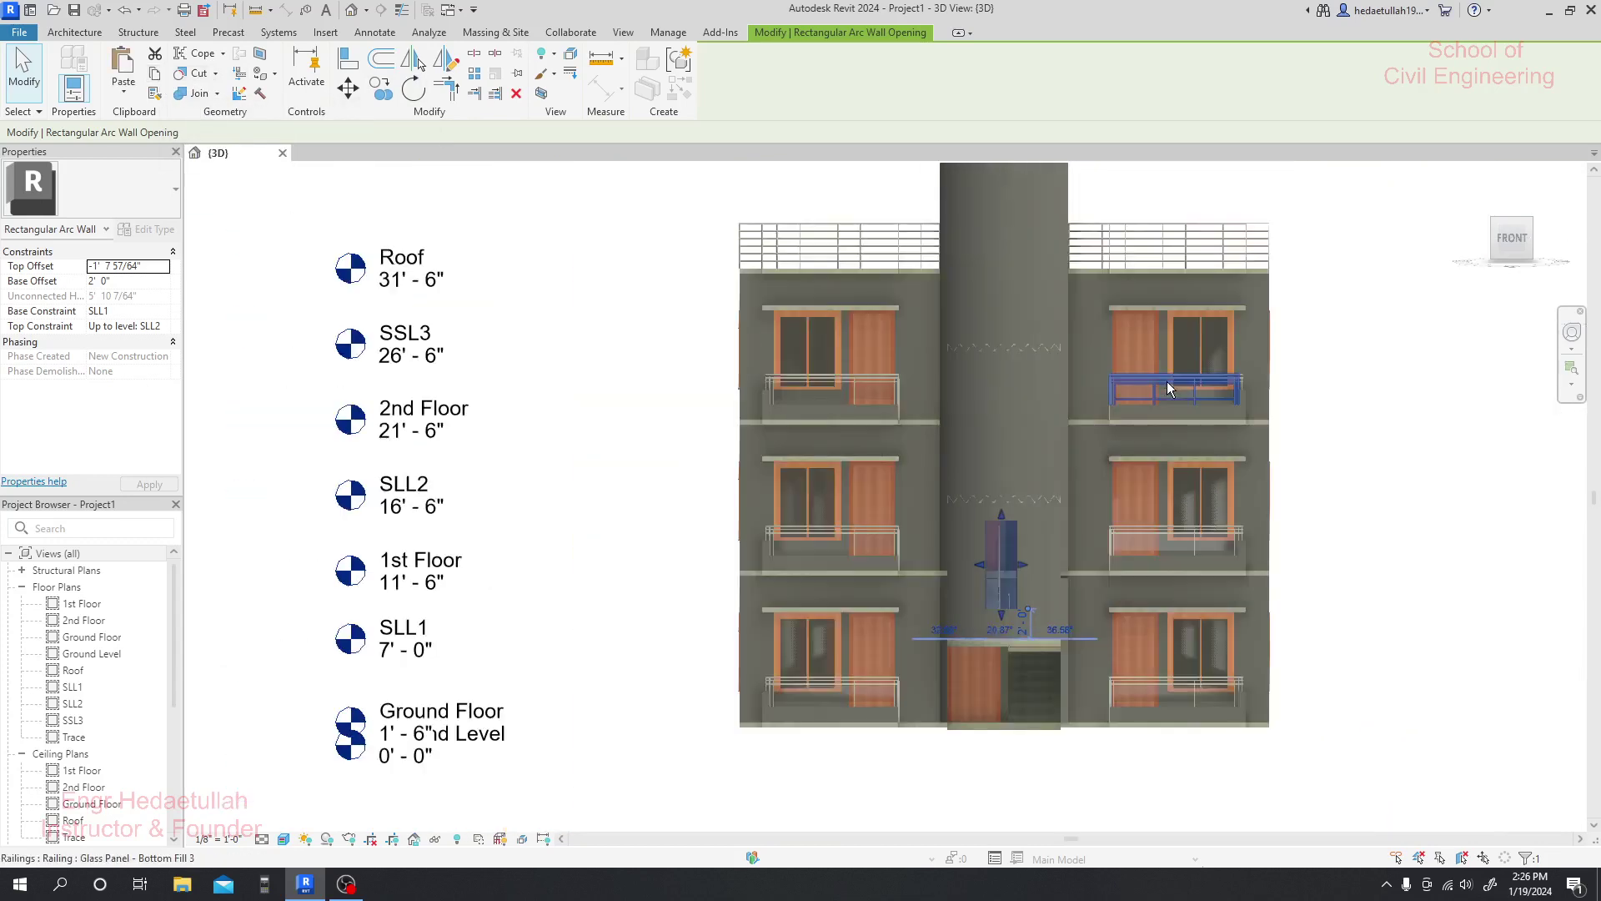
key(alt)
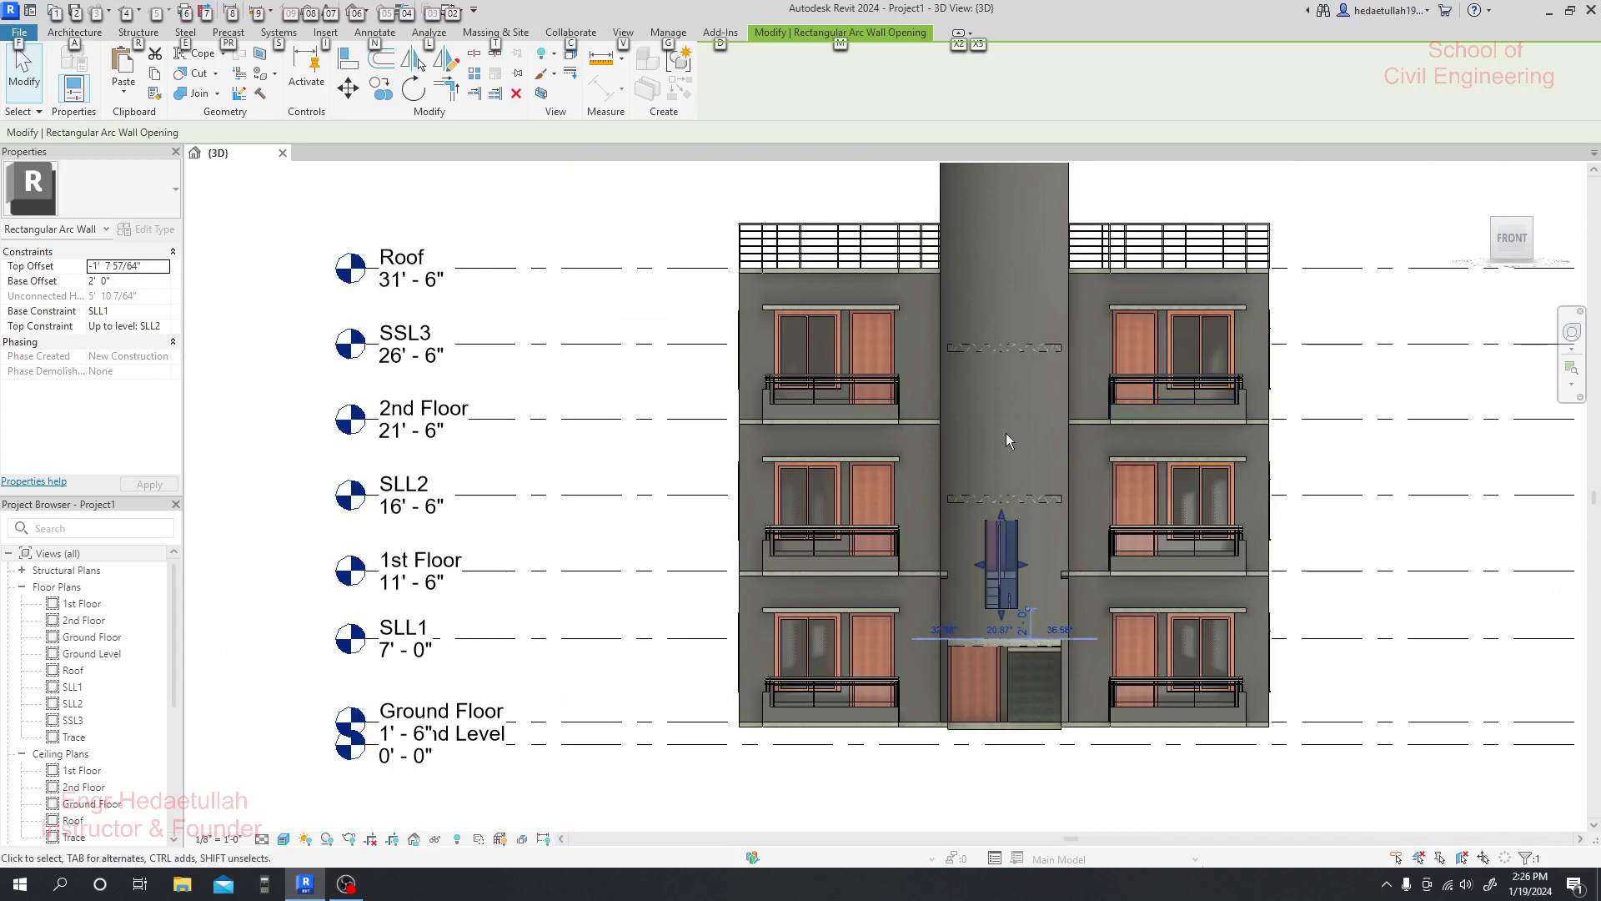
click(159, 77)
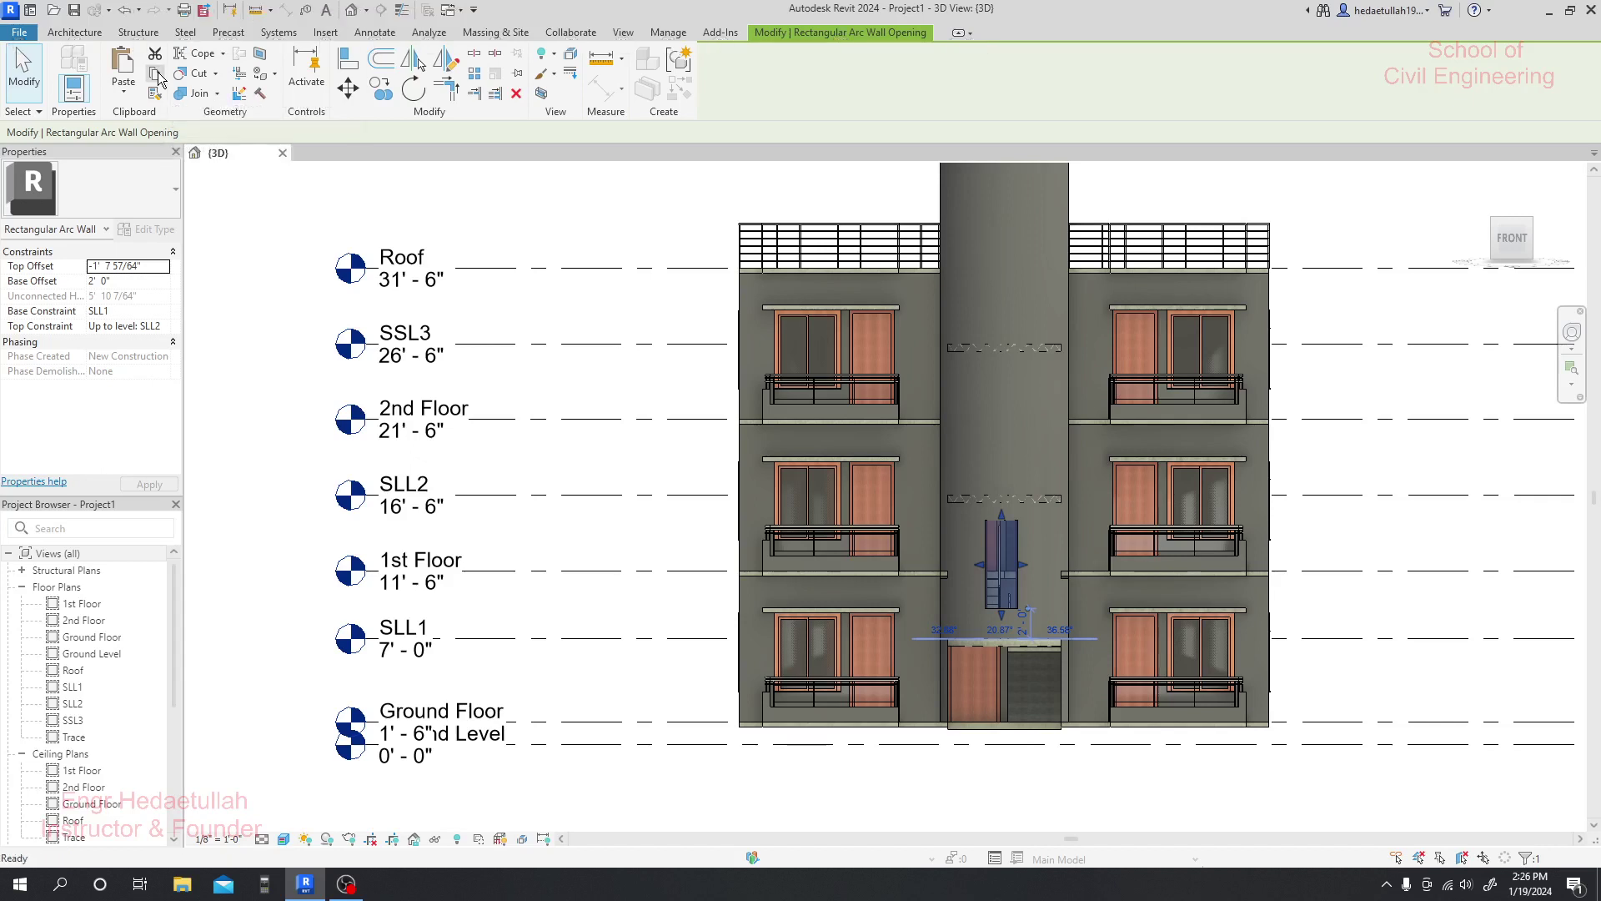
click(123, 91)
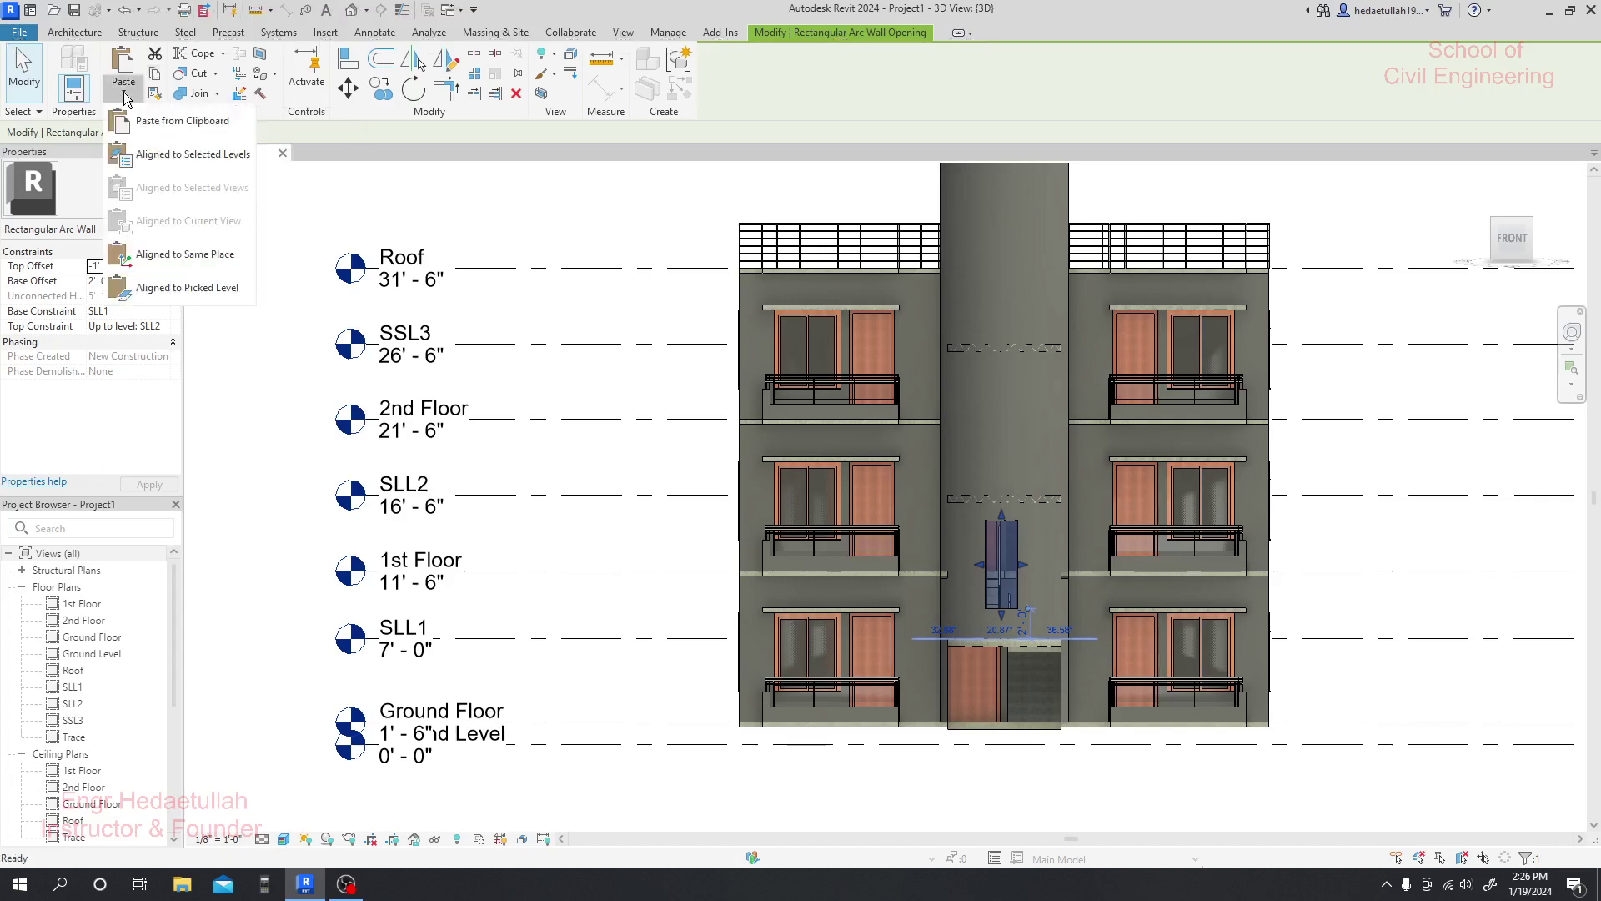
click(195, 155)
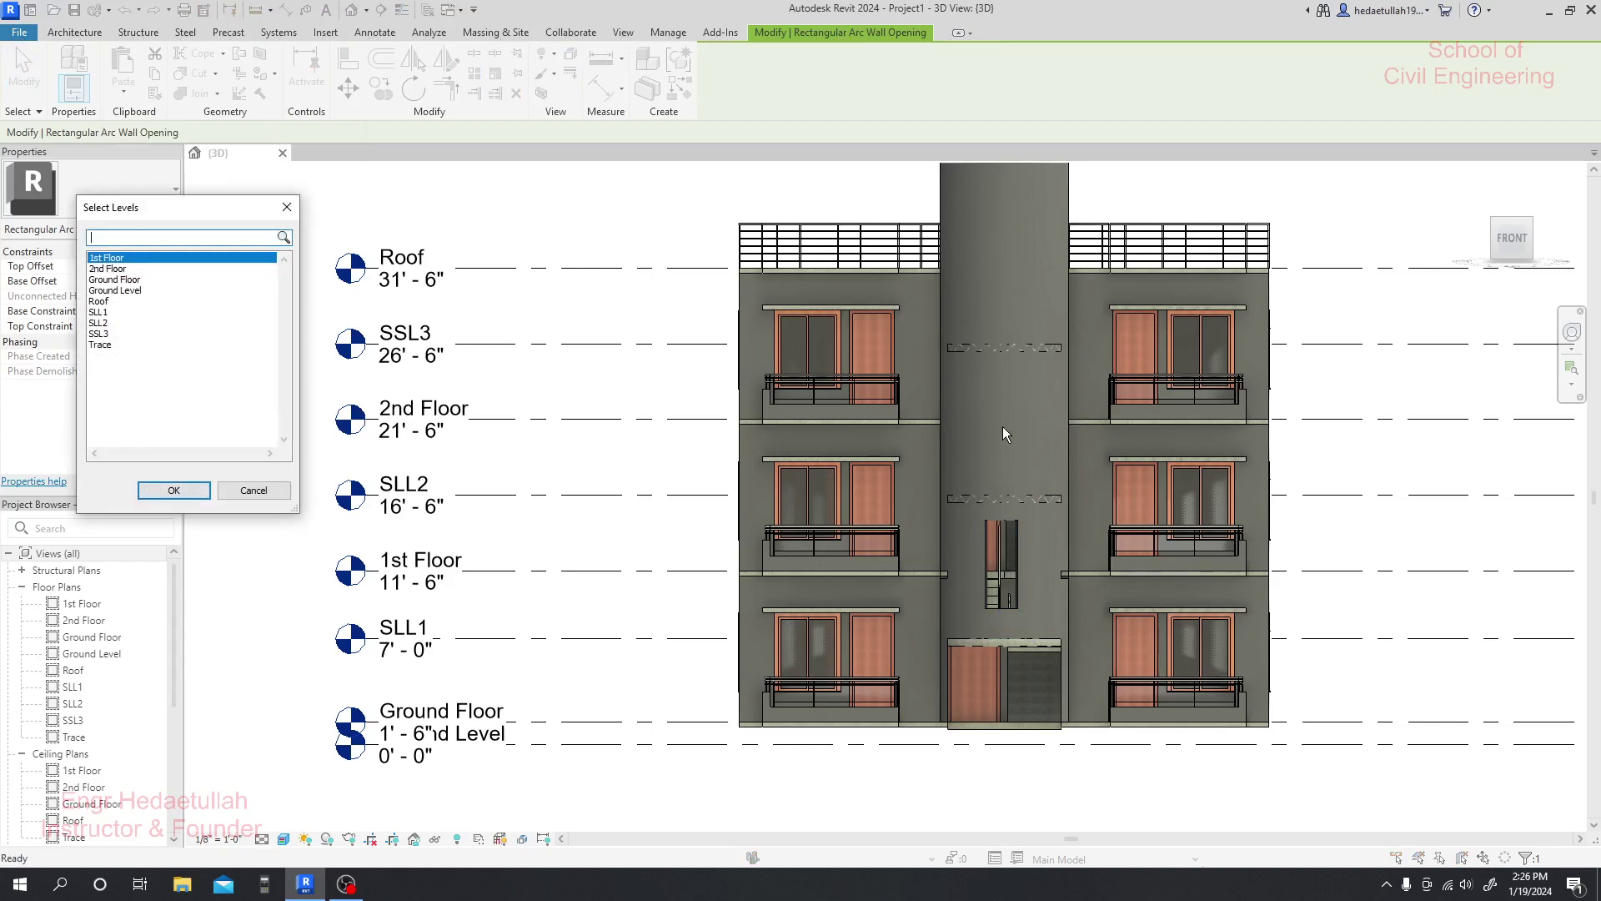
click(119, 325)
ctrl+click(112, 337)
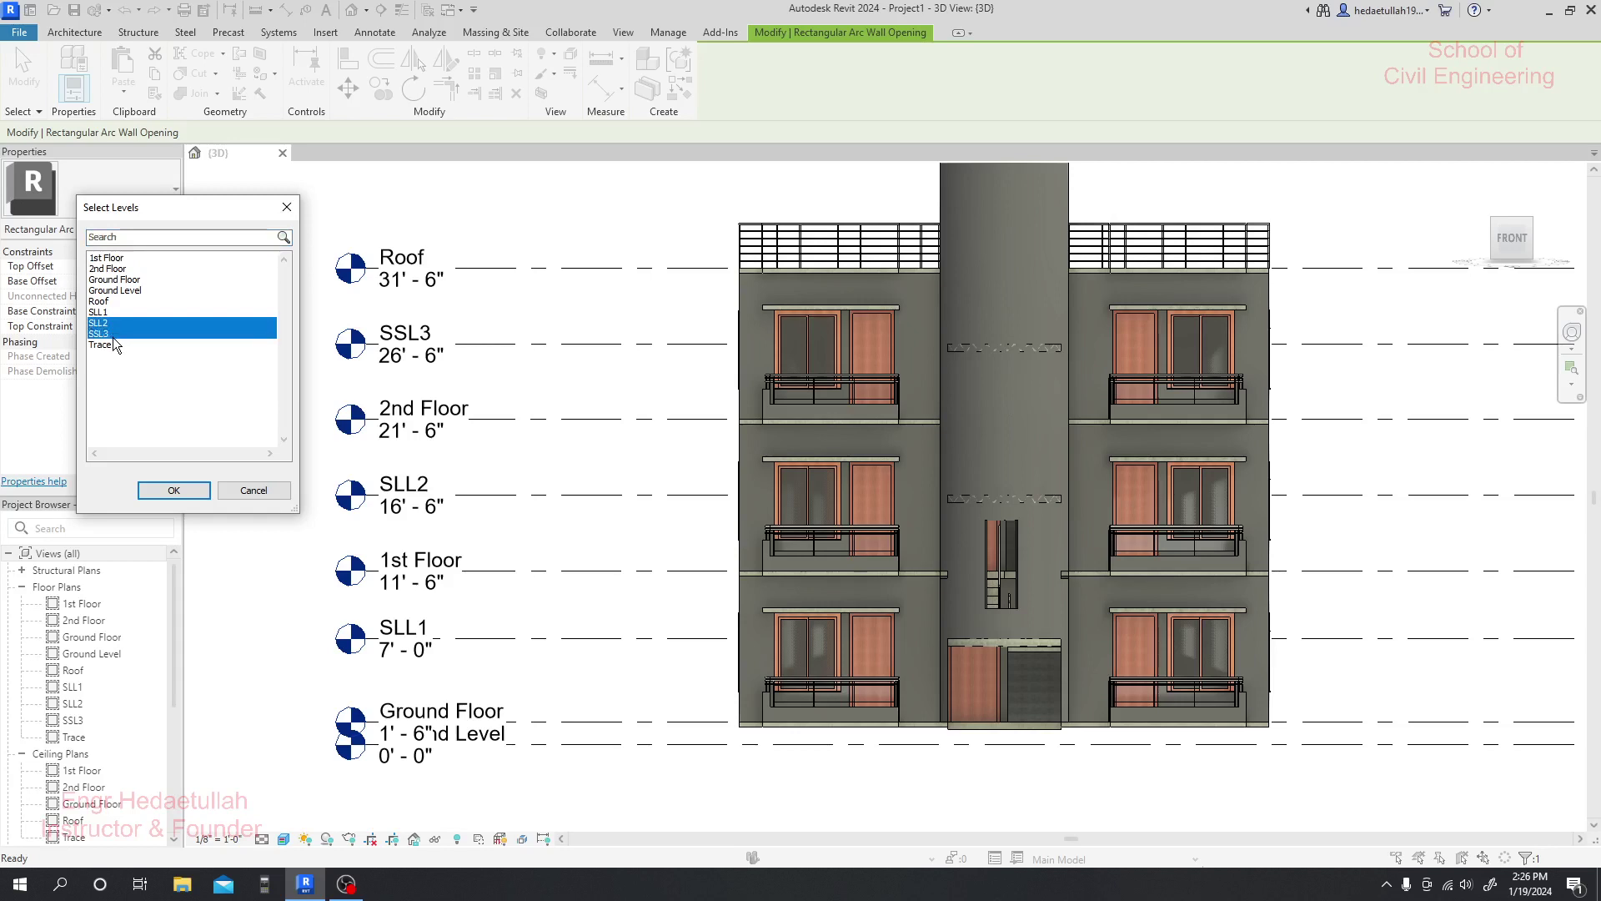
click(175, 498)
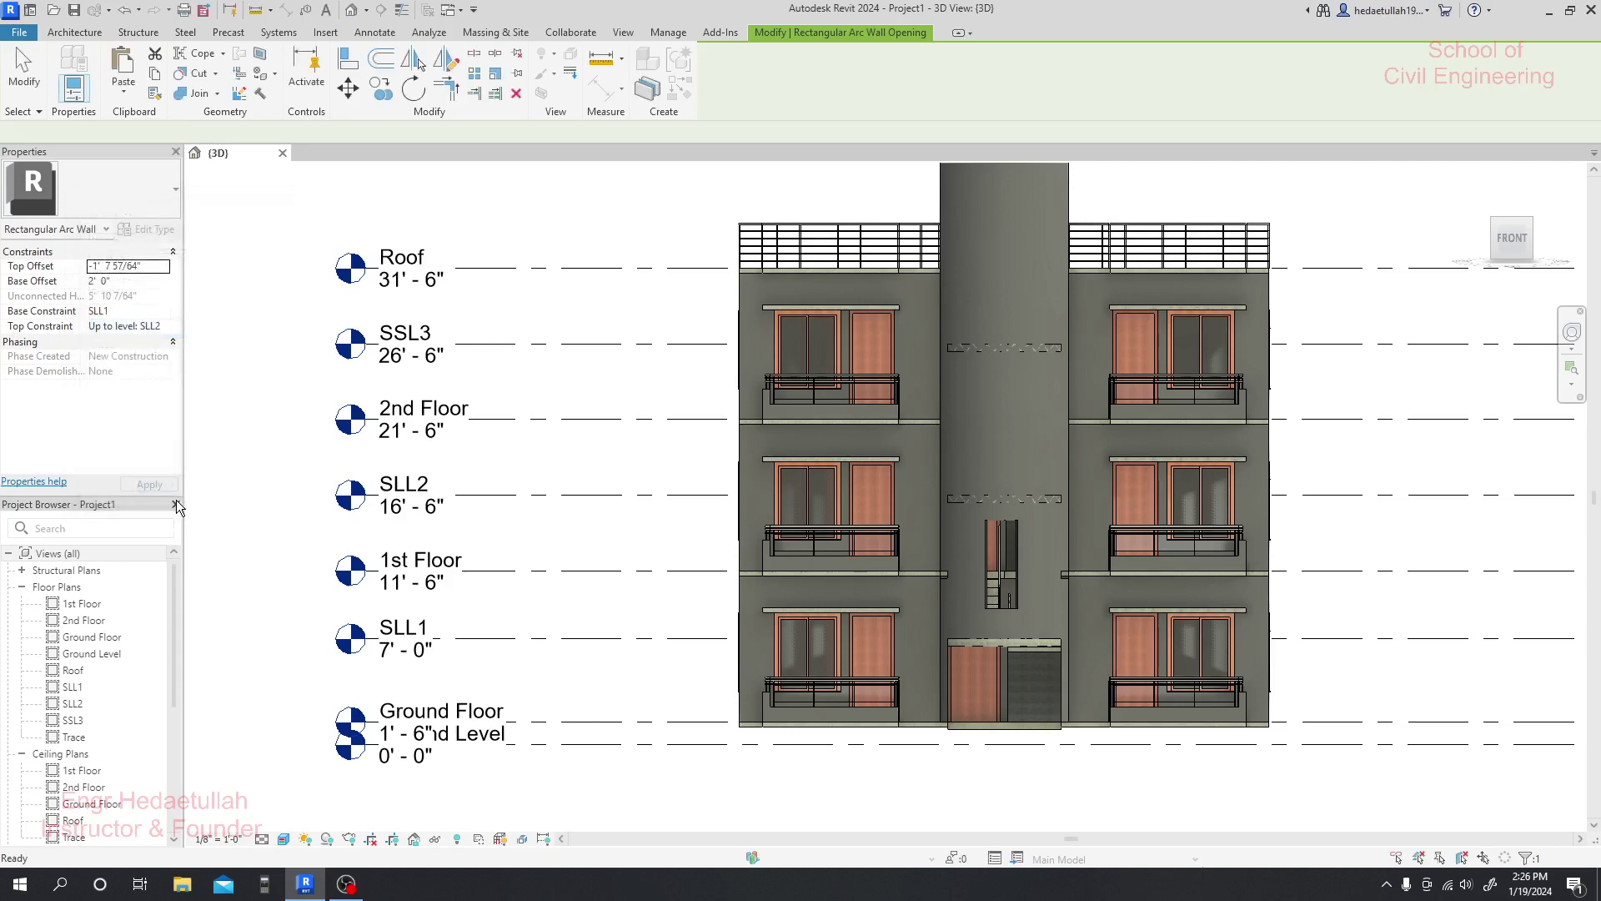
click(1350, 186)
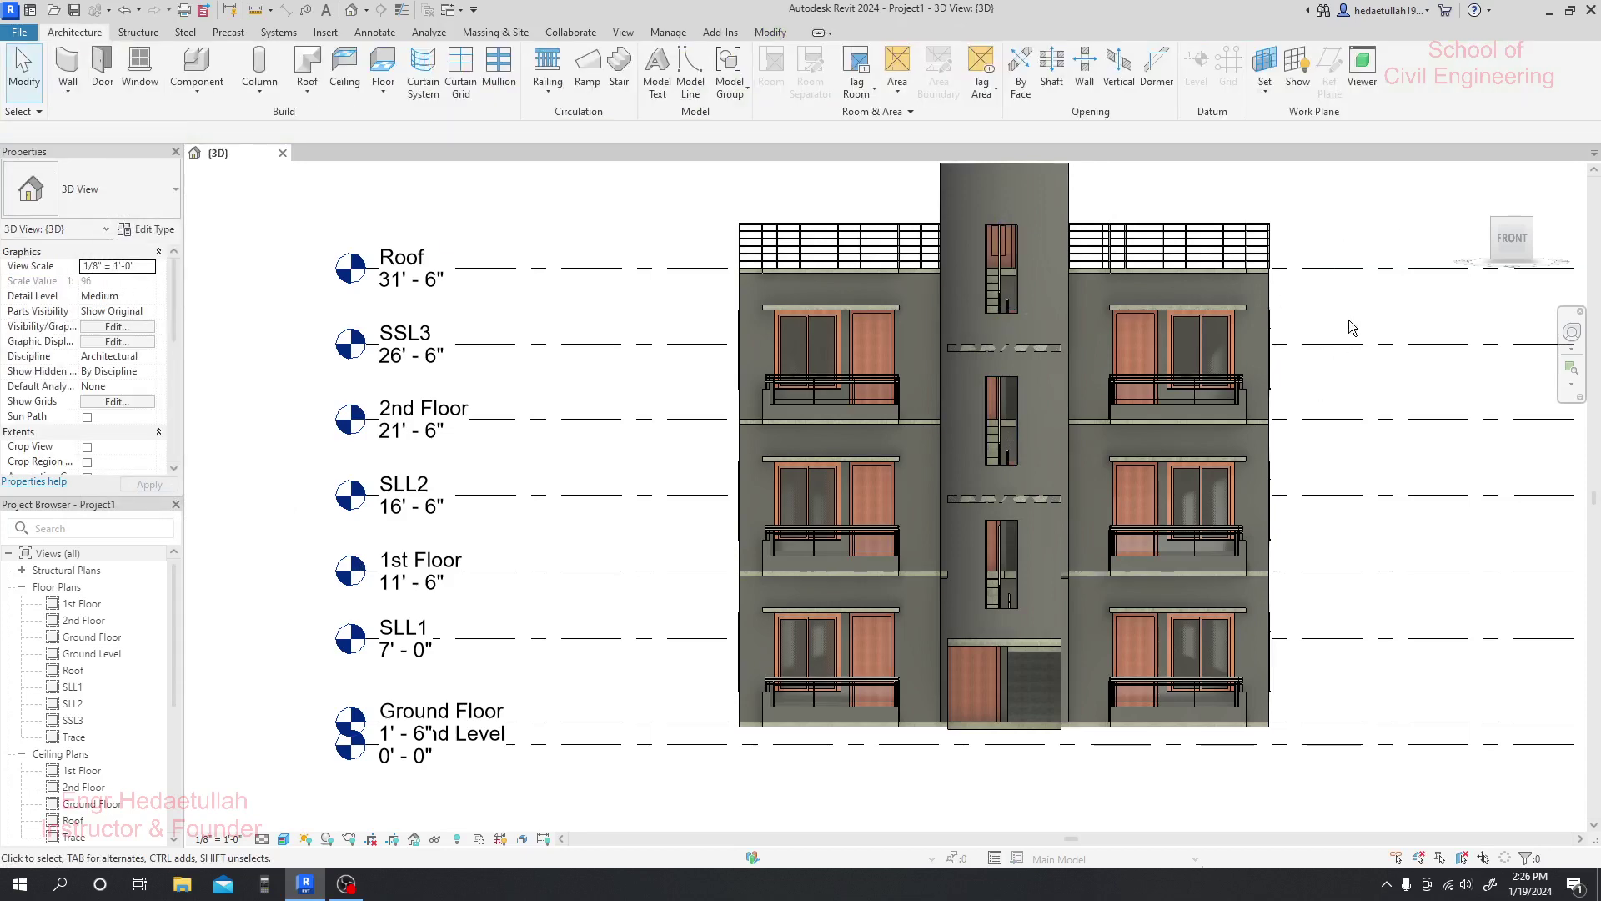
- Inspect the stair tower's openings and the building's base from several sides in the 3D view
shift+middle_drag(1353, 310, 959, 584)
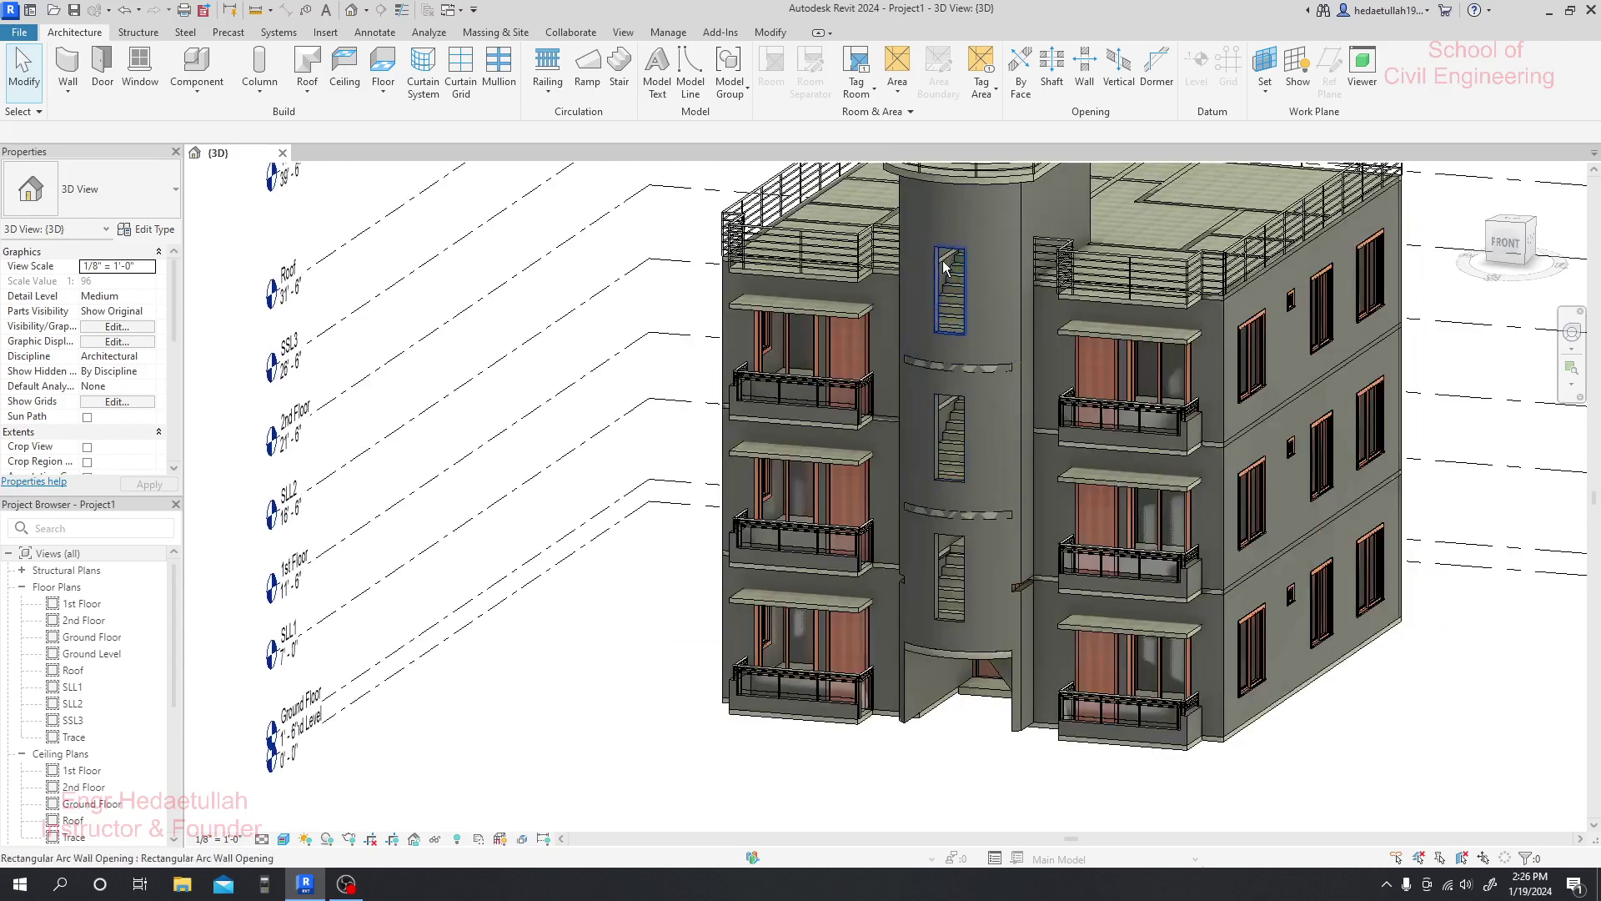
shift+middle_drag(632, 740, 836, 740)
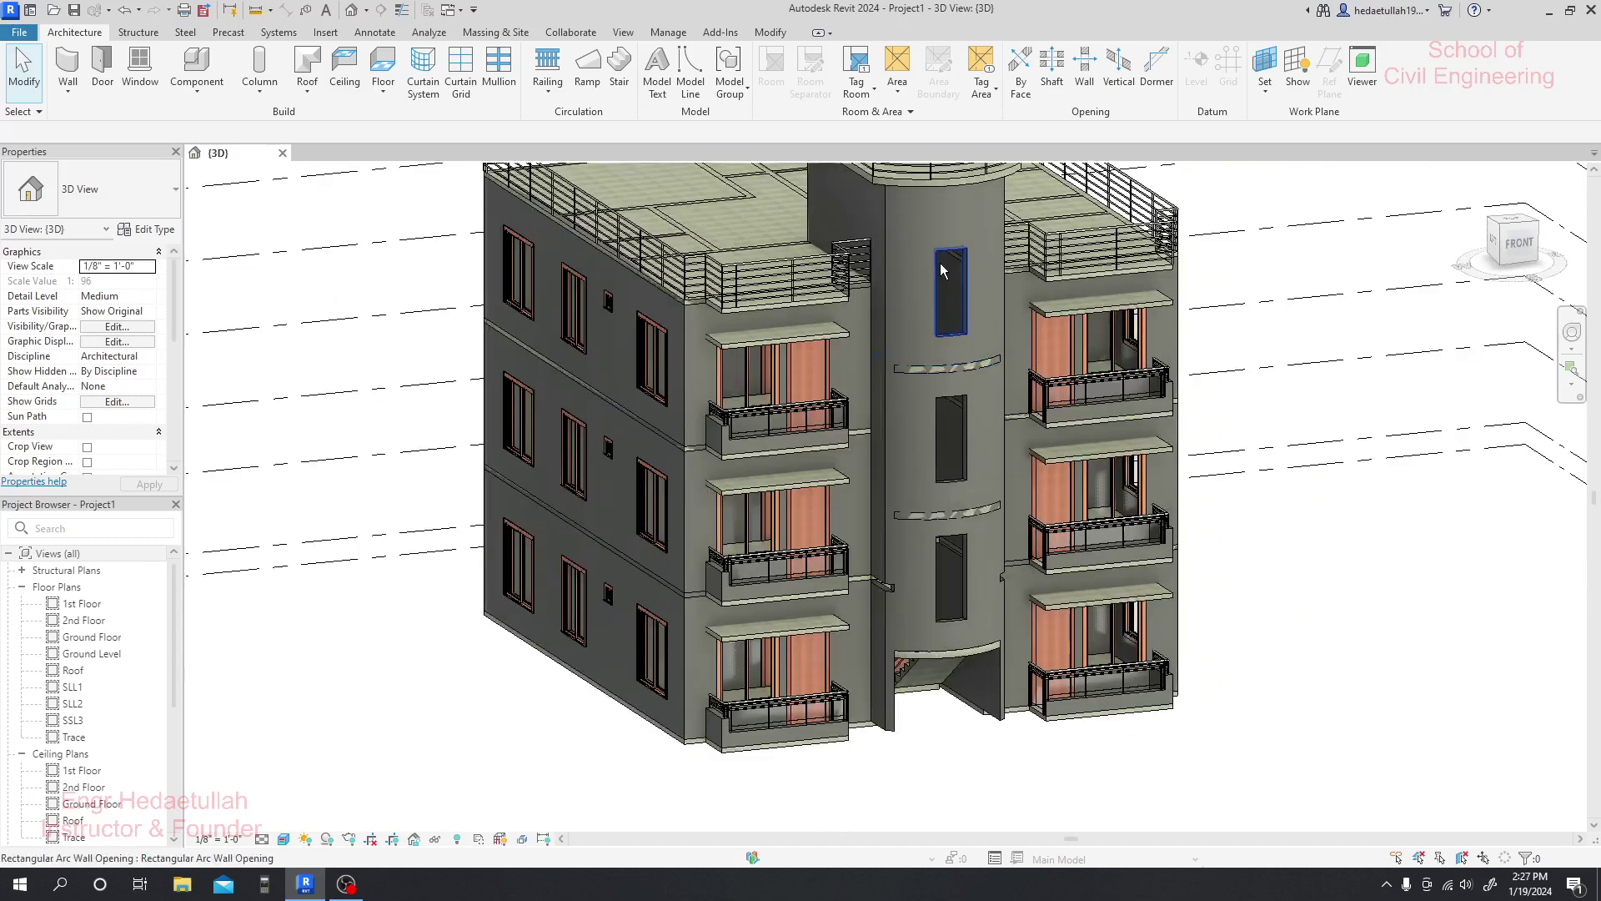
click(964, 562)
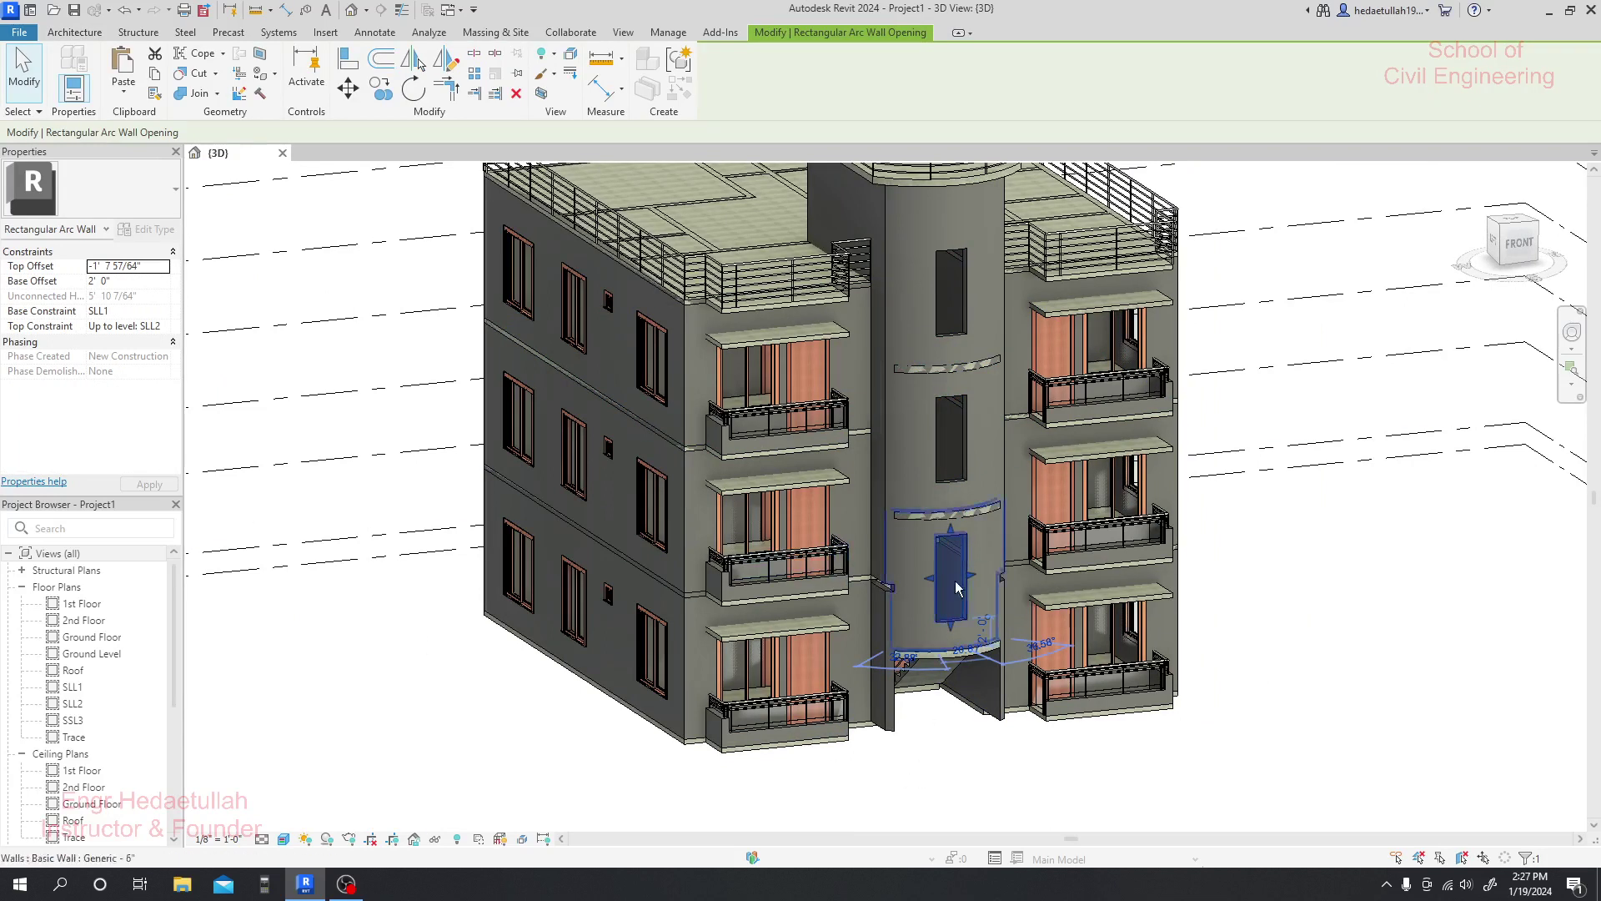
click(951, 751)
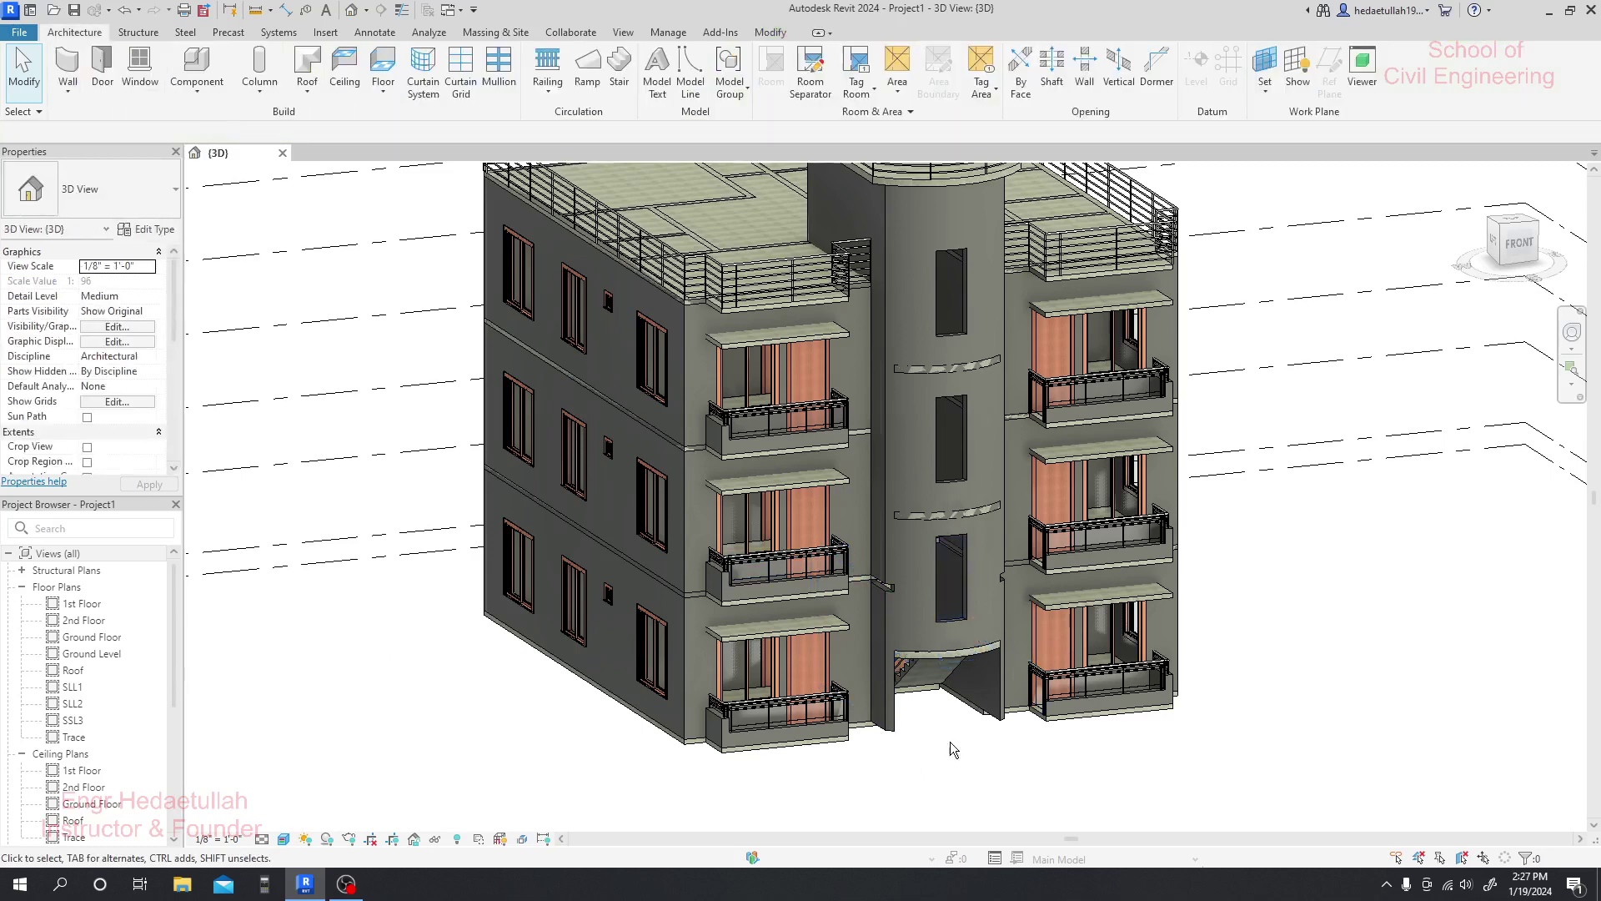
middle_drag(962, 762, 962, 658)
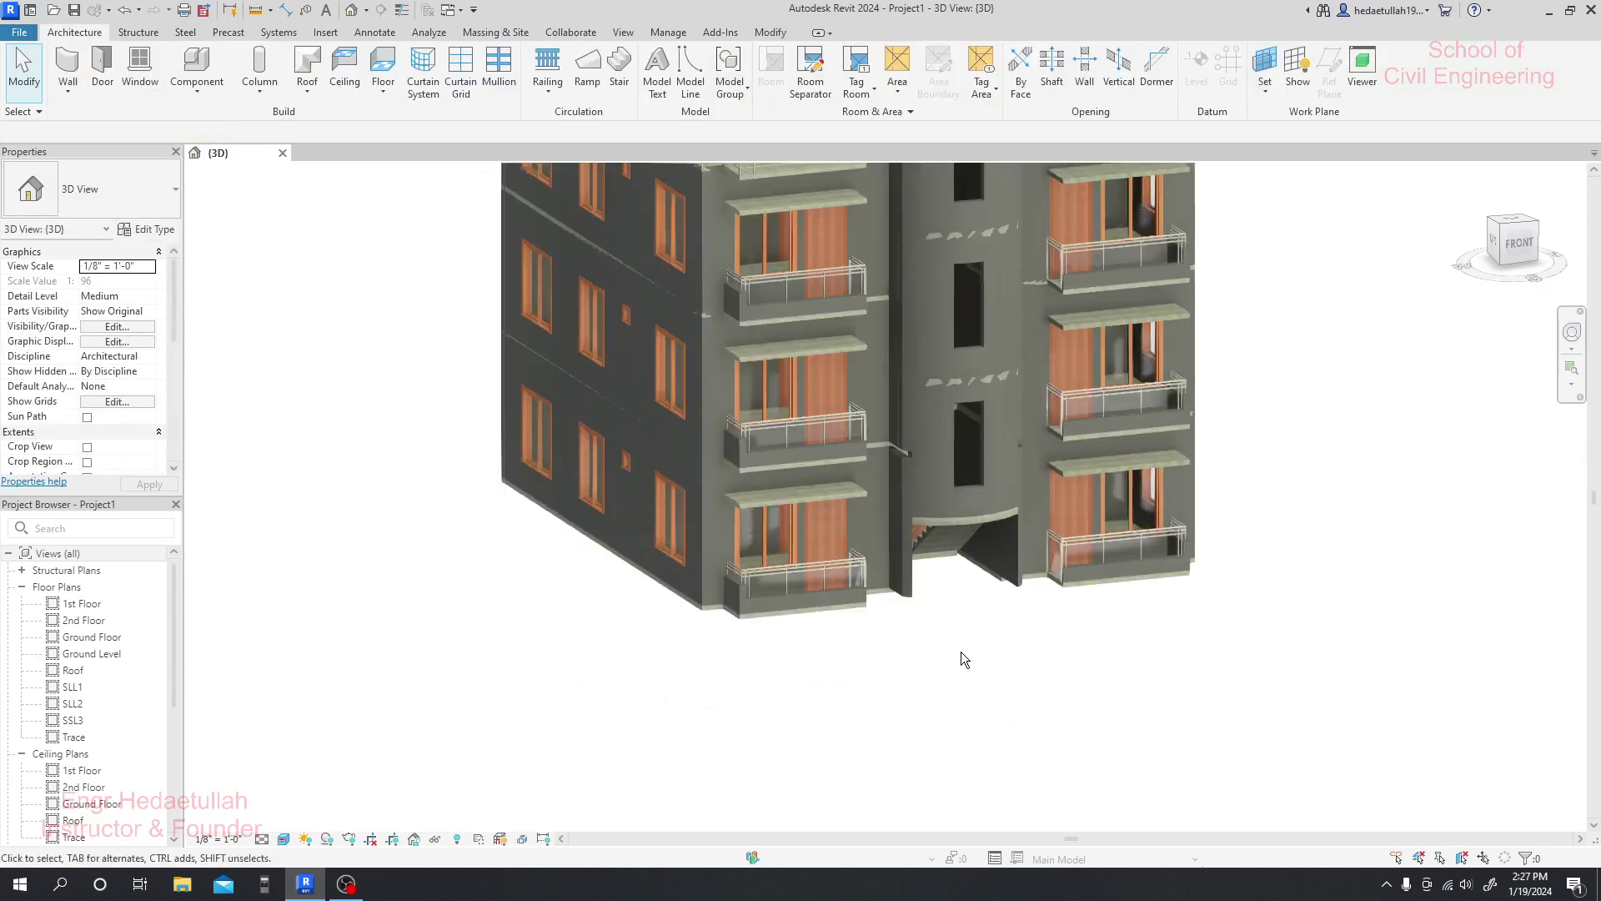
shift+middle_drag(953, 724, 1001, 596)
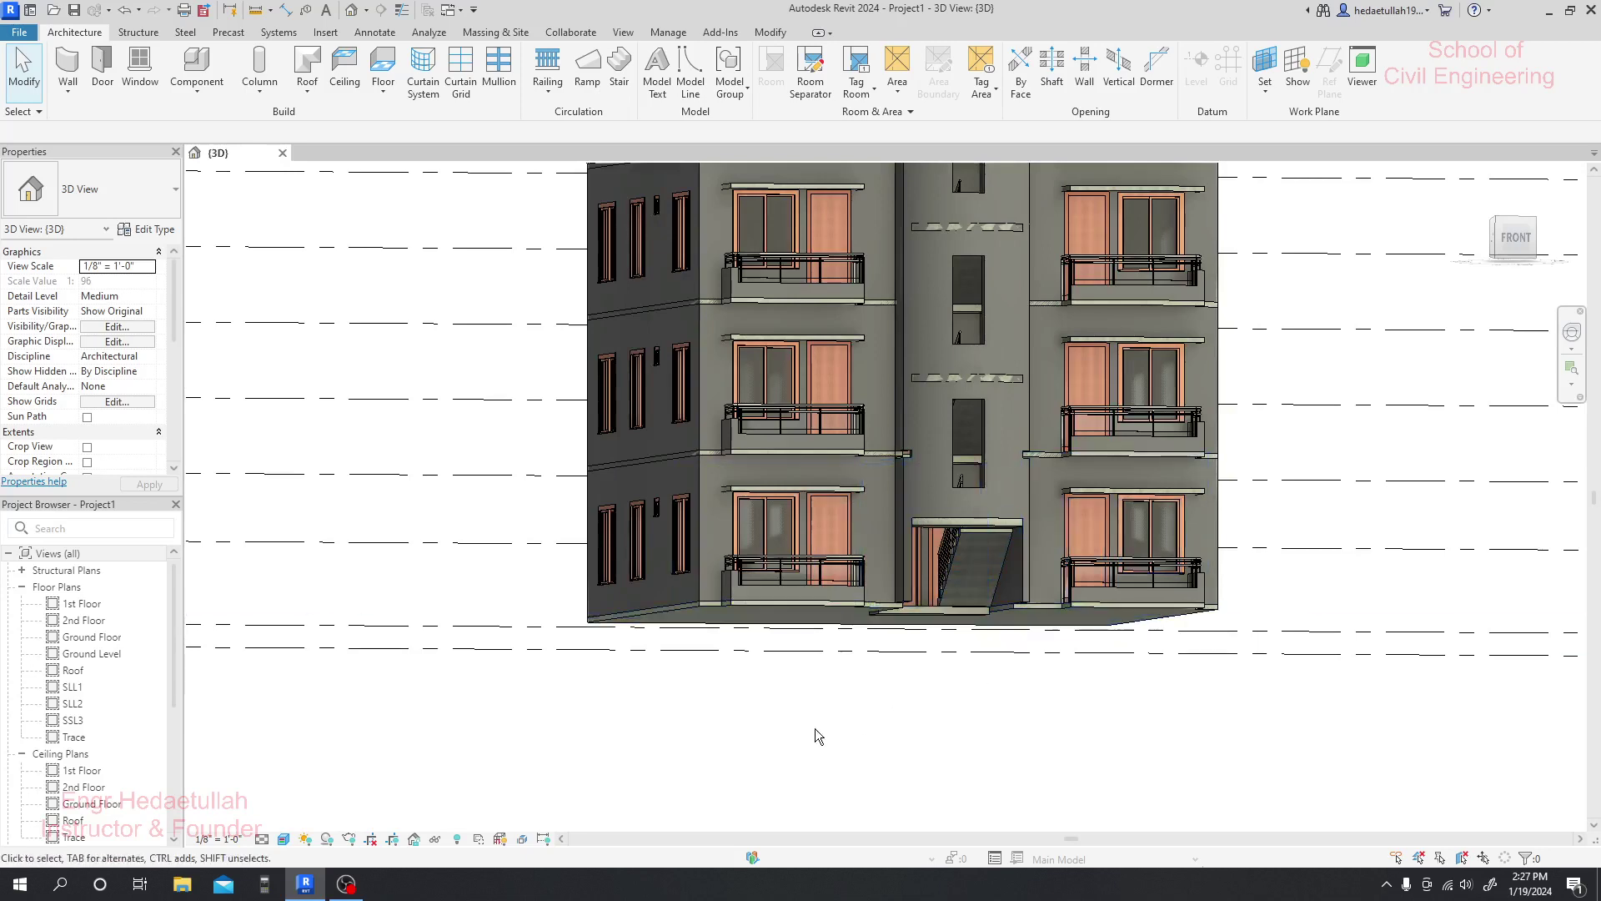
shift+middle_drag(787, 740, 731, 622)
shift+middle_drag(924, 694, 697, 621)
- Open the Ground Level floor plan view
scroll(84, 659, down, 2)
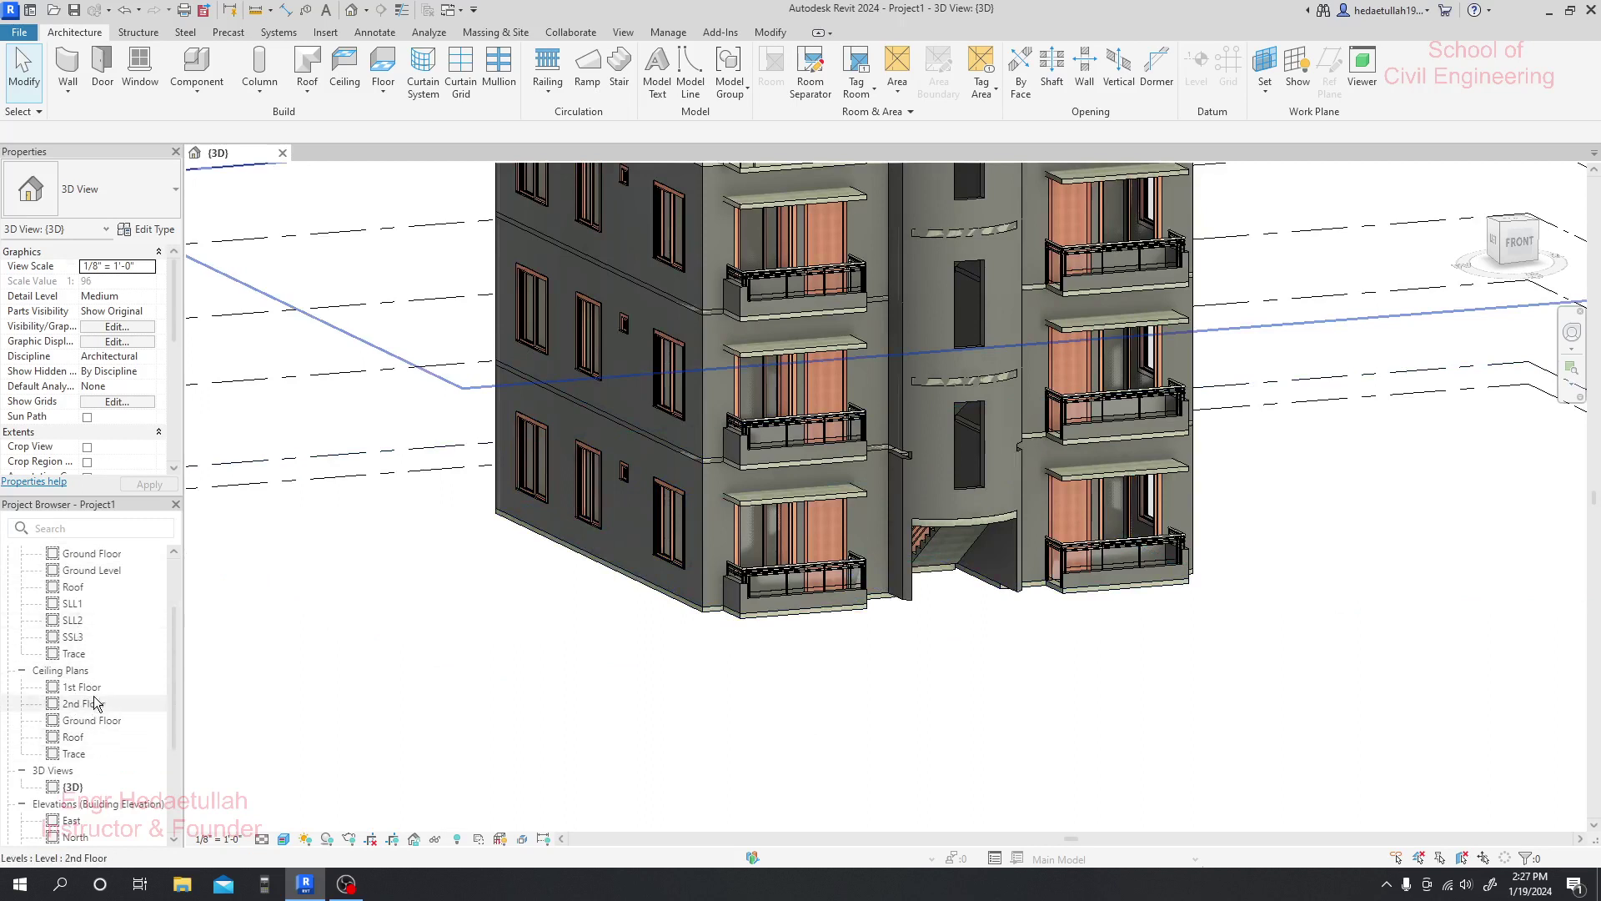
scroll(98, 718, up, 3)
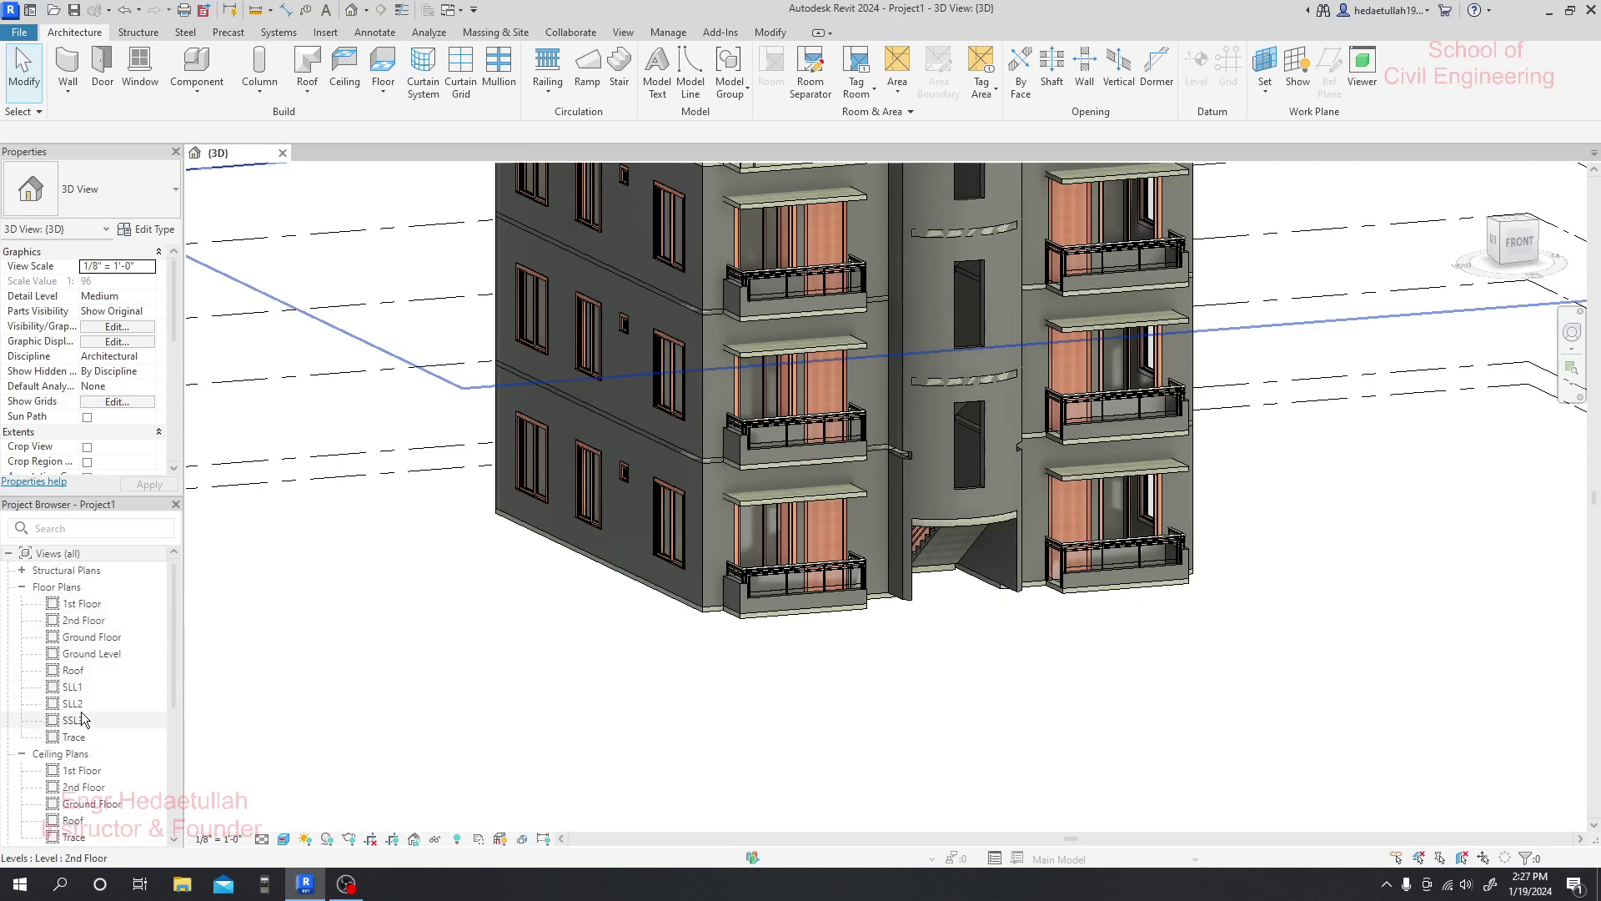
click(121, 658)
click(113, 639)
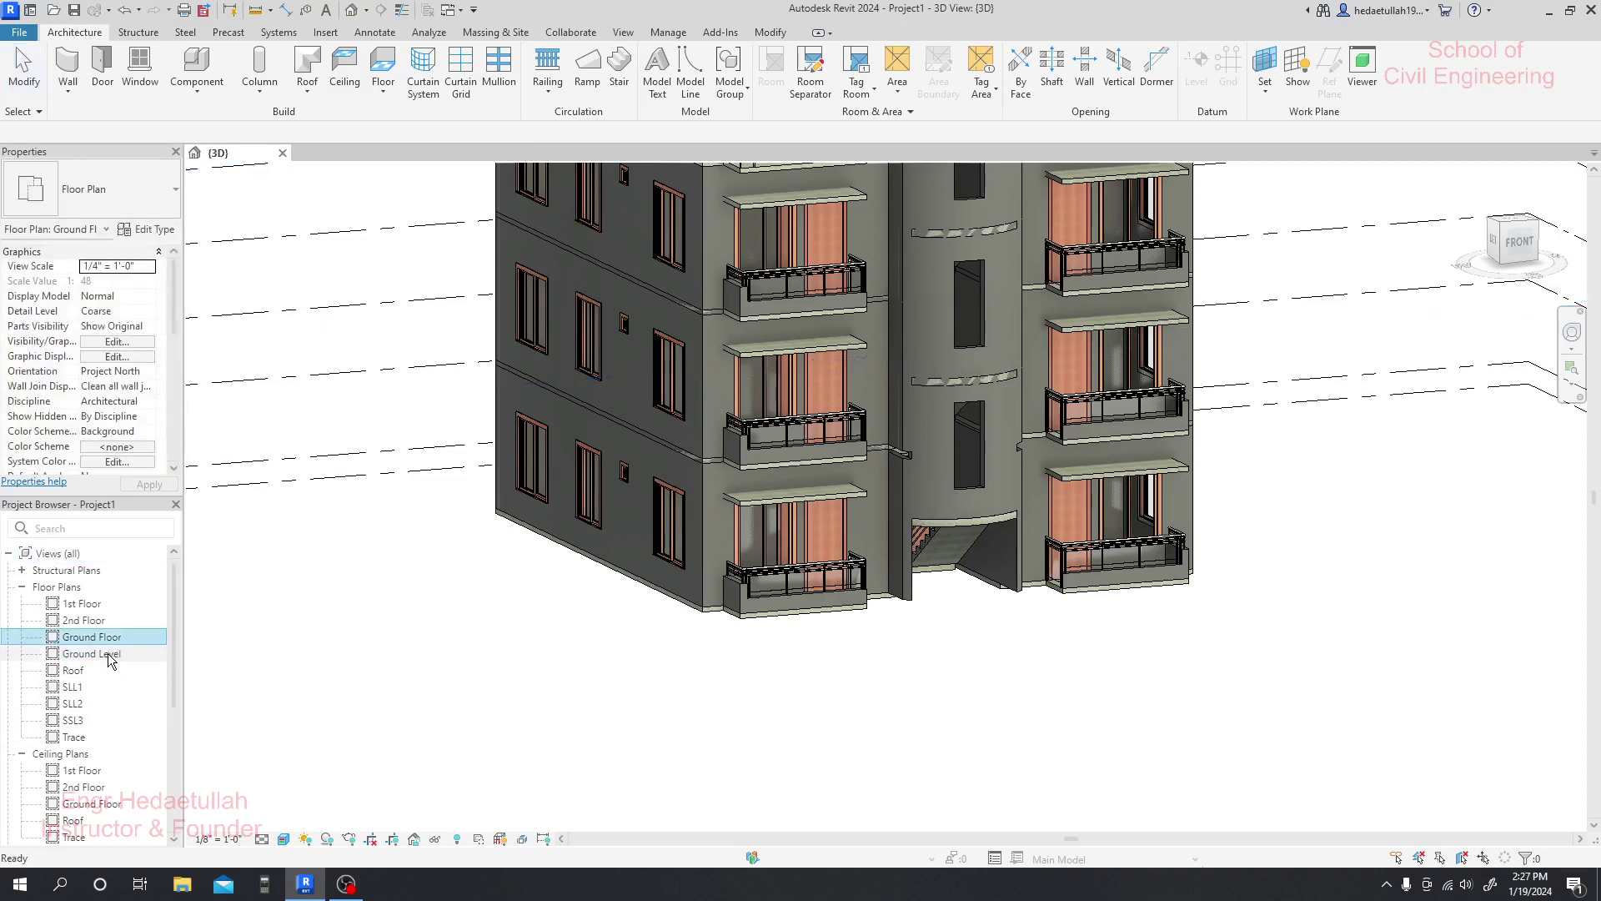
click(99, 654)
double_click(95, 654)
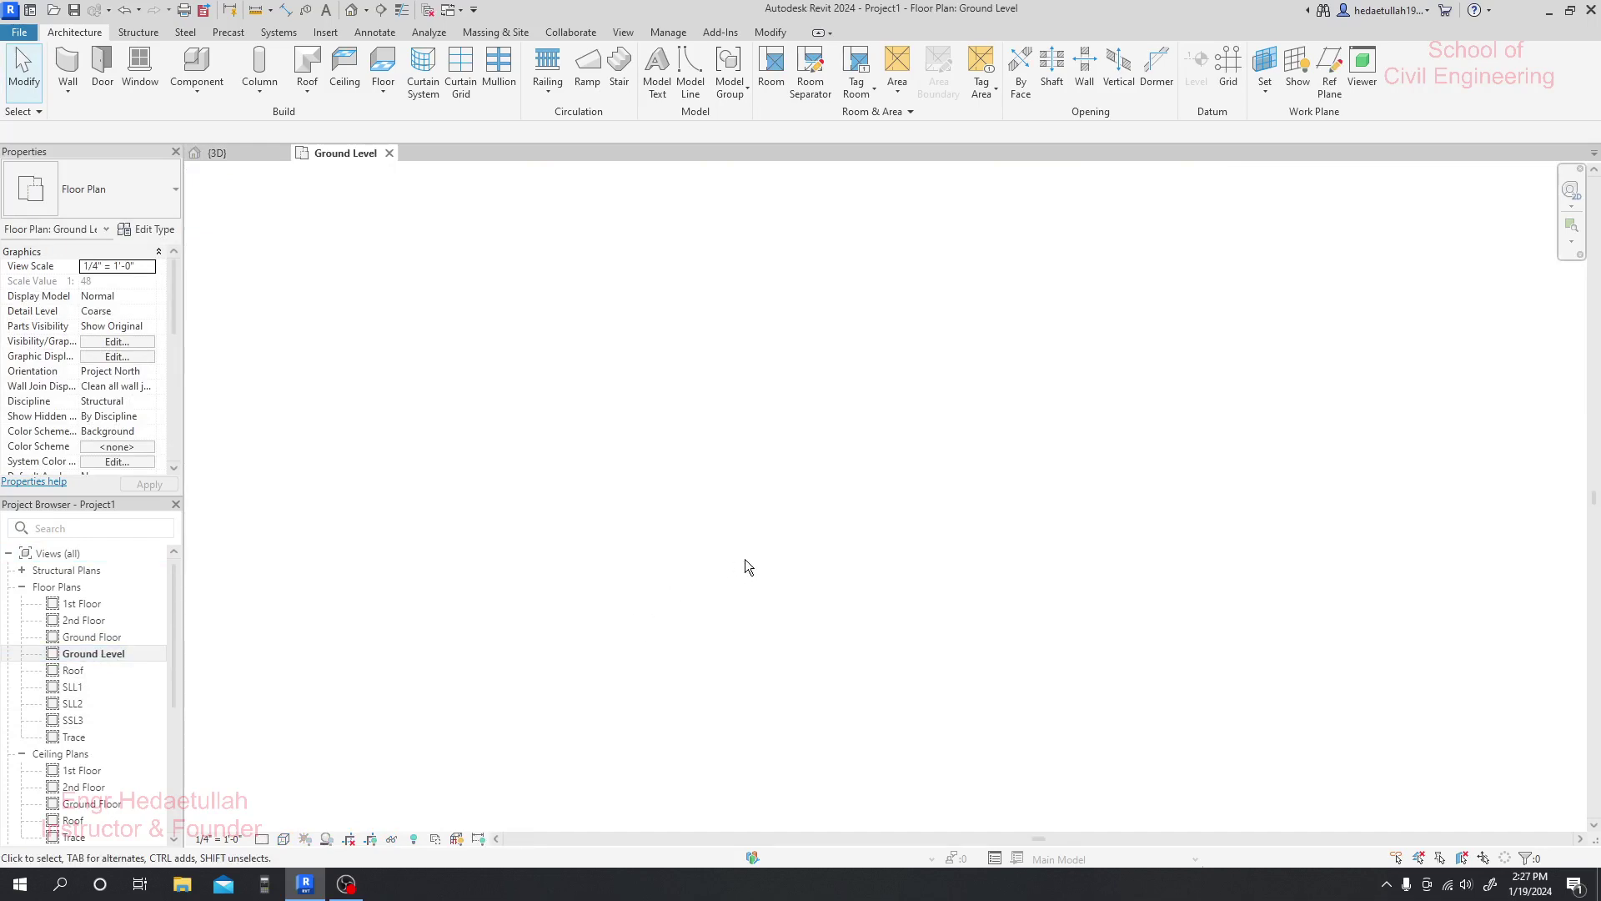
- Open the Ground Floor floor plan view and show the whole building
double_click(132, 635)
scroll(877, 503, down, 2)
middle_drag(878, 503, 997, 526)
scroll(993, 478, down, 1)
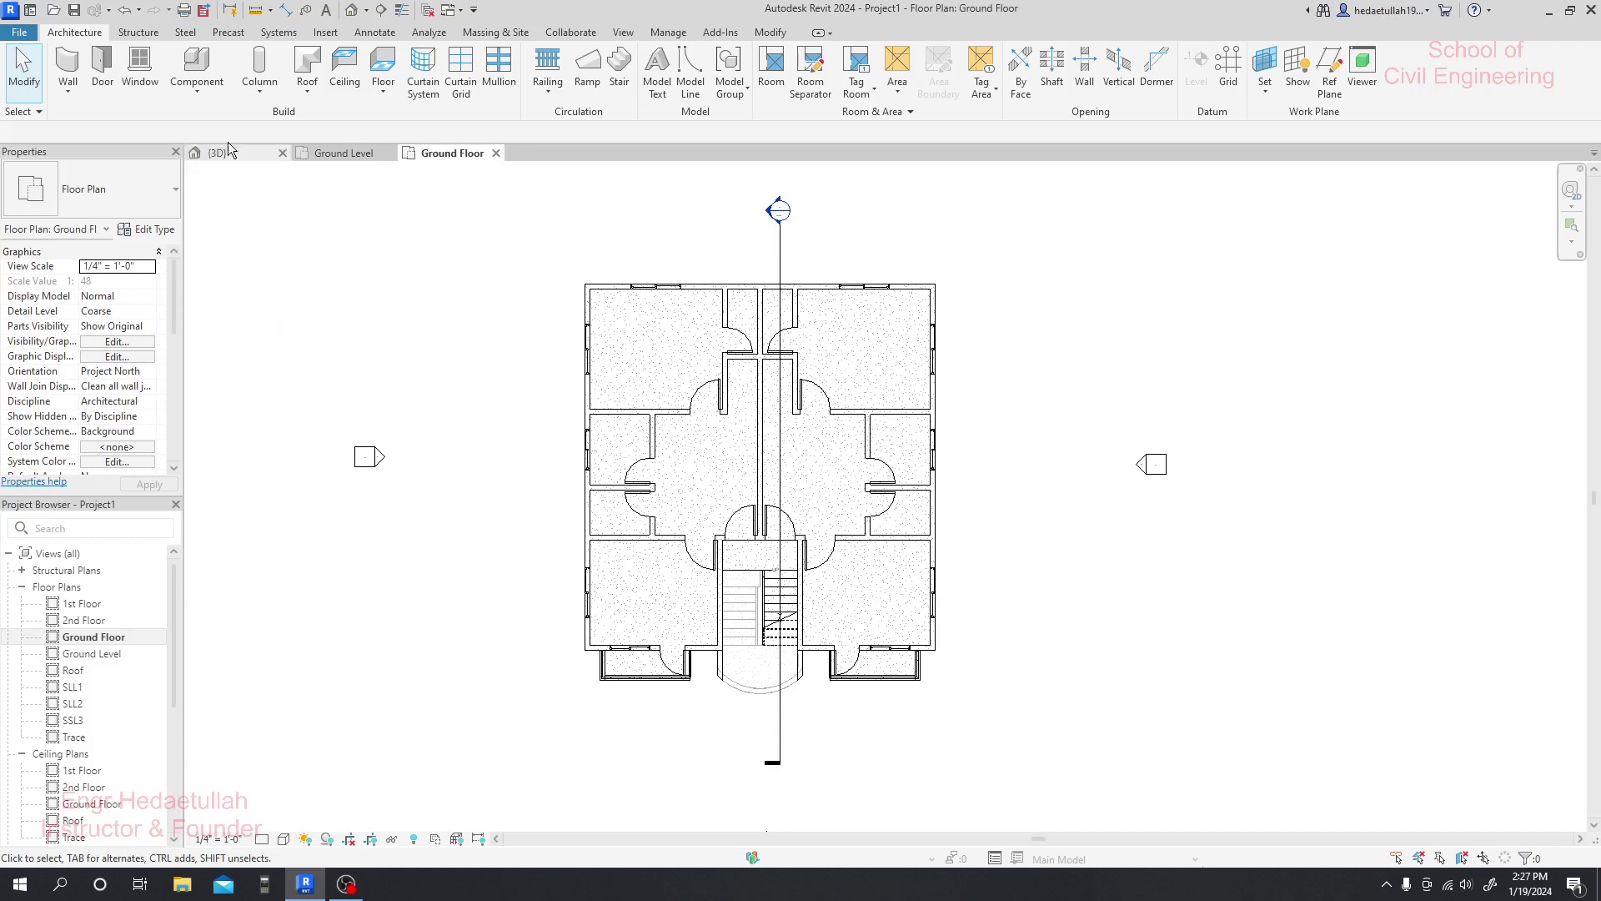
- Open the East building elevation and examine the Ground Level and Ground Floor lines at the building's base
scroll(118, 669, down, 2)
scroll(119, 669, down, 2)
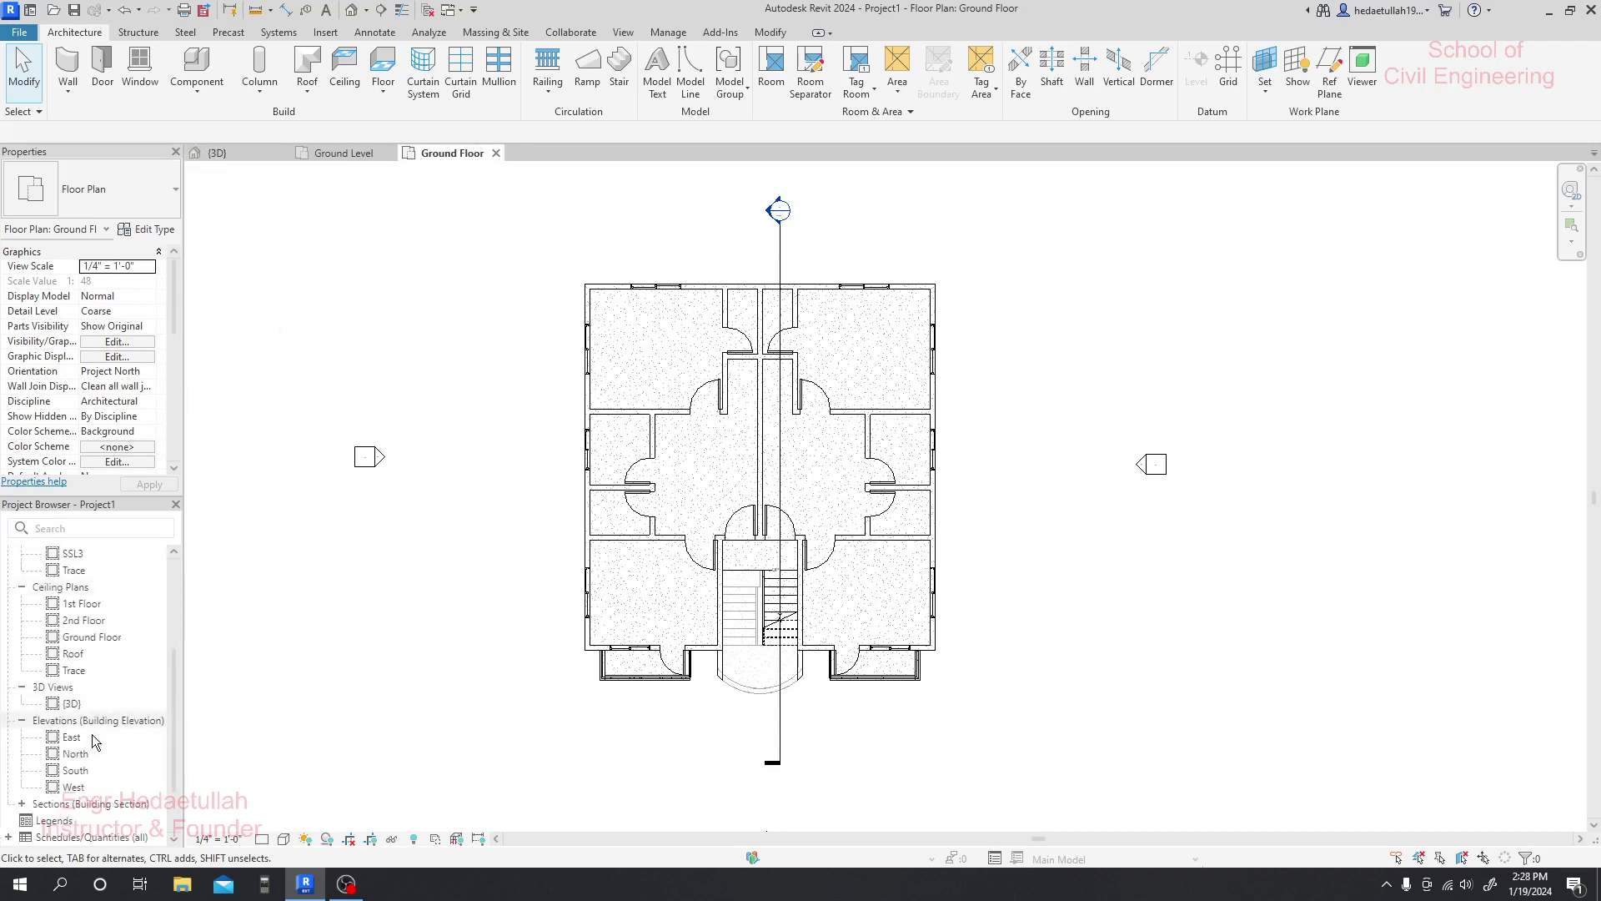
double_click(92, 736)
middle_drag(804, 571, 800, 450)
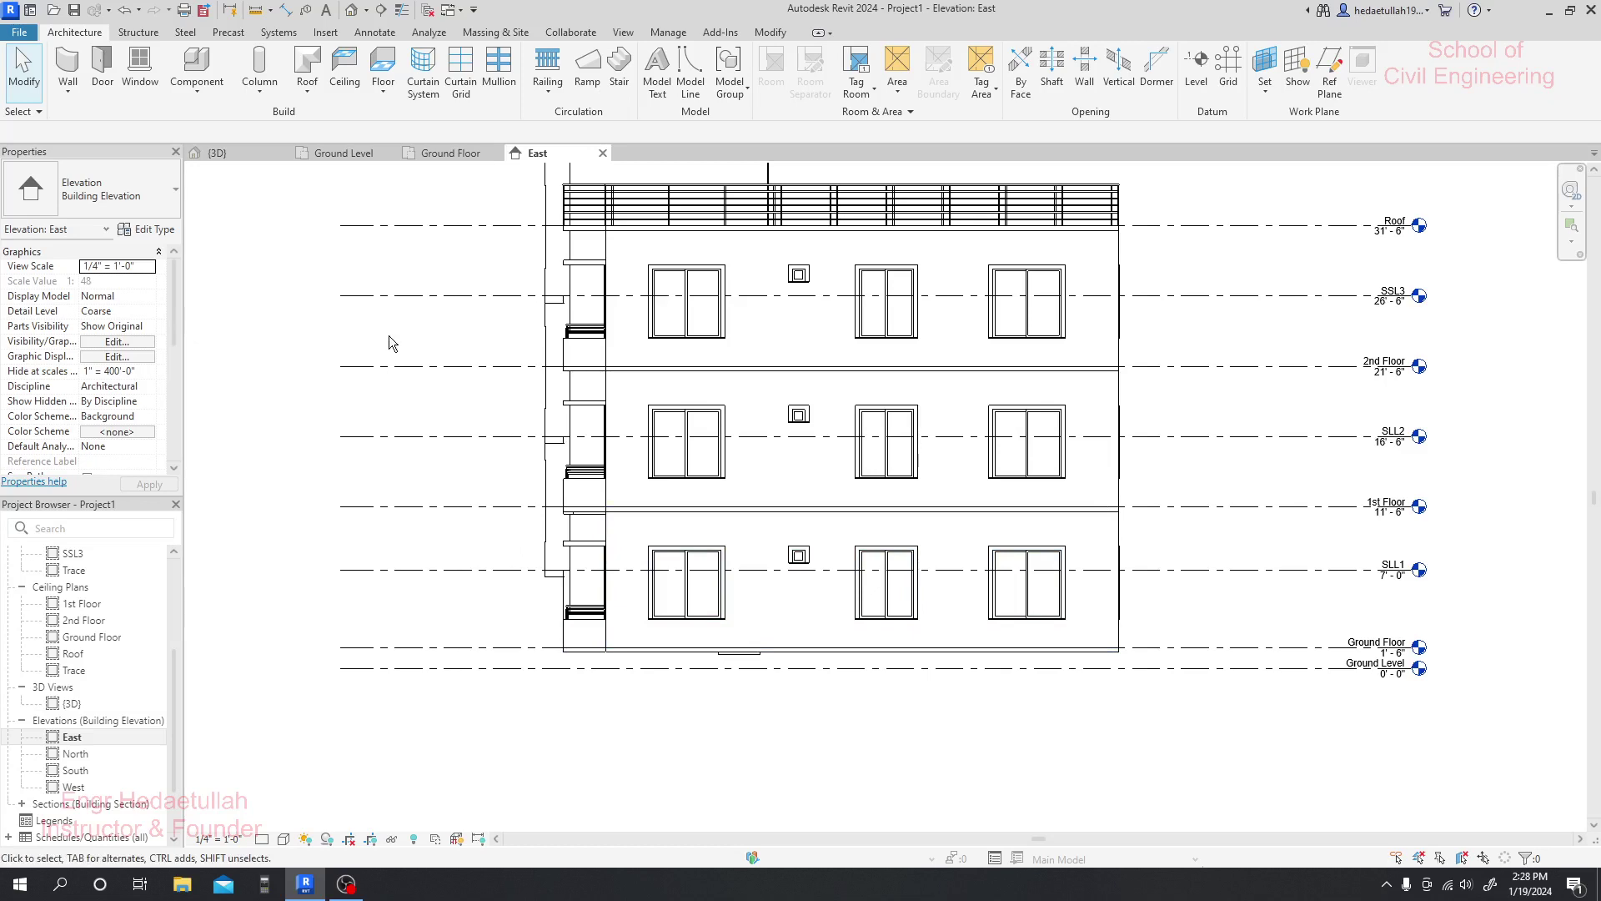
- Inspect the gap beneath the balconies and stair tower at the building's front in the 3D view
click(253, 155)
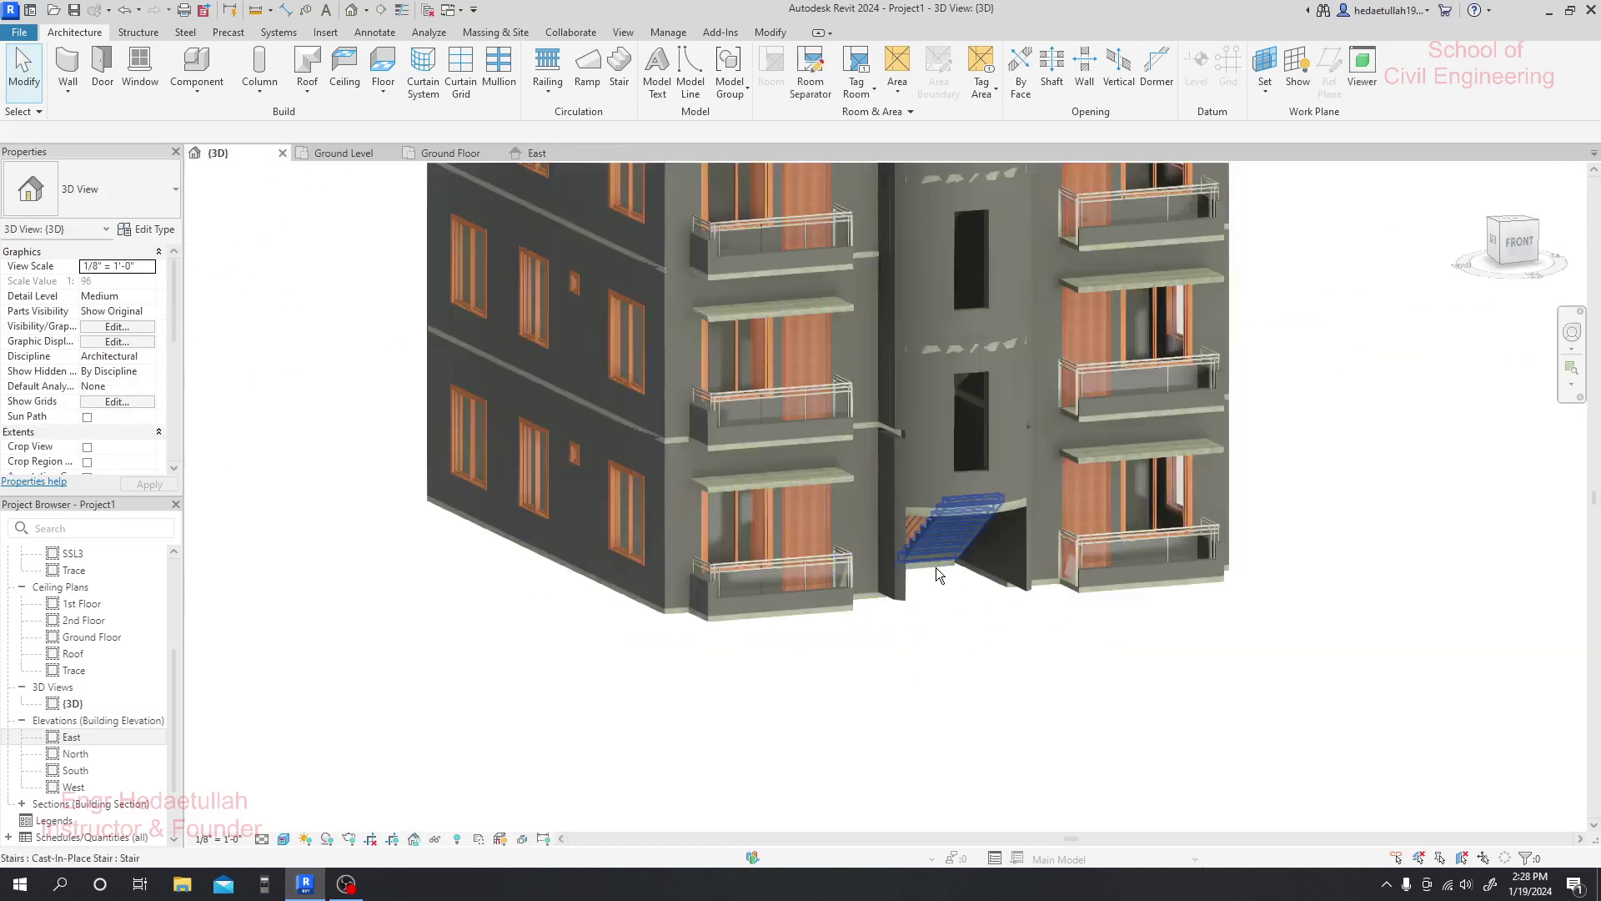
shift+middle_drag(981, 667, 966, 565)
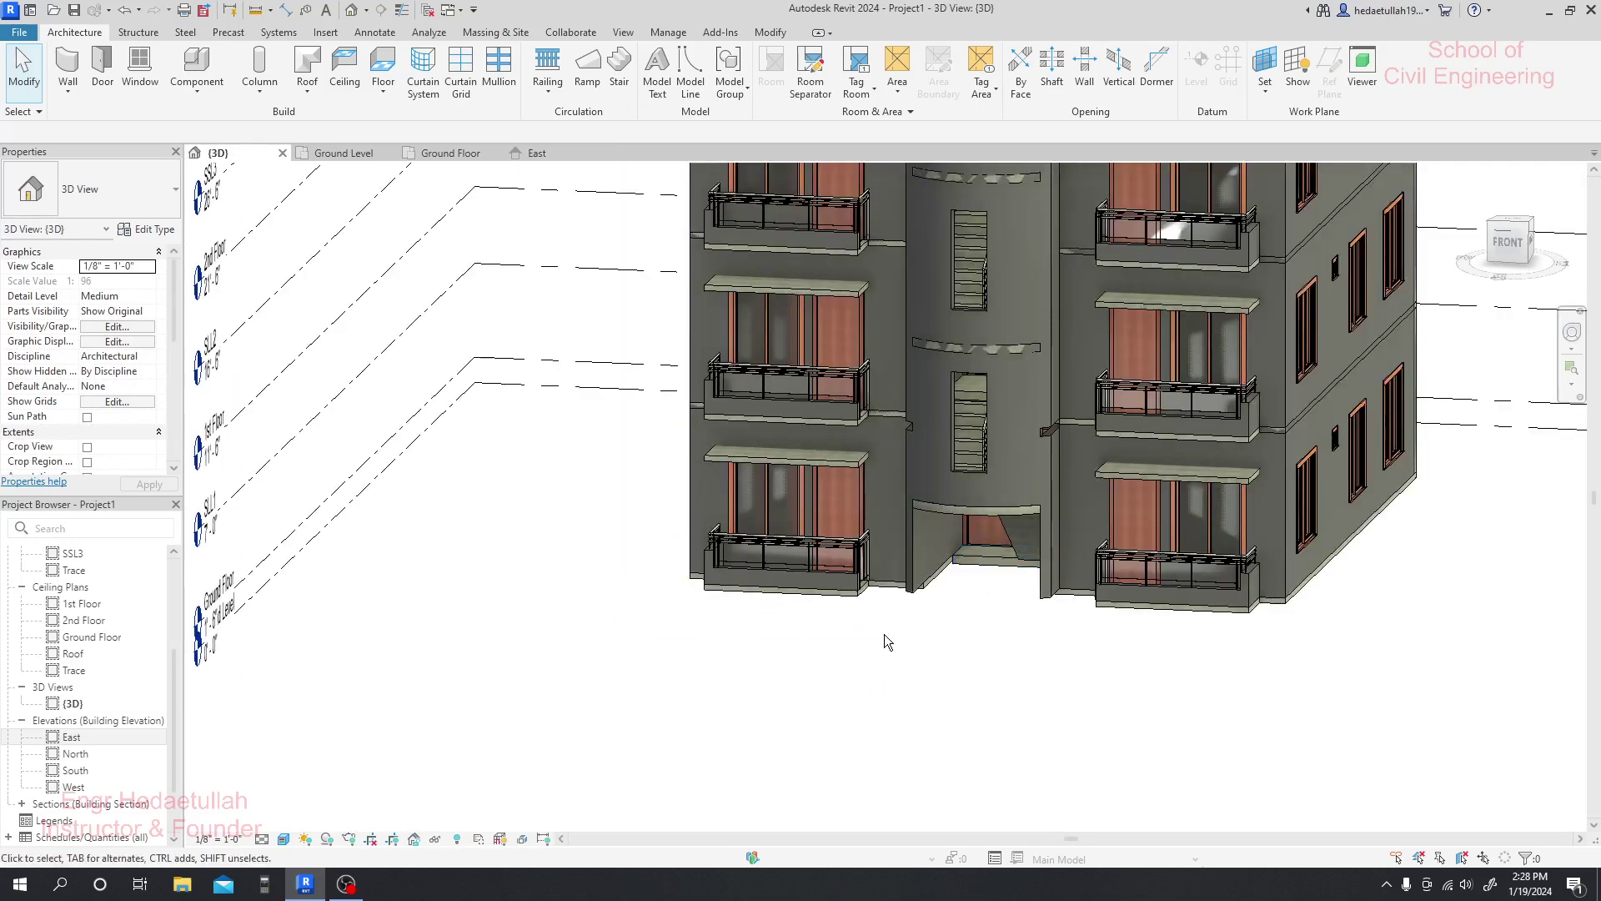
shift+middle_drag(784, 705, 788, 697)
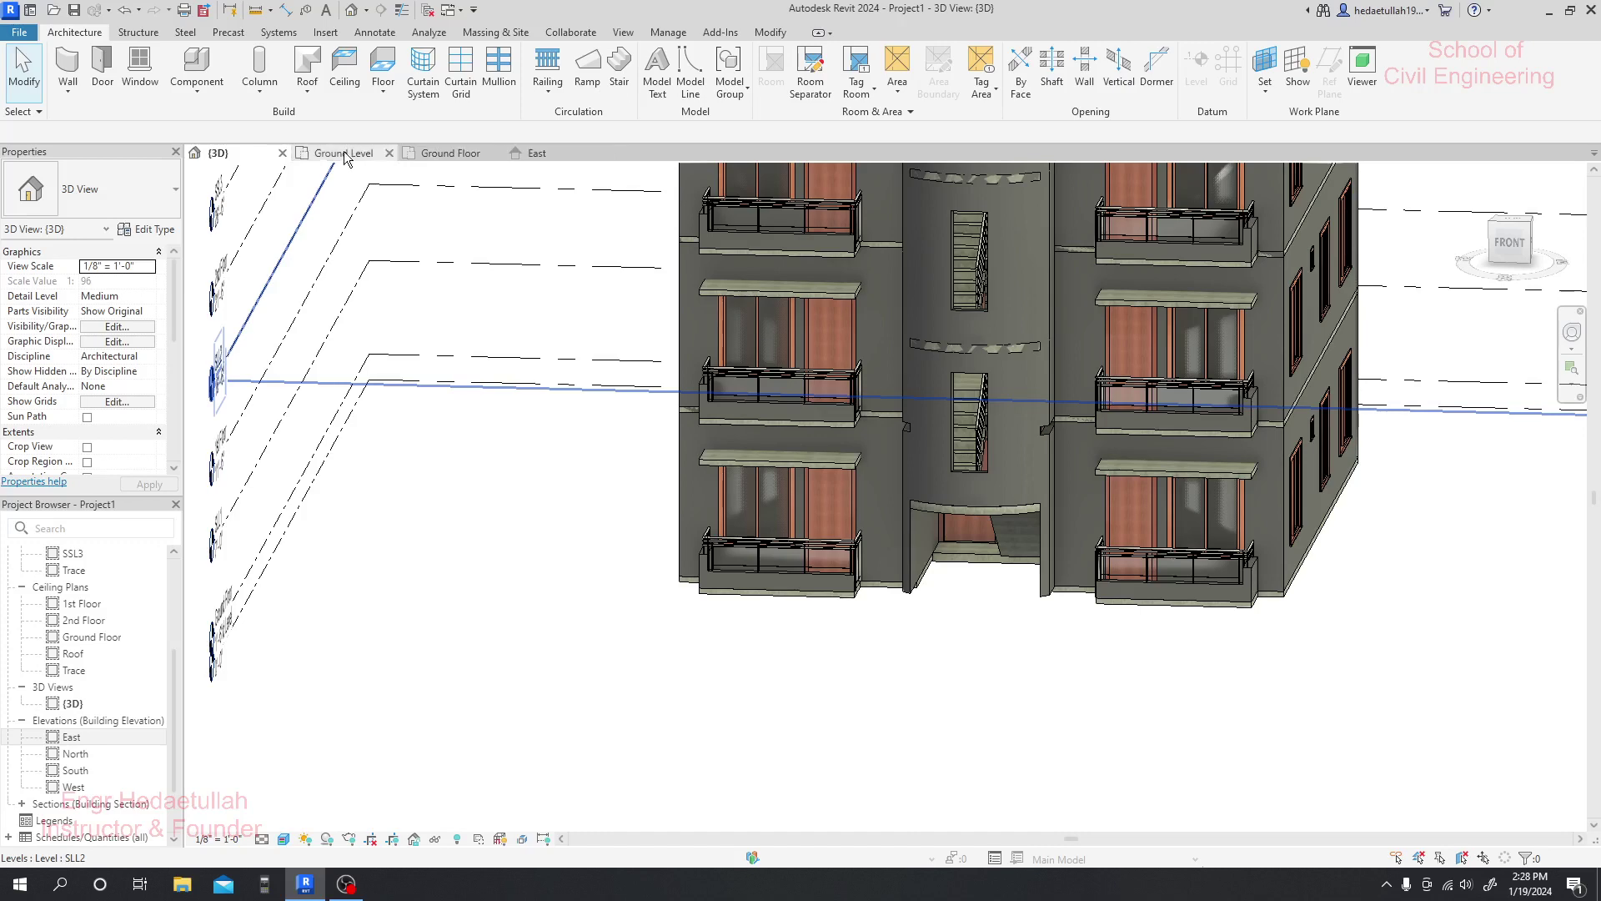
- In the Ground Floor plan, set up an architectural wall from Ground Level up to Ground Floor, located by Finish Face: Interior
click(429, 152)
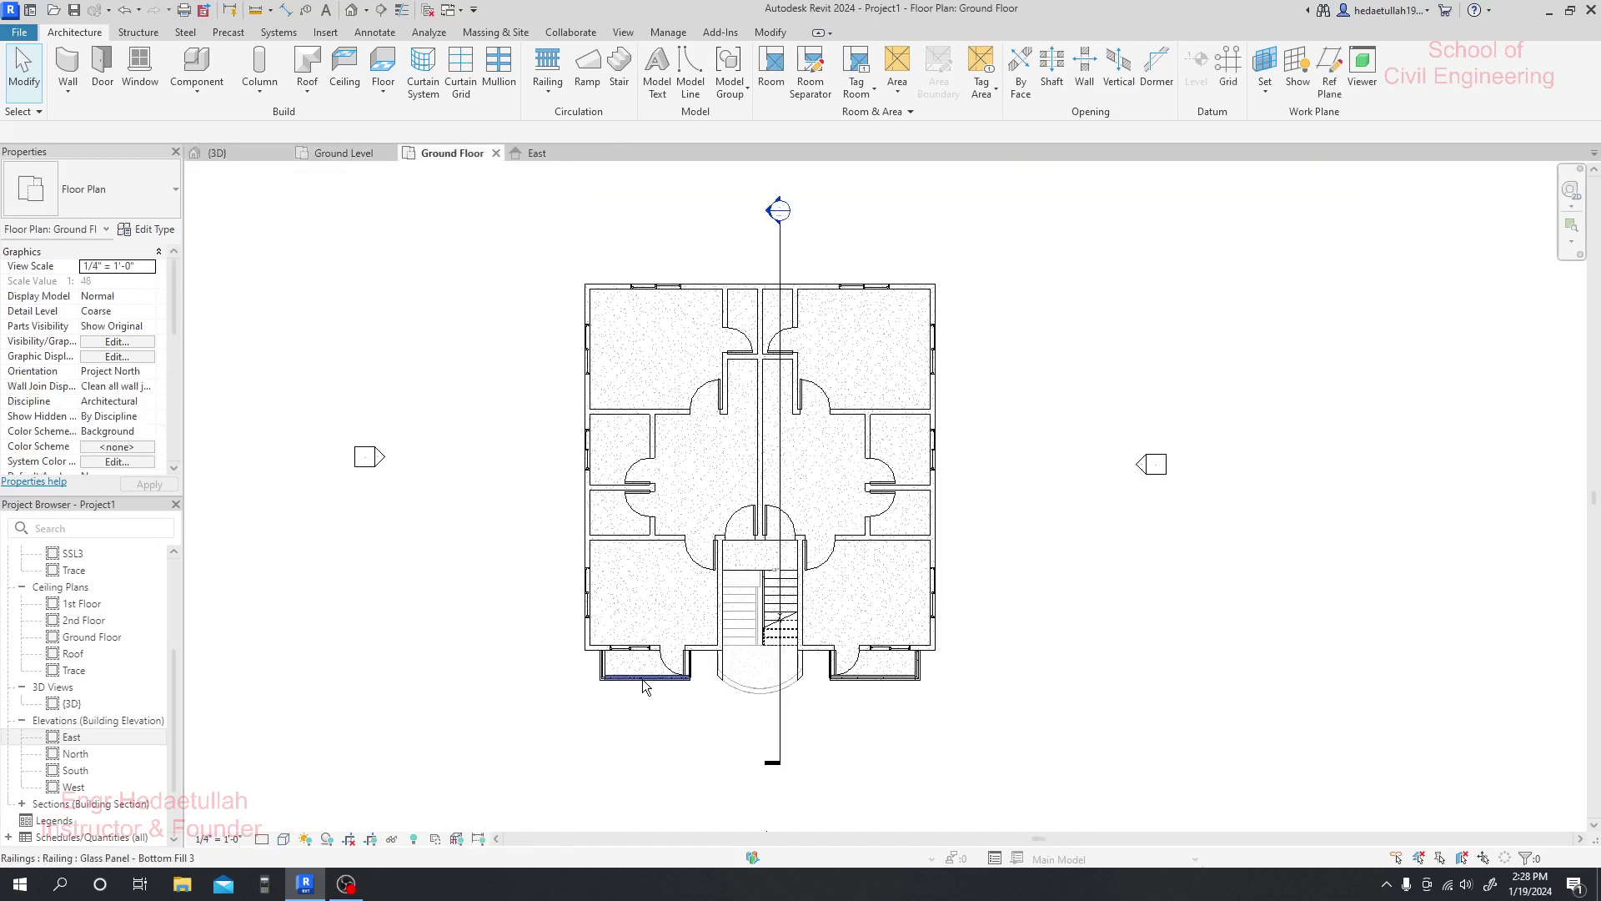
scroll(488, 677, up, 1)
scroll(488, 604, up, 1)
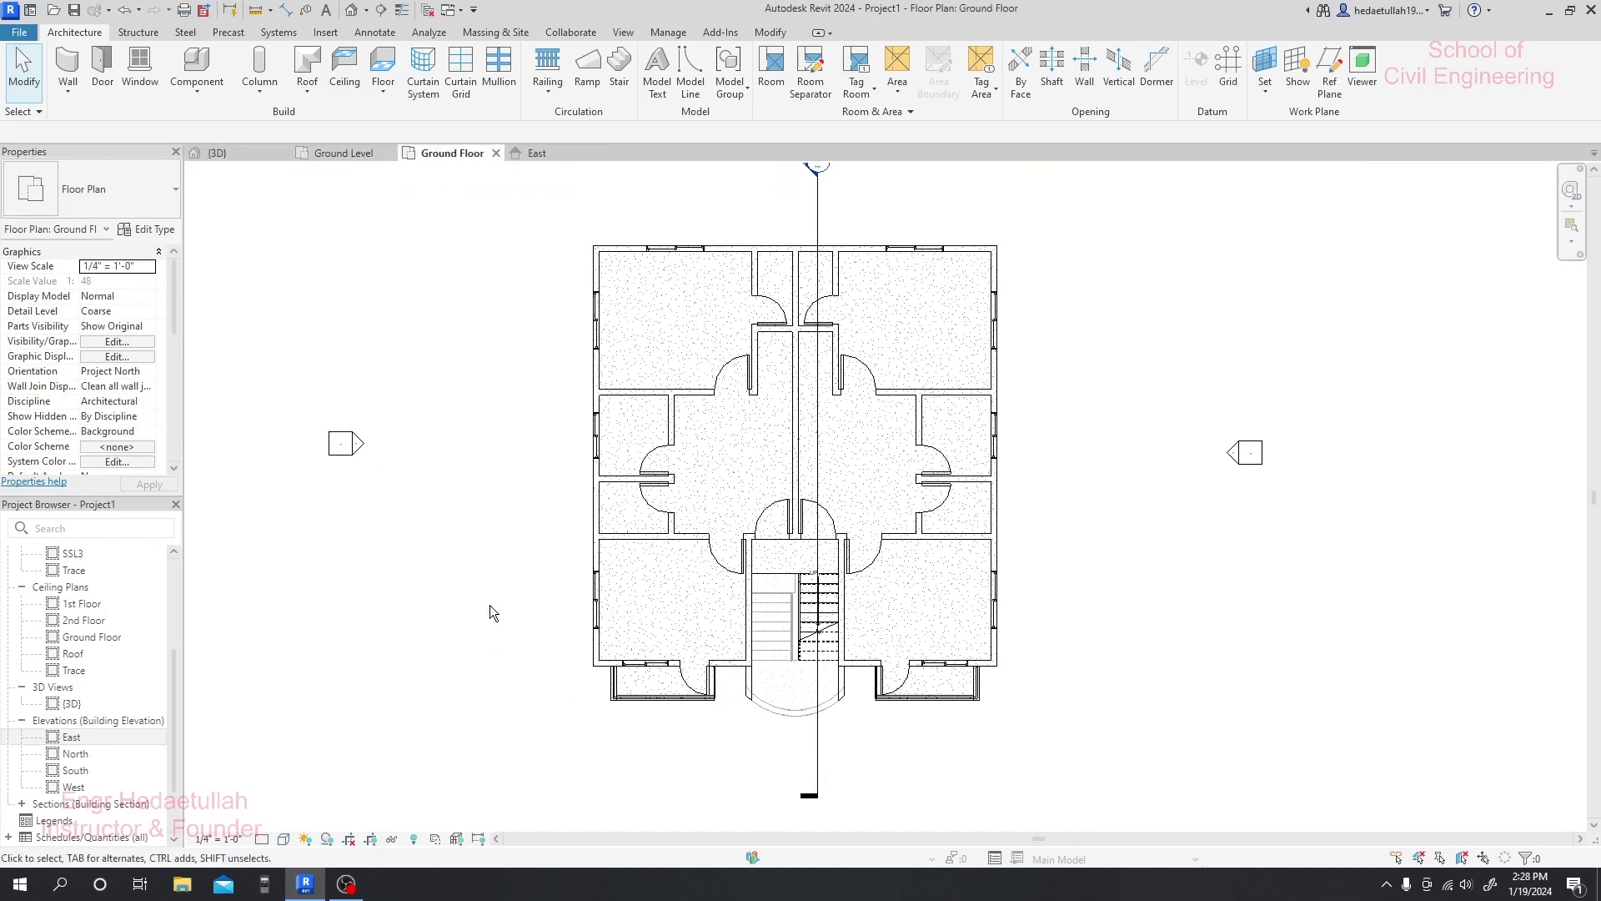
middle_drag(493, 593, 476, 597)
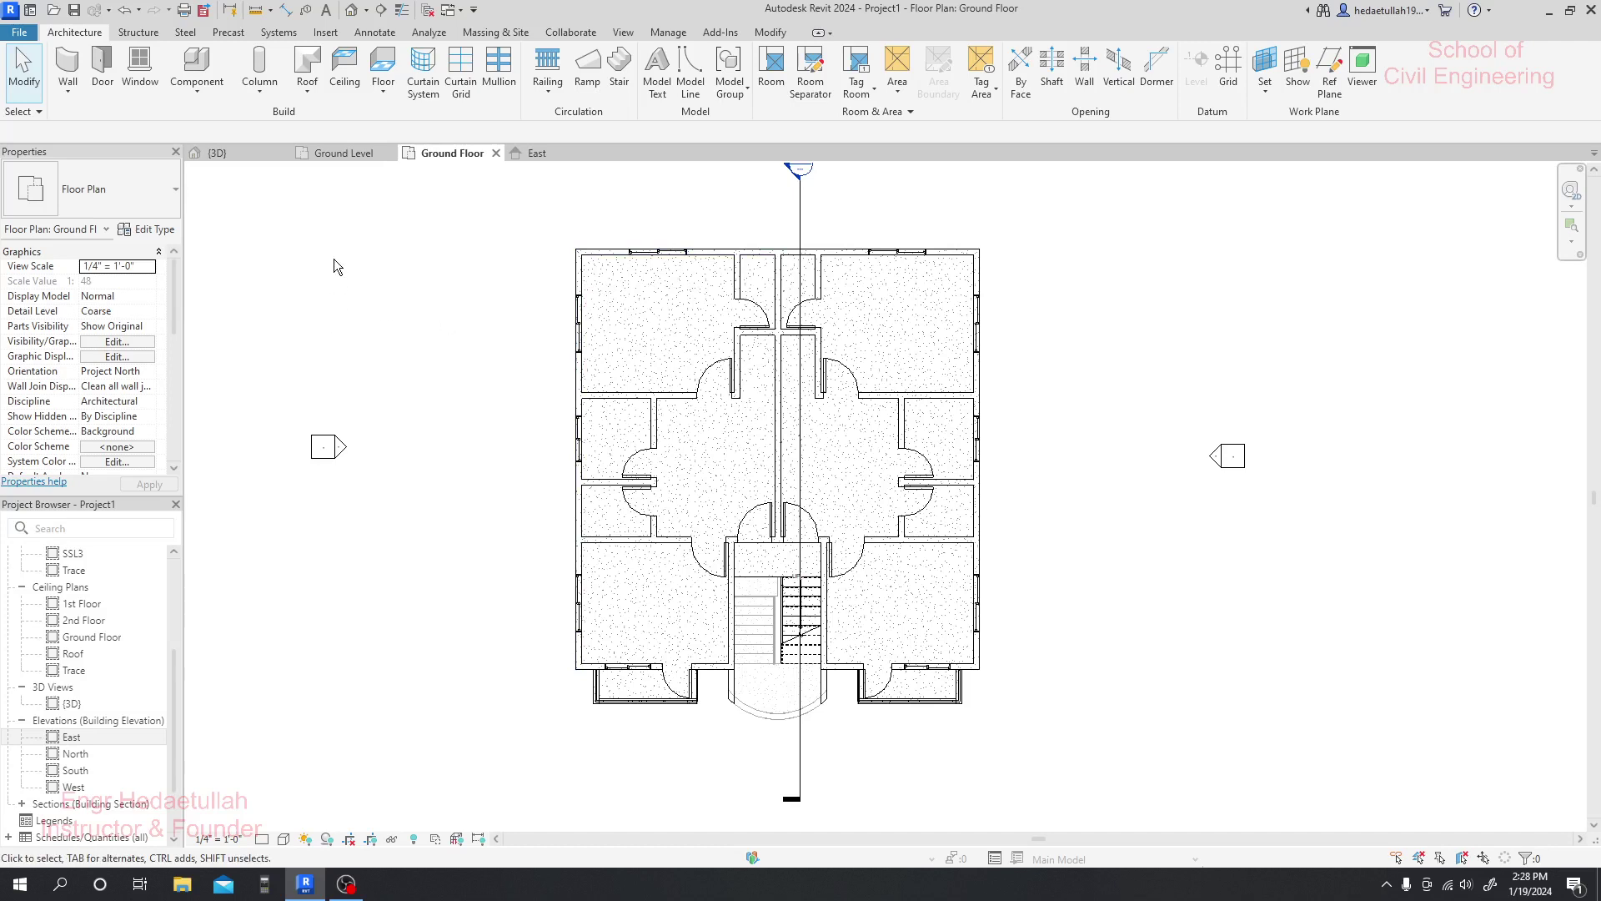
click(69, 88)
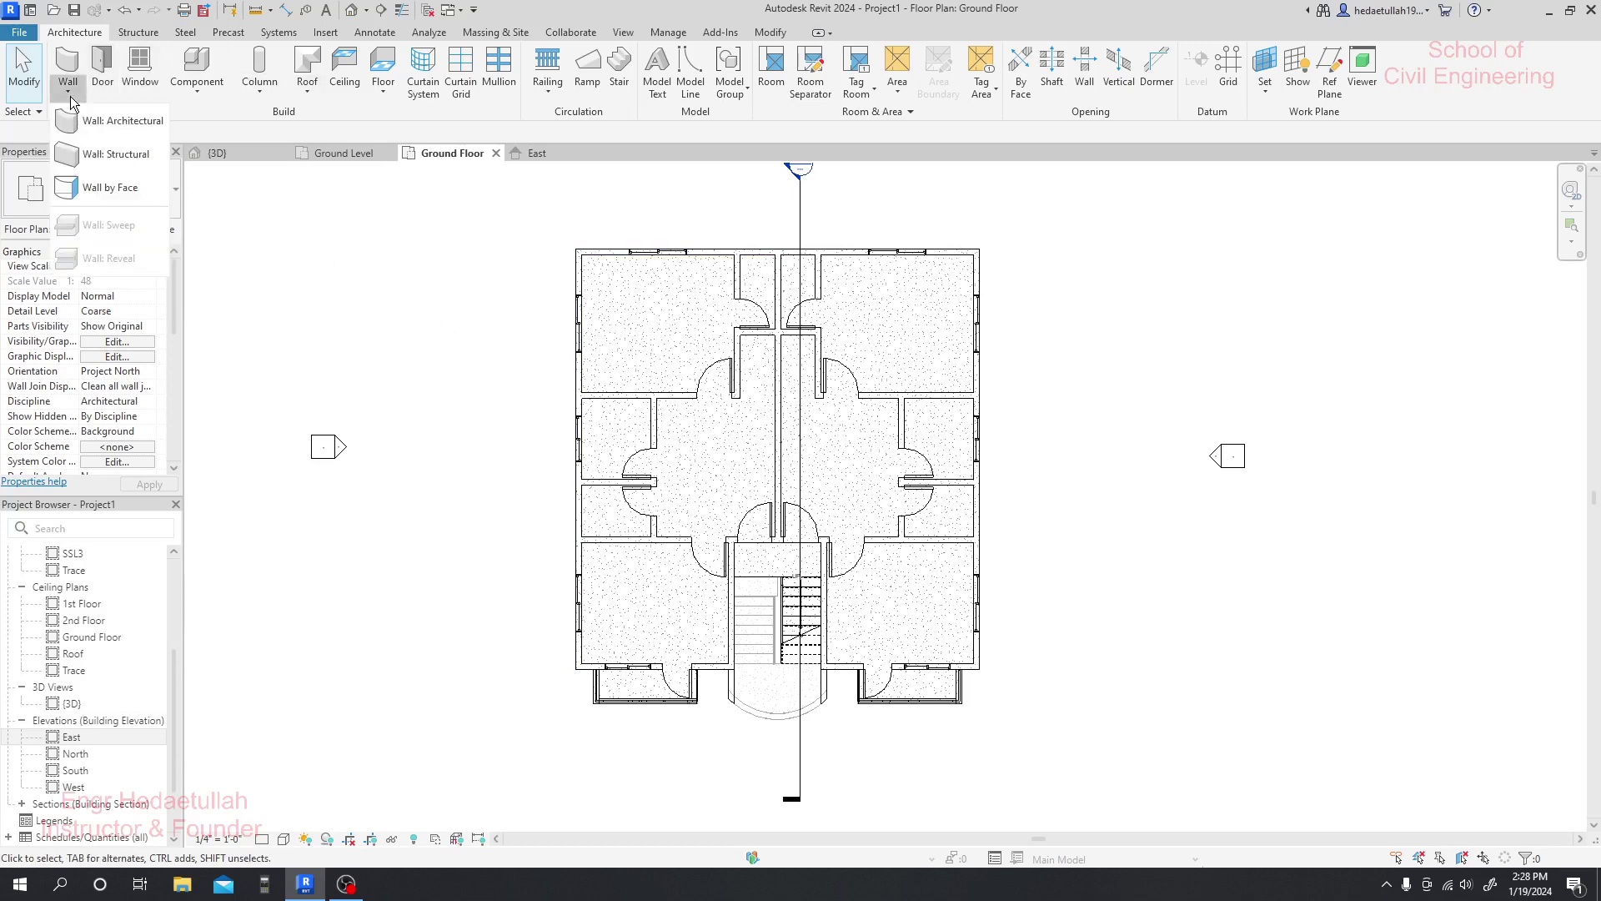
click(101, 133)
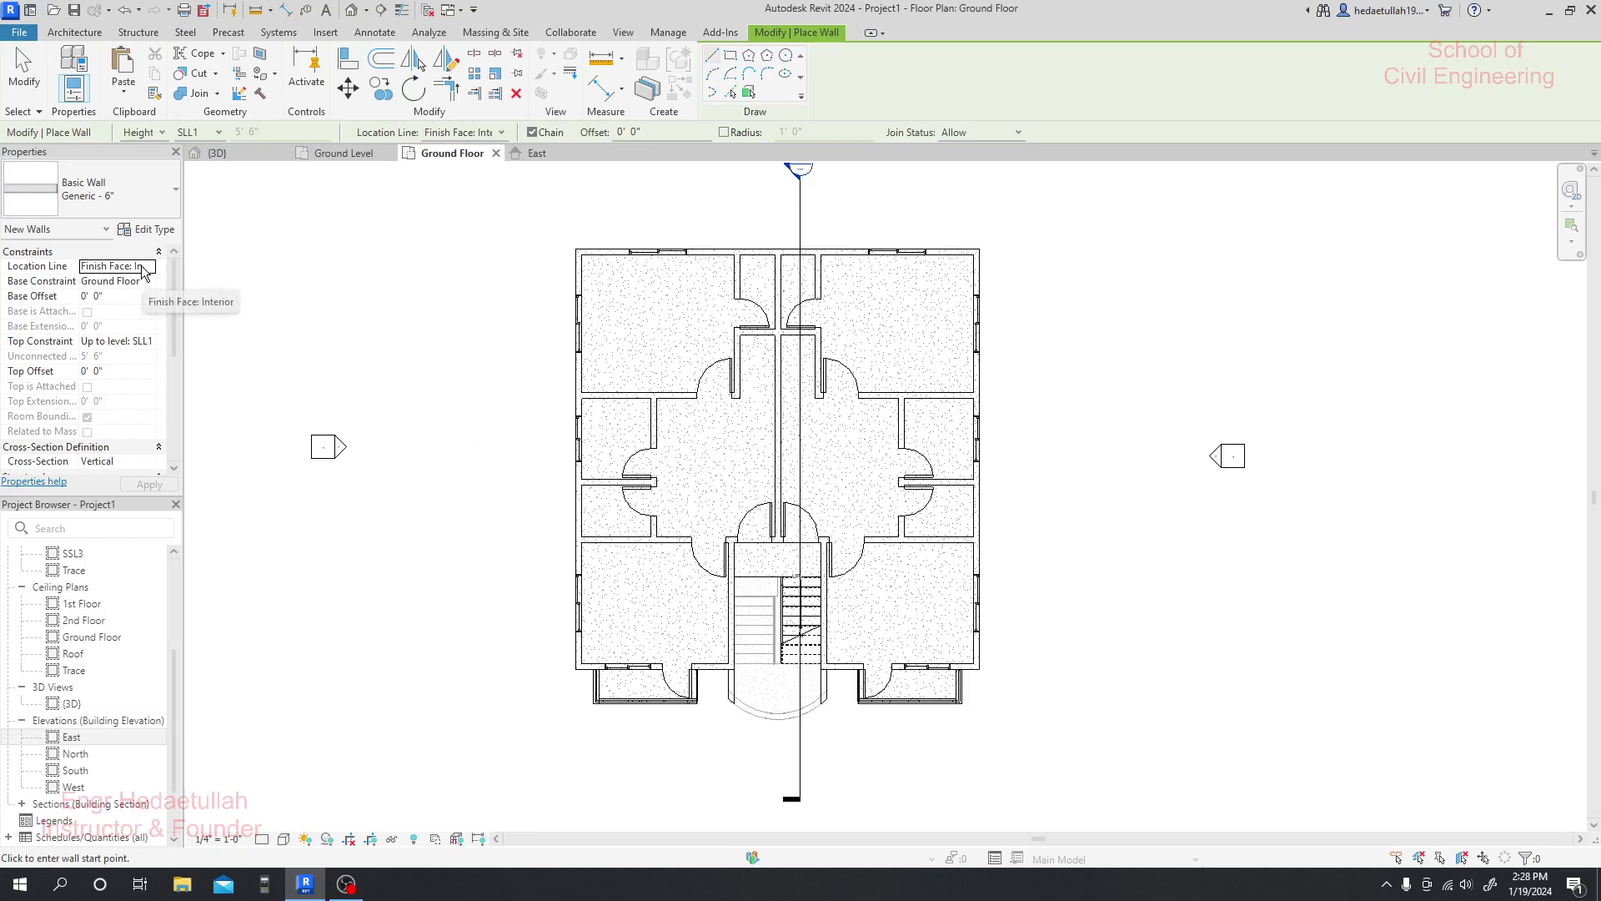
click(151, 282)
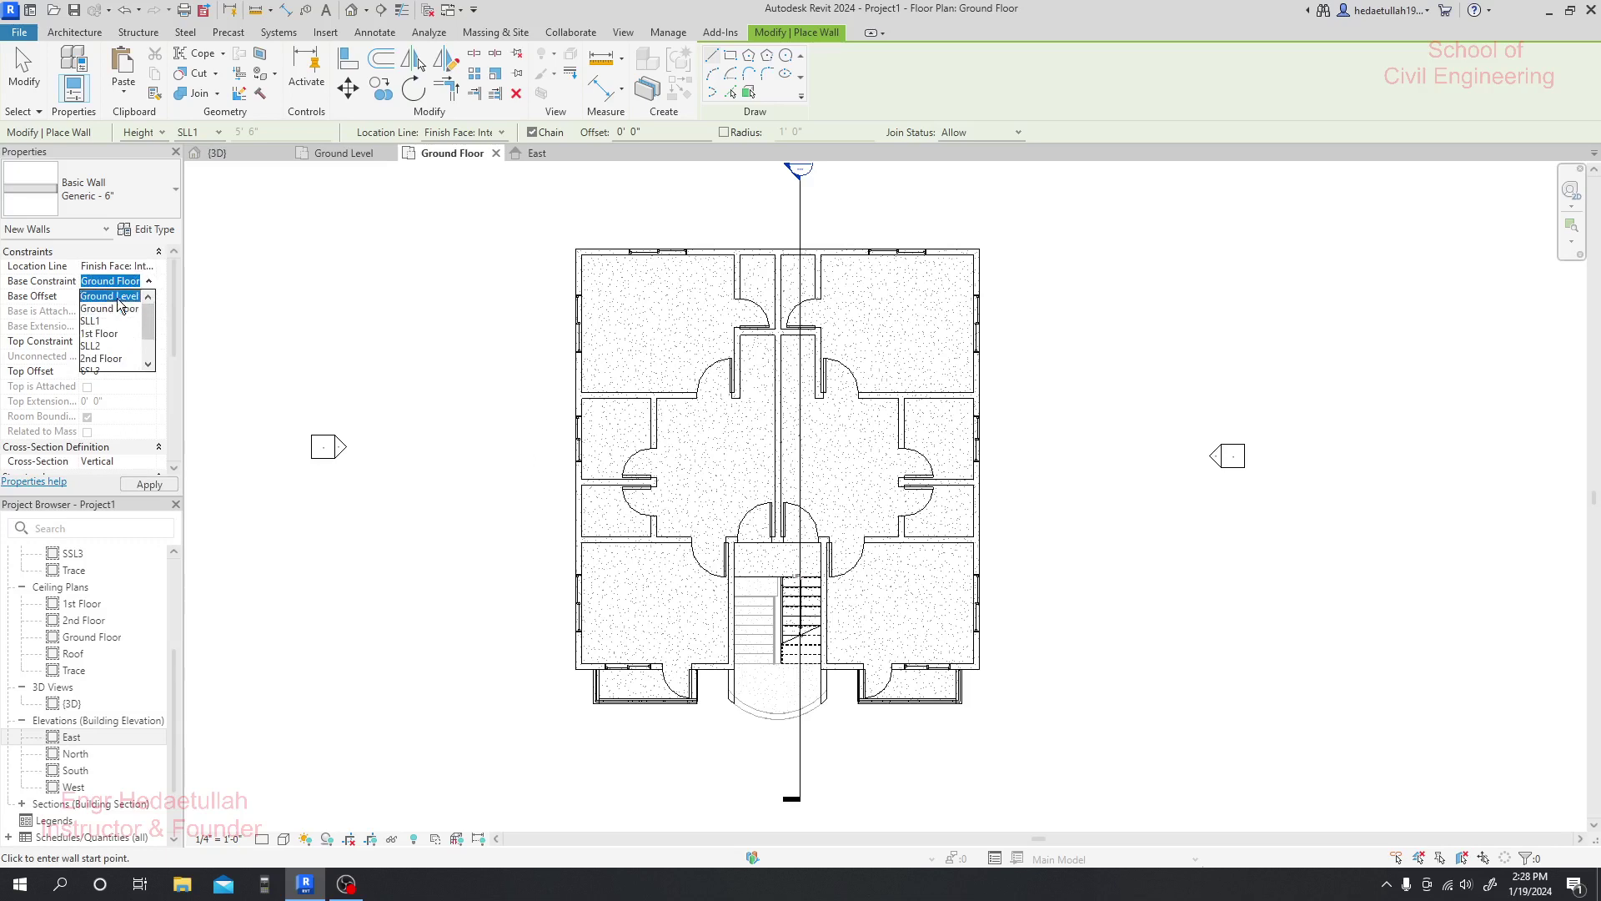
click(118, 297)
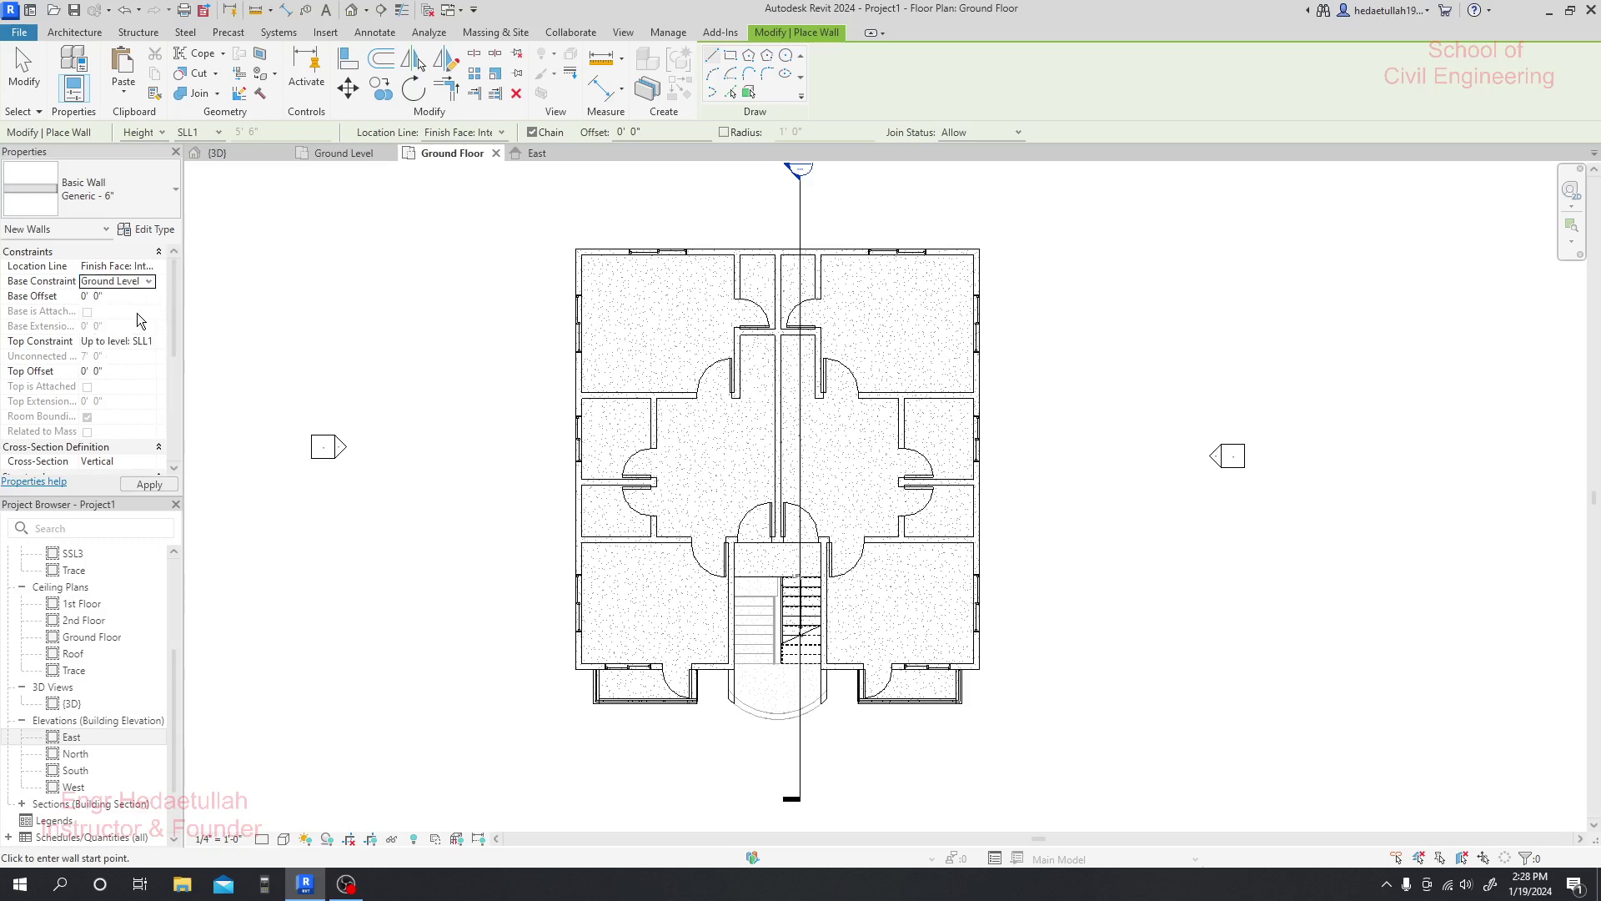
click(142, 347)
click(142, 347)
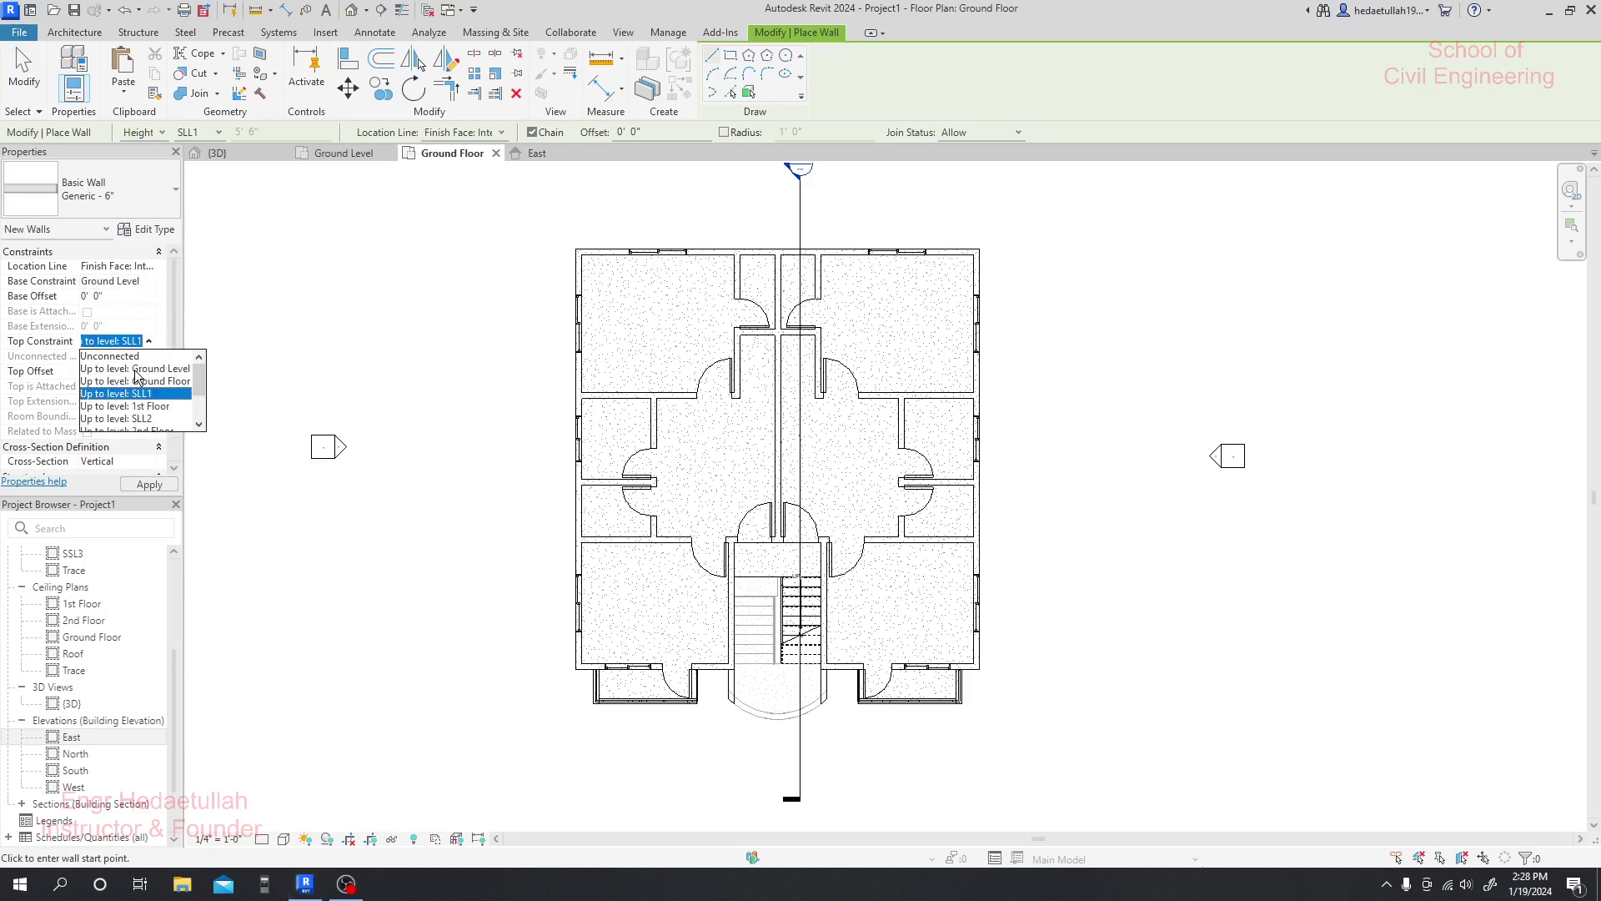
click(149, 382)
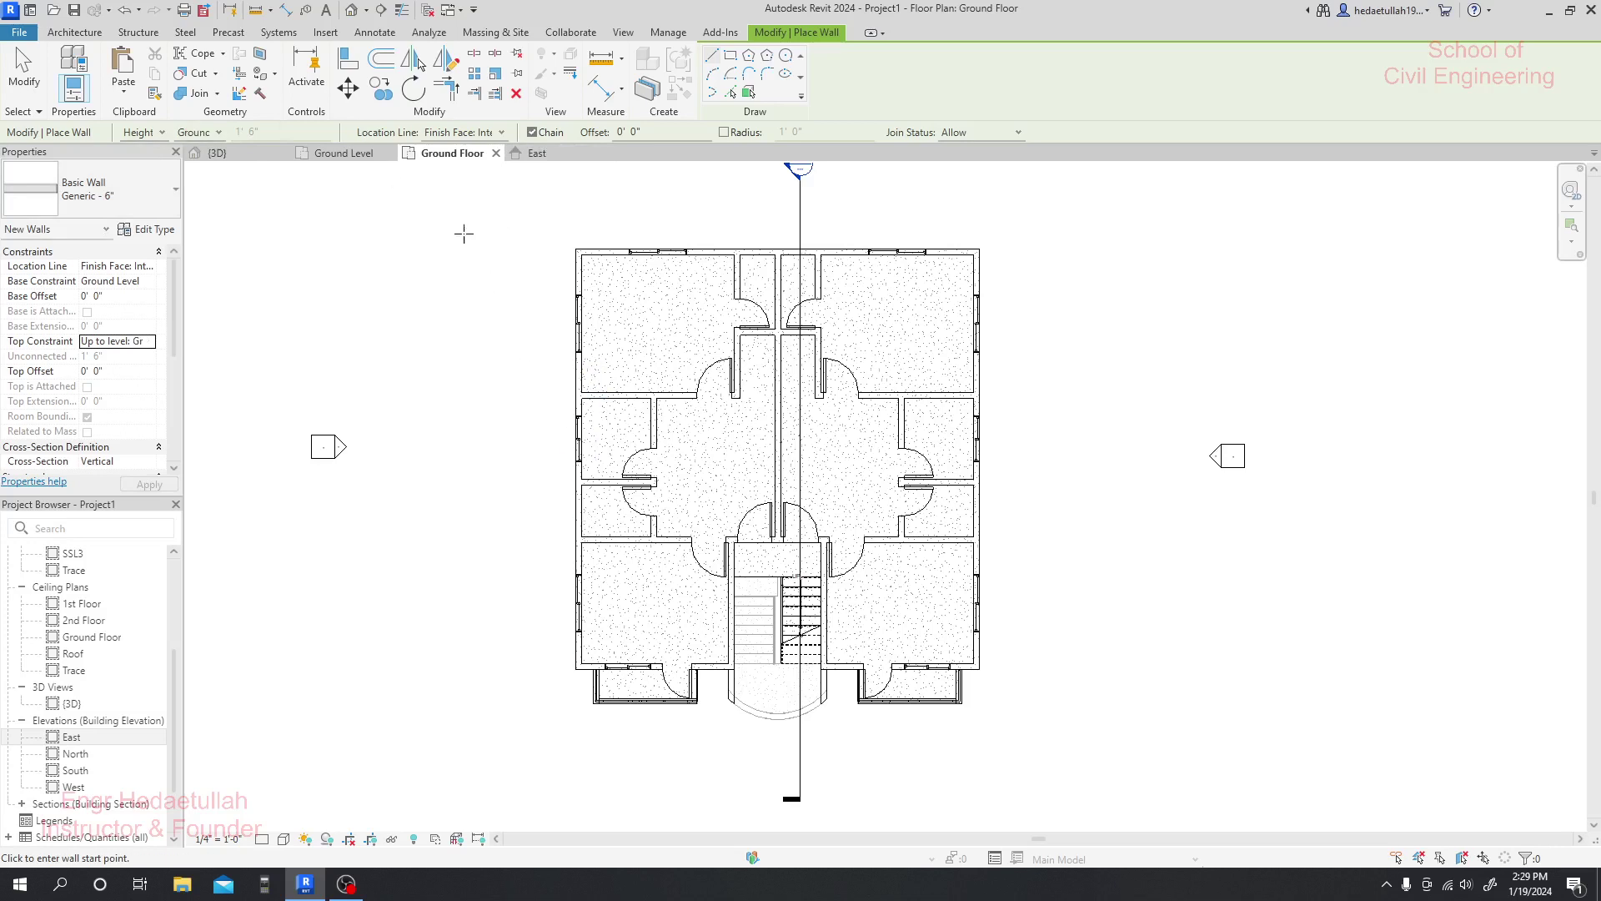
click(498, 133)
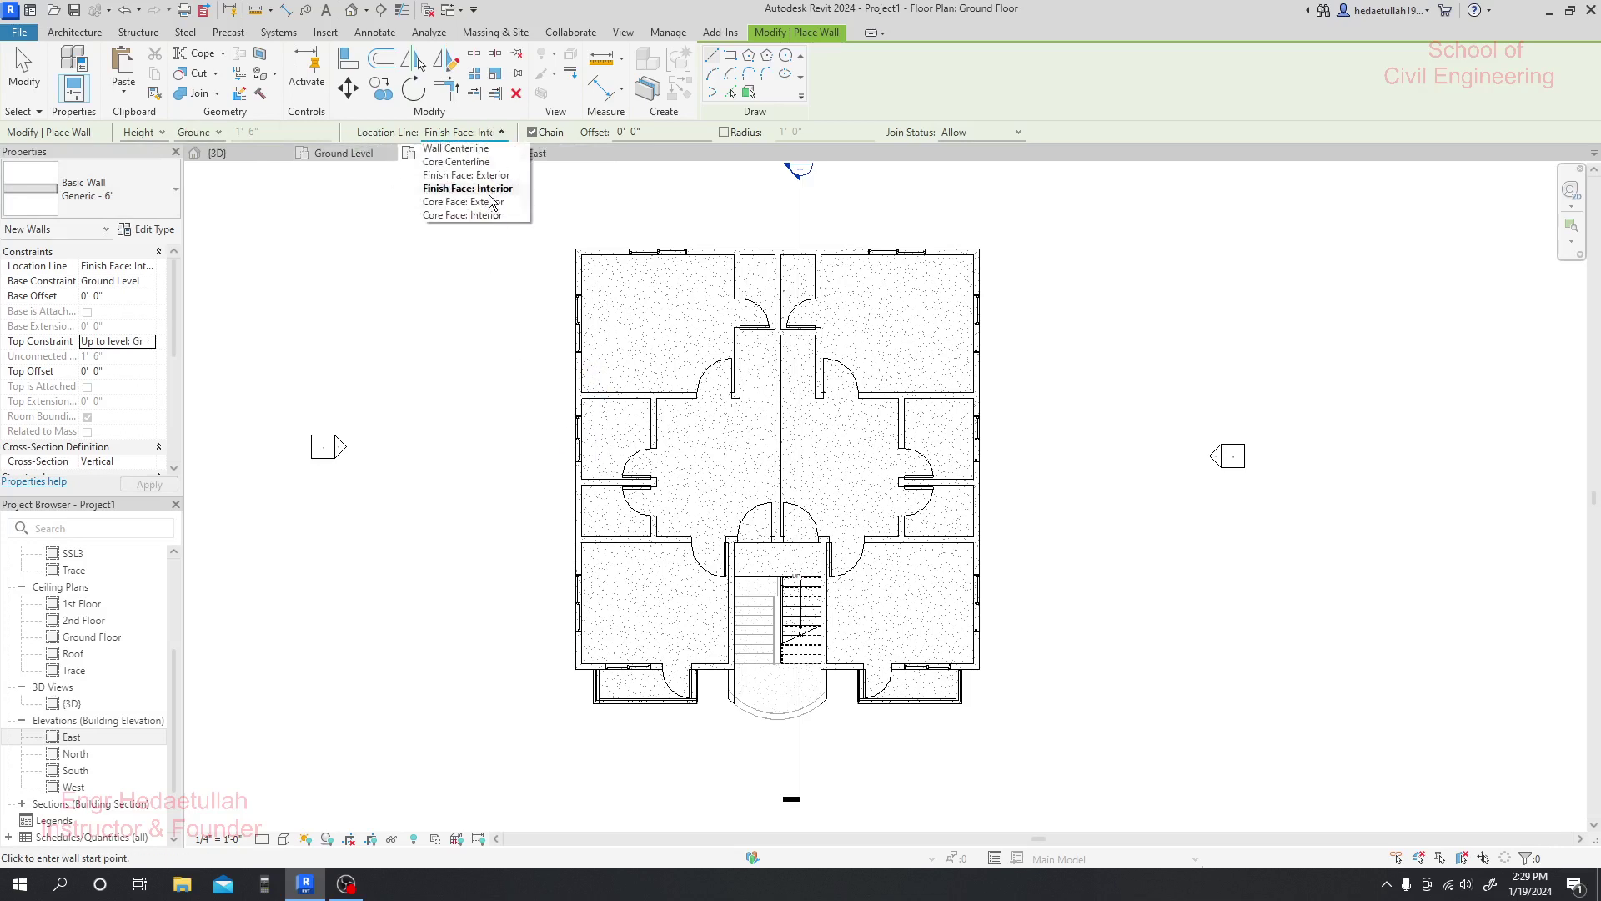
click(492, 189)
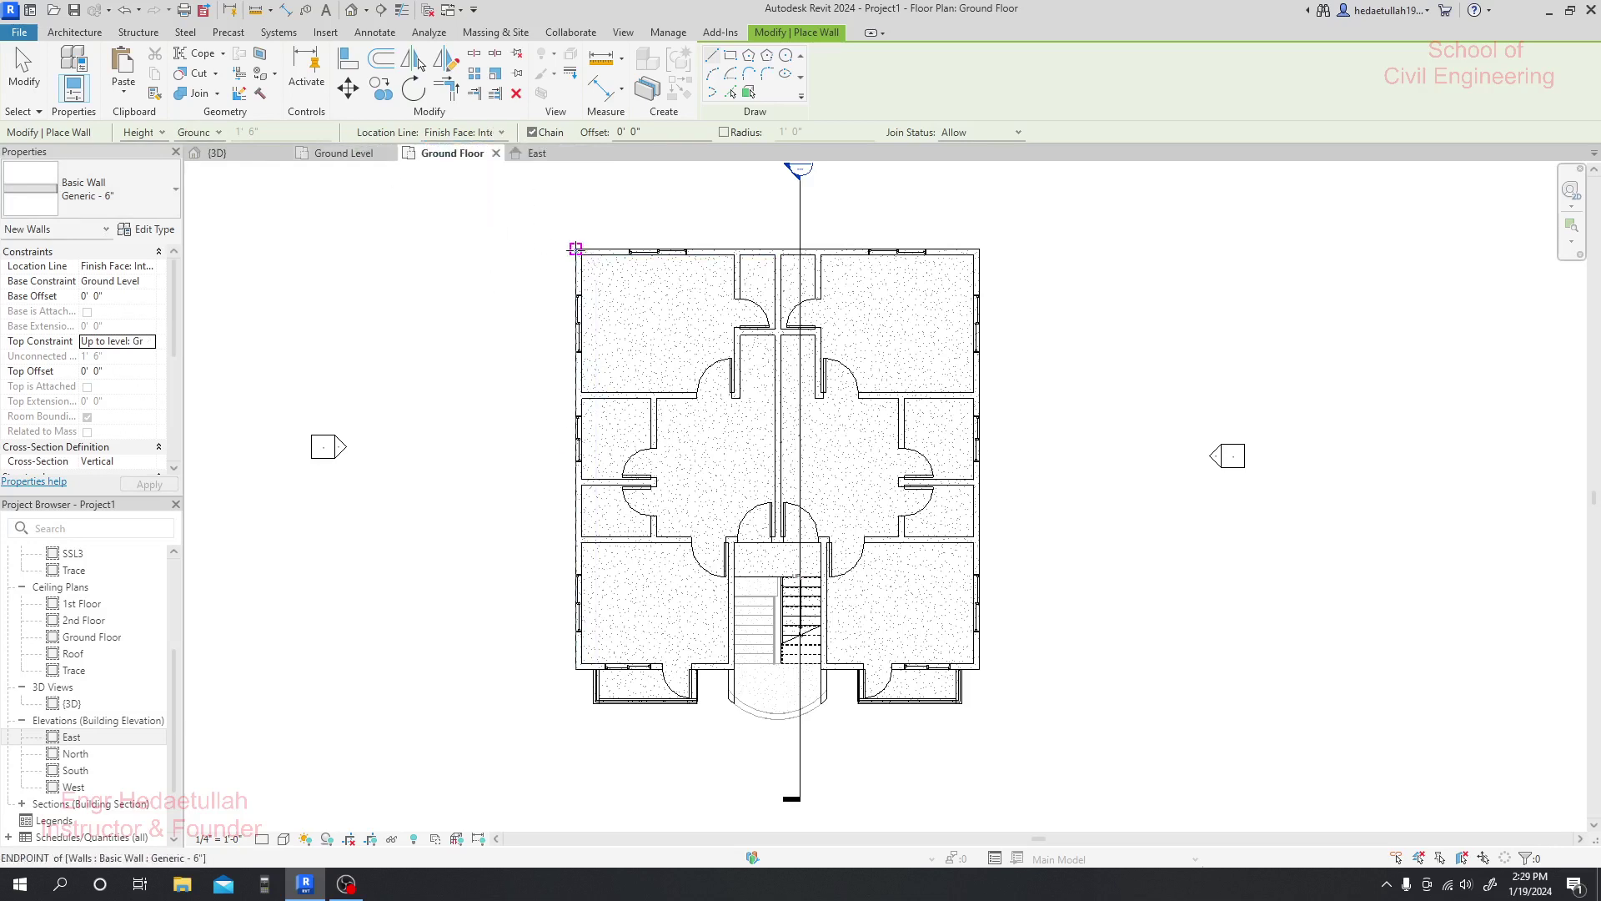
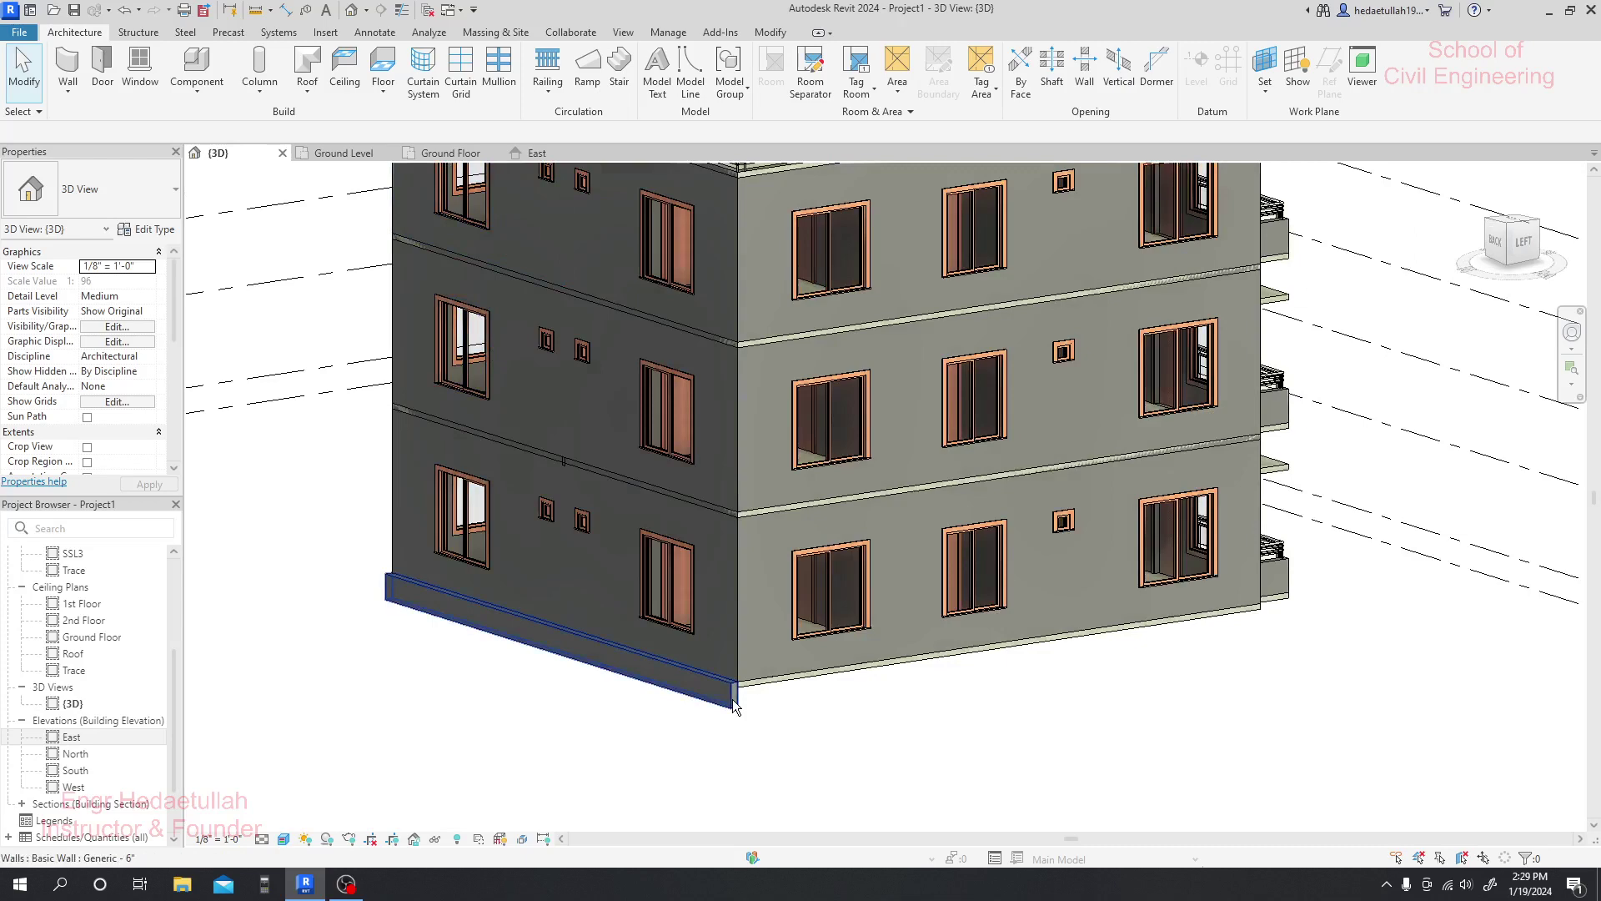
- Delete the base wall placed under the building's rear side in the 3D view
click(734, 705)
click(754, 778)
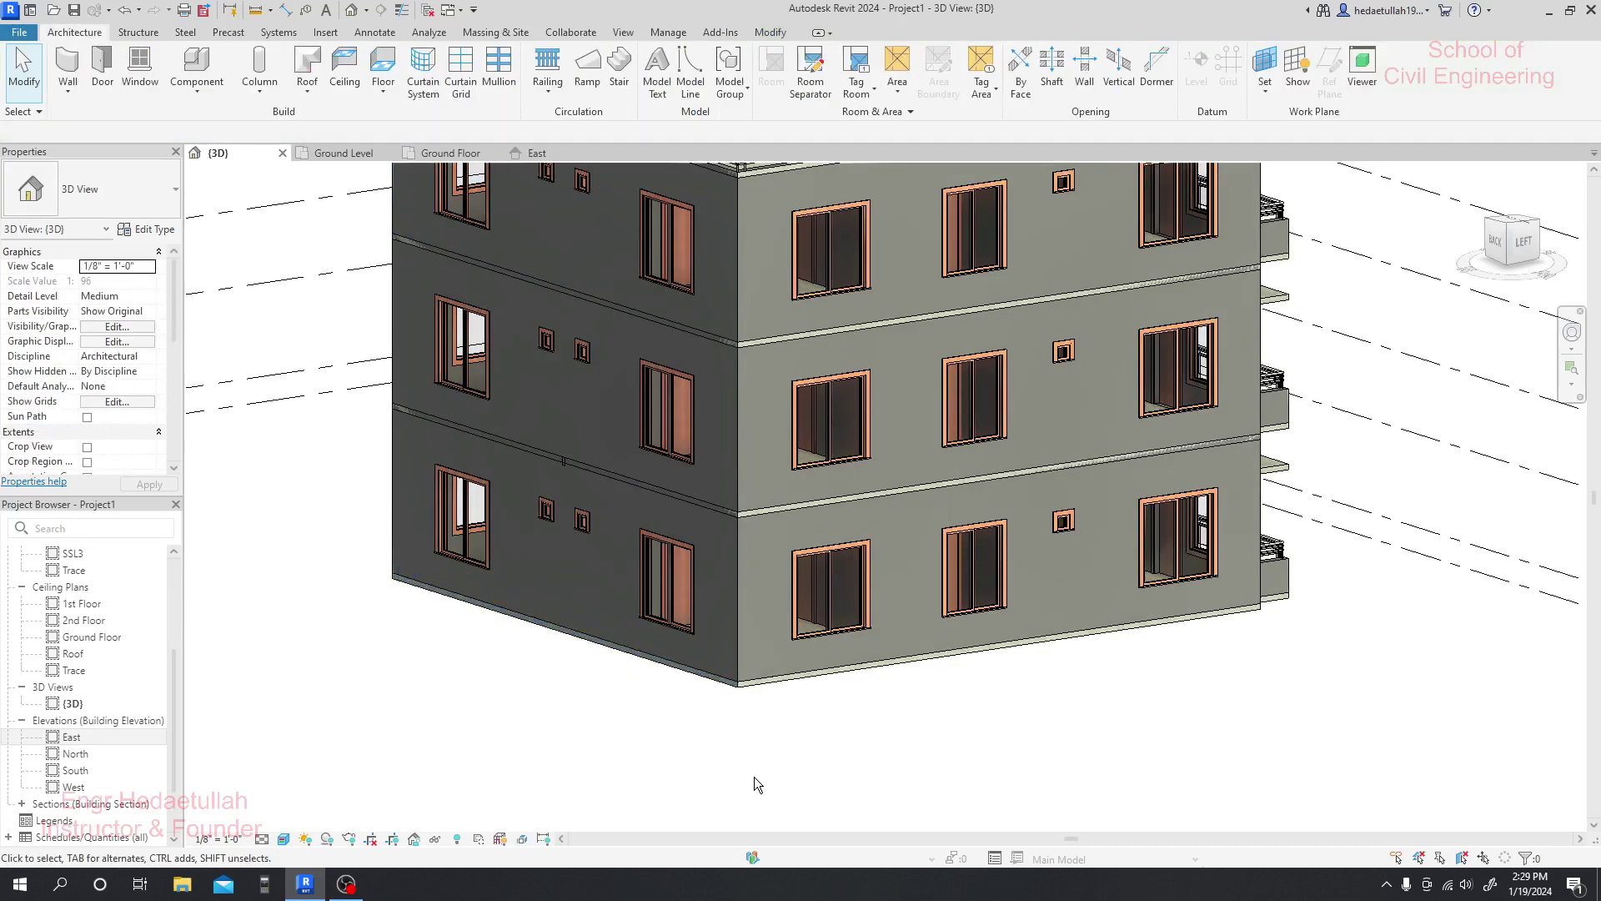
- Start a new architectural wall in the Ground Floor plan with base constraint Ground Level and top constraint Ground Floor
click(448, 153)
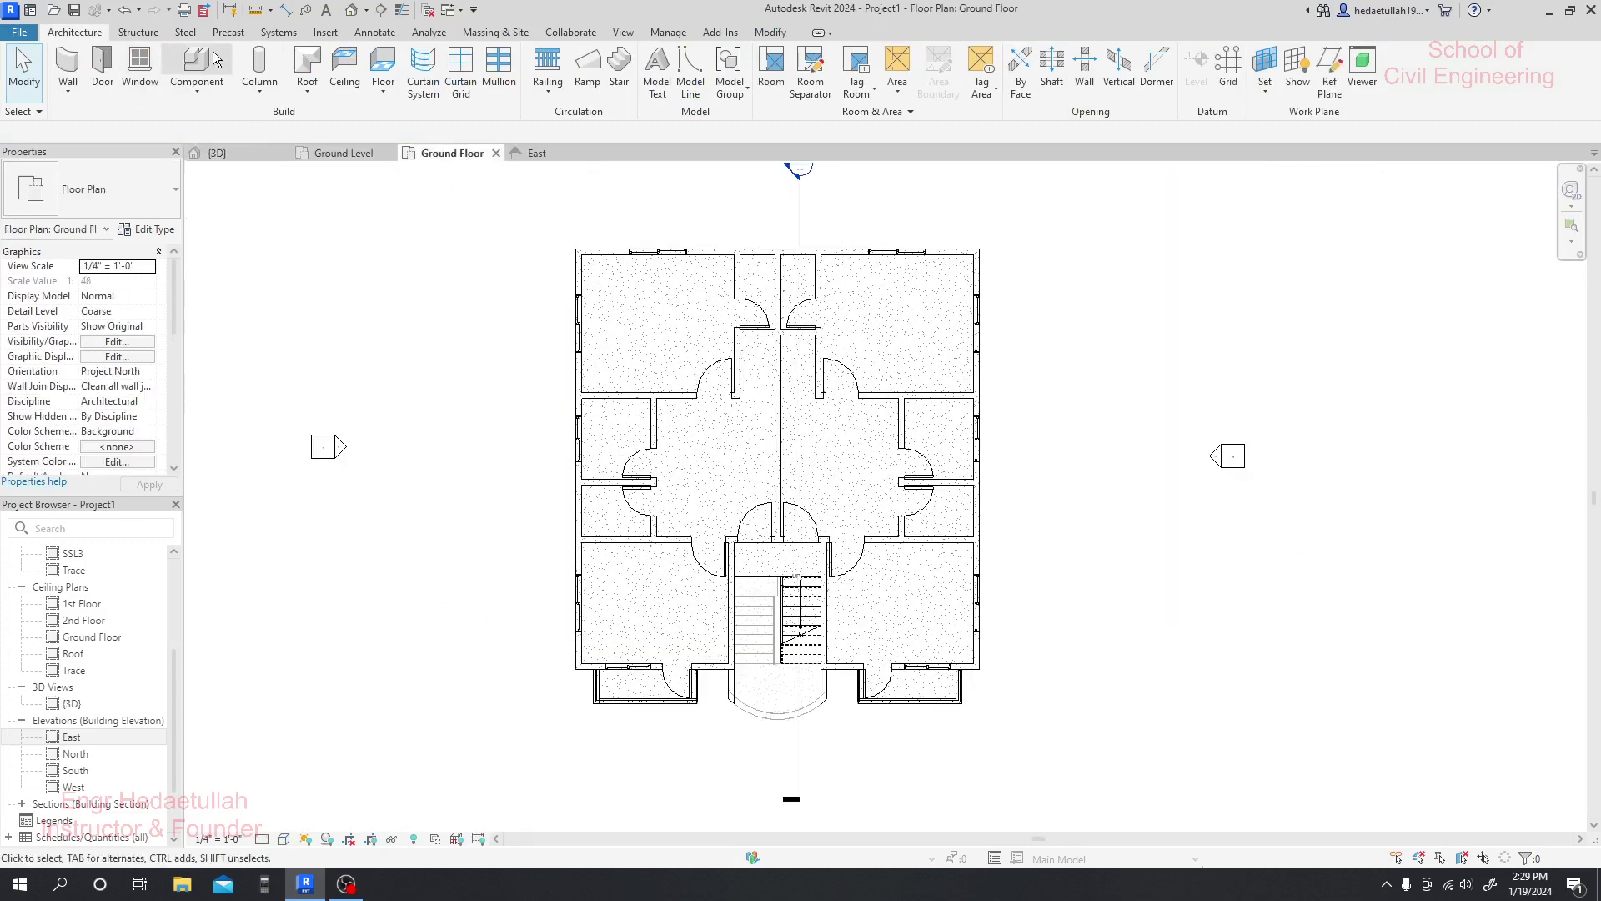
click(68, 91)
click(114, 132)
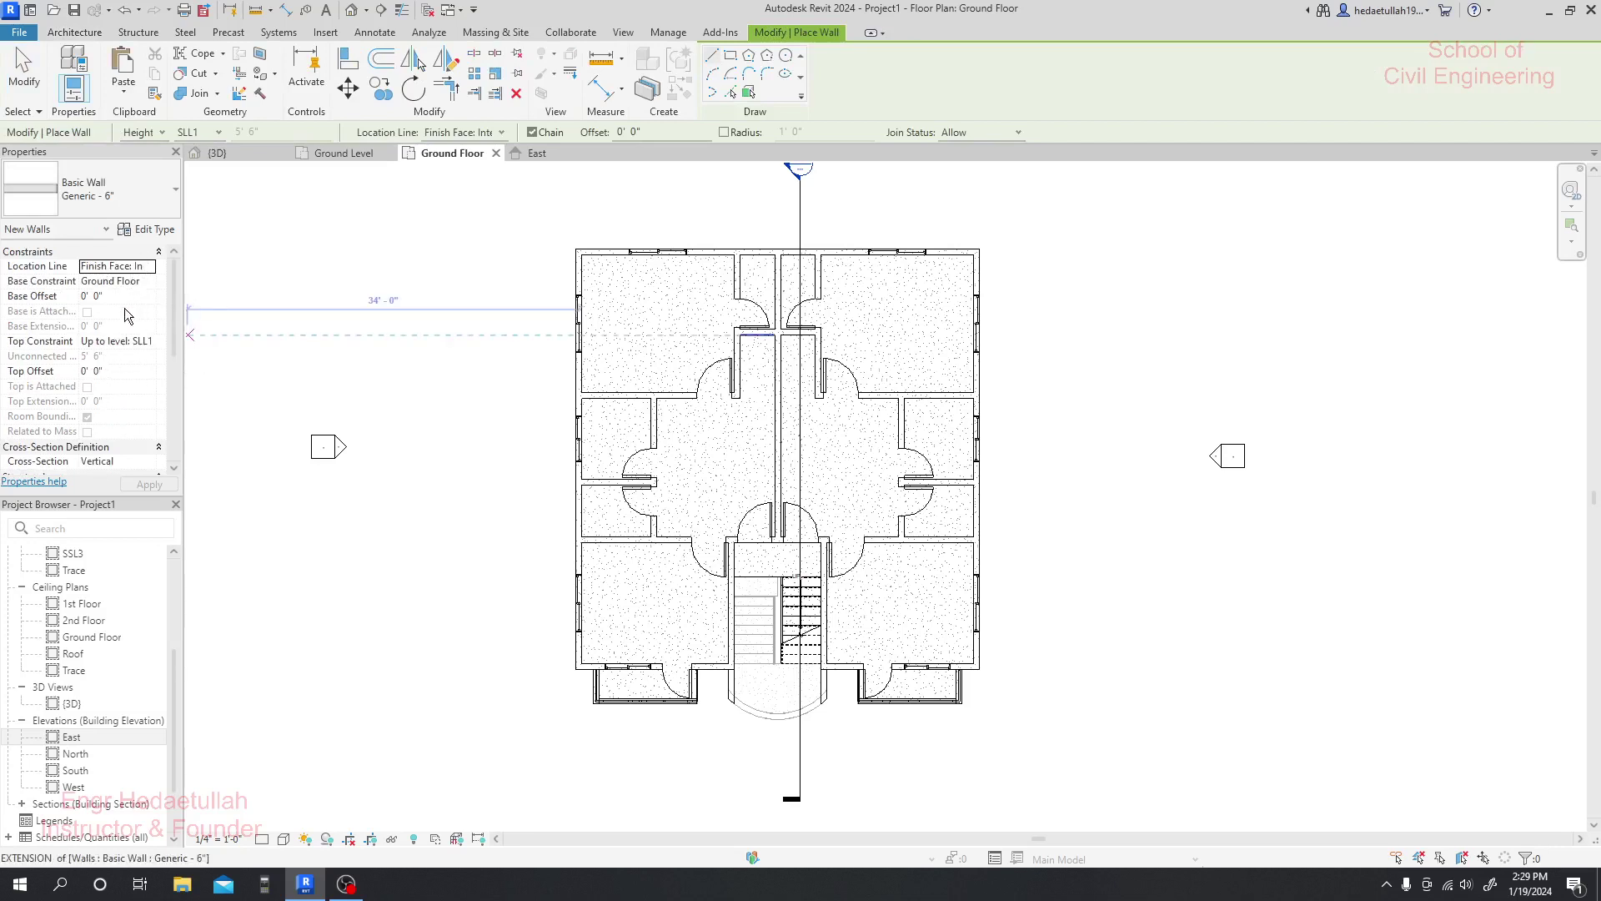
click(133, 282)
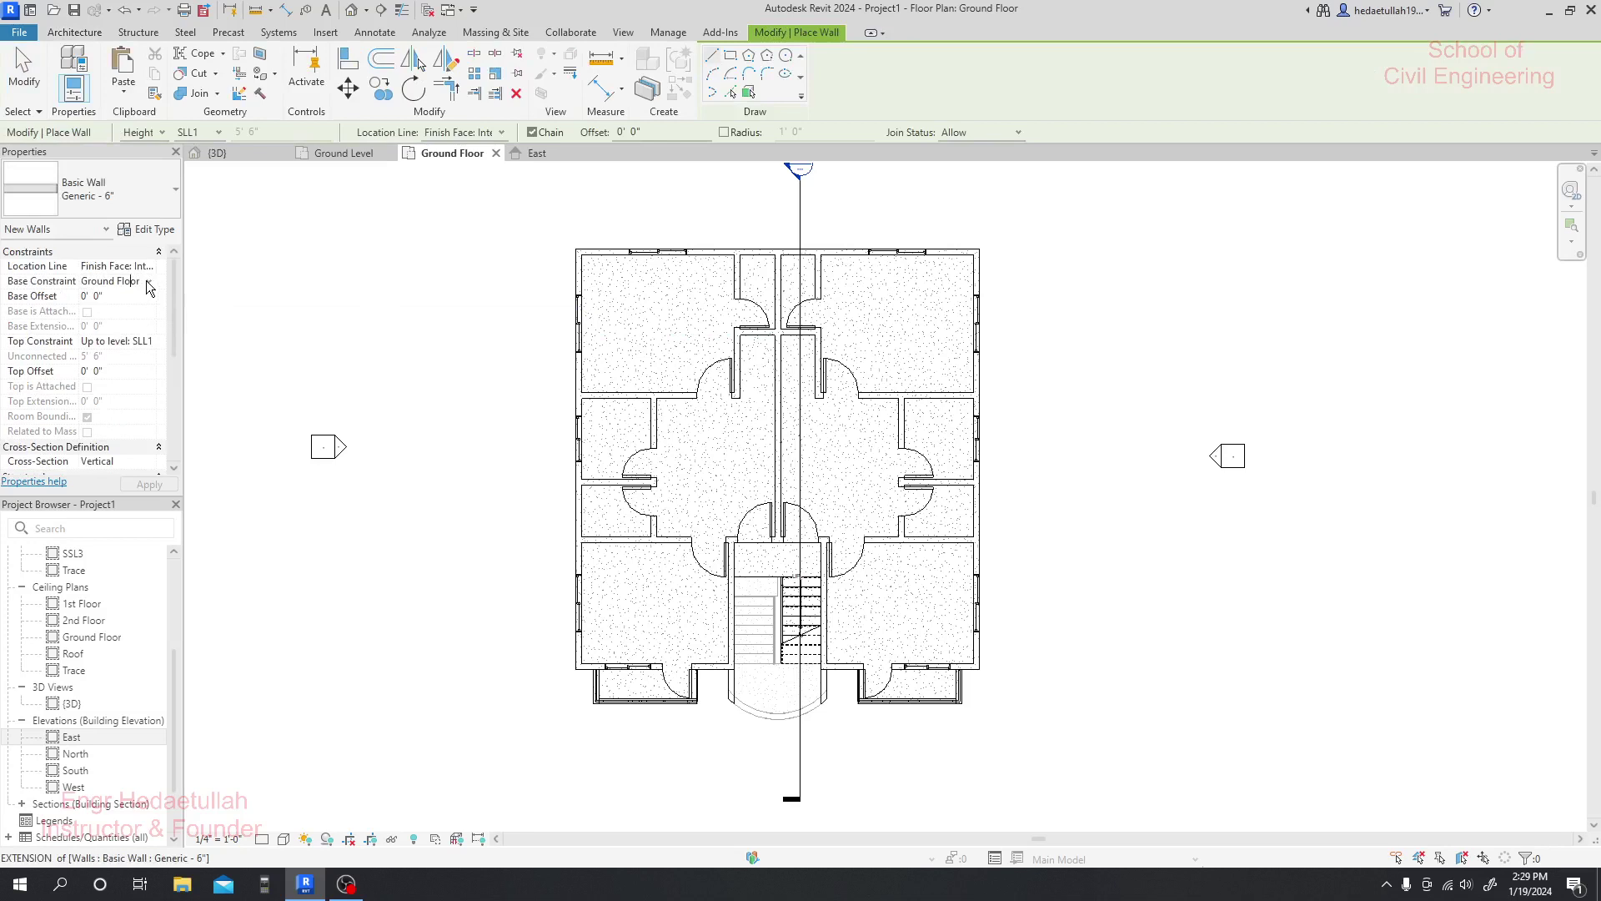
click(149, 282)
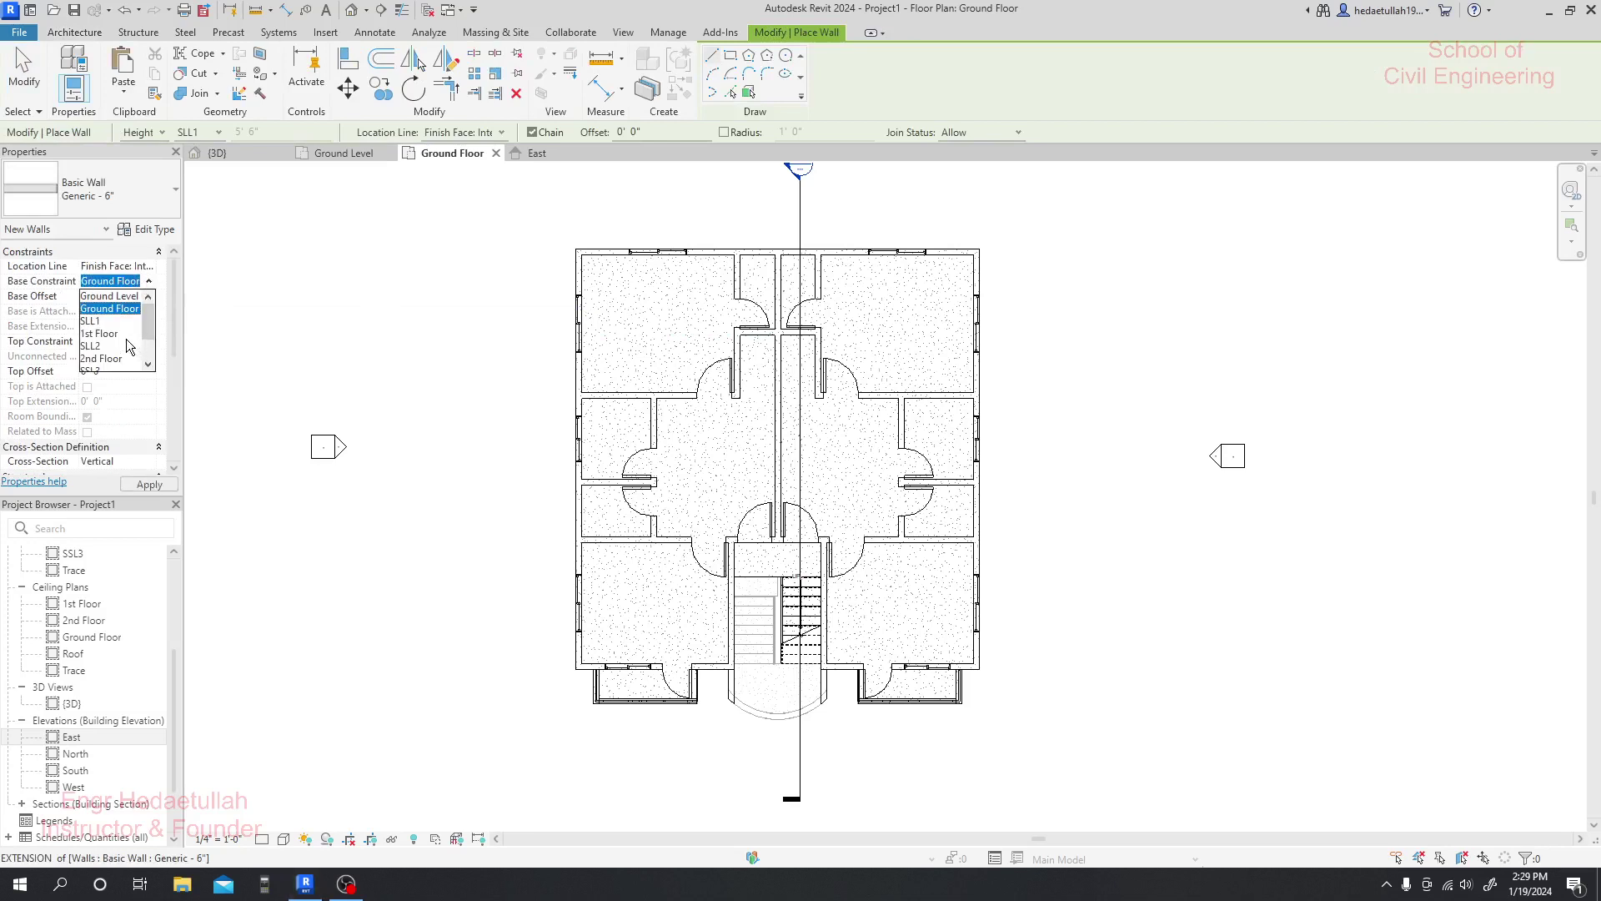
click(125, 297)
click(151, 342)
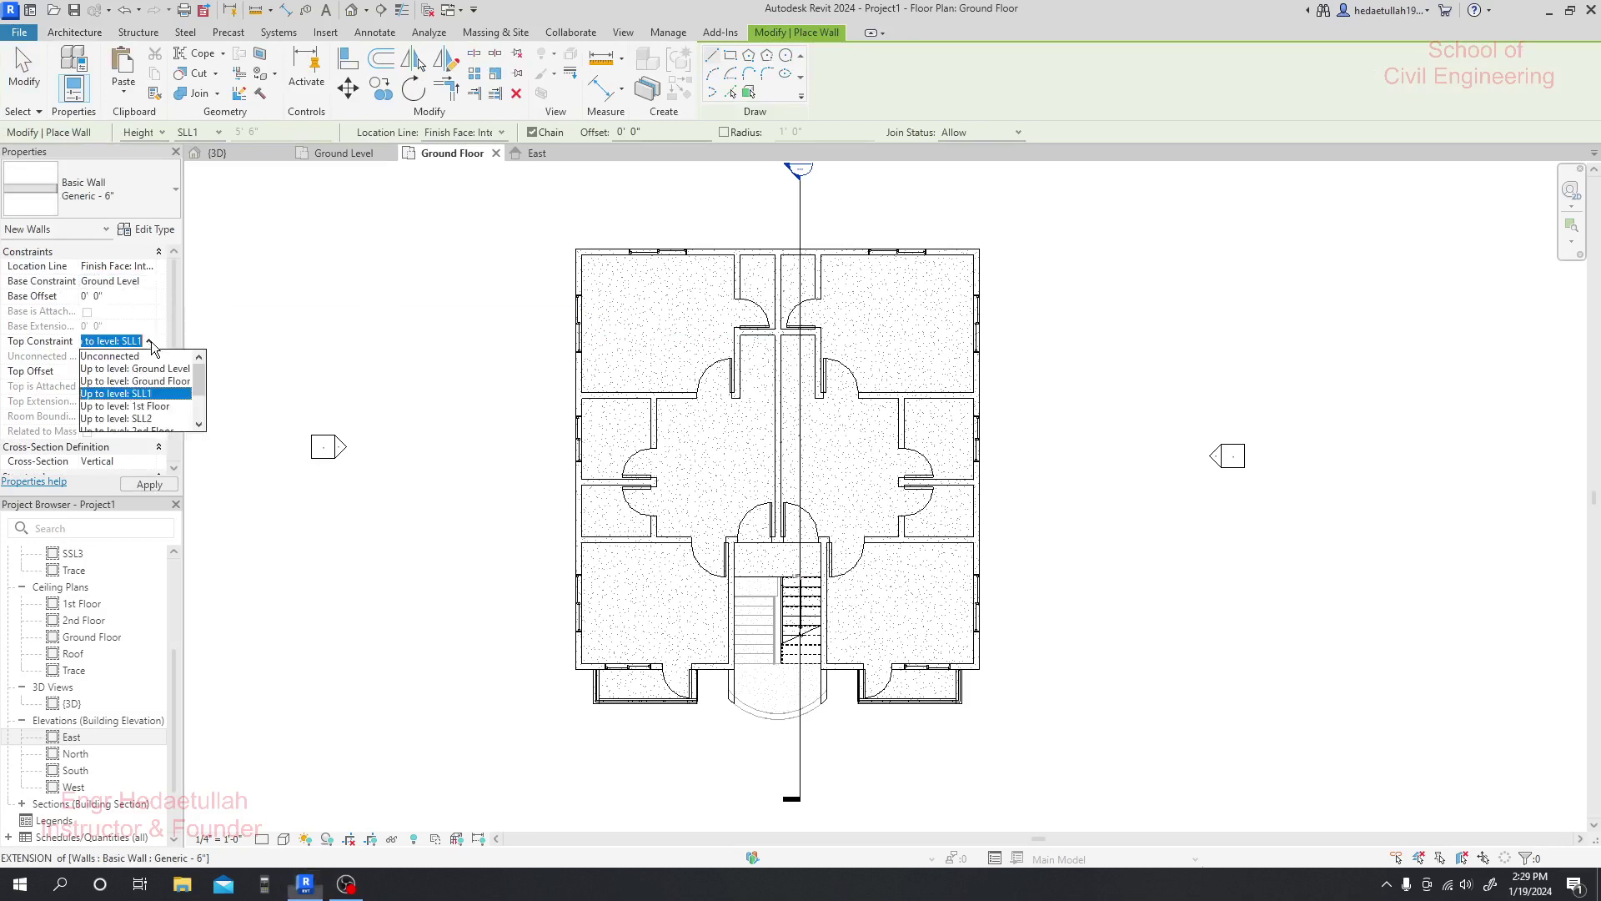
click(151, 386)
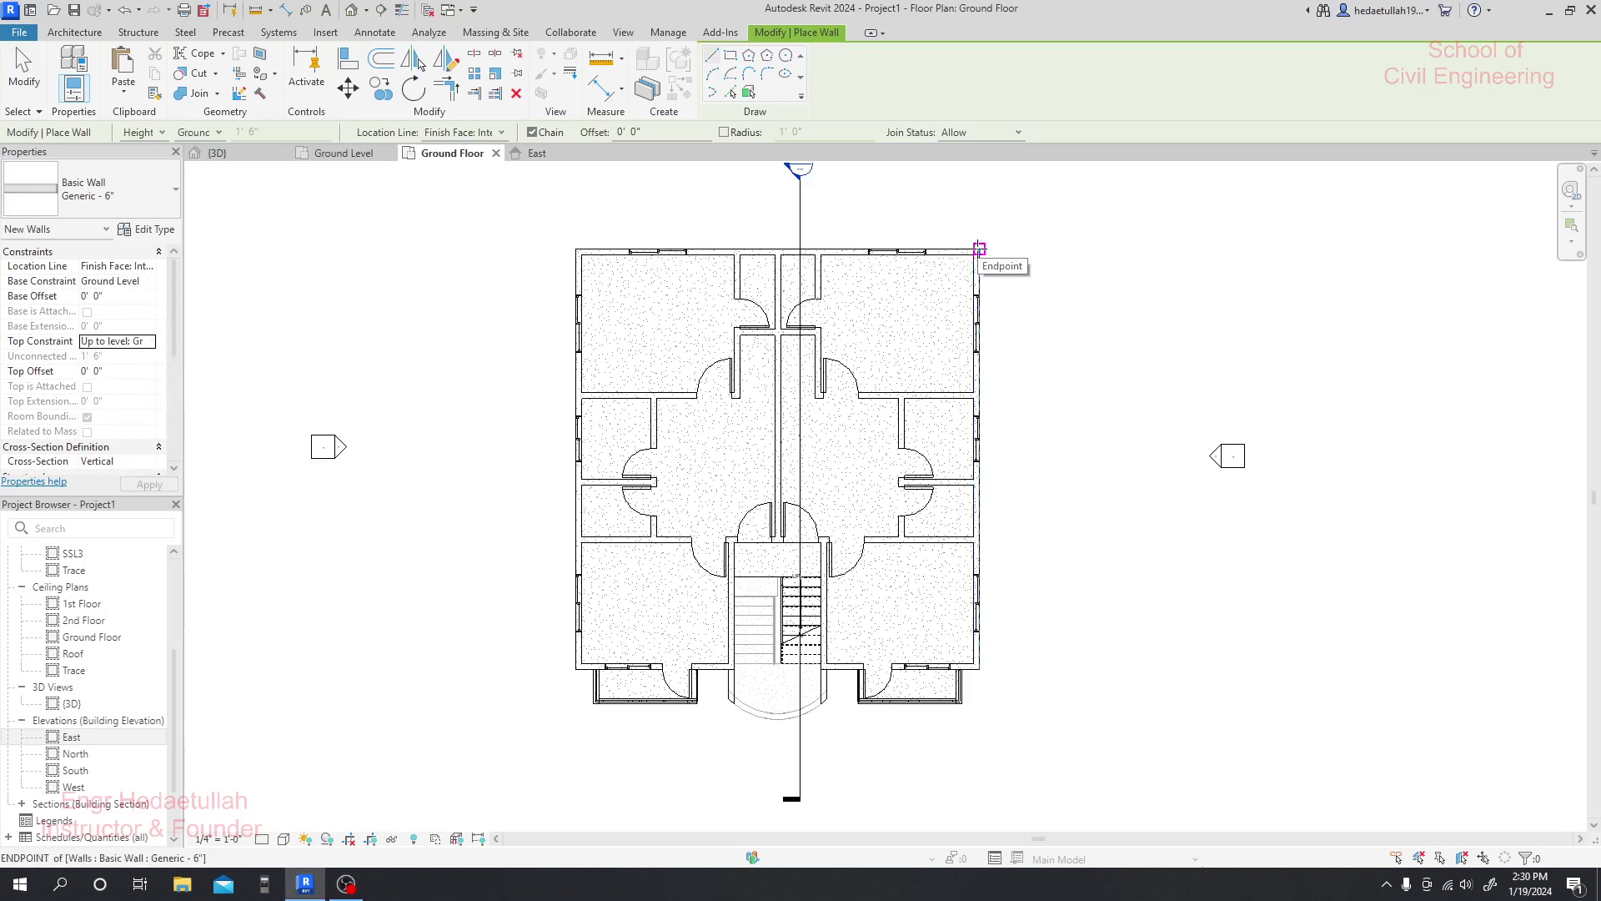
- Draw base walls along the building's rear edge from the right corner to the left, continuing down the left side to the front corner
click(980, 248)
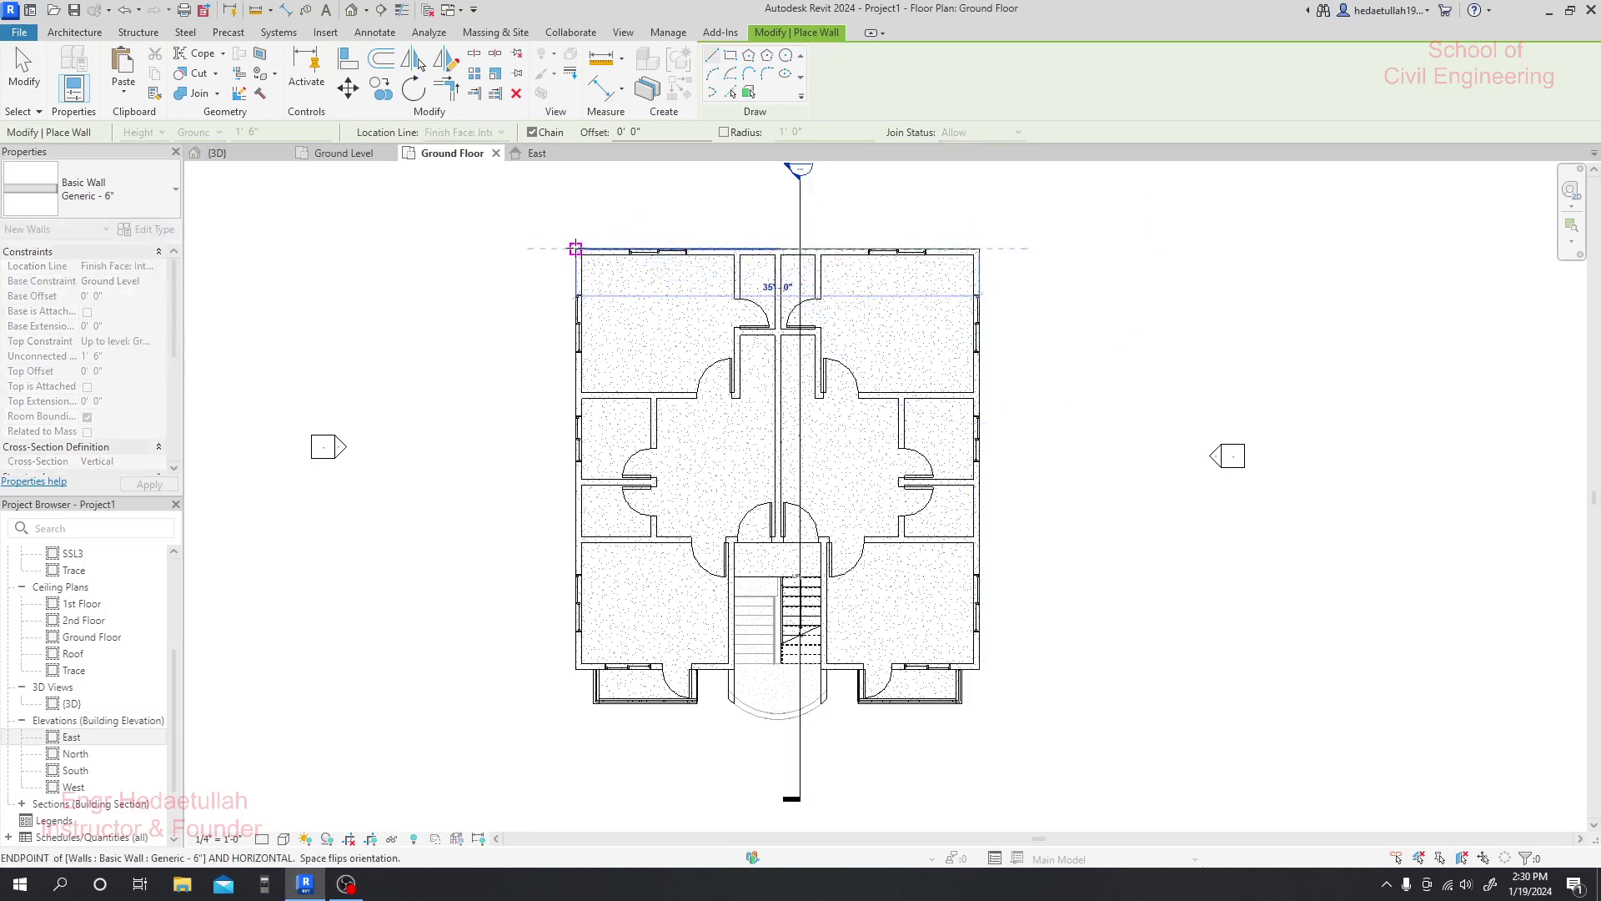
click(576, 249)
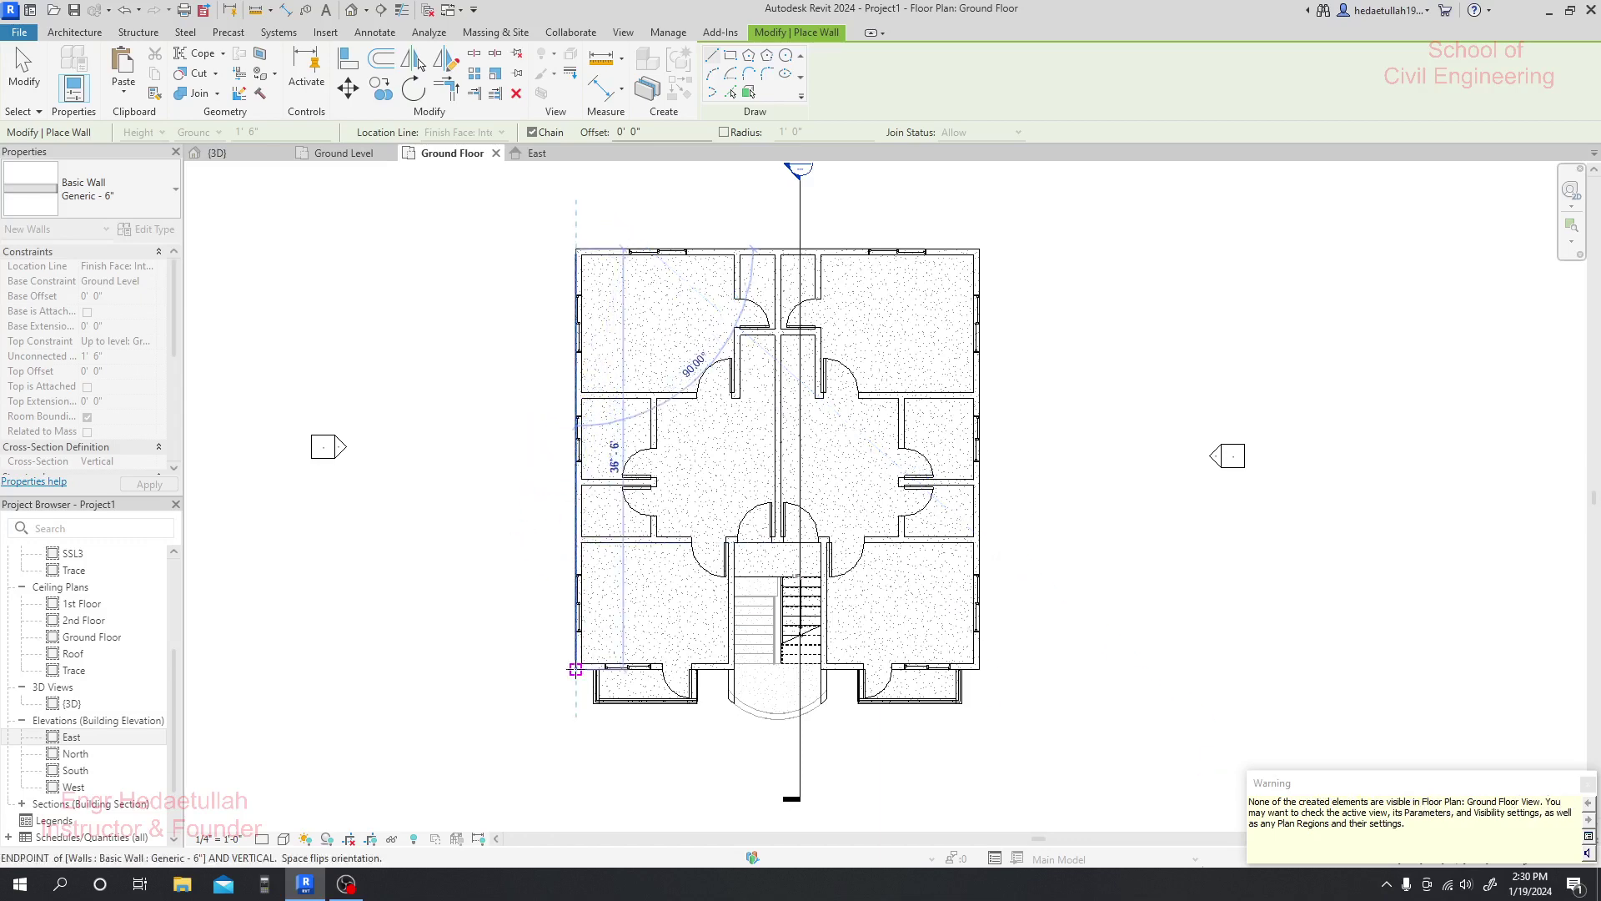
click(577, 659)
- Continue the base walls around the left front balcony to the stair enclosure, add one along the enclosure's left wall, and finish placing walls
scroll(577, 665, up, 2)
scroll(594, 668, up, 2)
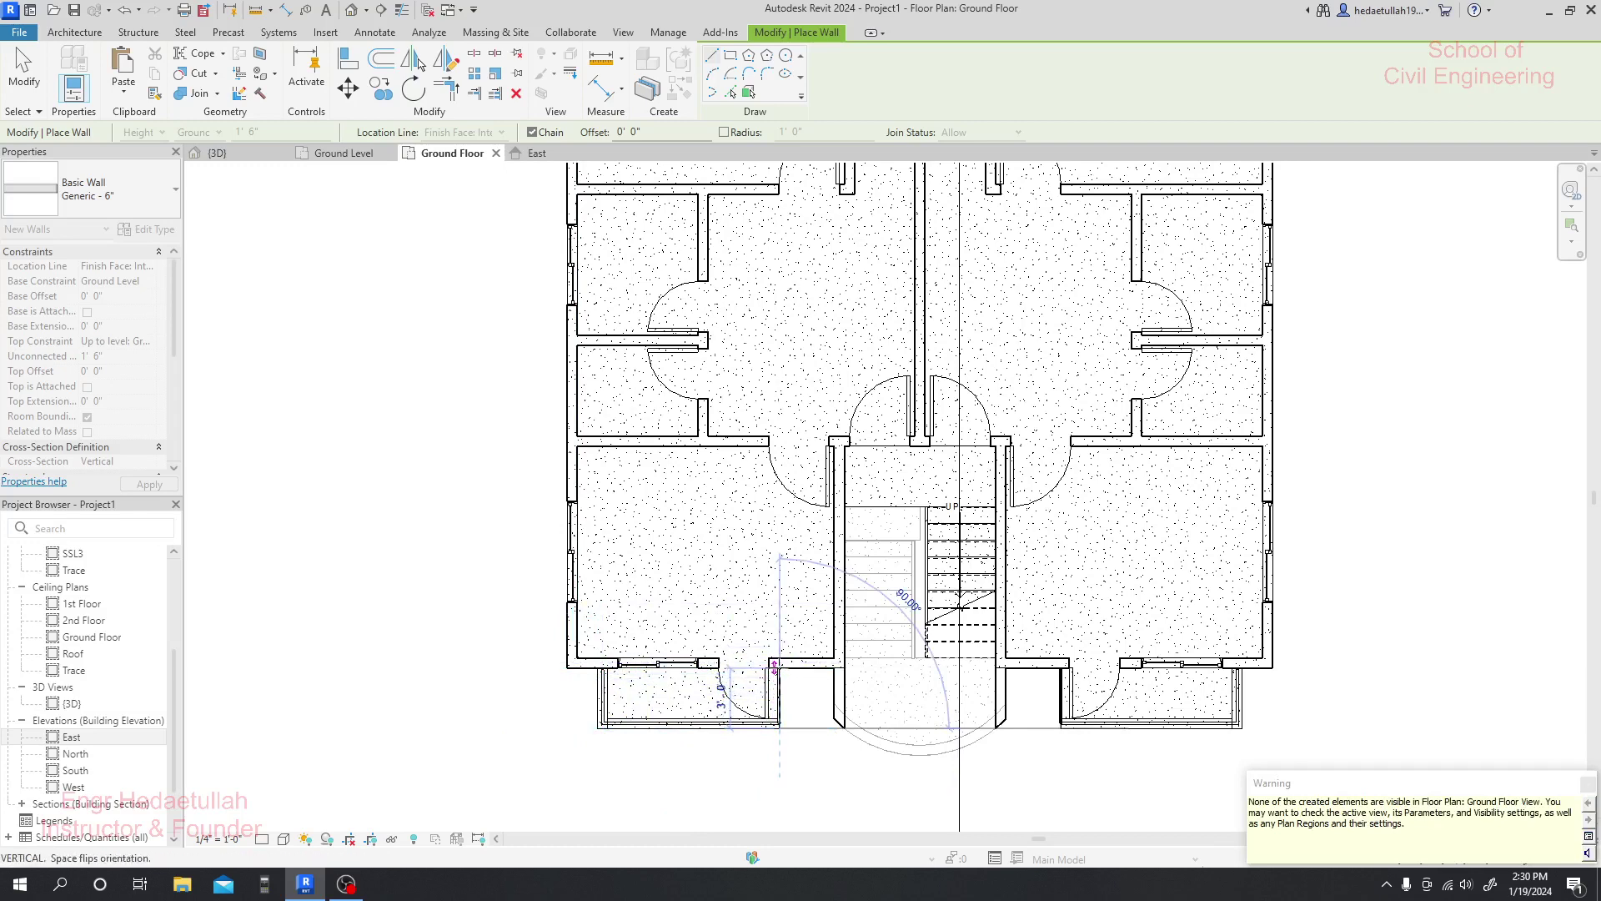
scroll(780, 668, up, 2)
key(Escape)
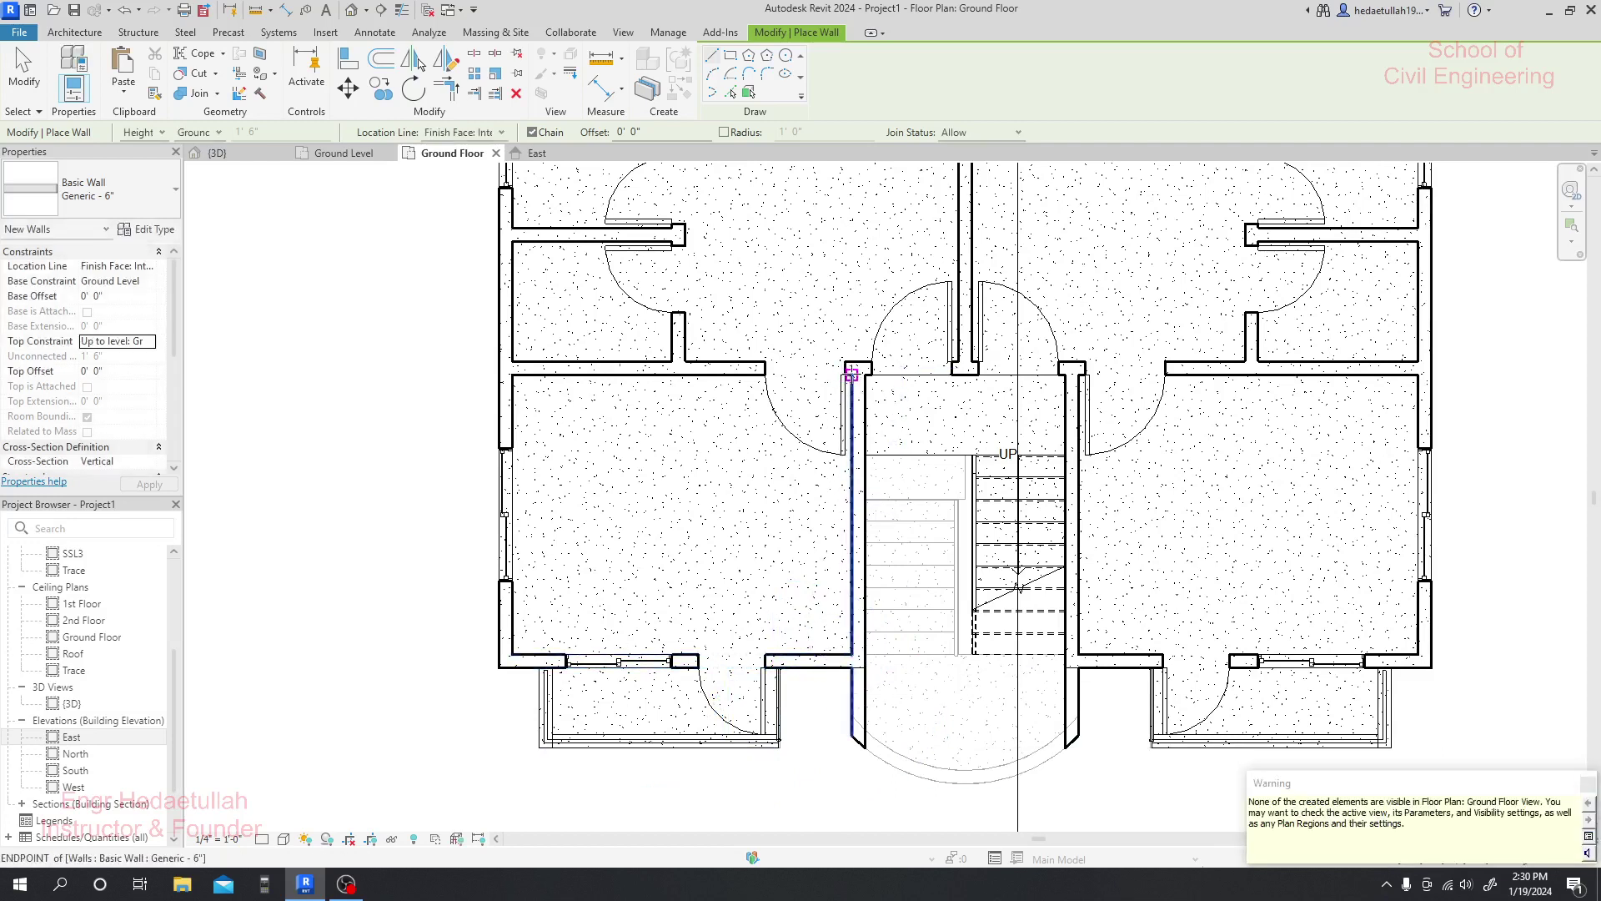
click(851, 374)
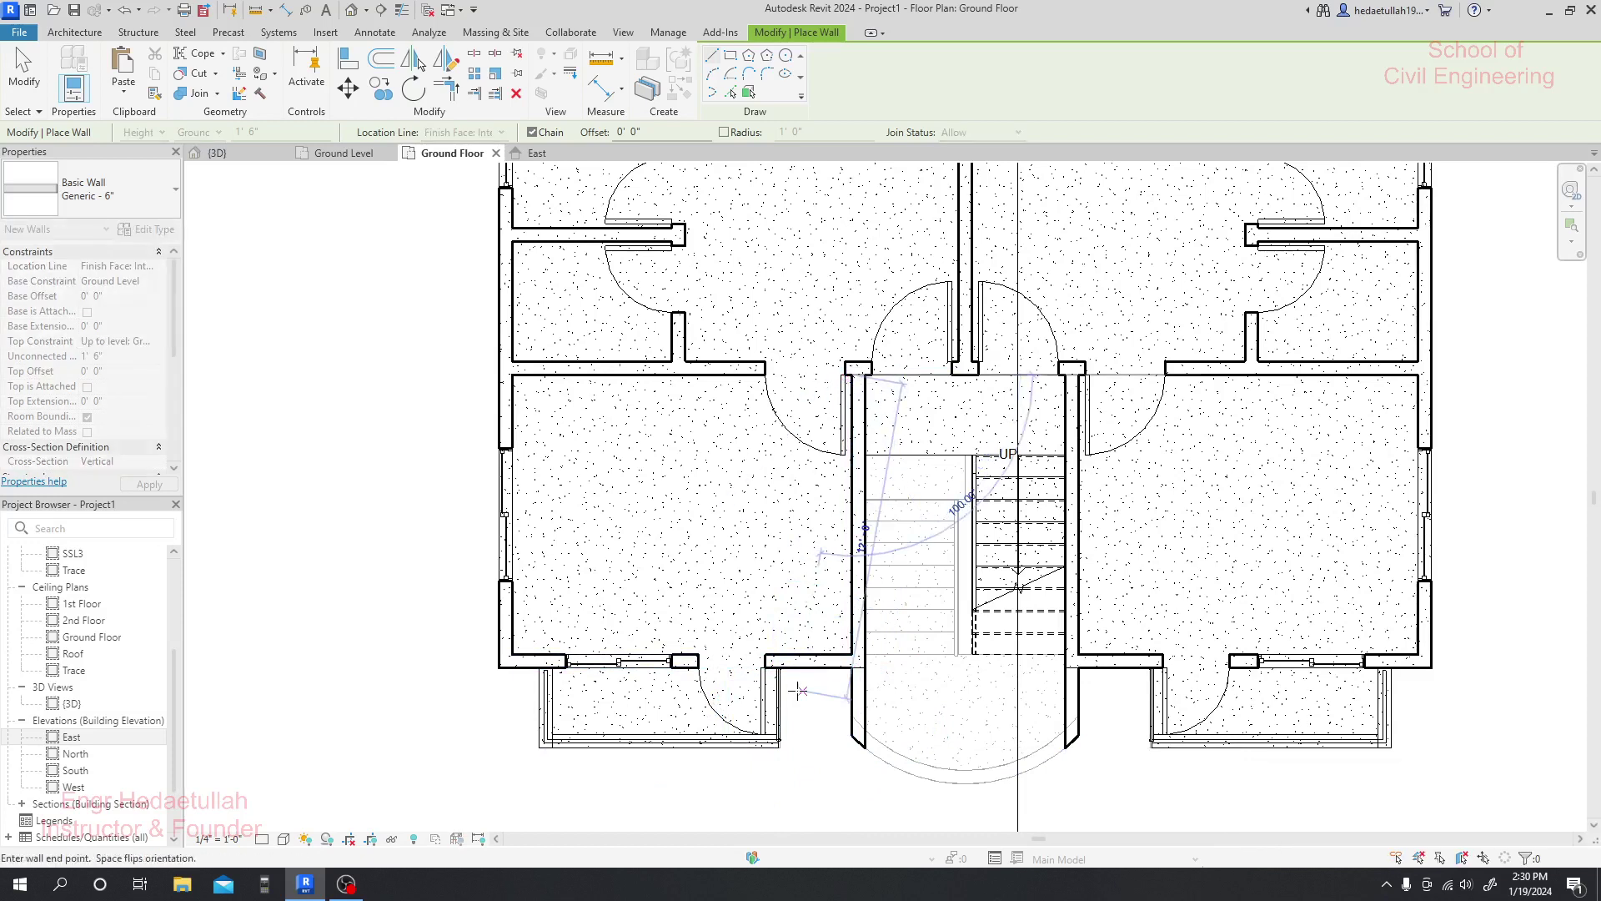
key(Escape)
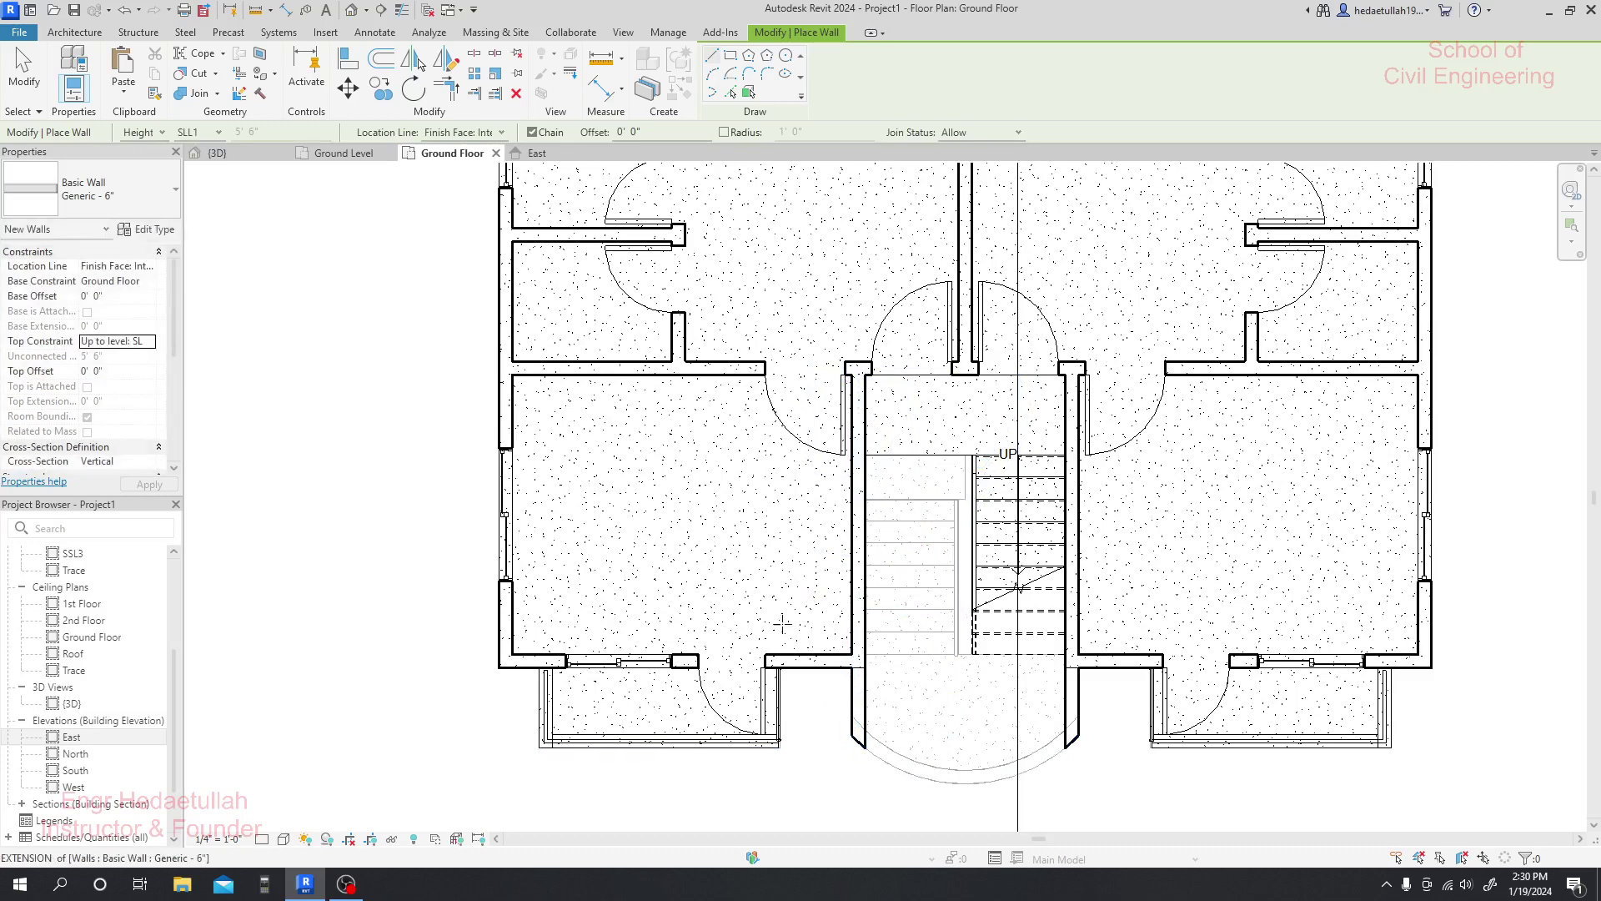
- Inspect the base walls in 3D and delete the ones running from the left front balcony to and along the stair enclosure
click(217, 152)
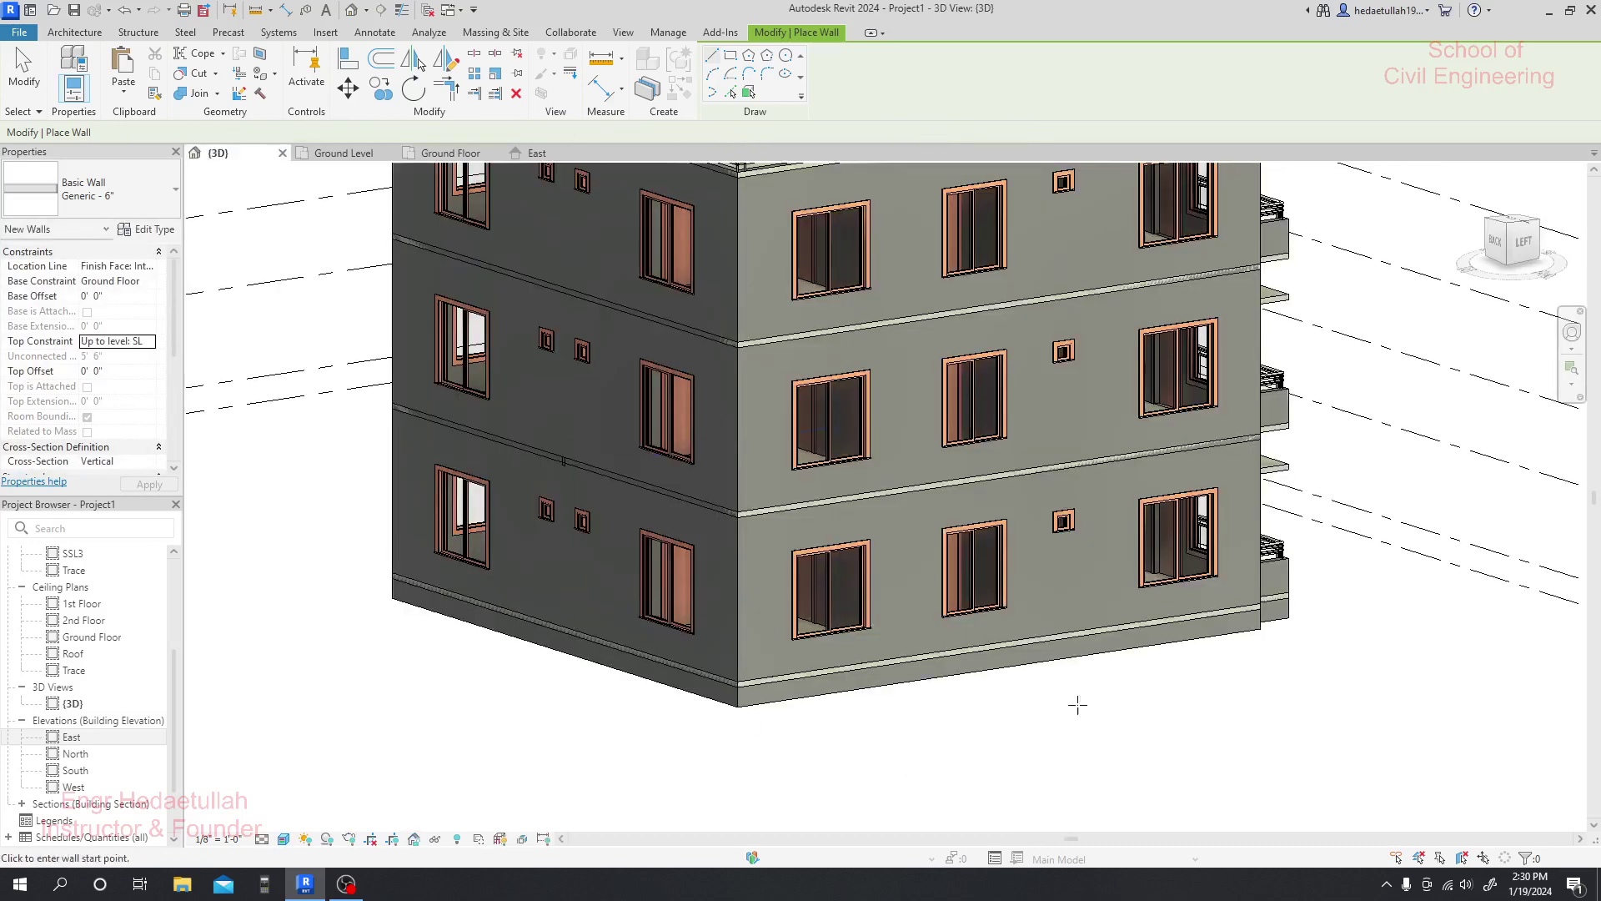
key(Escape)
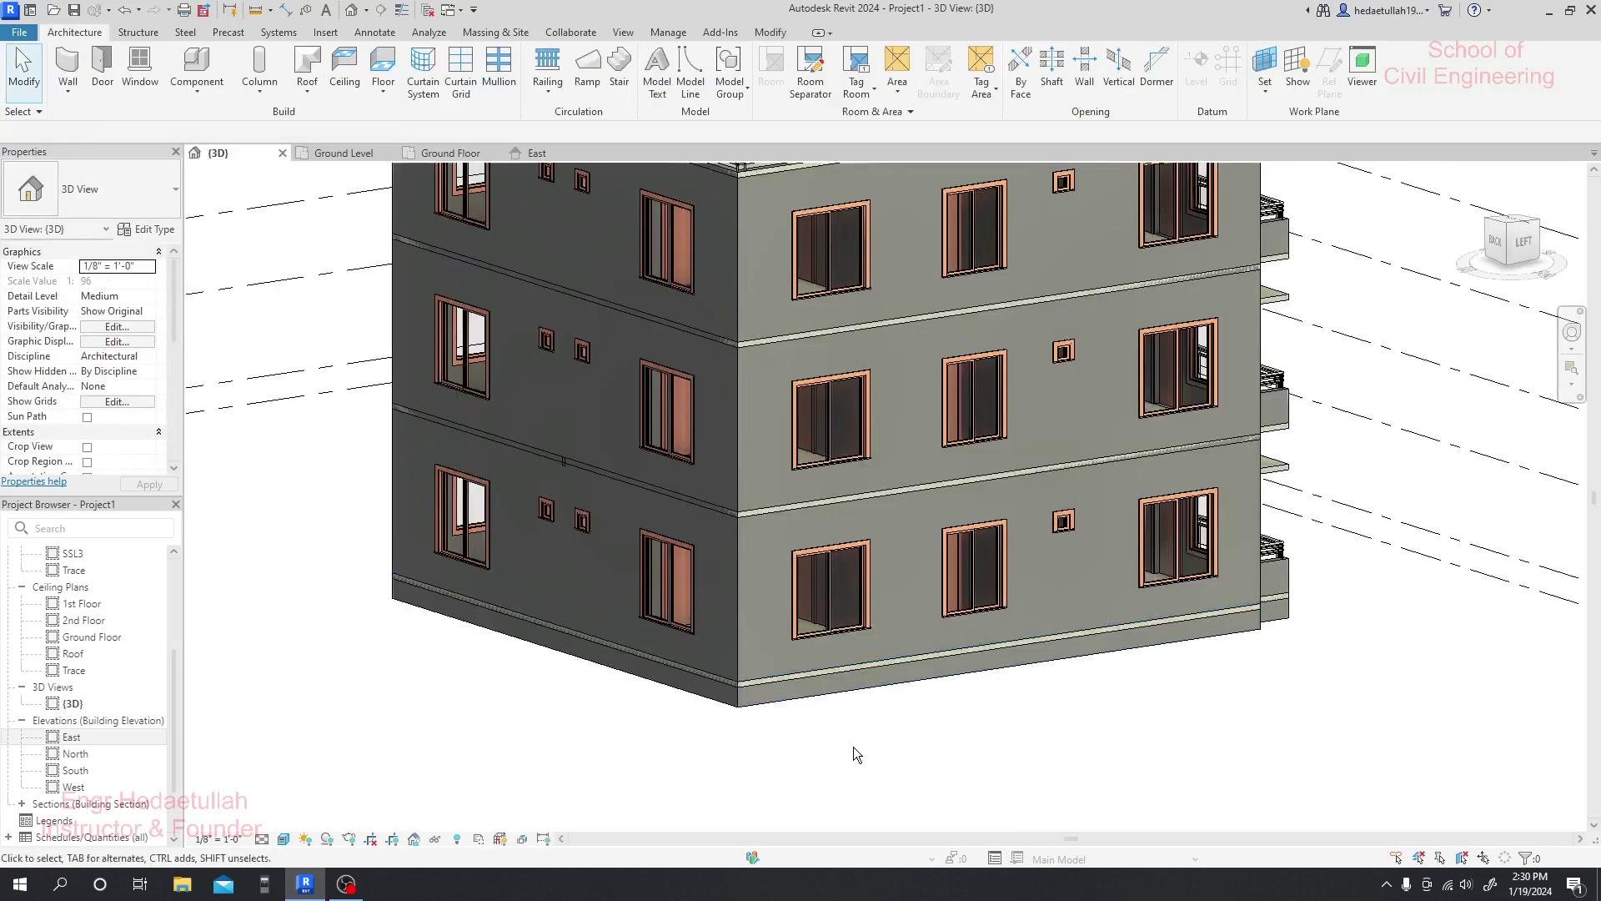
shift+middle_drag(853, 749, 876, 718)
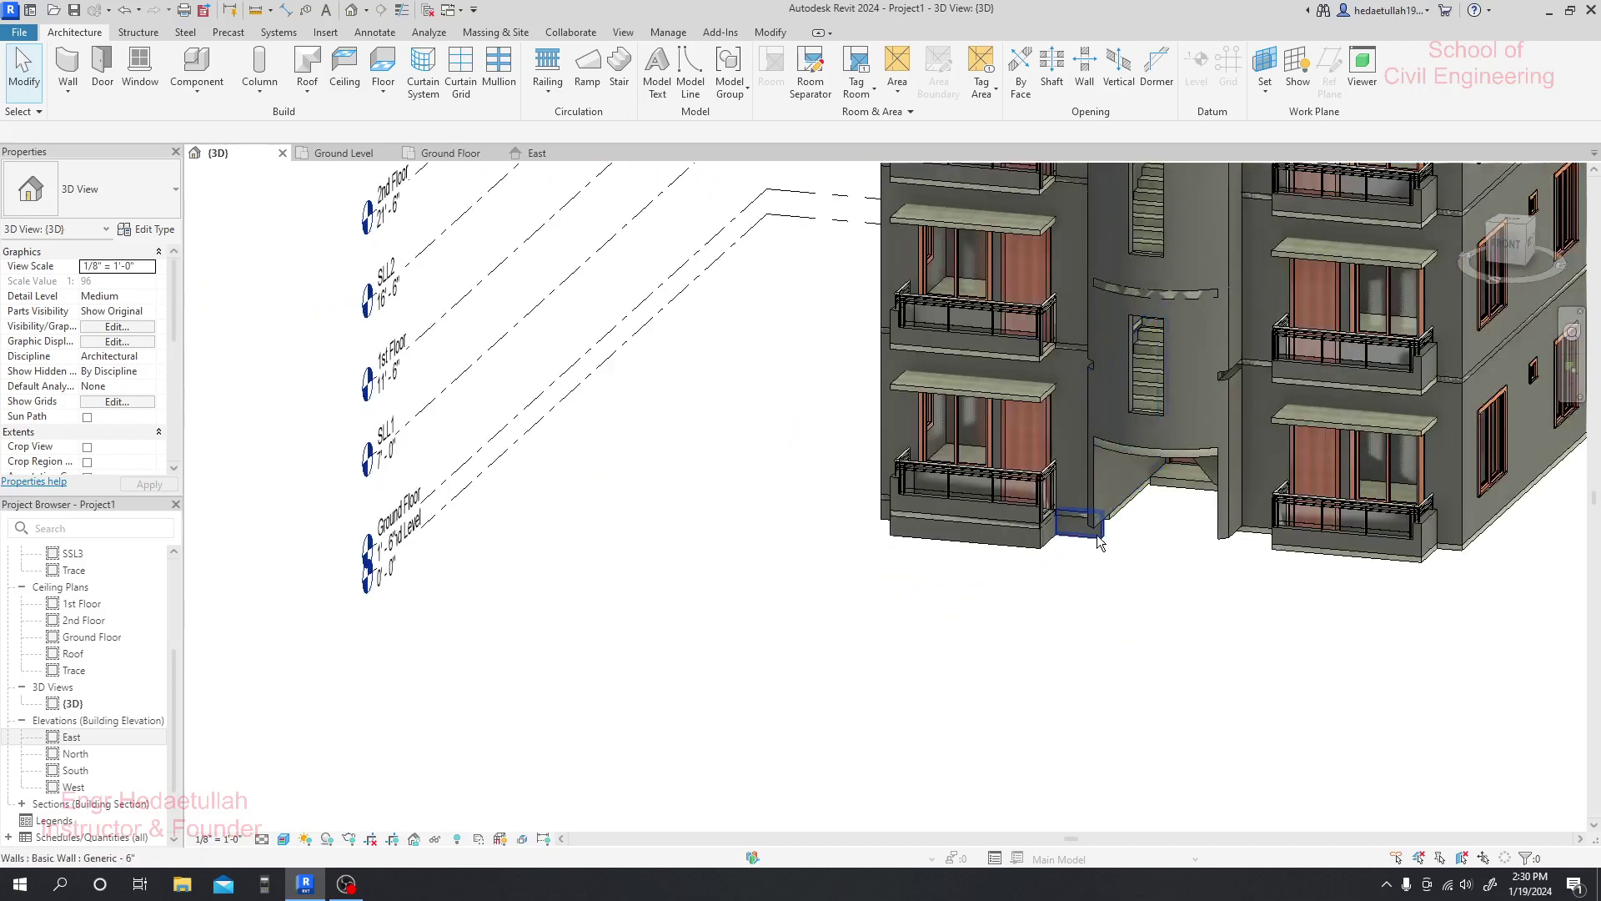
click(1099, 542)
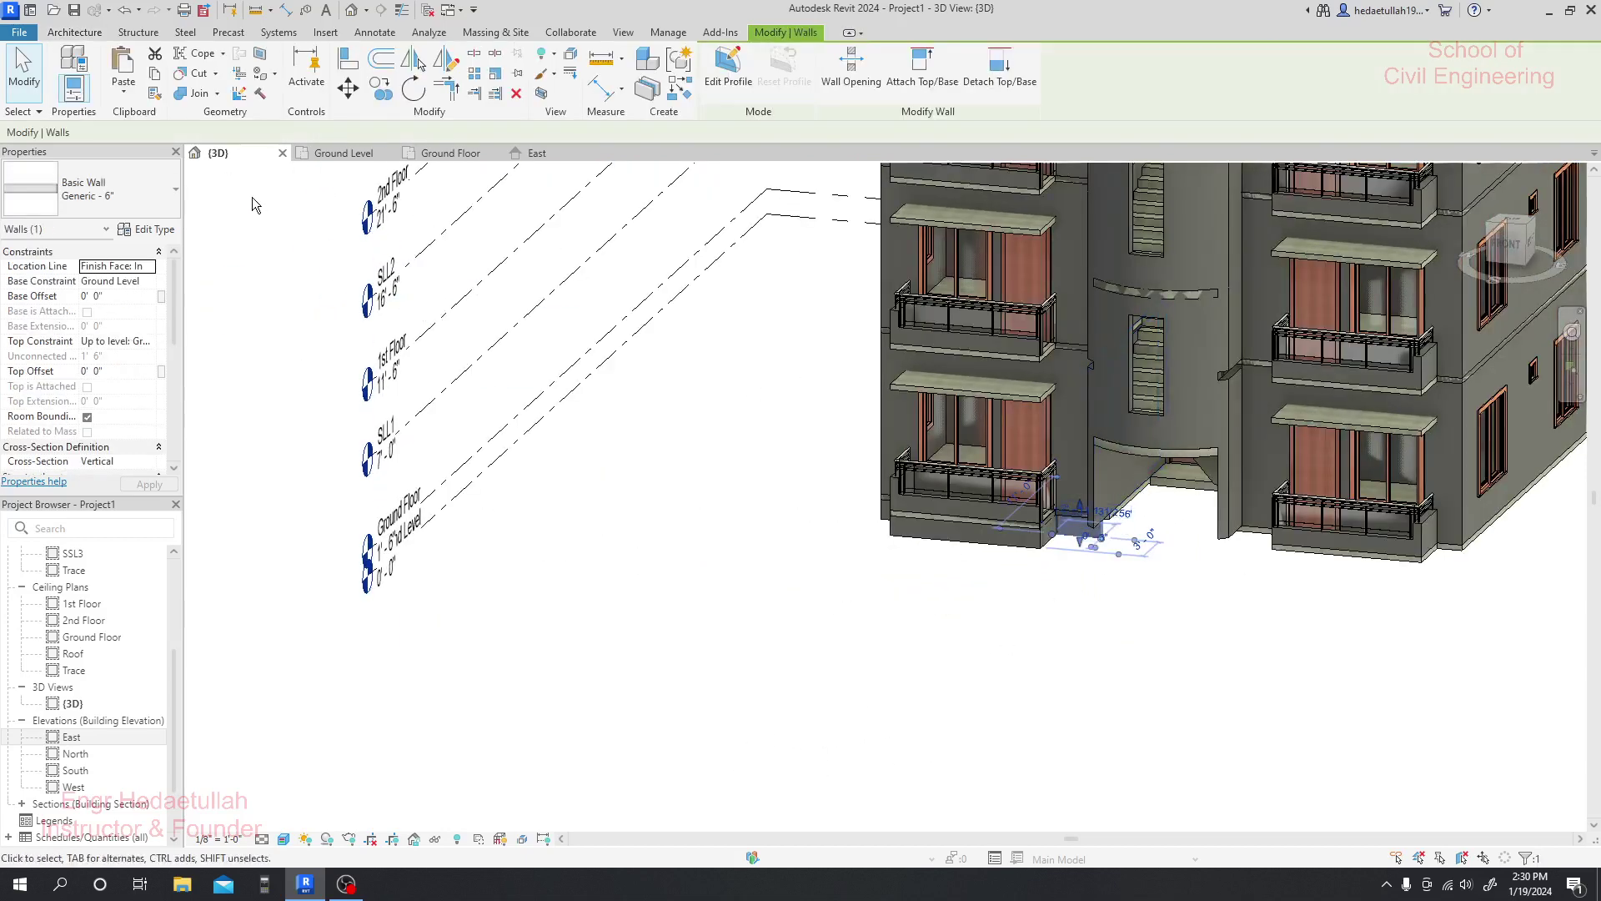
click(435, 153)
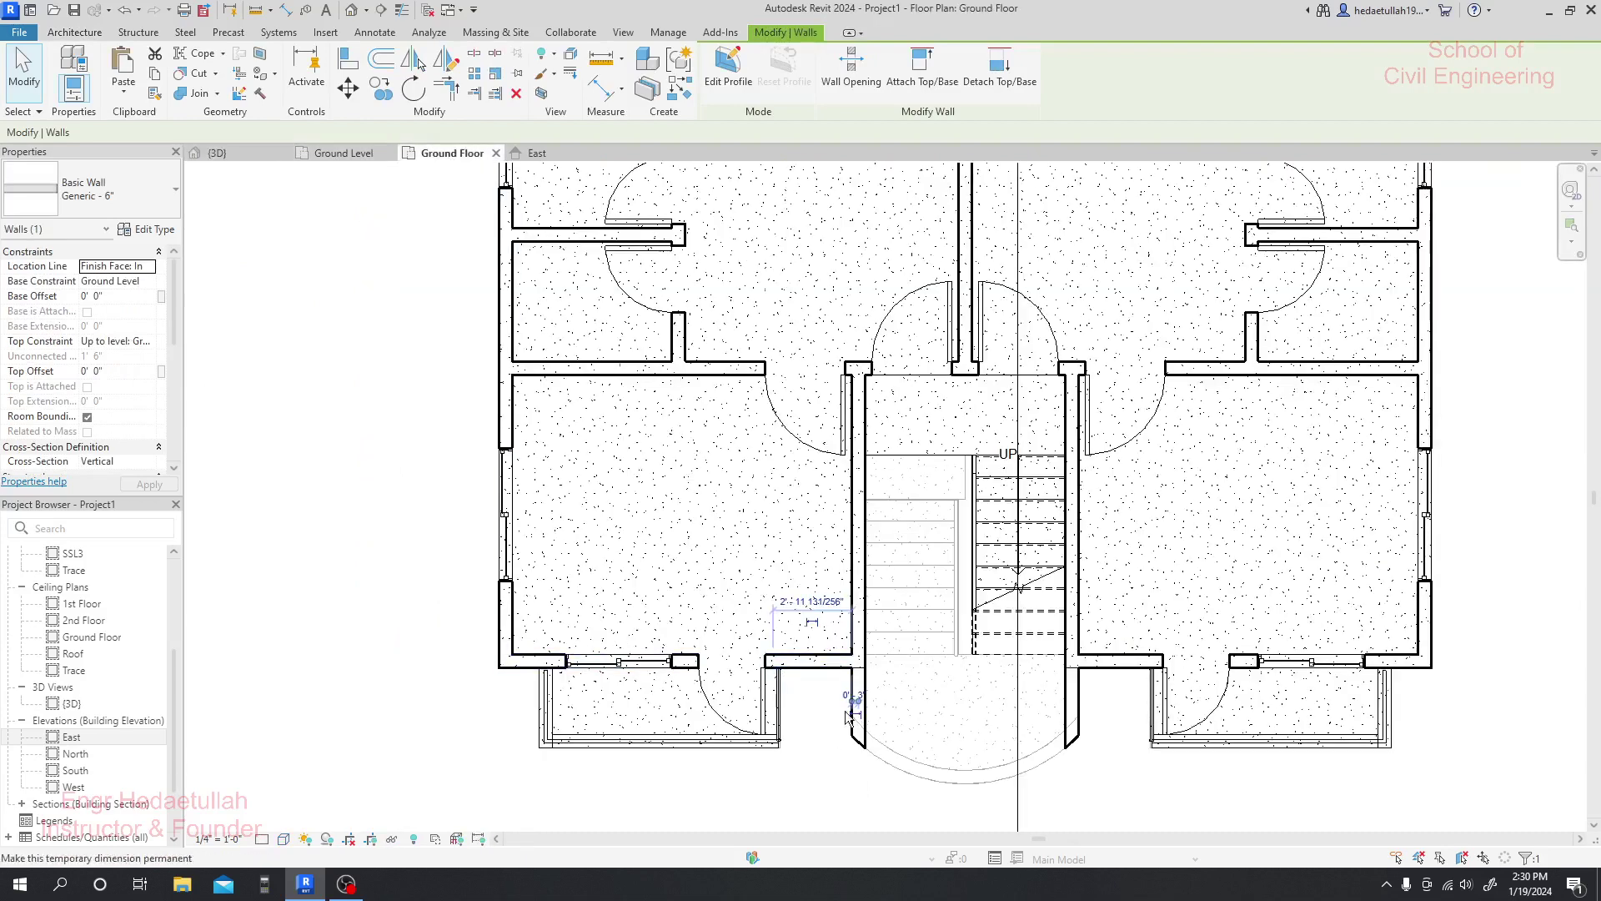
click(813, 729)
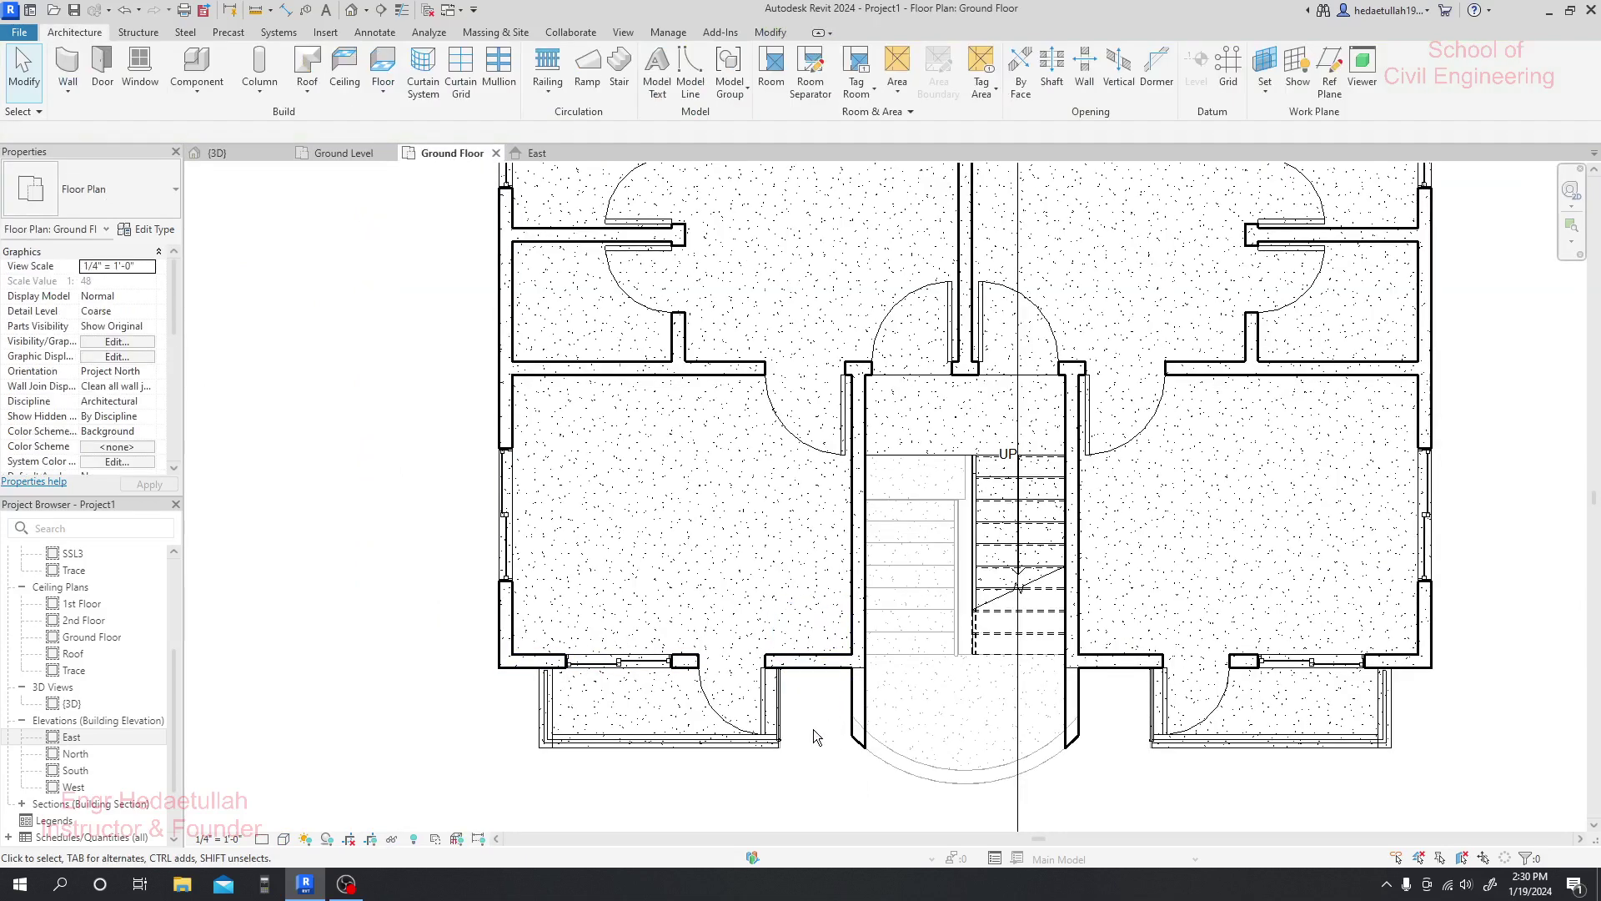
click(233, 153)
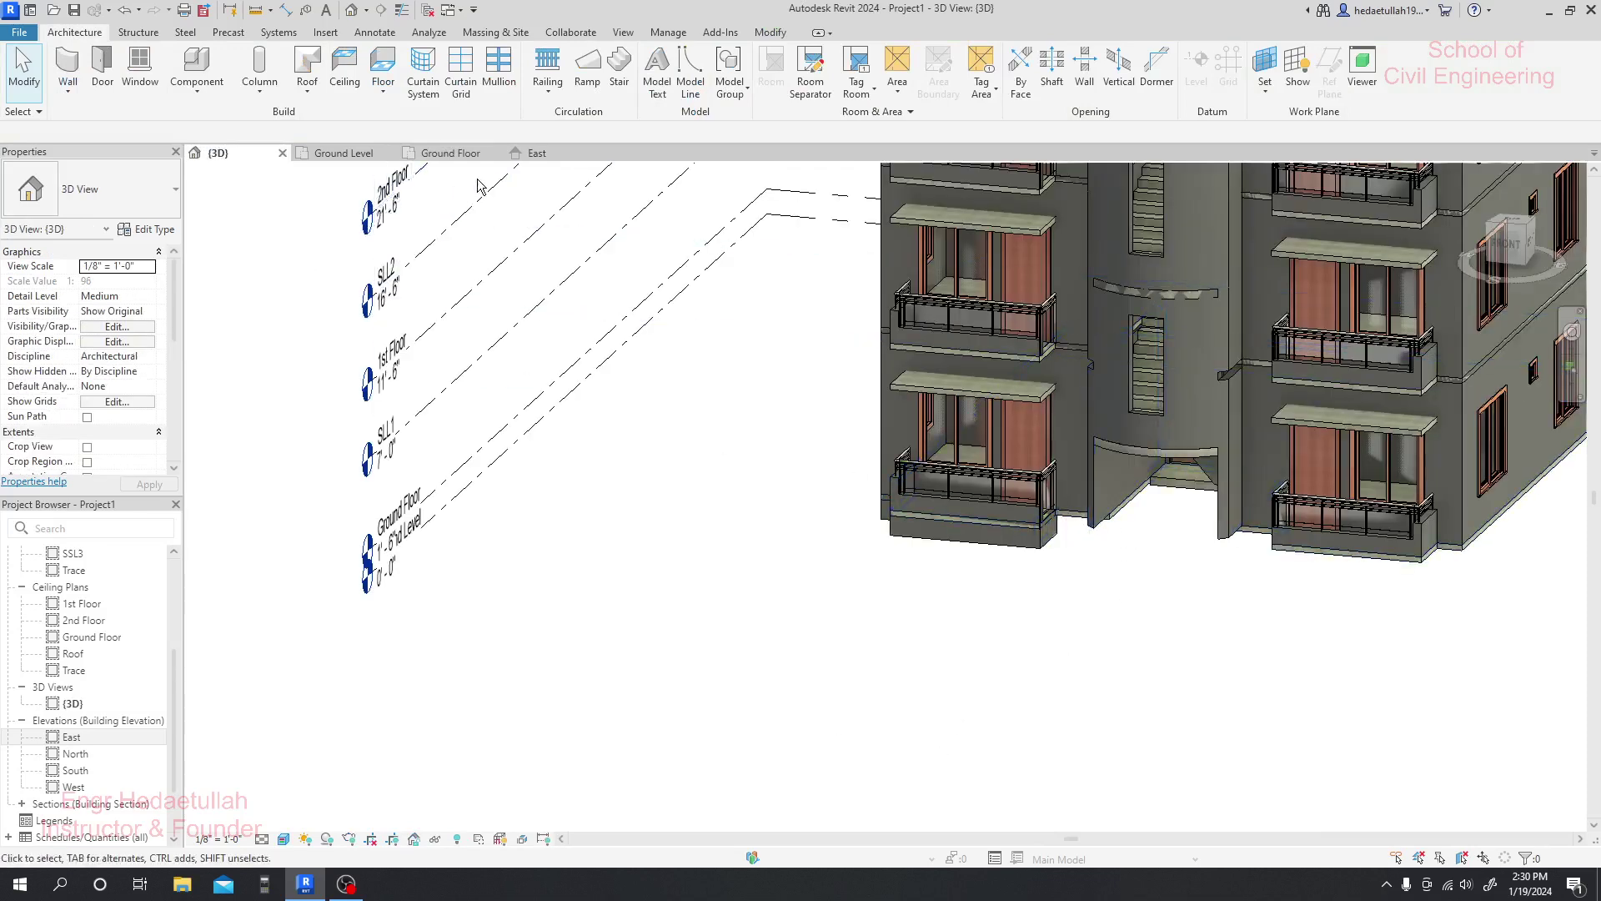
- Open the Ground Level floor plan and review its view extents and underlay properties
click(452, 155)
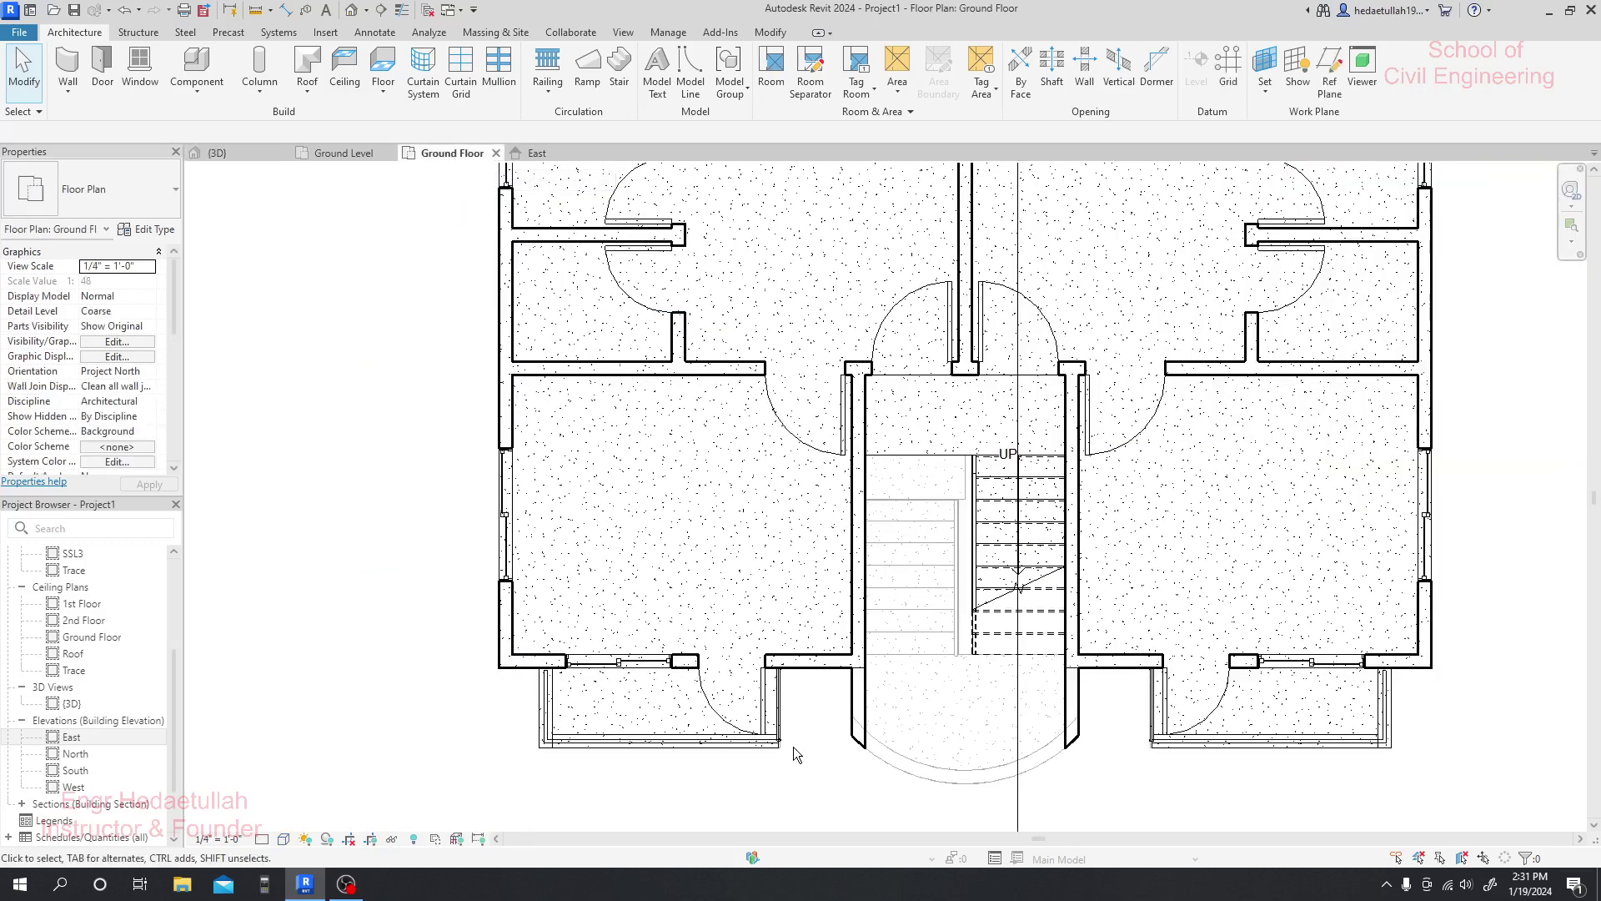
scroll(807, 731, down, 2)
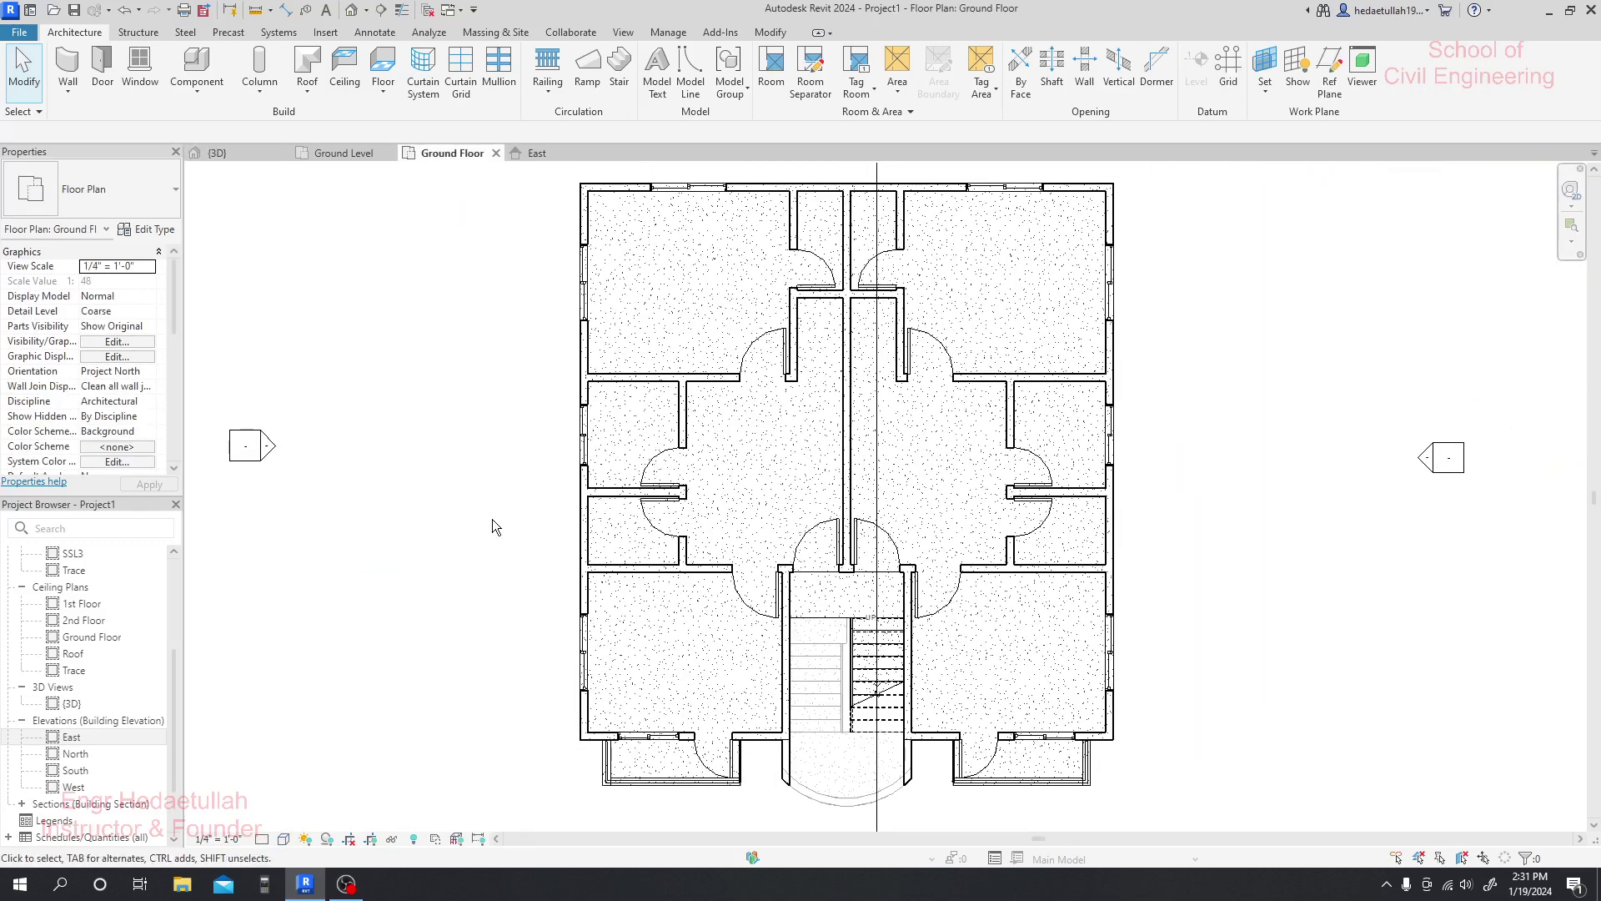
middle_drag(492, 519, 477, 509)
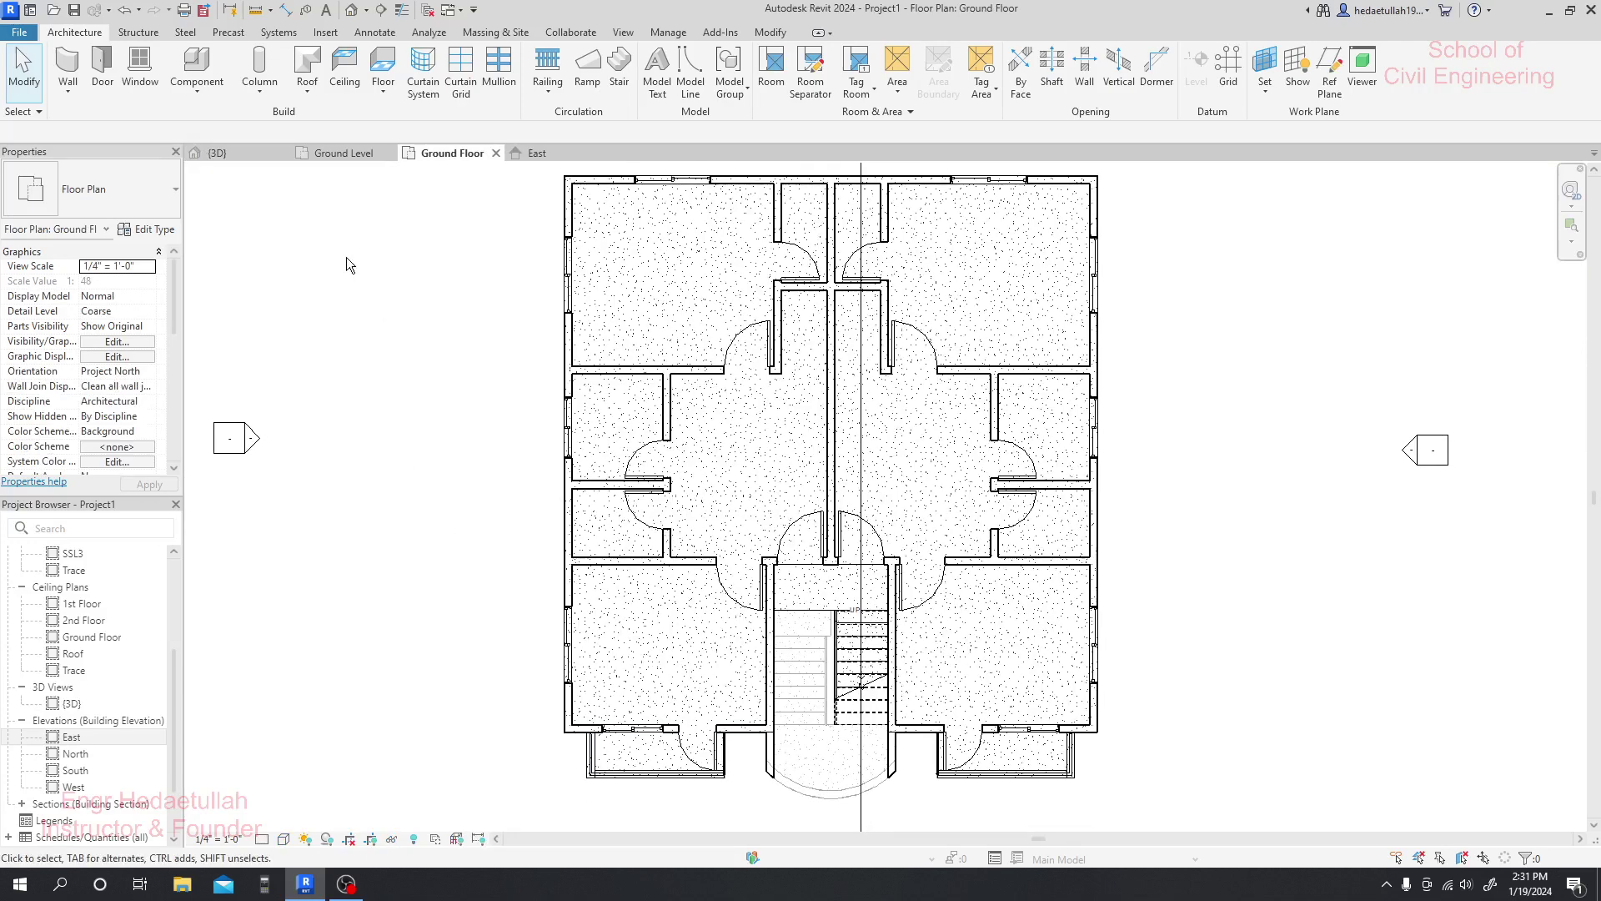
click(344, 153)
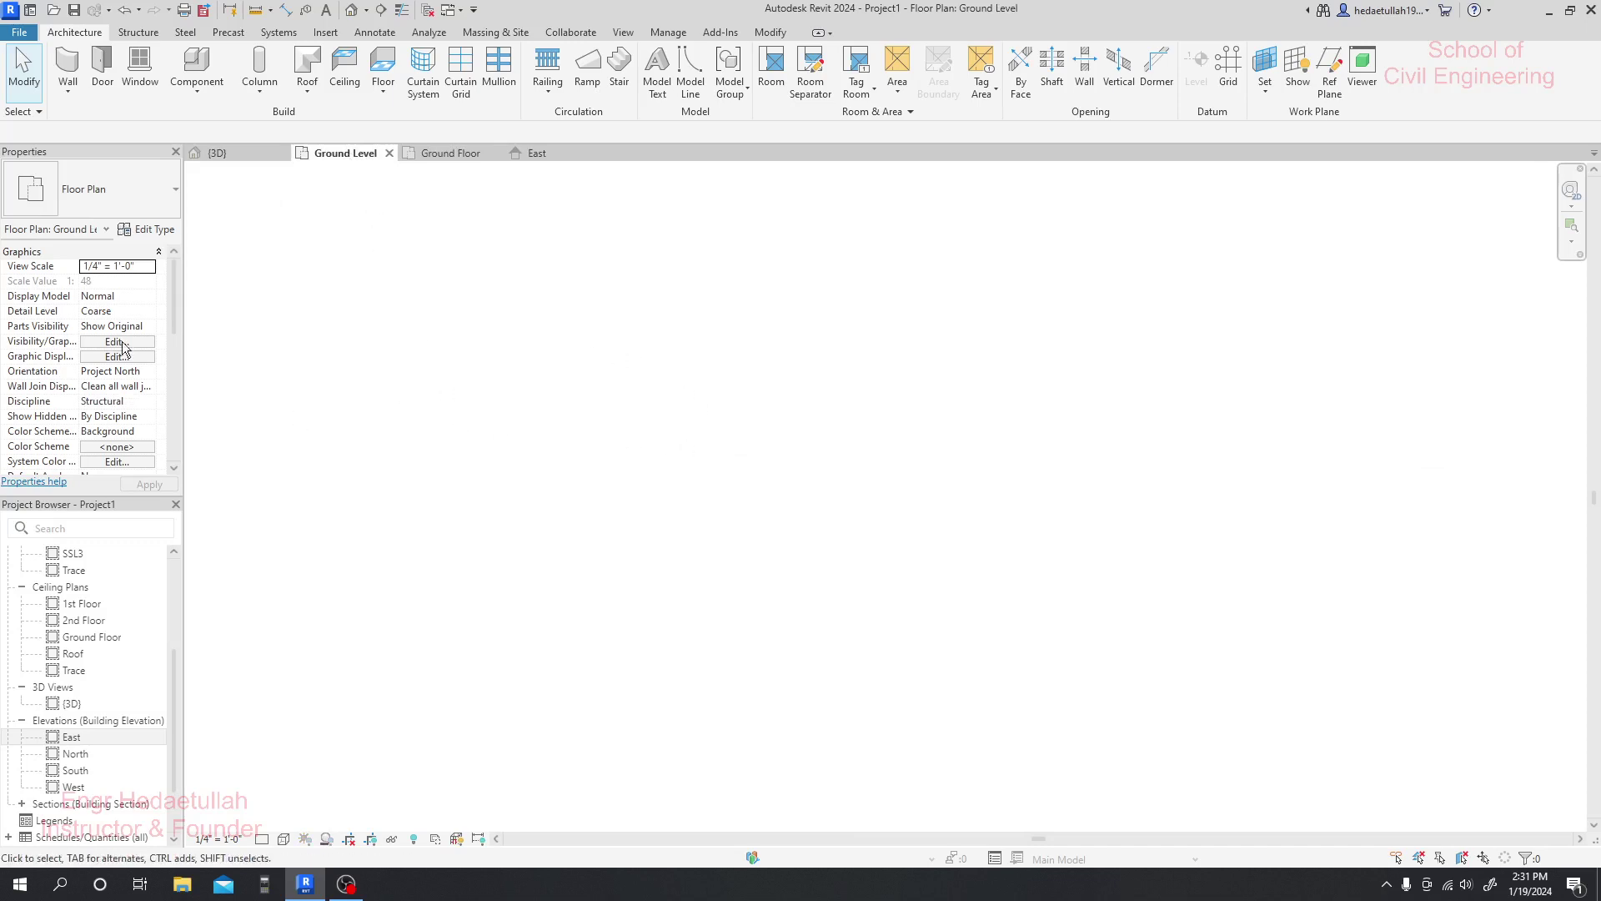
scroll(109, 350, down, 5)
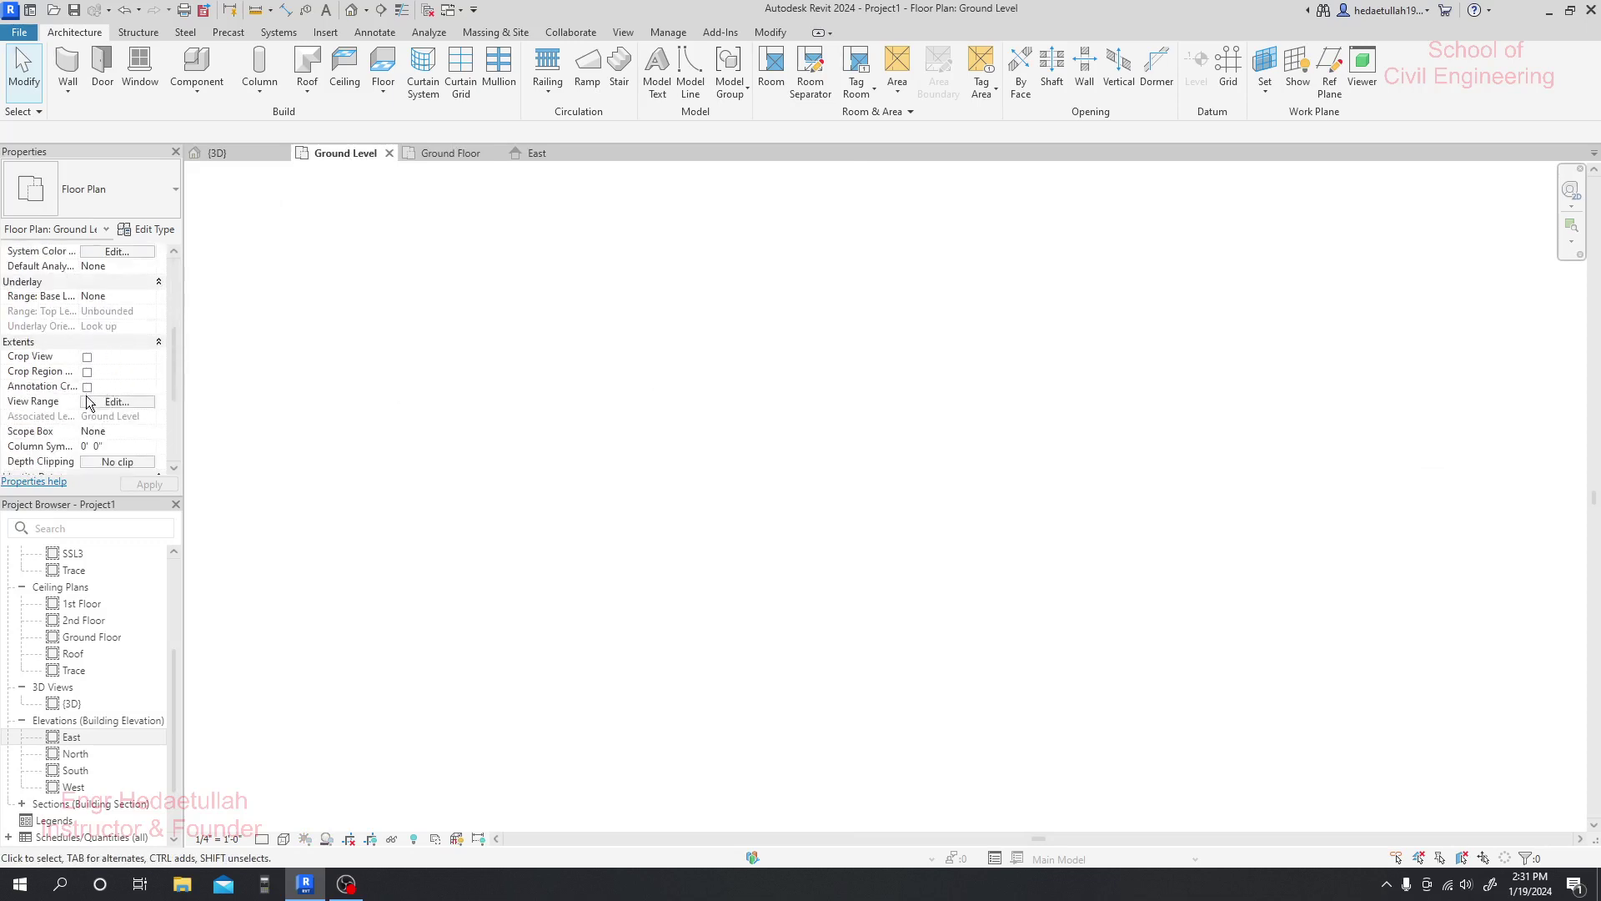
click(87, 358)
click(88, 373)
click(88, 388)
scroll(100, 370, down, 3)
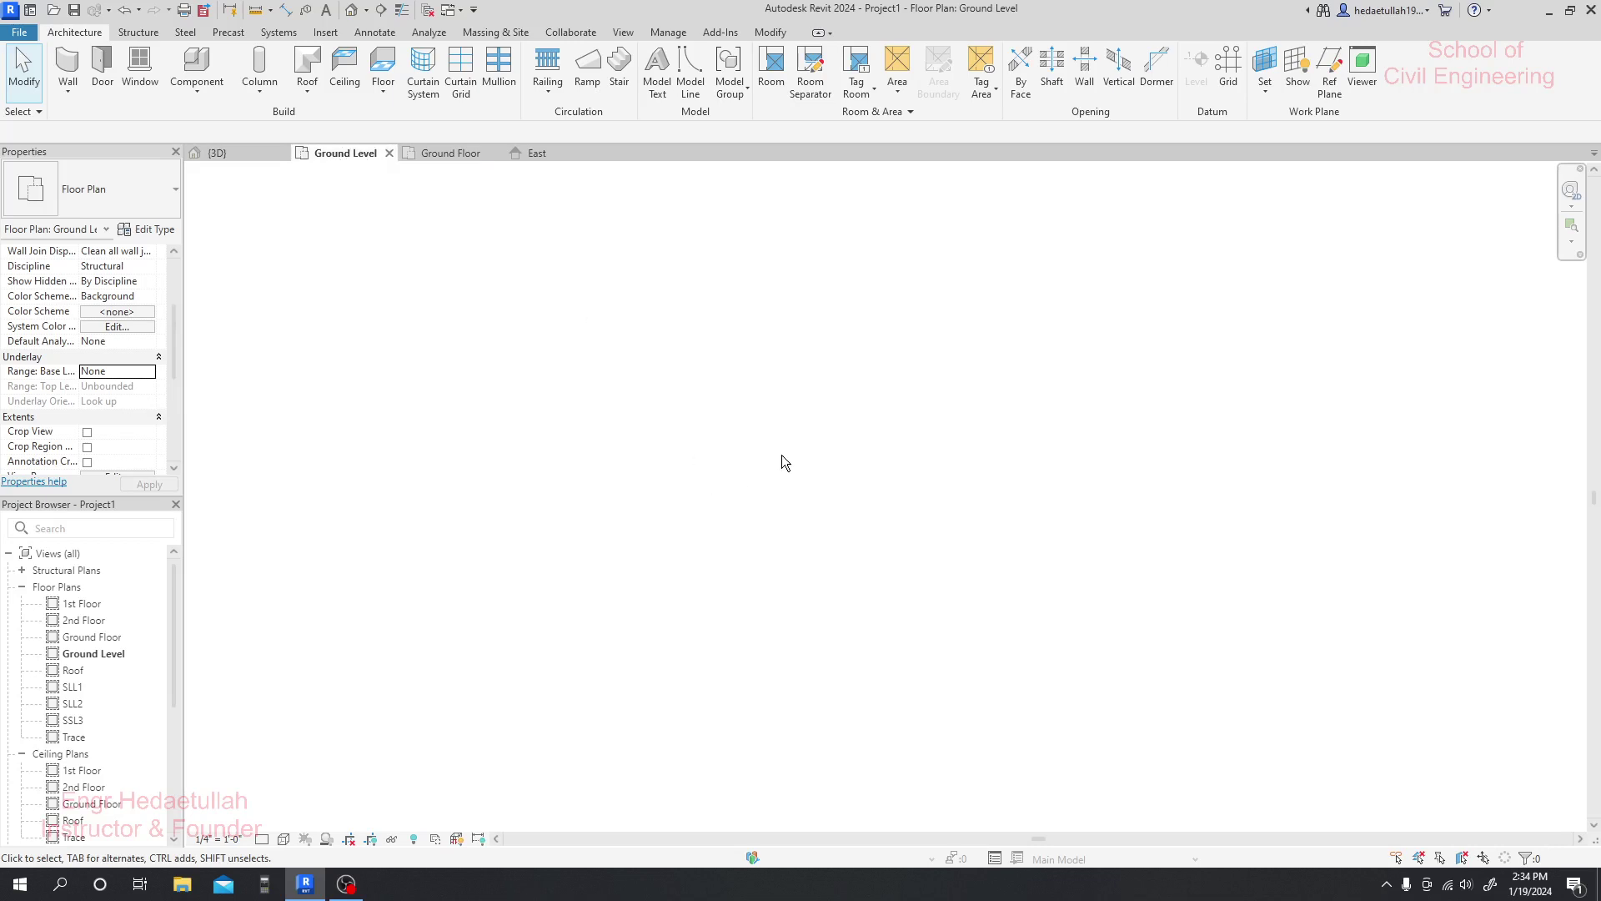
scroll(51, 312, up, 3)
scroll(16, 389, down, 2)
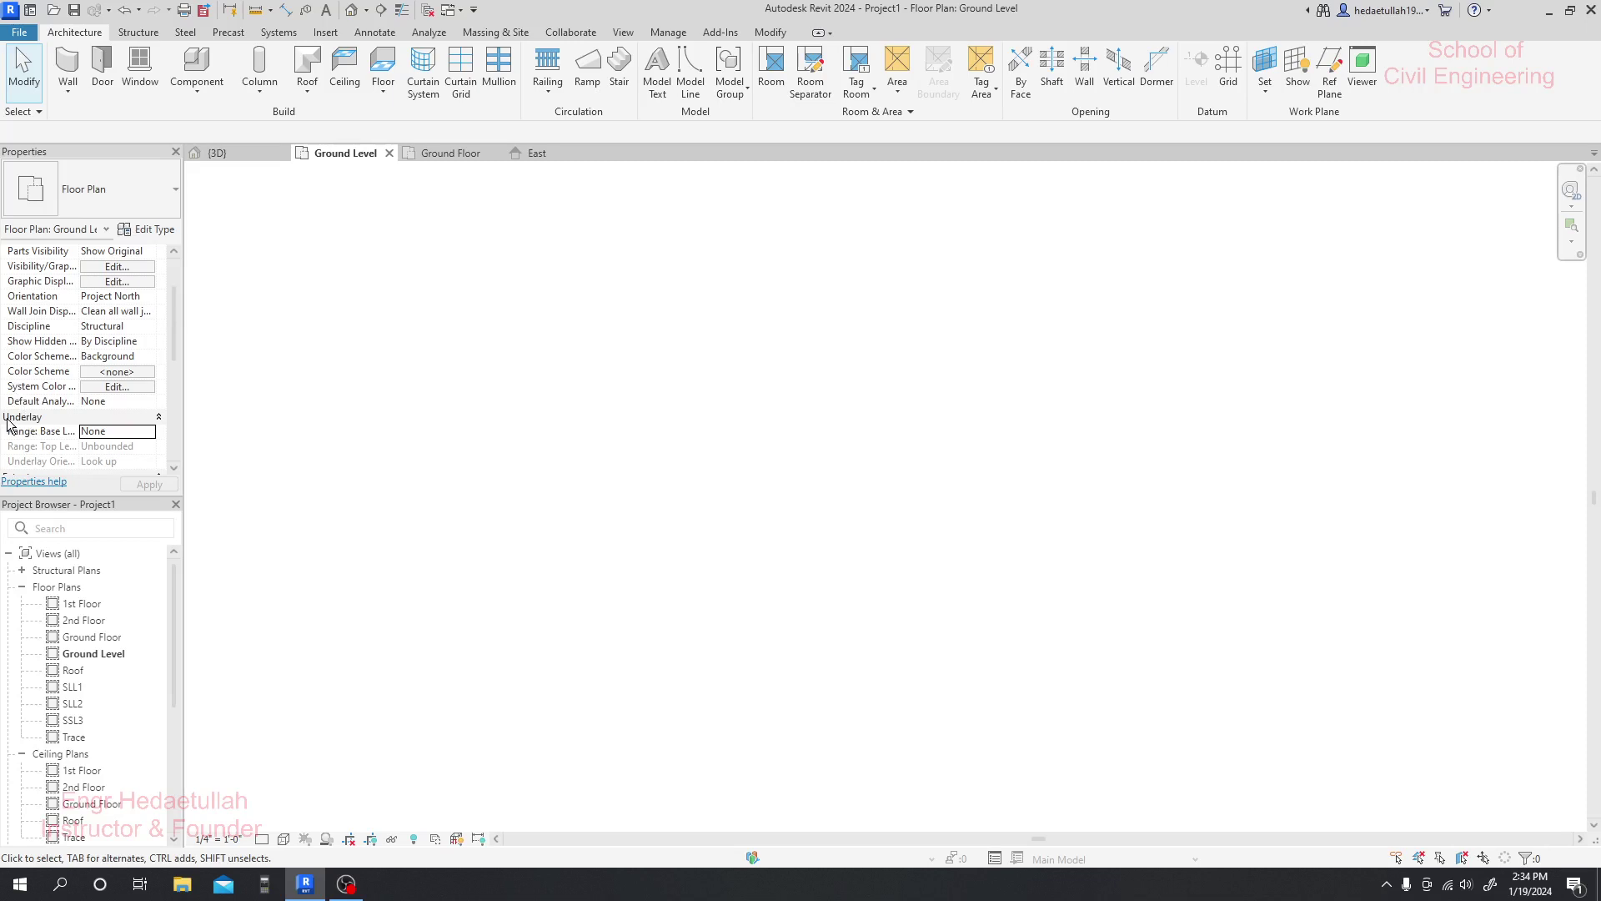
- Set the Ground Level plan's underlay range with Ground Level as base level and Ground Floor as top level
click(138, 431)
click(146, 434)
click(148, 434)
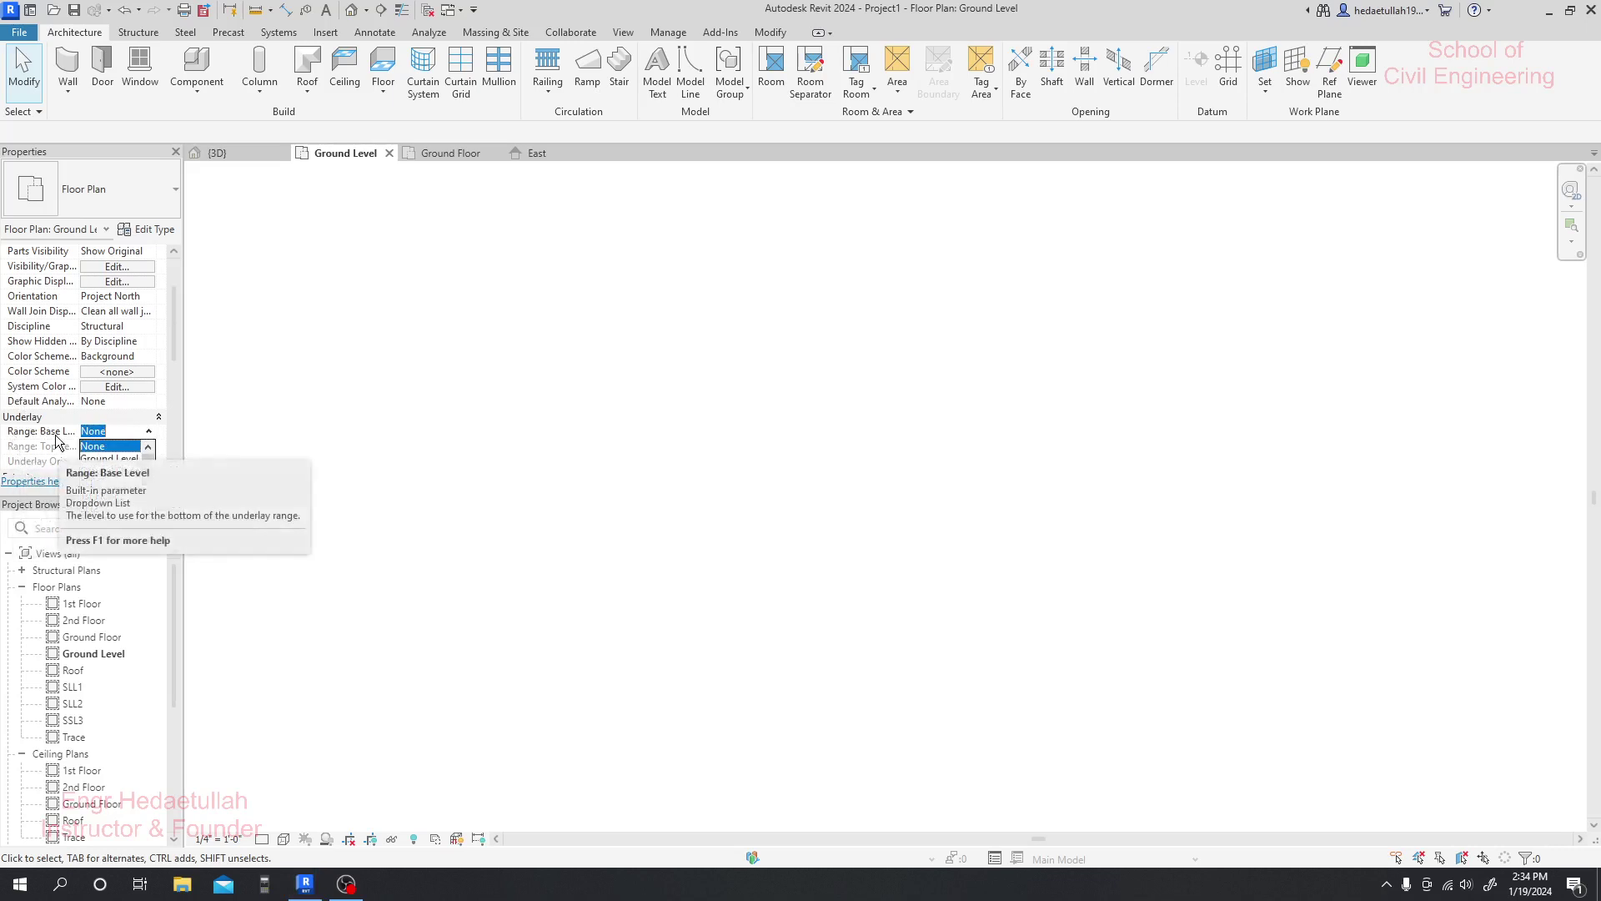
click(111, 460)
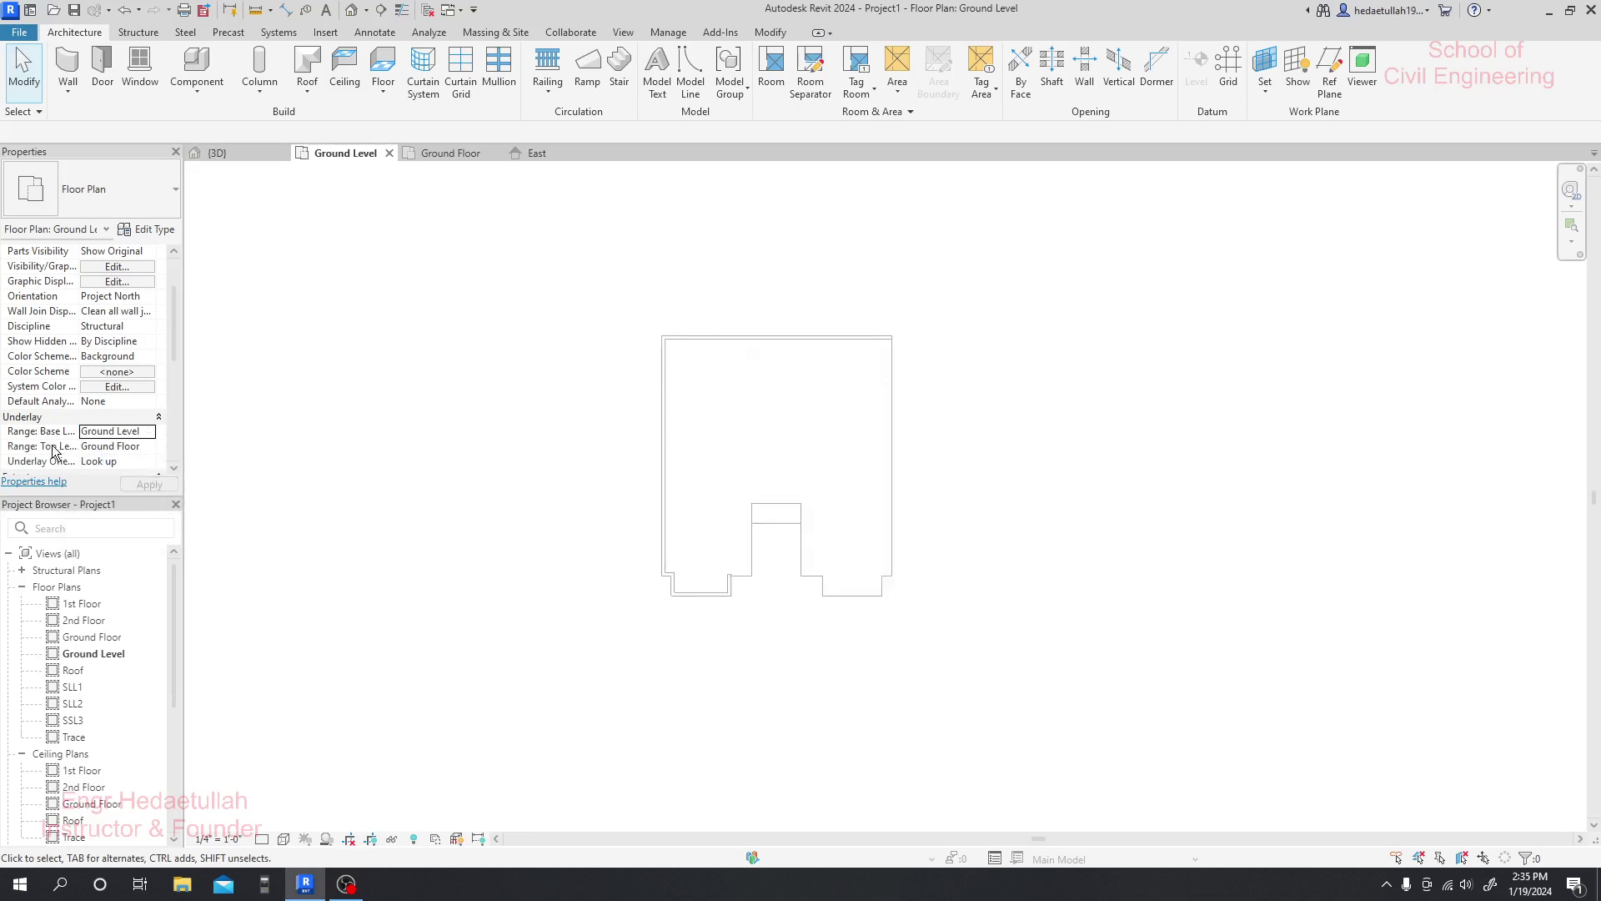
click(148, 444)
click(149, 445)
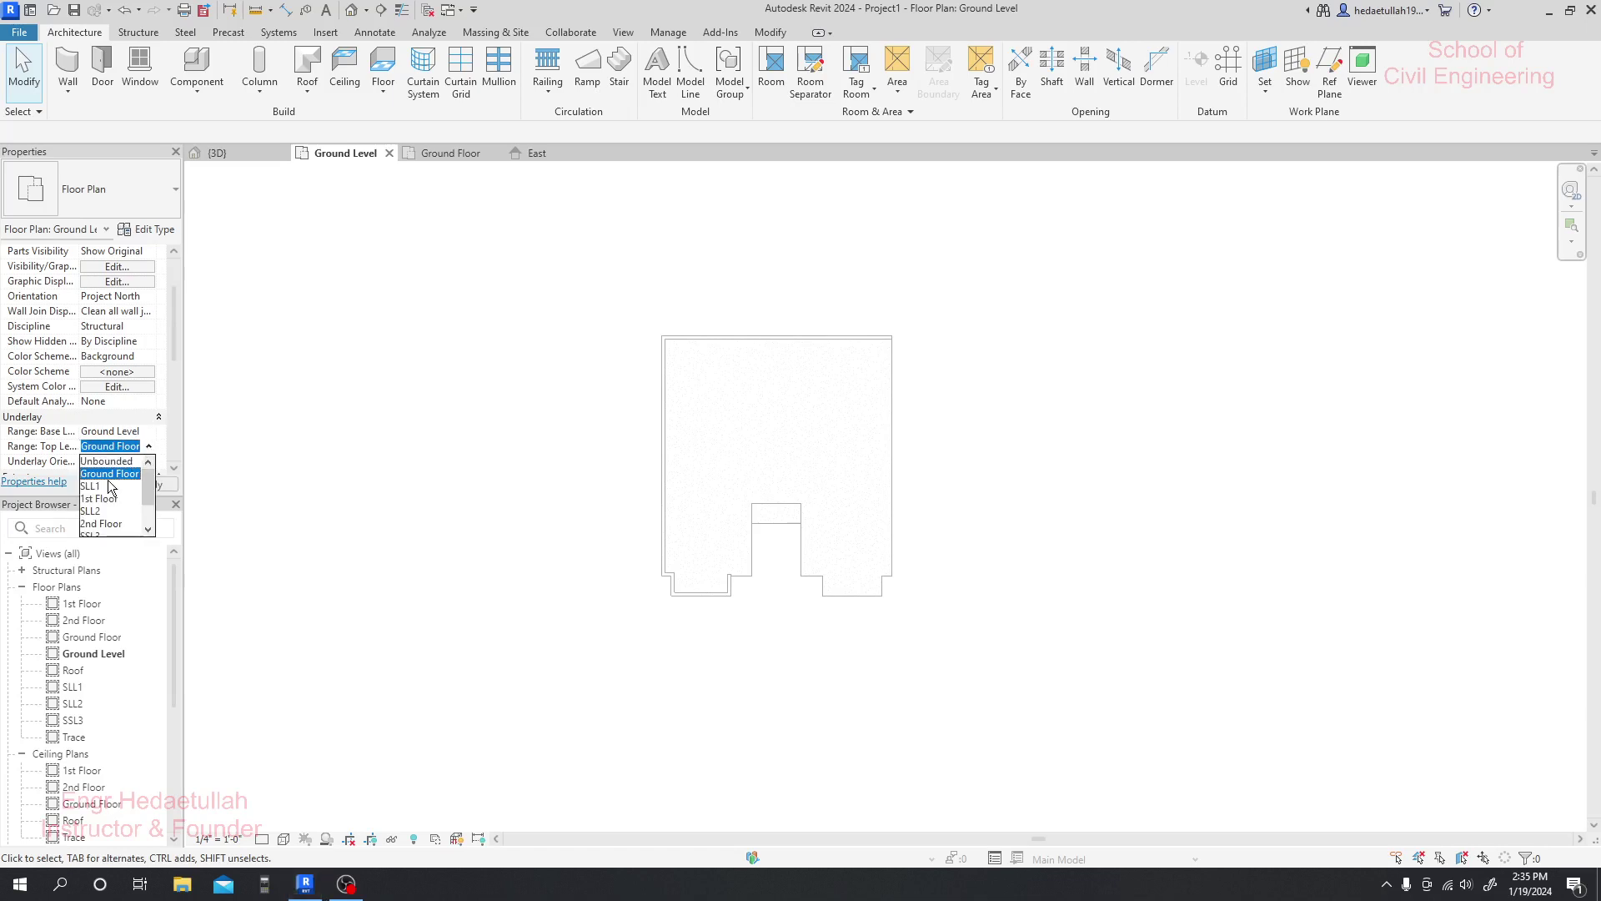
click(122, 474)
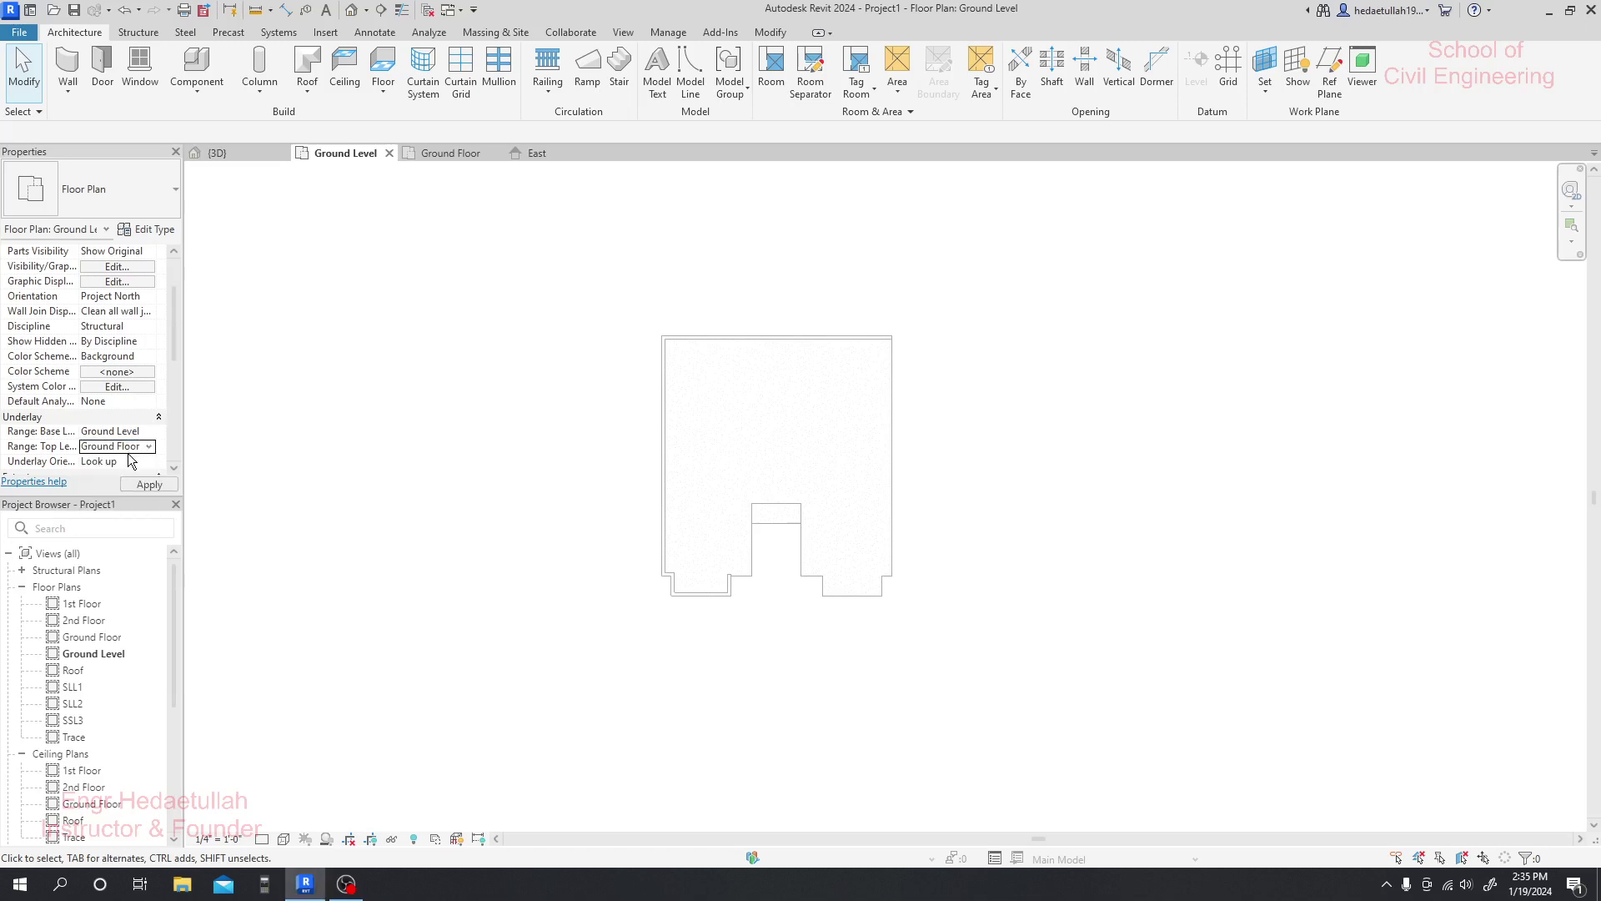
- Switch the plan's underlay orientation to Look down and back to Look up
click(139, 462)
click(149, 461)
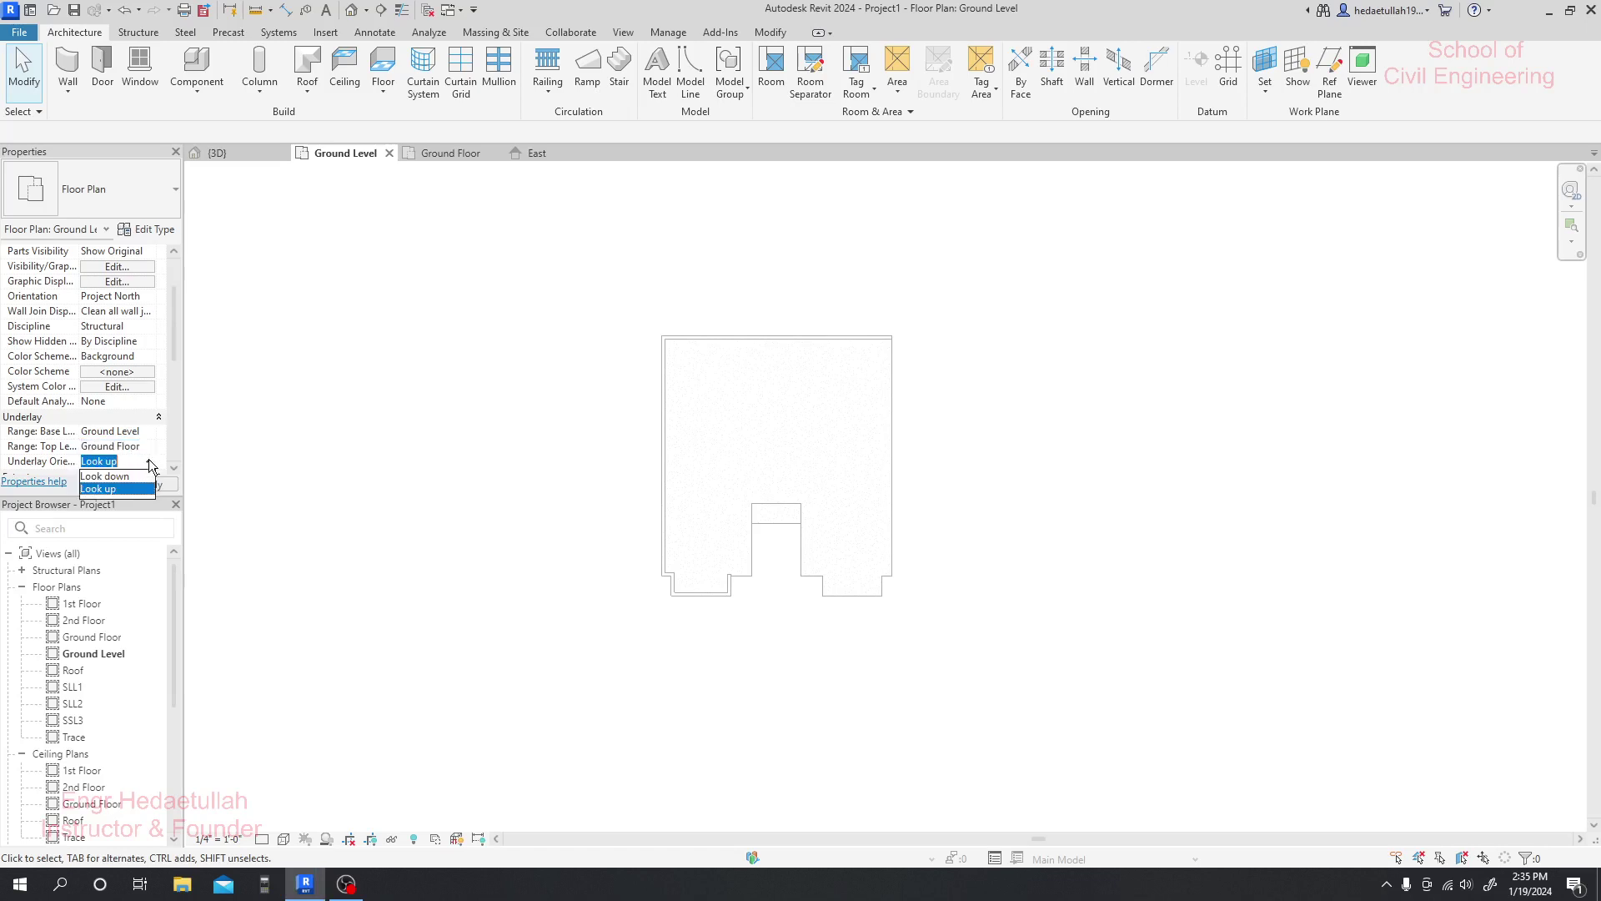
click(123, 484)
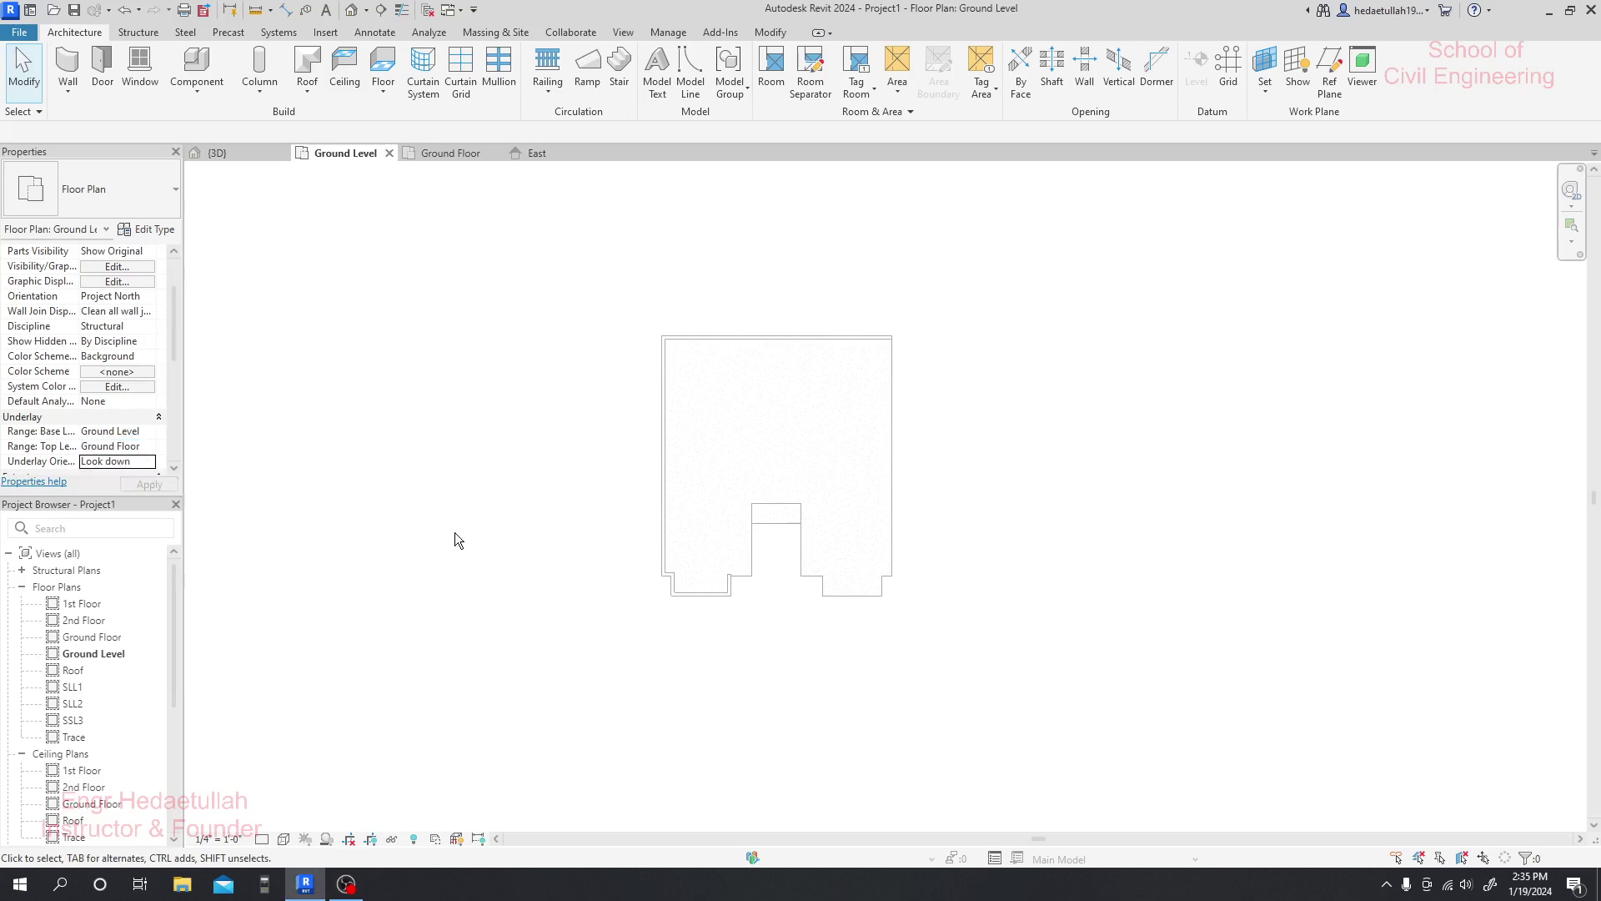
click(151, 464)
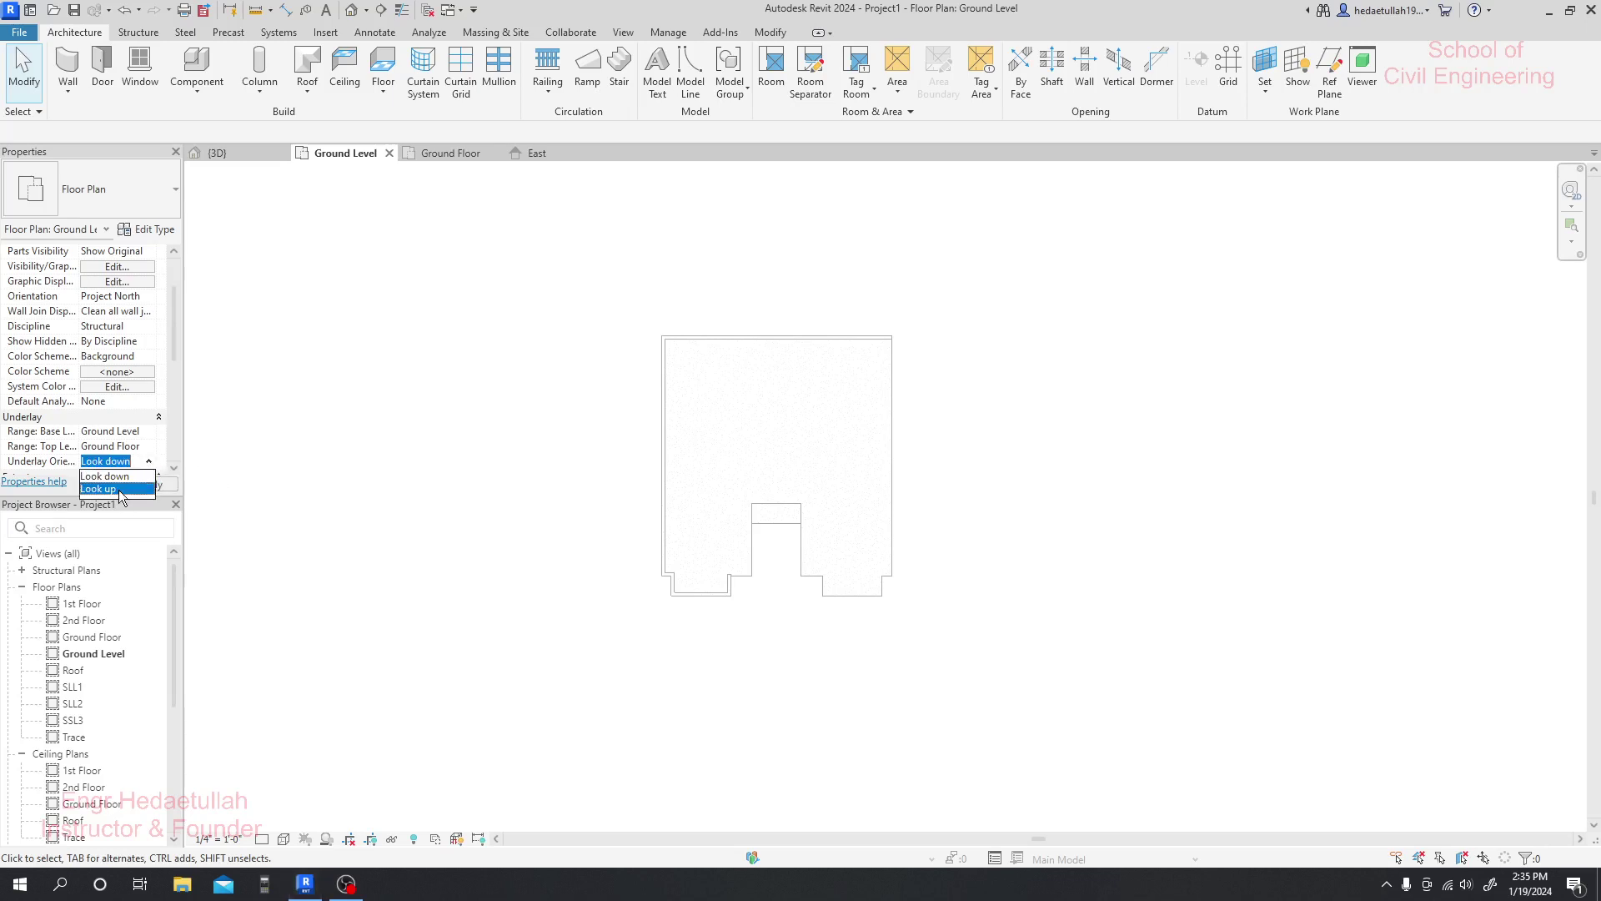
click(117, 474)
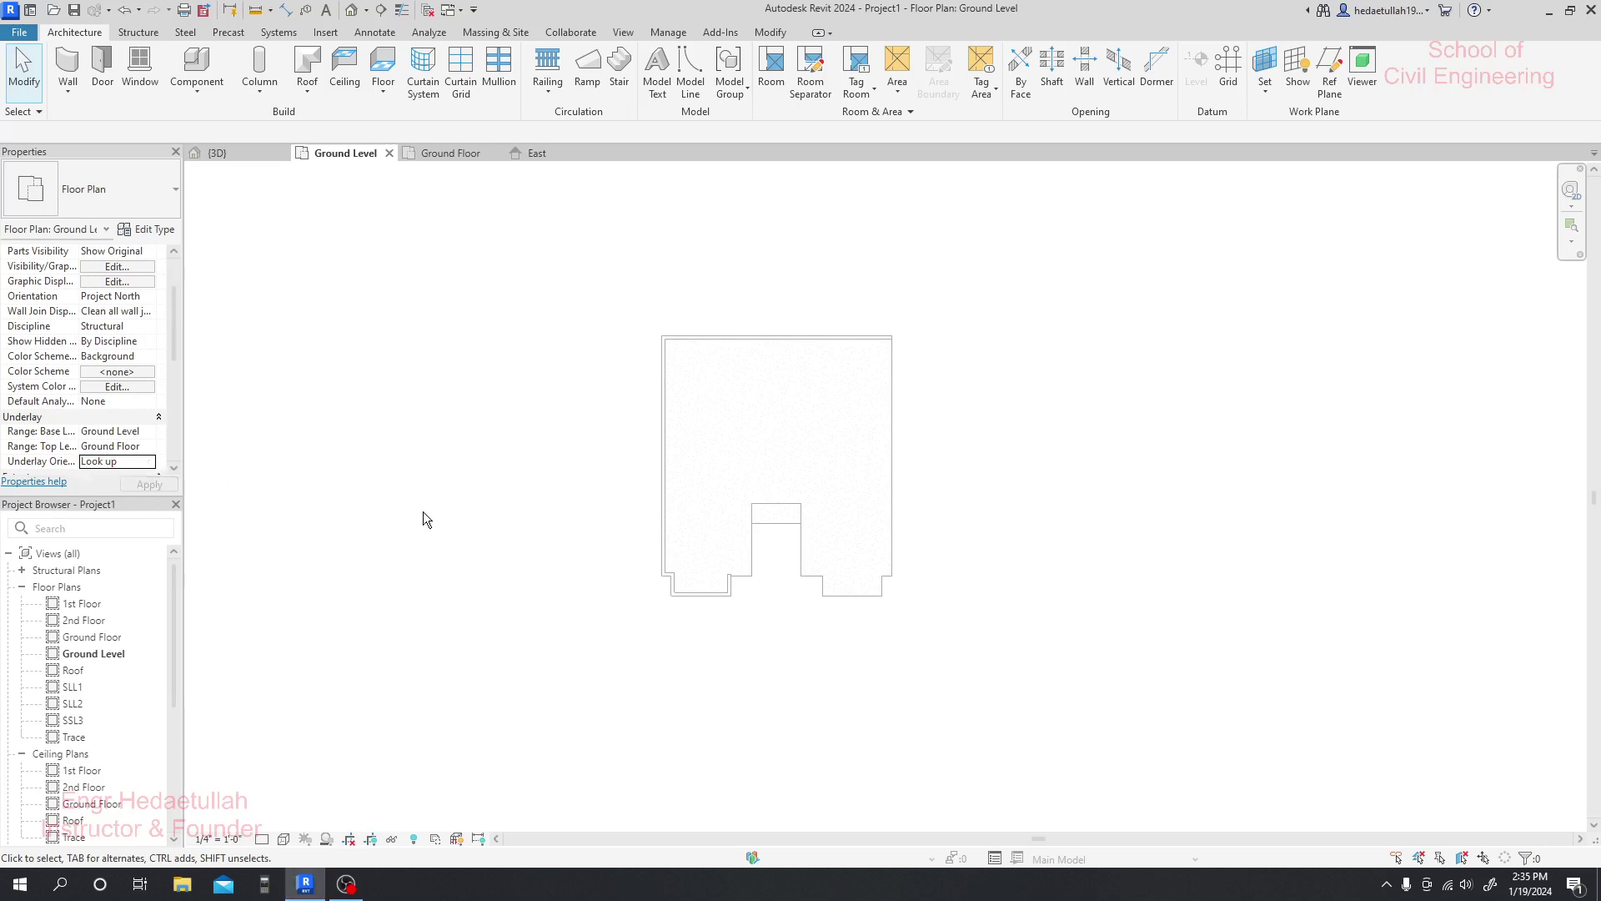
- Start an architectural wall on the Ground Level plan and draw a base segment from the left balcony's inner corner to the stair recess
scroll(808, 594, up, 3)
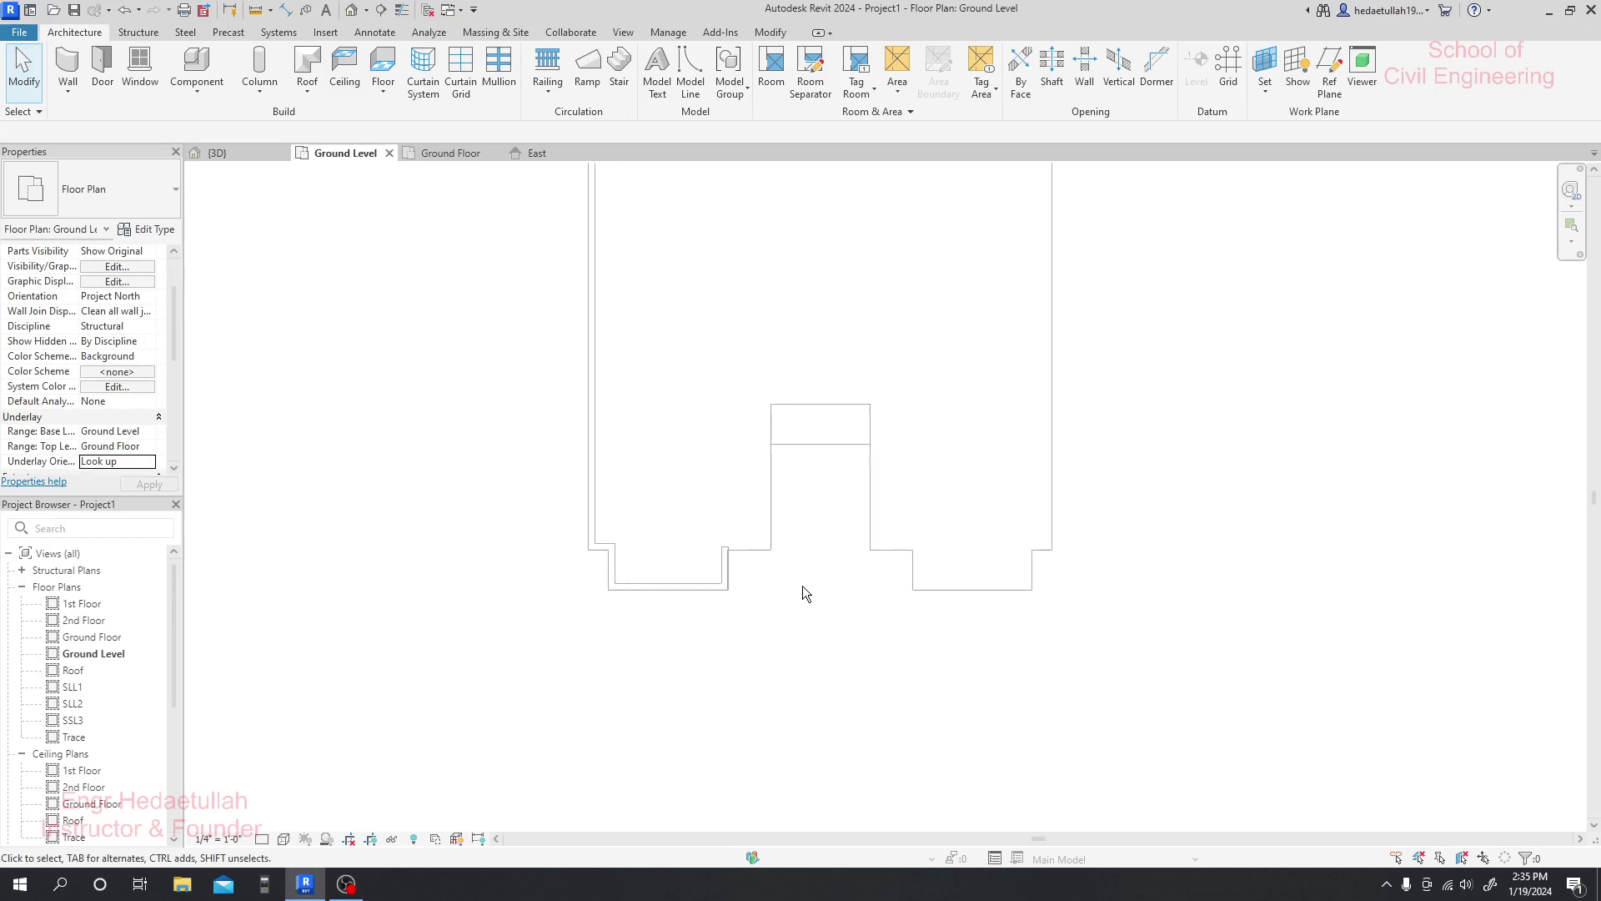
scroll(727, 553, up, 2)
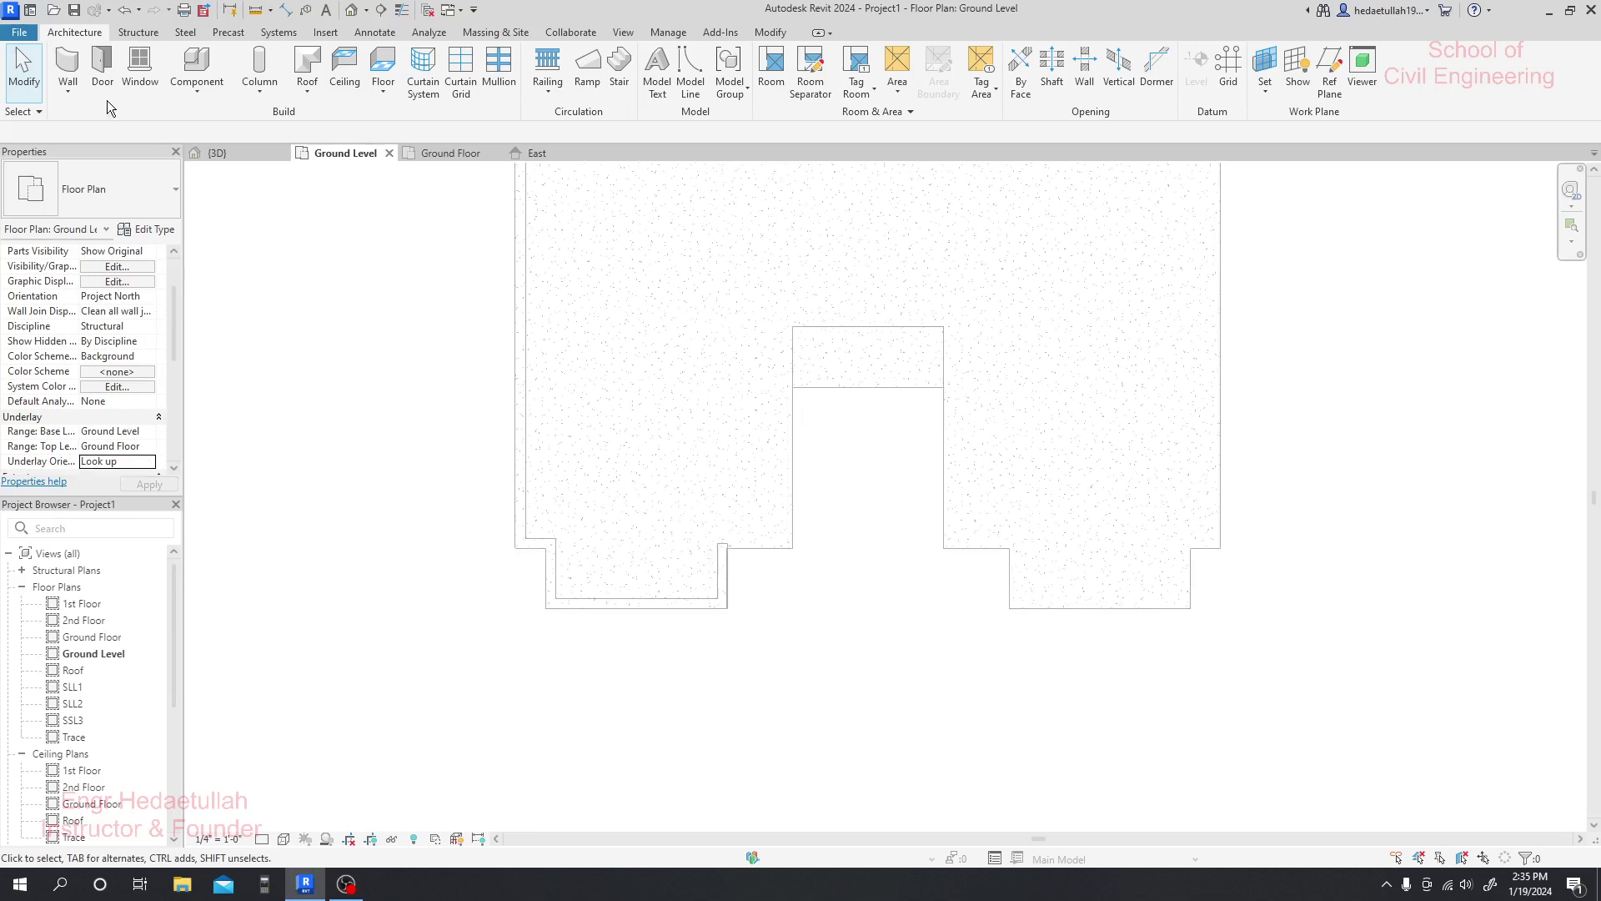
click(69, 91)
click(107, 126)
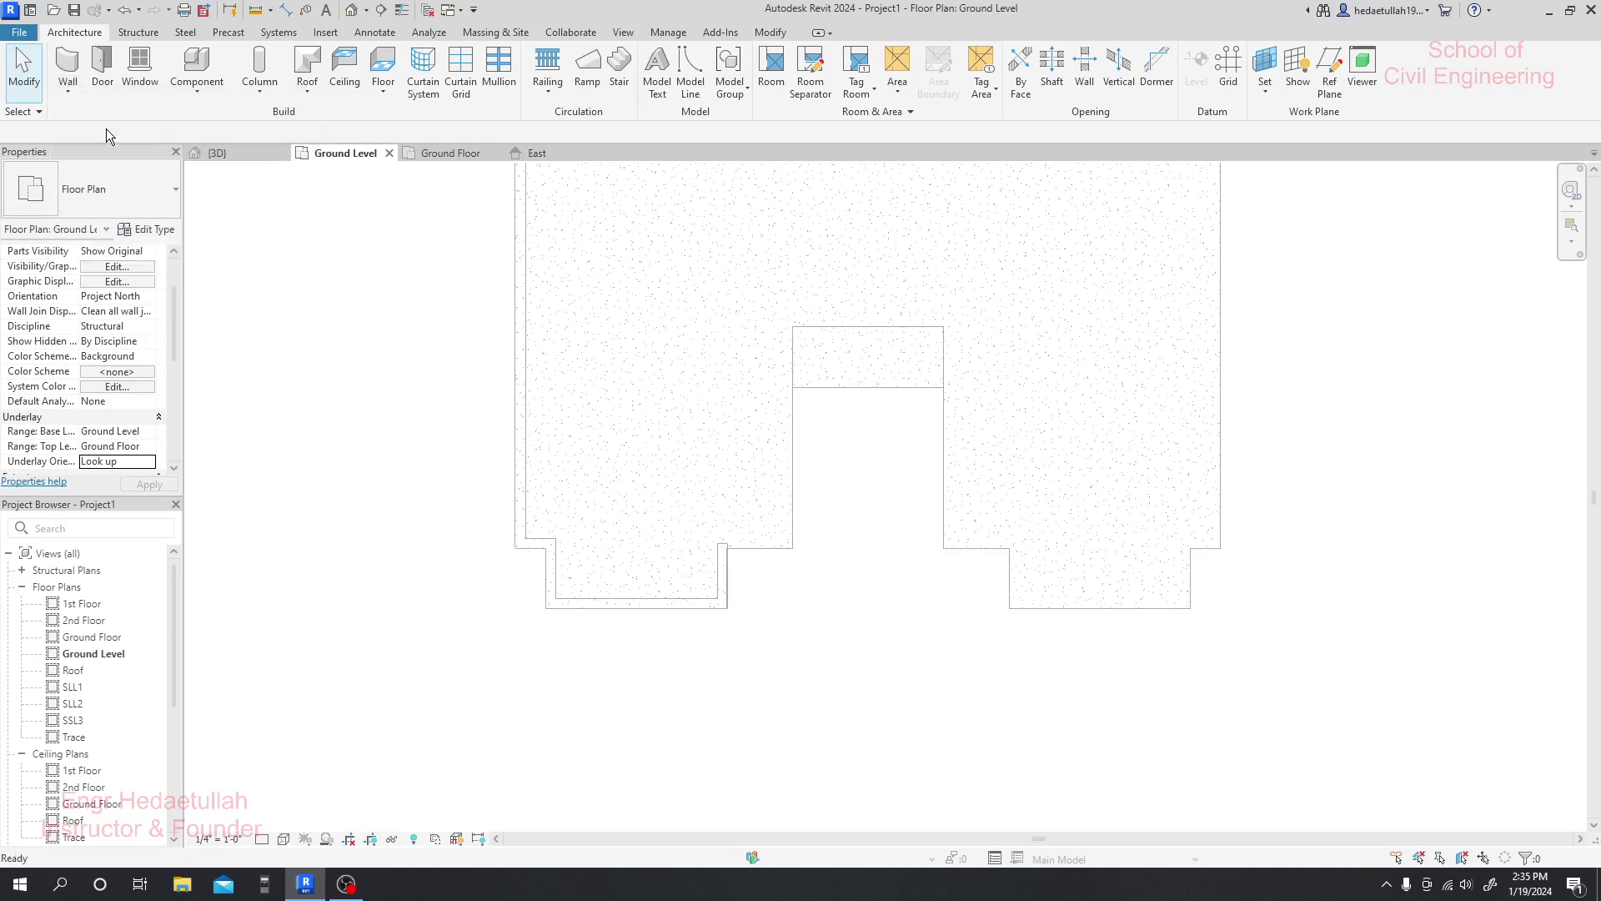
scroll(297, 473, down, 3)
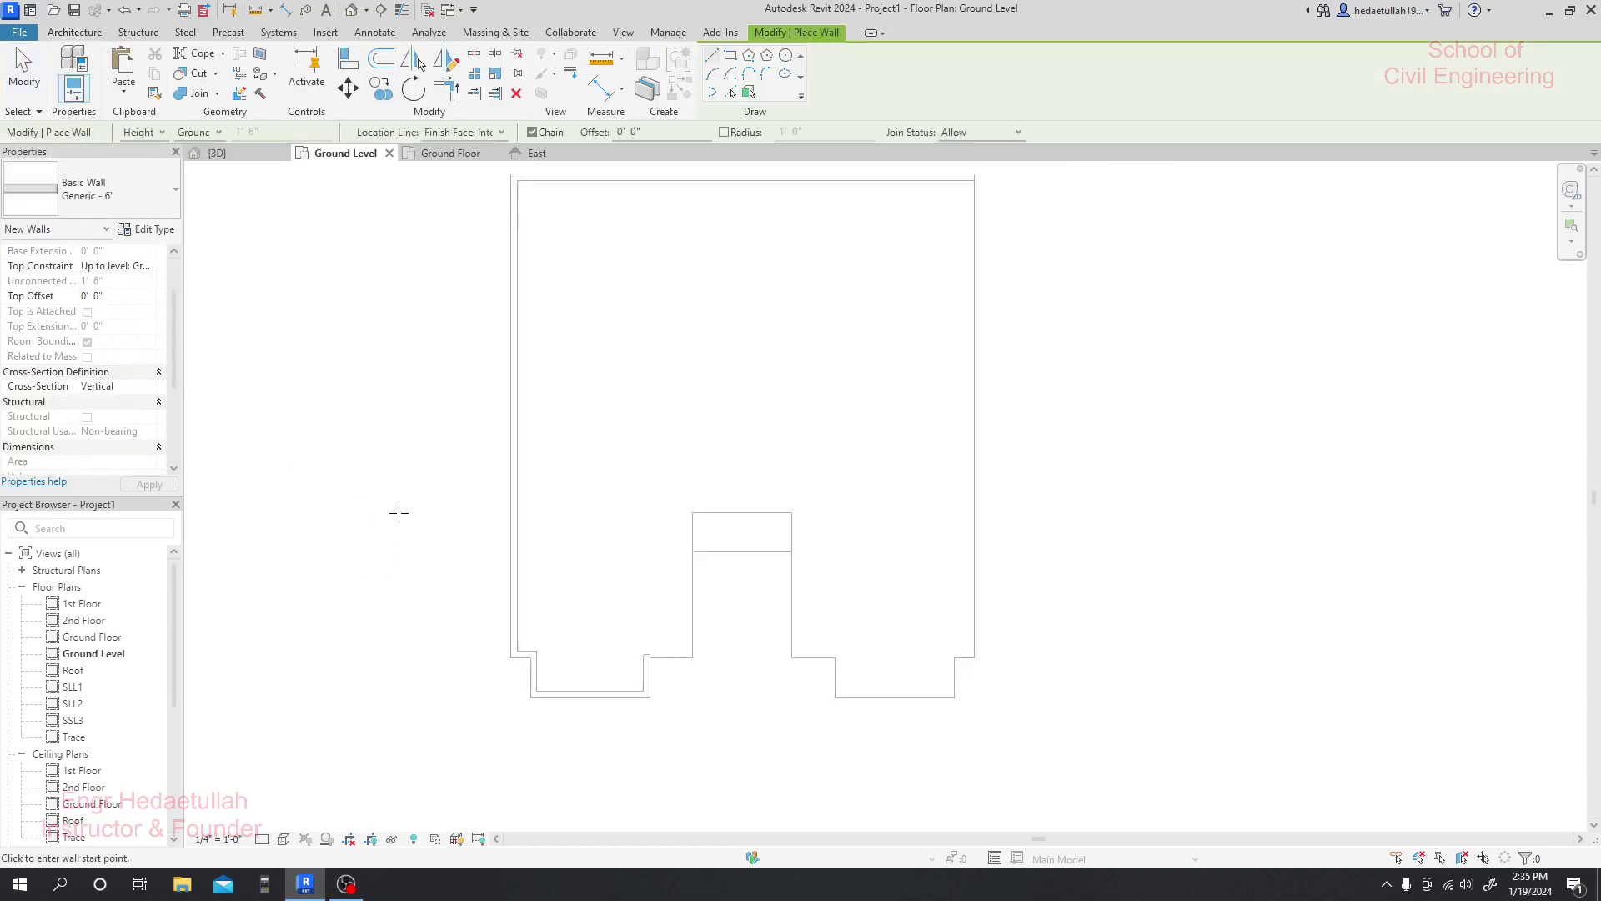
scroll(403, 483, down, 1)
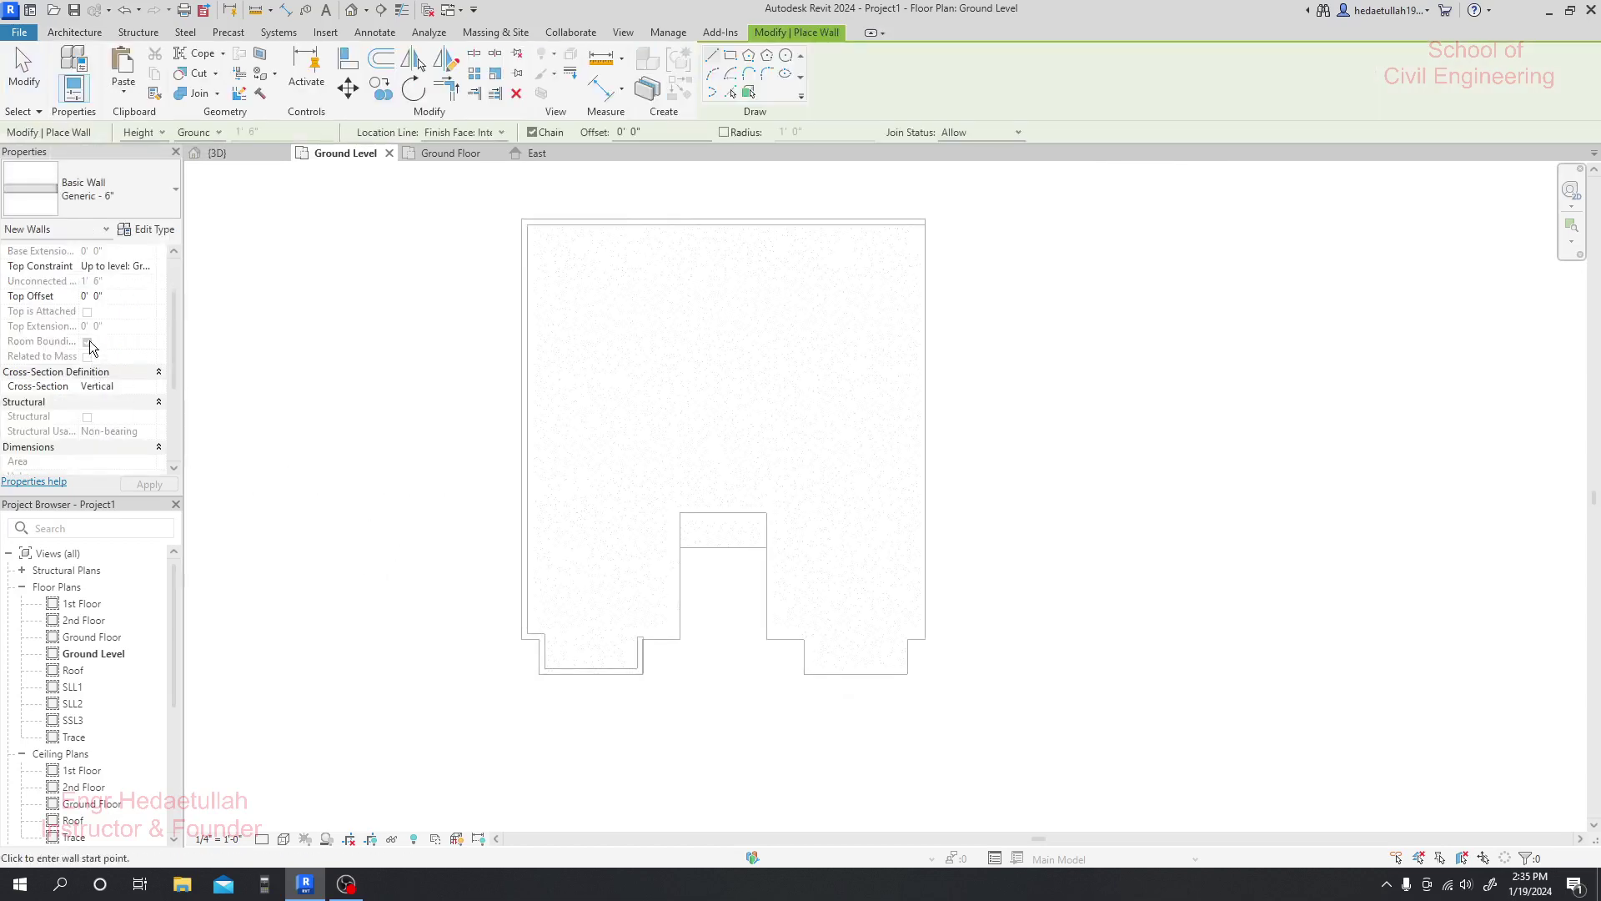
scroll(92, 349, up, 2)
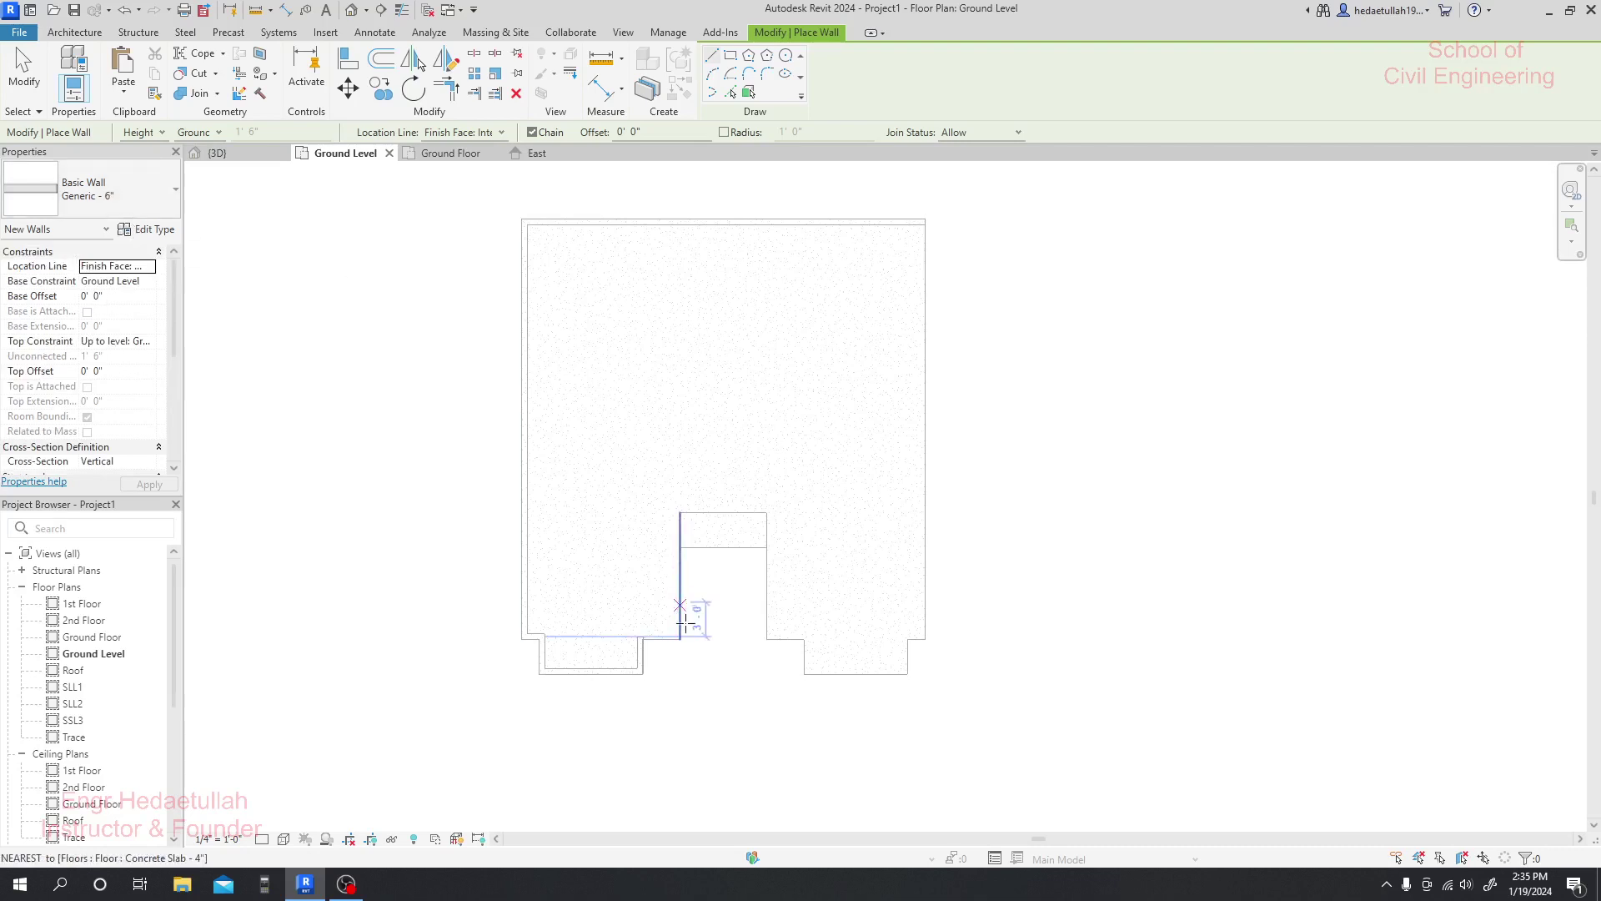
scroll(686, 623, up, 2)
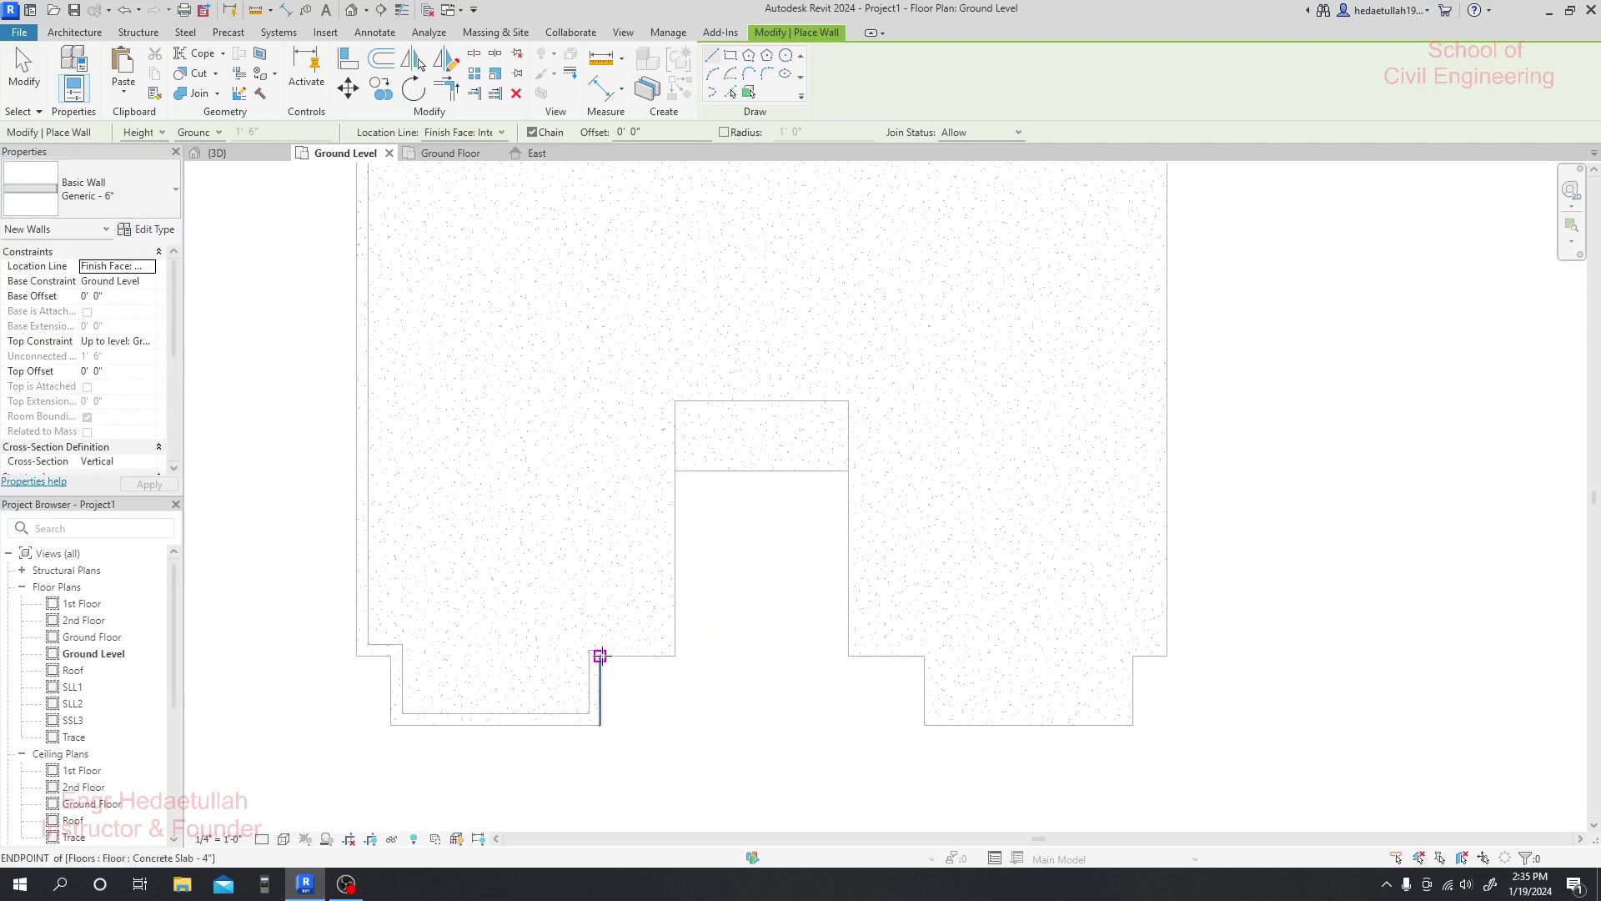
click(600, 656)
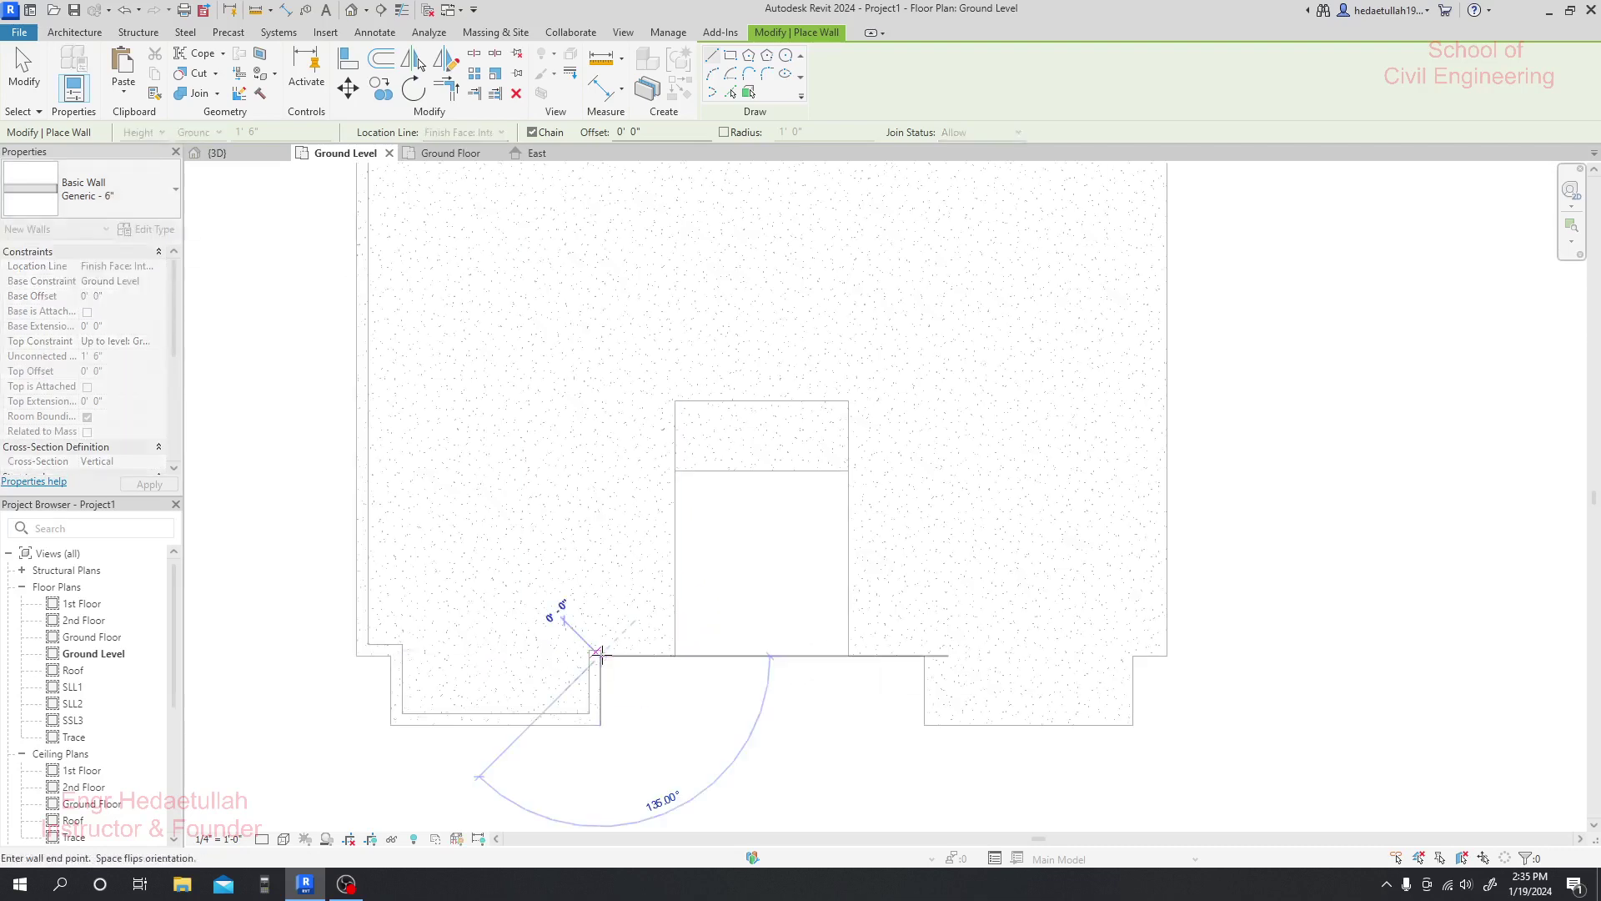
click(675, 657)
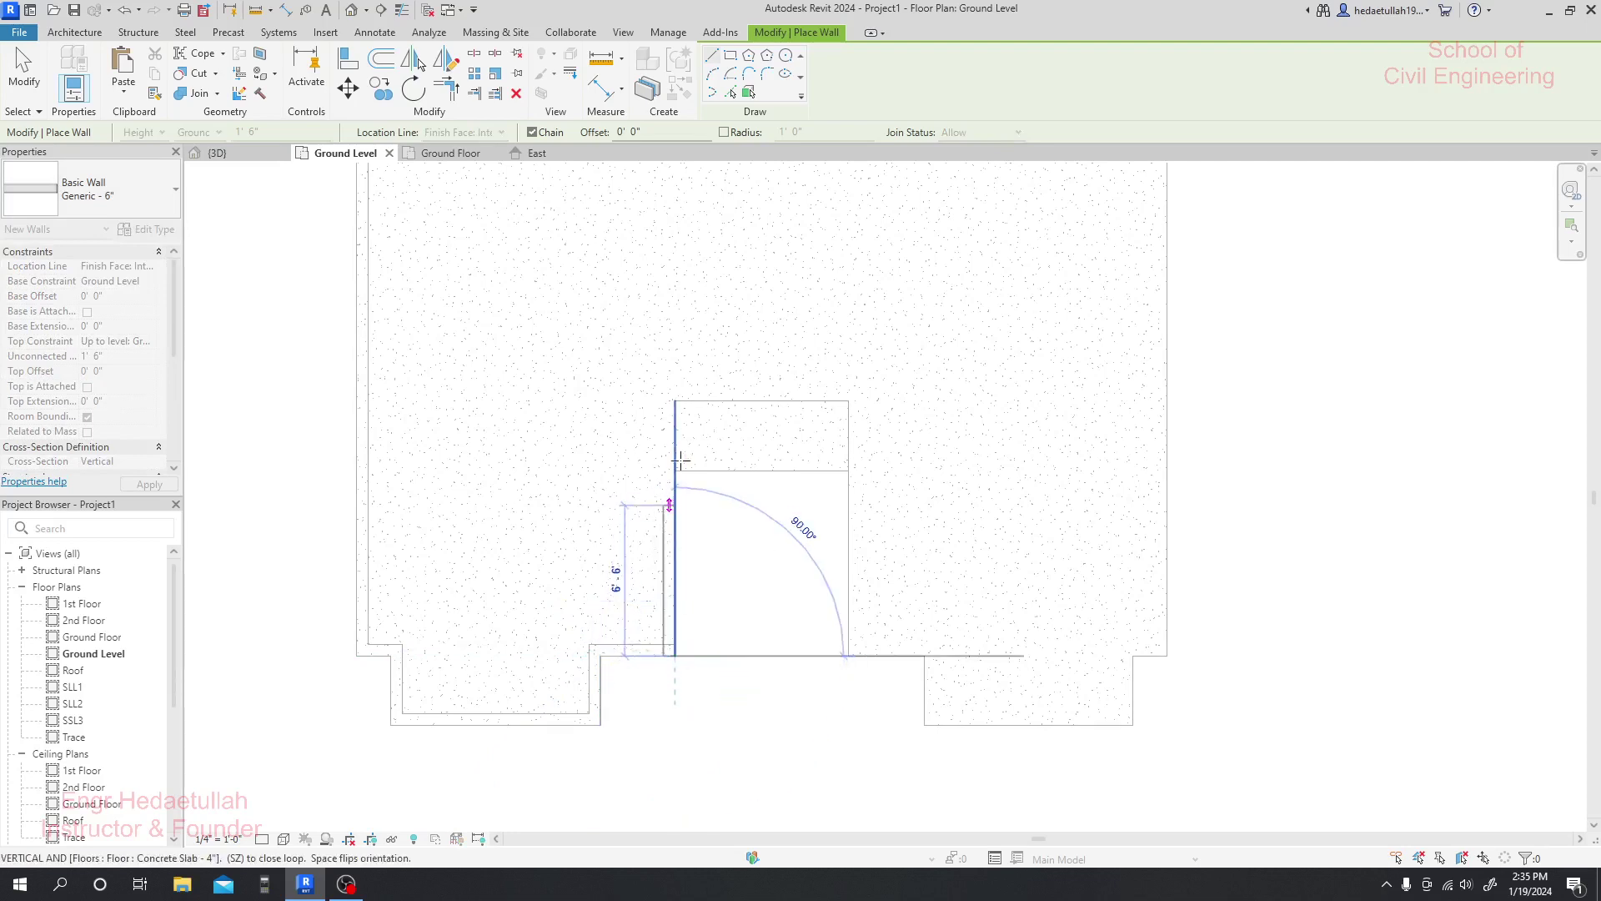
- Continue the base wall chain around the stair recess along its left side, back edge and right side
click(675, 400)
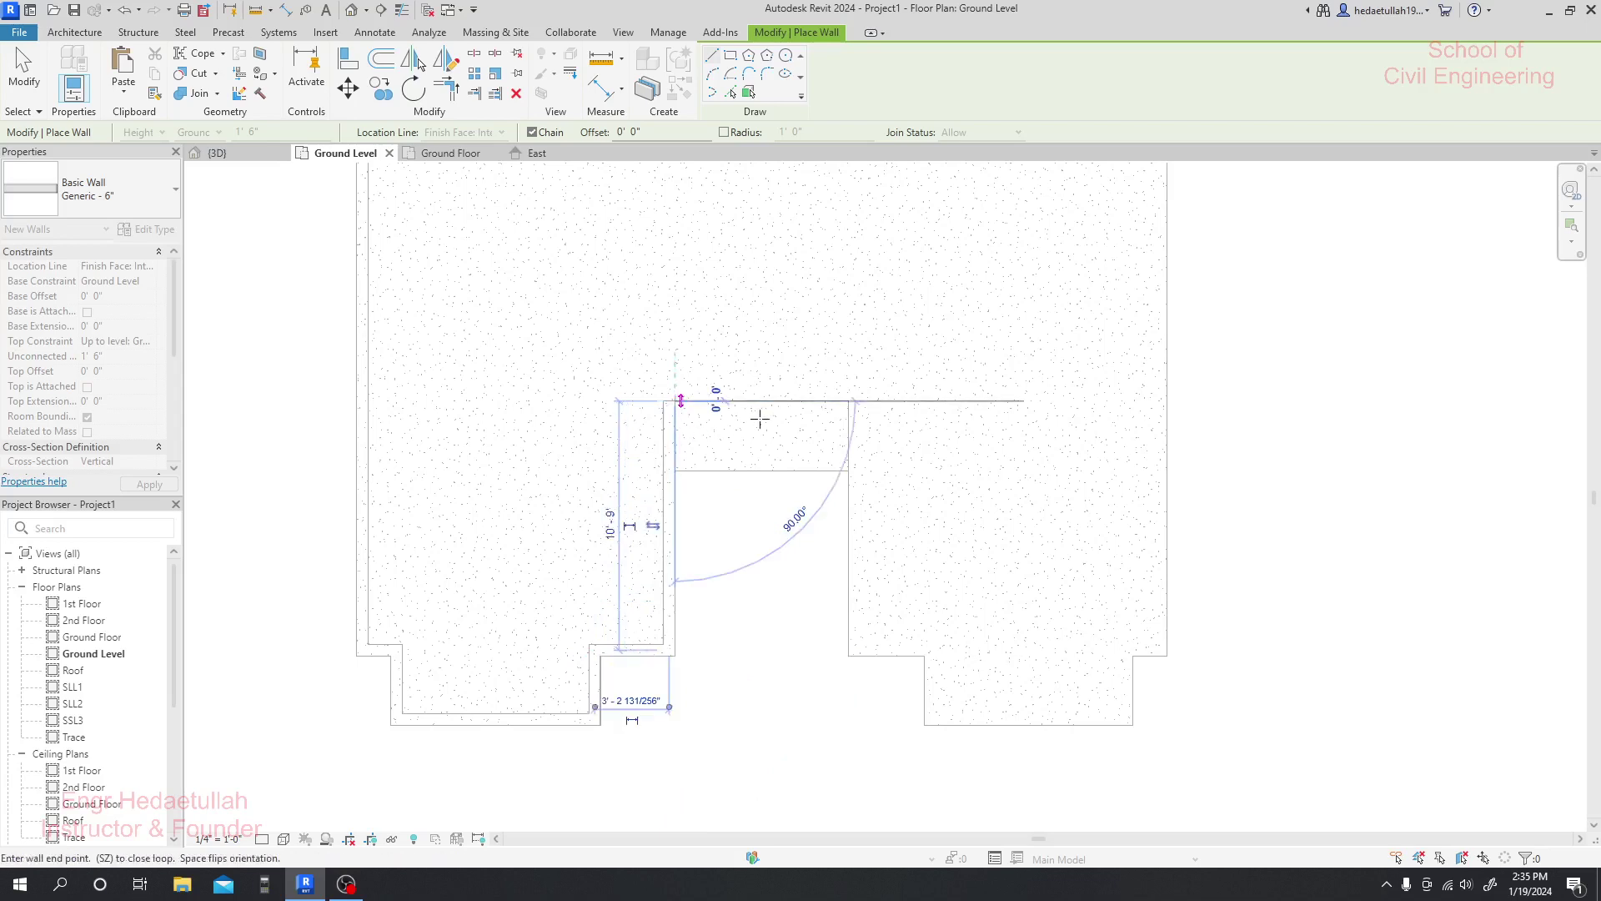
click(849, 400)
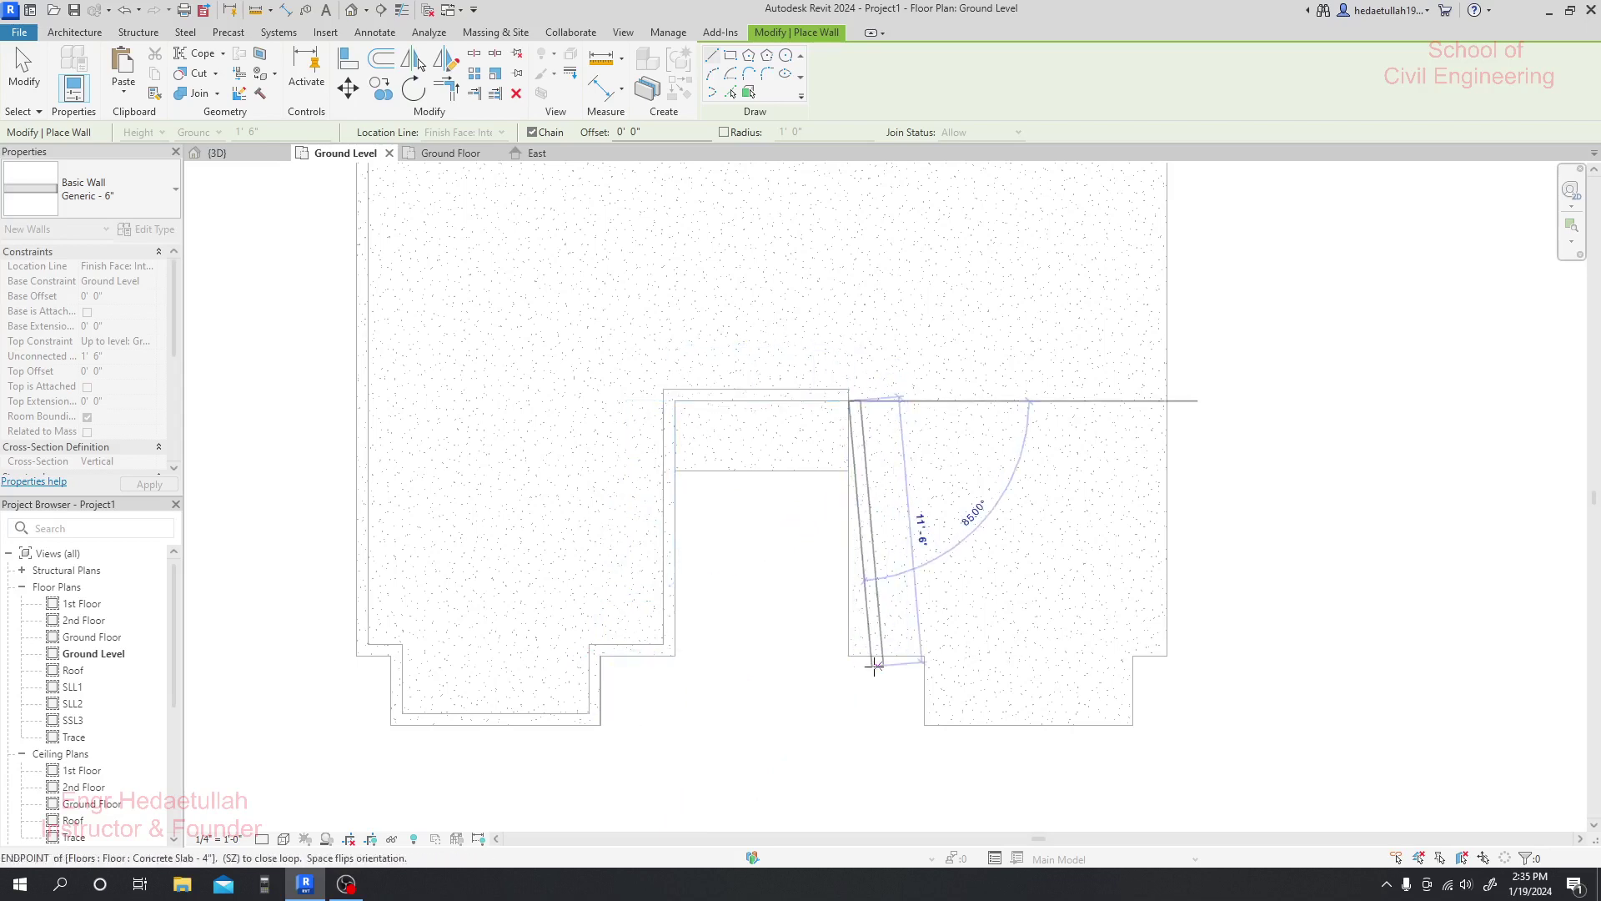
click(852, 651)
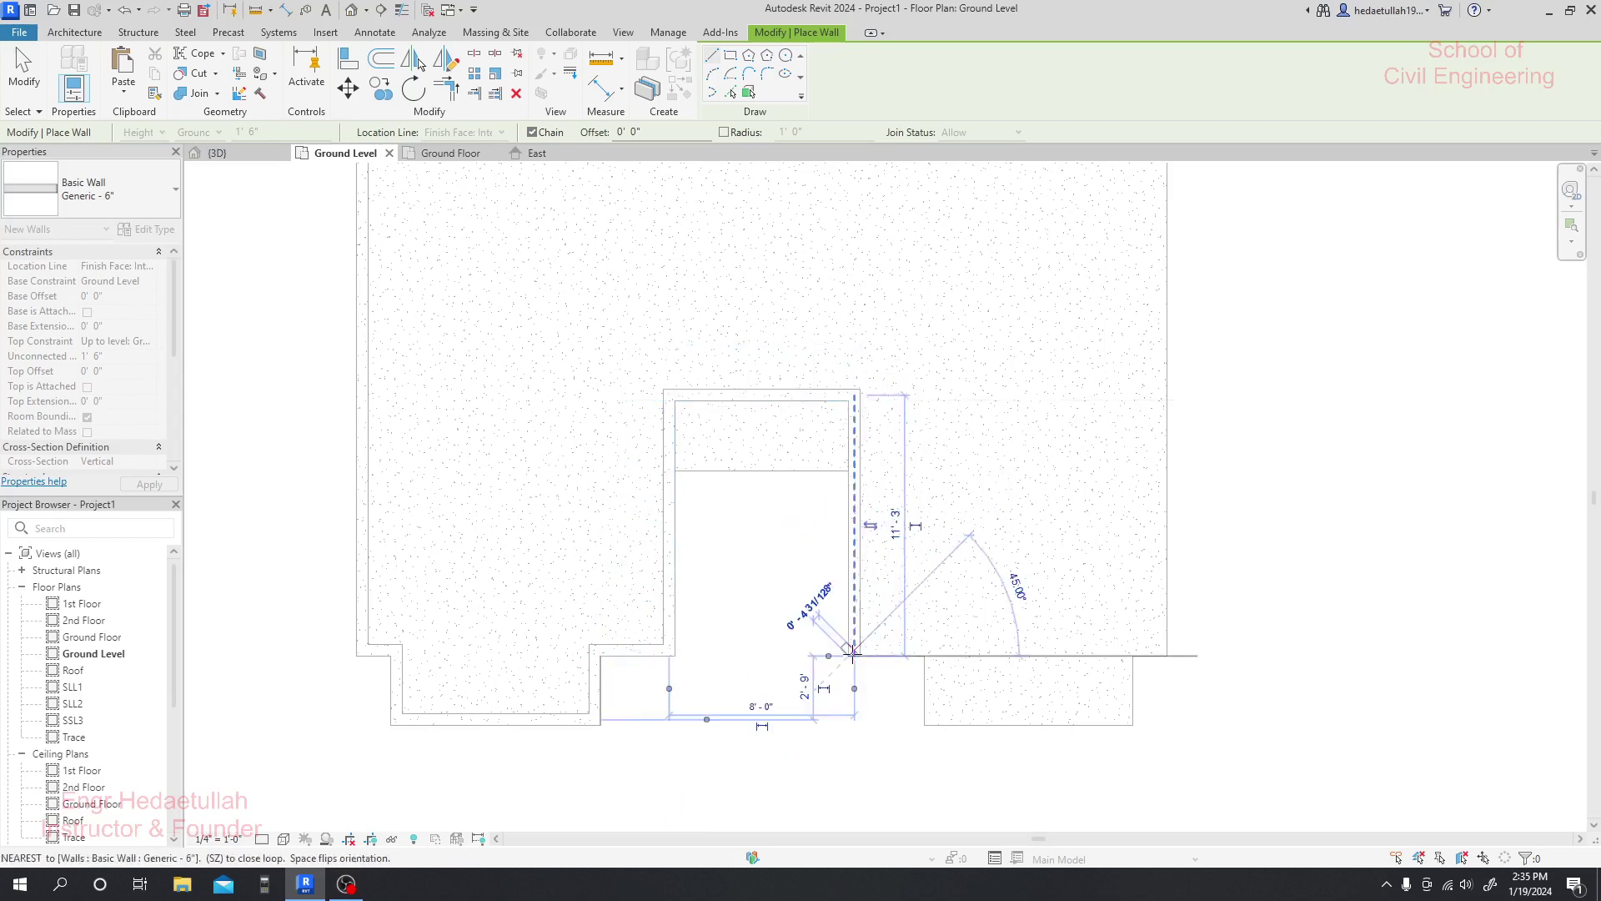
- Trace the base walls around the right balcony's slab outline up to the building's front right corner
click(924, 656)
click(924, 725)
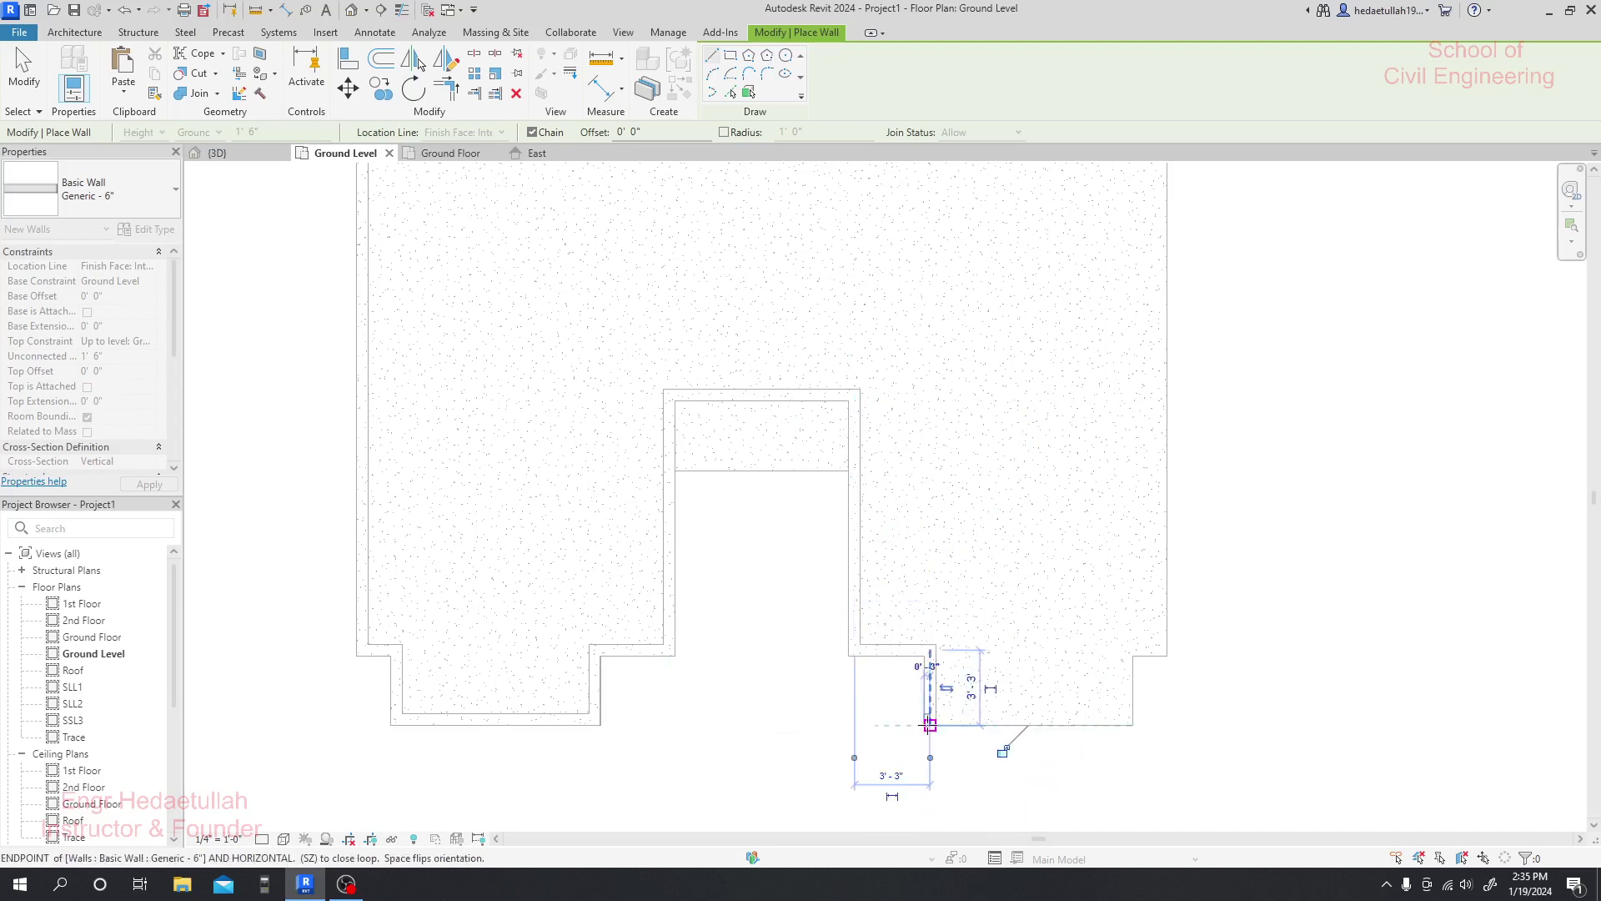
click(1132, 721)
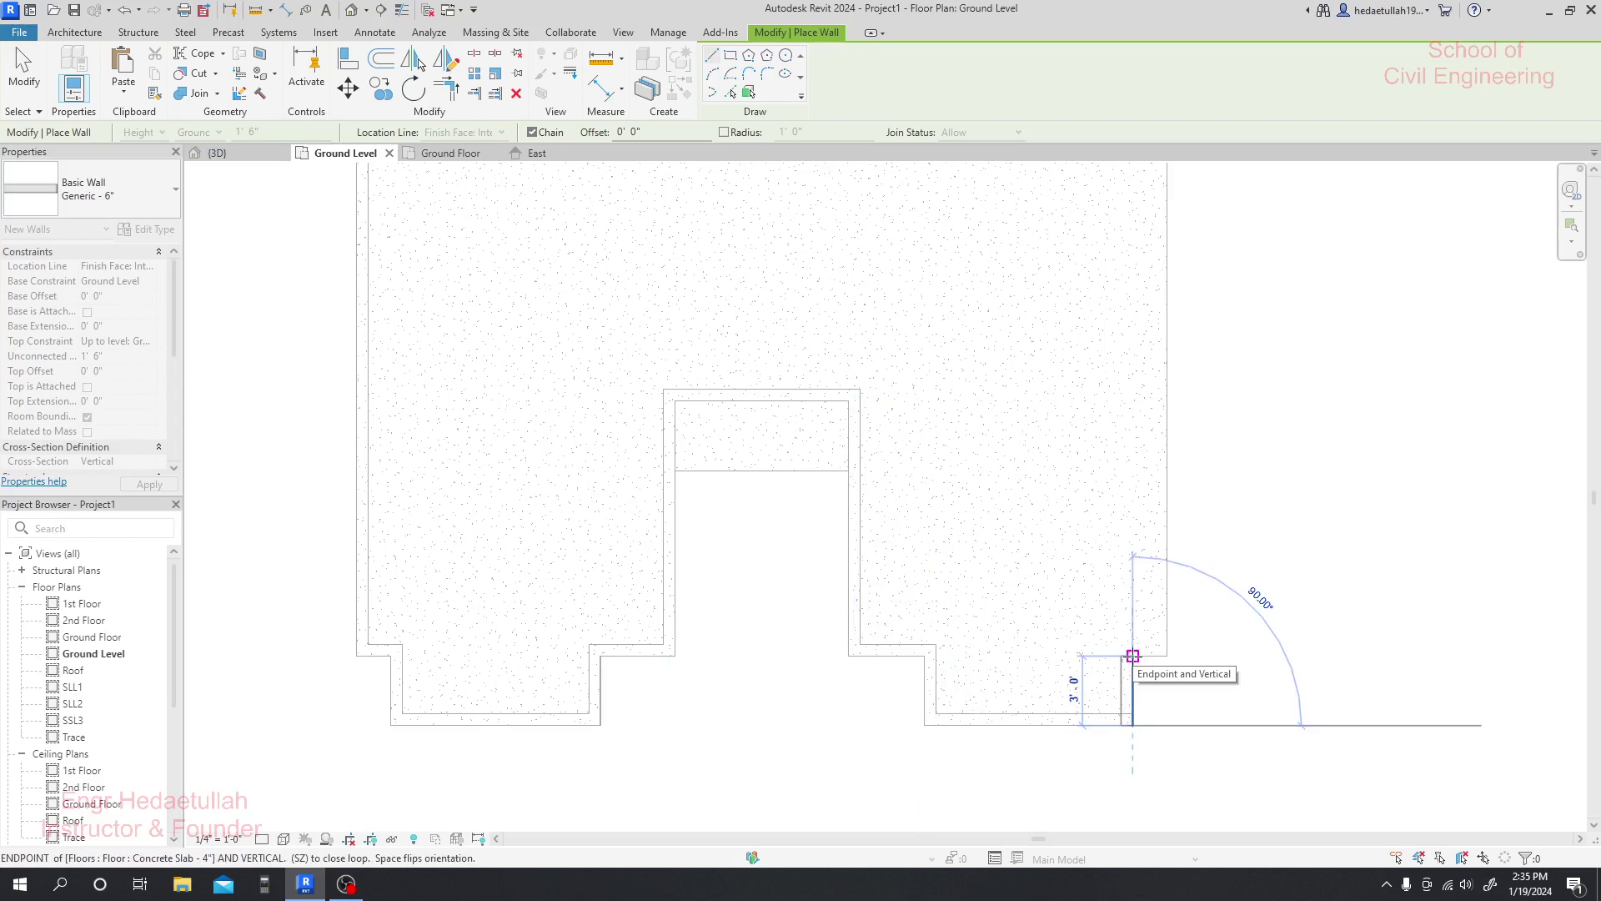
click(1133, 655)
click(1166, 656)
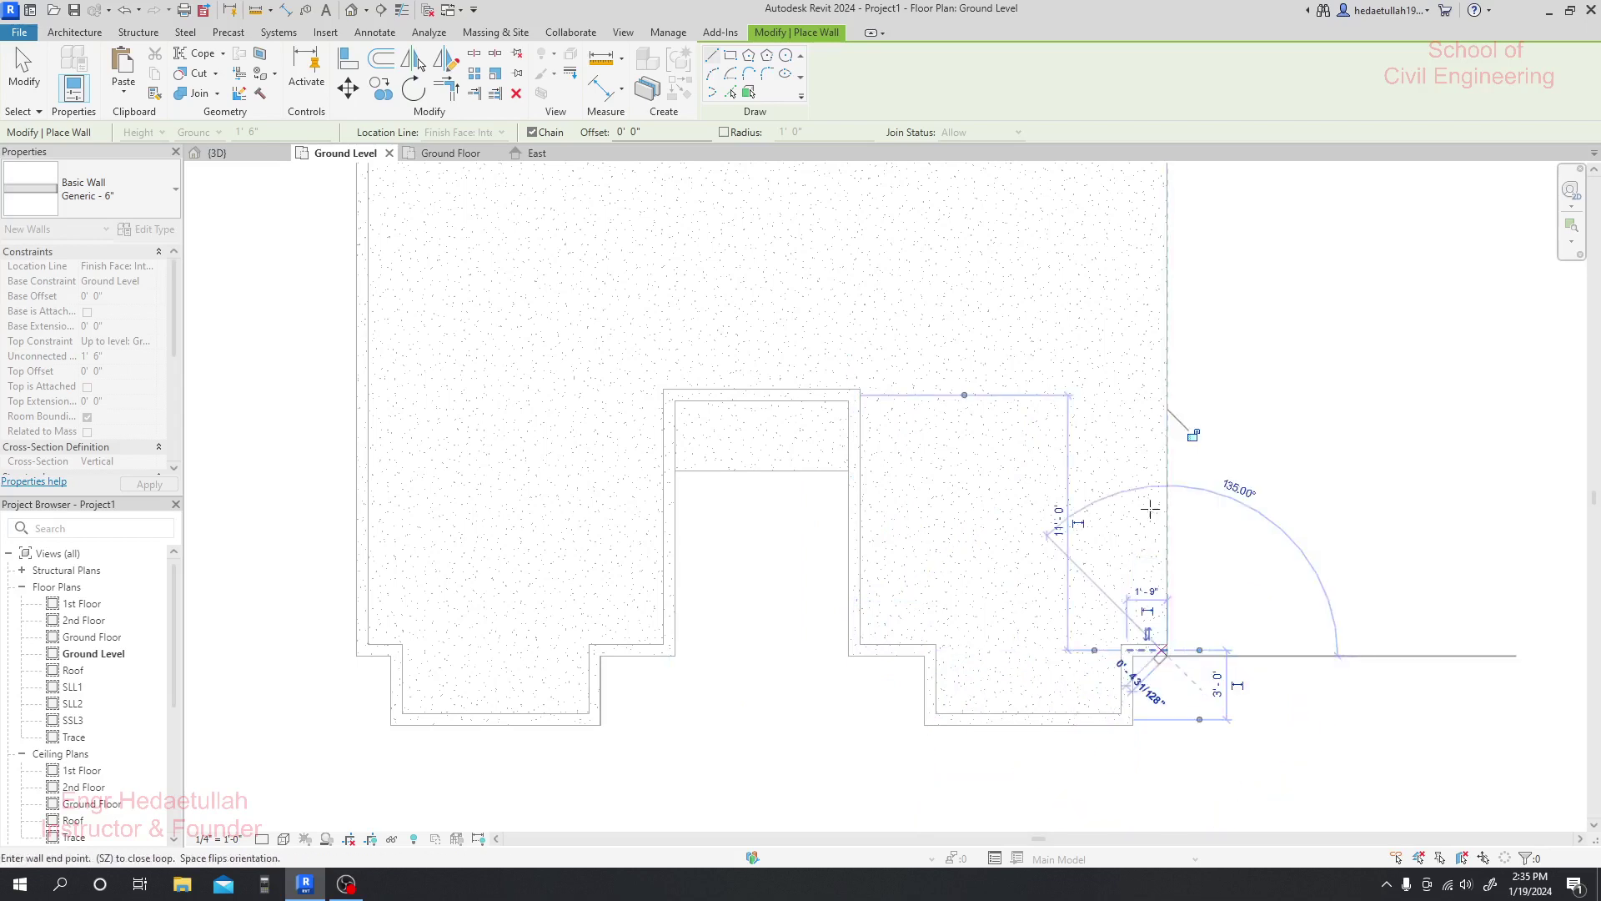
- Close the perimeter with a base wall along the building's right side to the rear right corner and finish the wall command
scroll(1193, 645, down, 2)
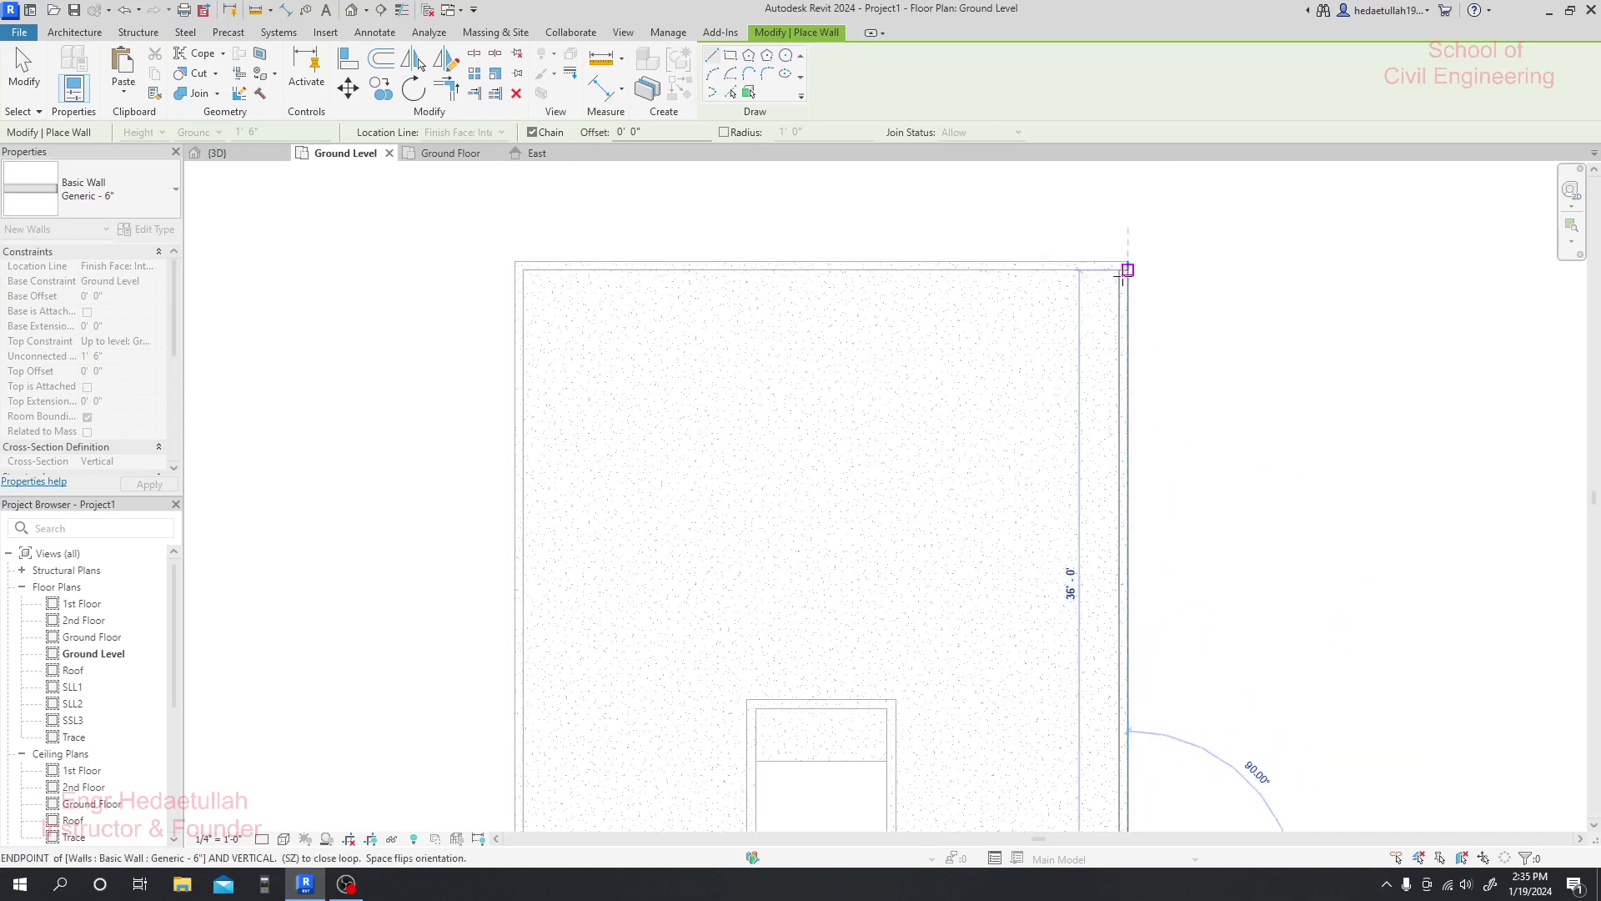
click(1125, 272)
key(Escape)
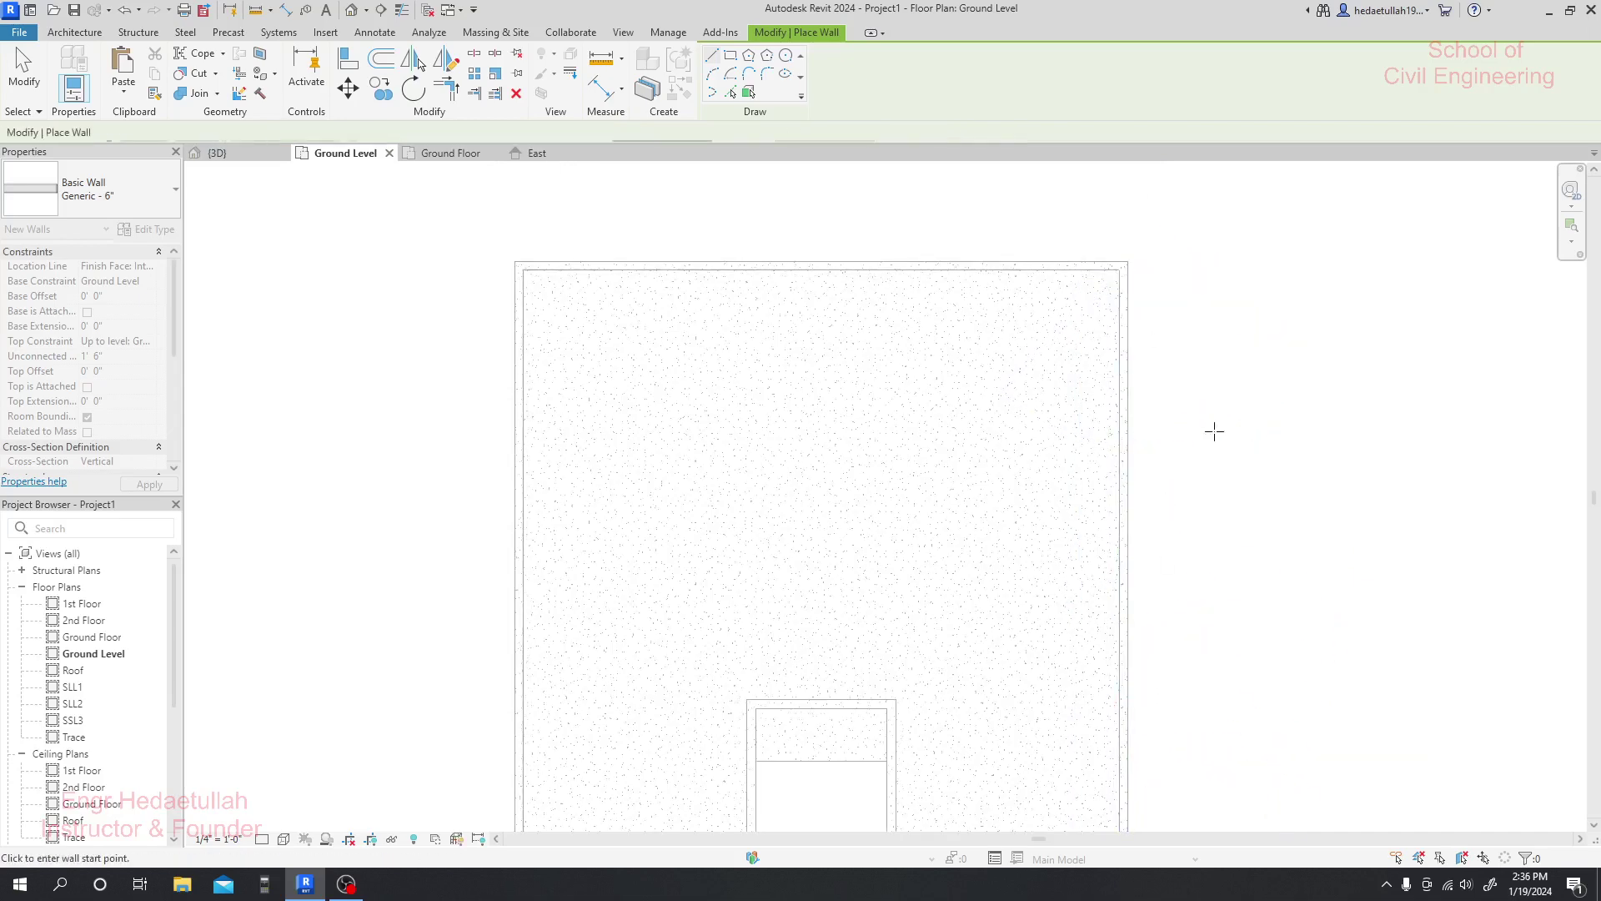
scroll(514, 347, down, 5)
key(Escape)
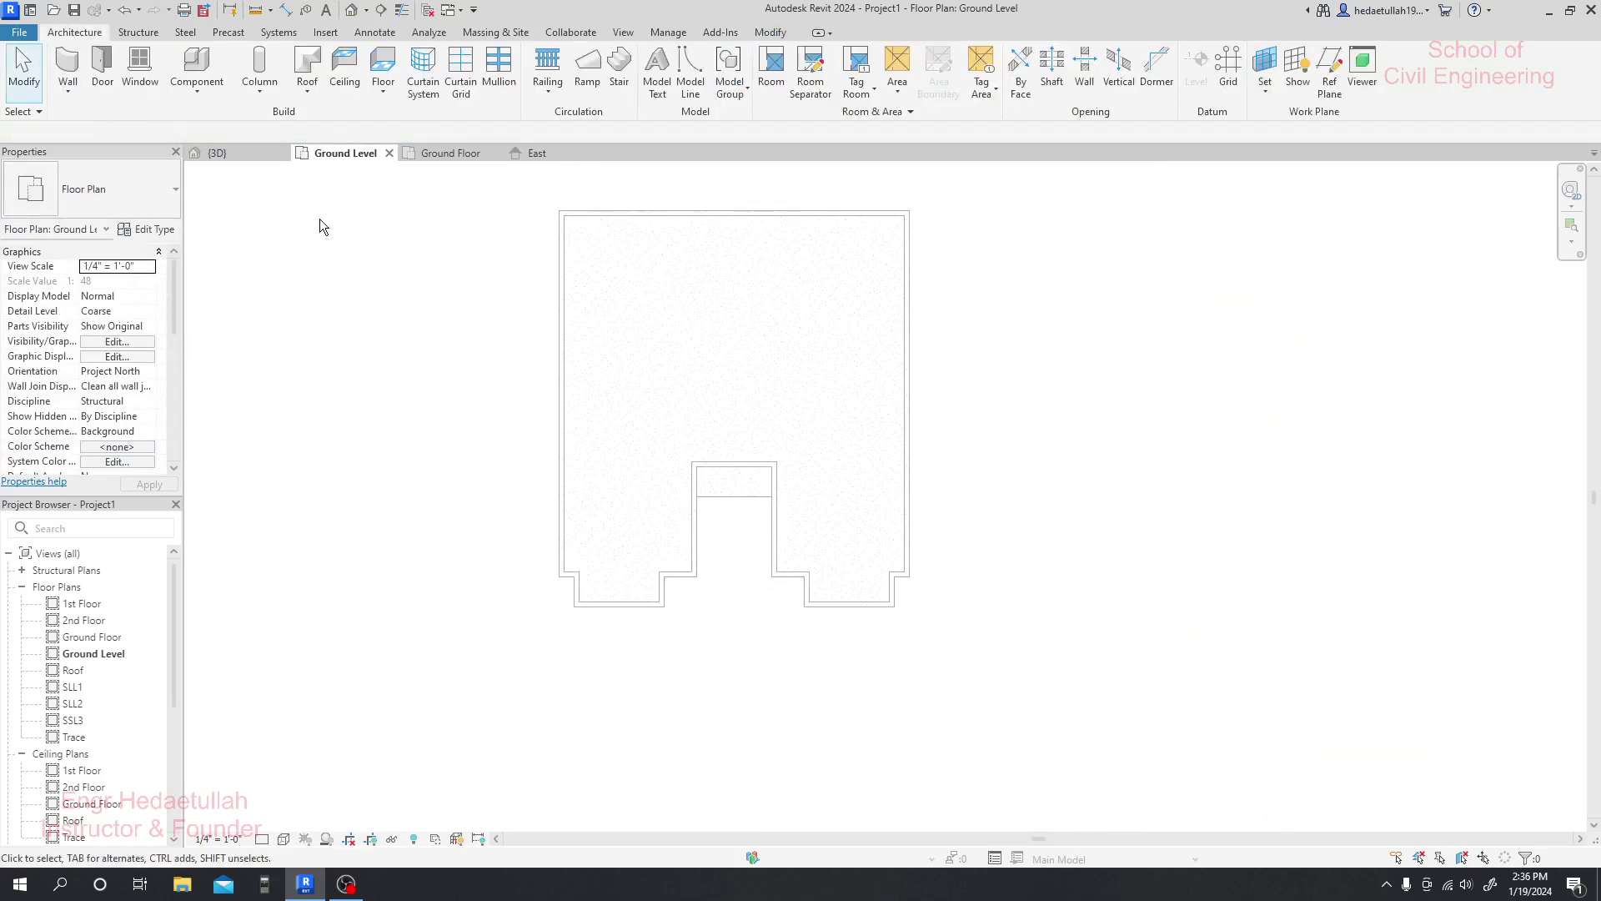
- Examine the new base walls around the front balconies and stair entrance in the 3D view
click(234, 156)
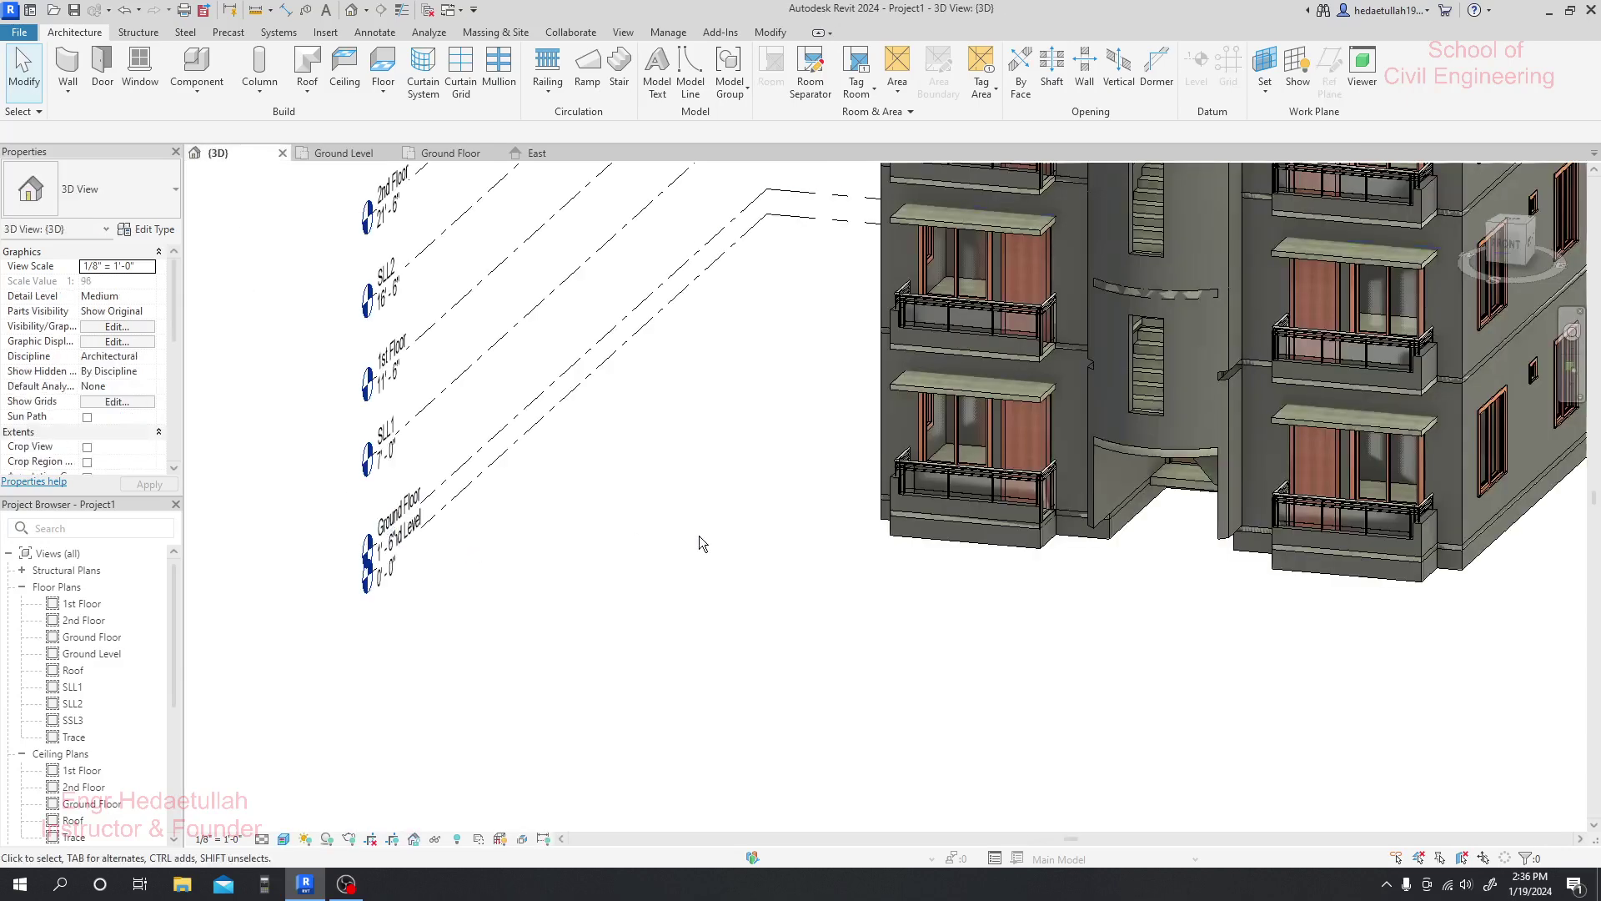
shift+middle_drag(891, 649, 879, 550)
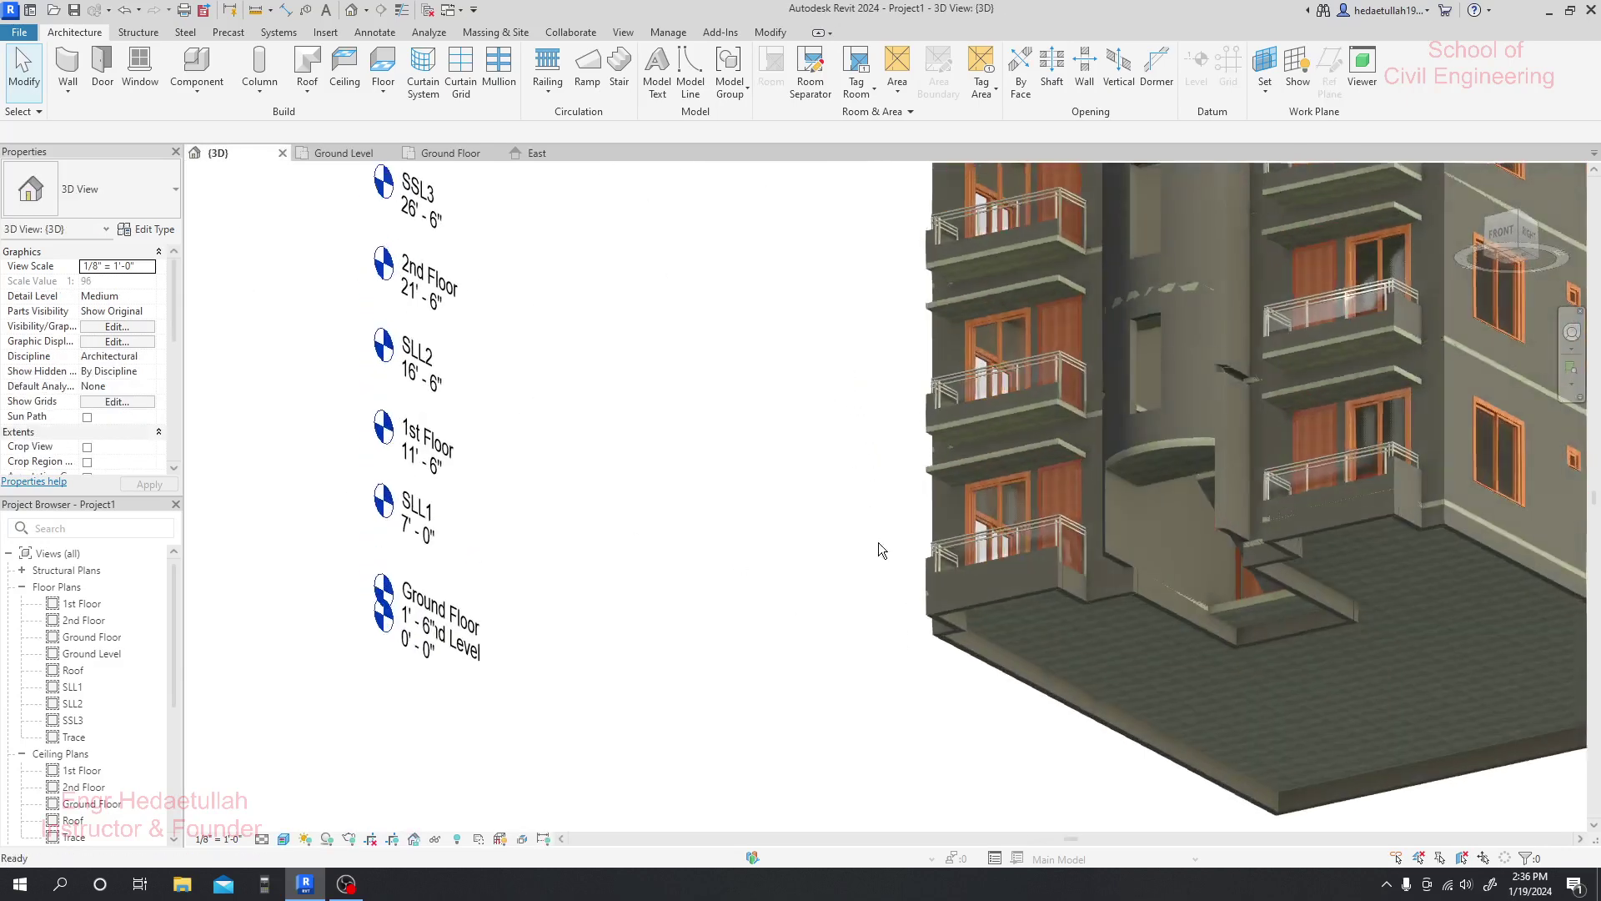
shift+middle_drag(907, 630, 1131, 328)
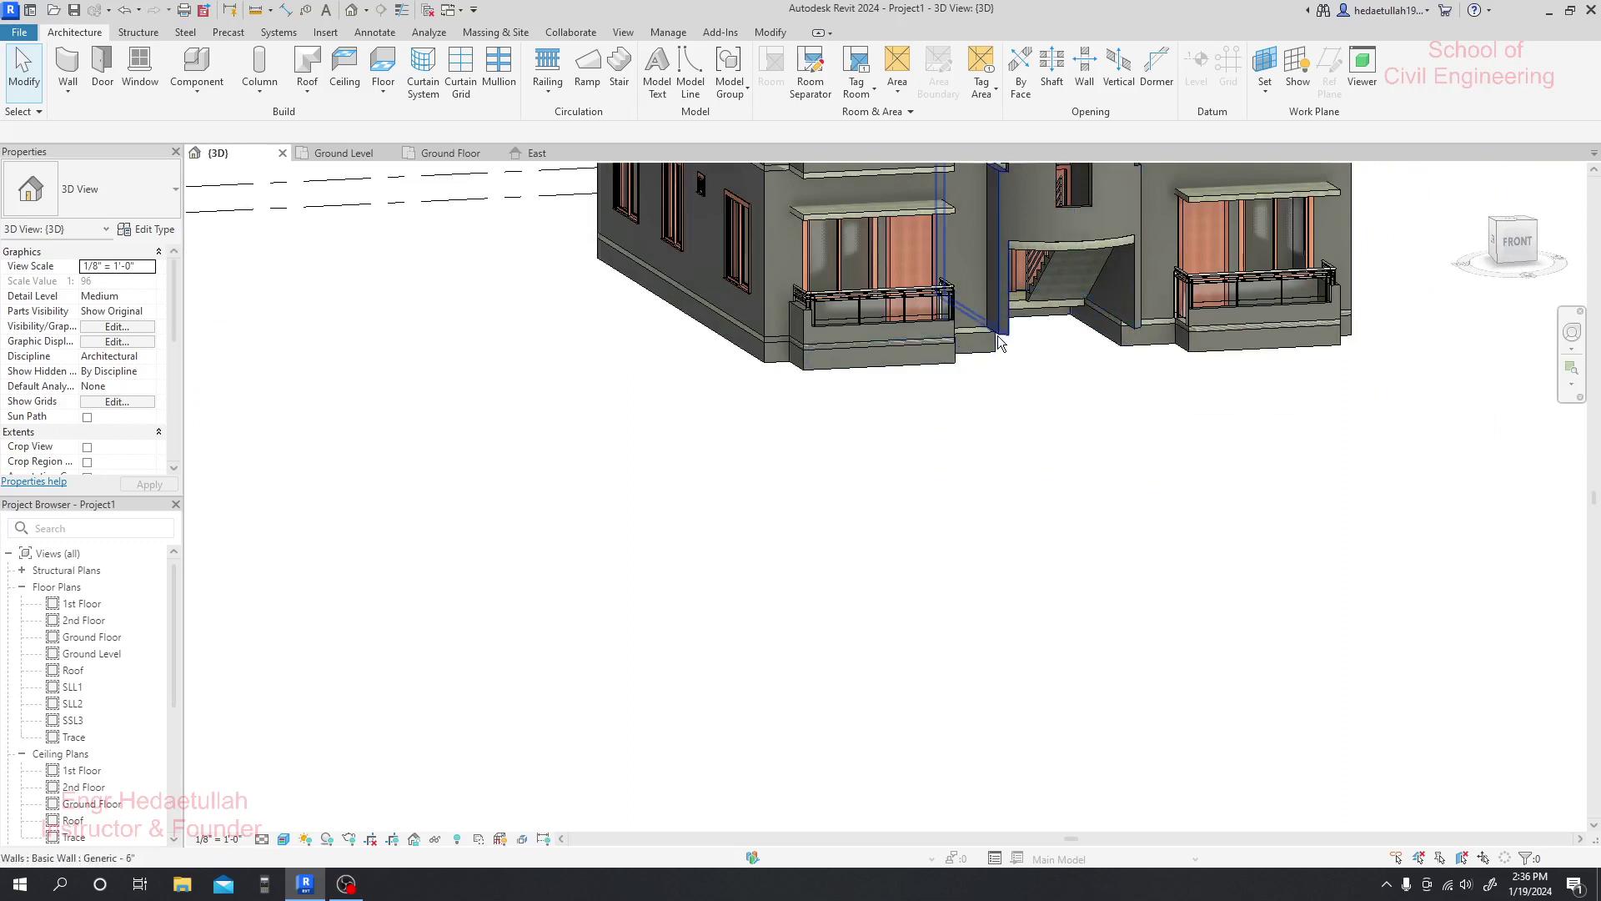
- Set the Ground Level plan's underlay top level to SLL1
click(325, 155)
scroll(720, 636, up, 2)
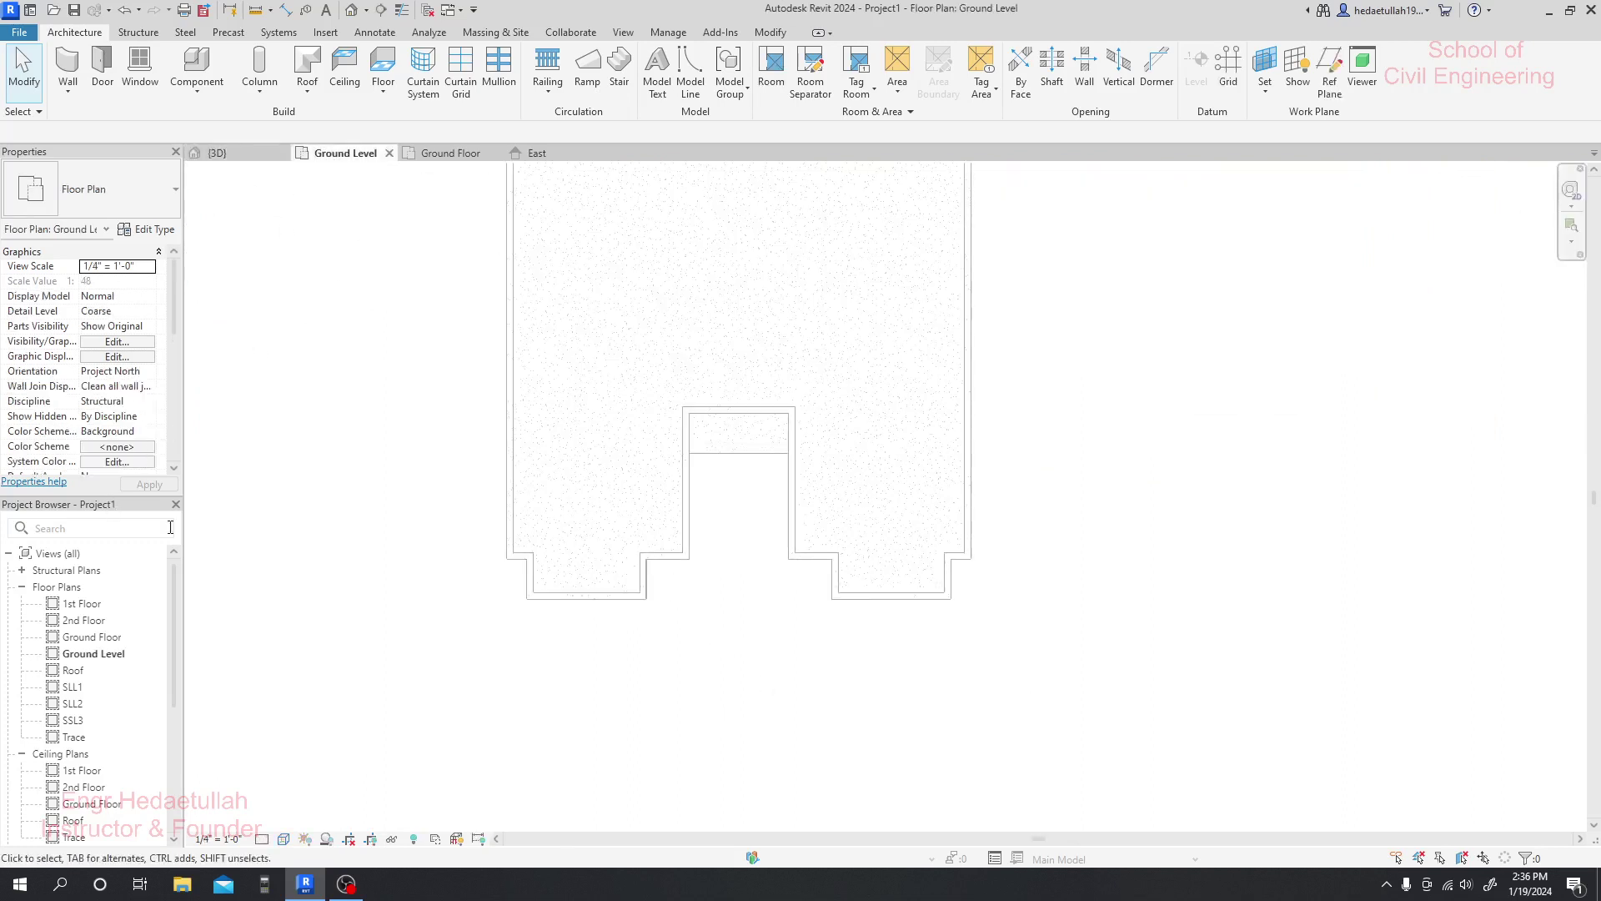
scroll(342, 438, down, 1)
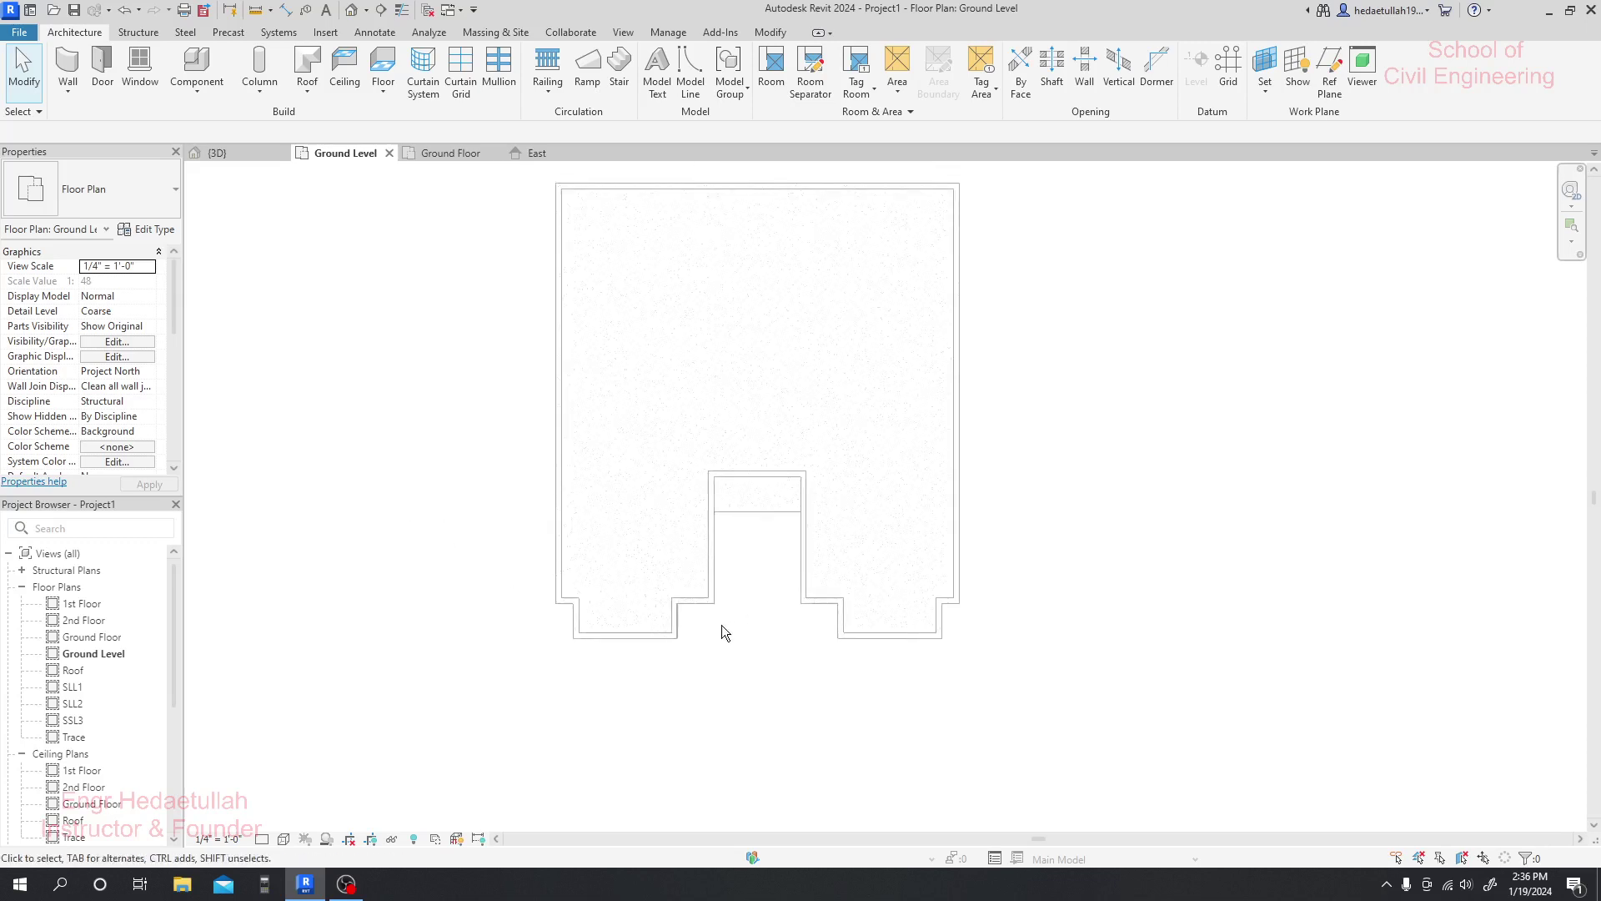
scroll(127, 384, down, 4)
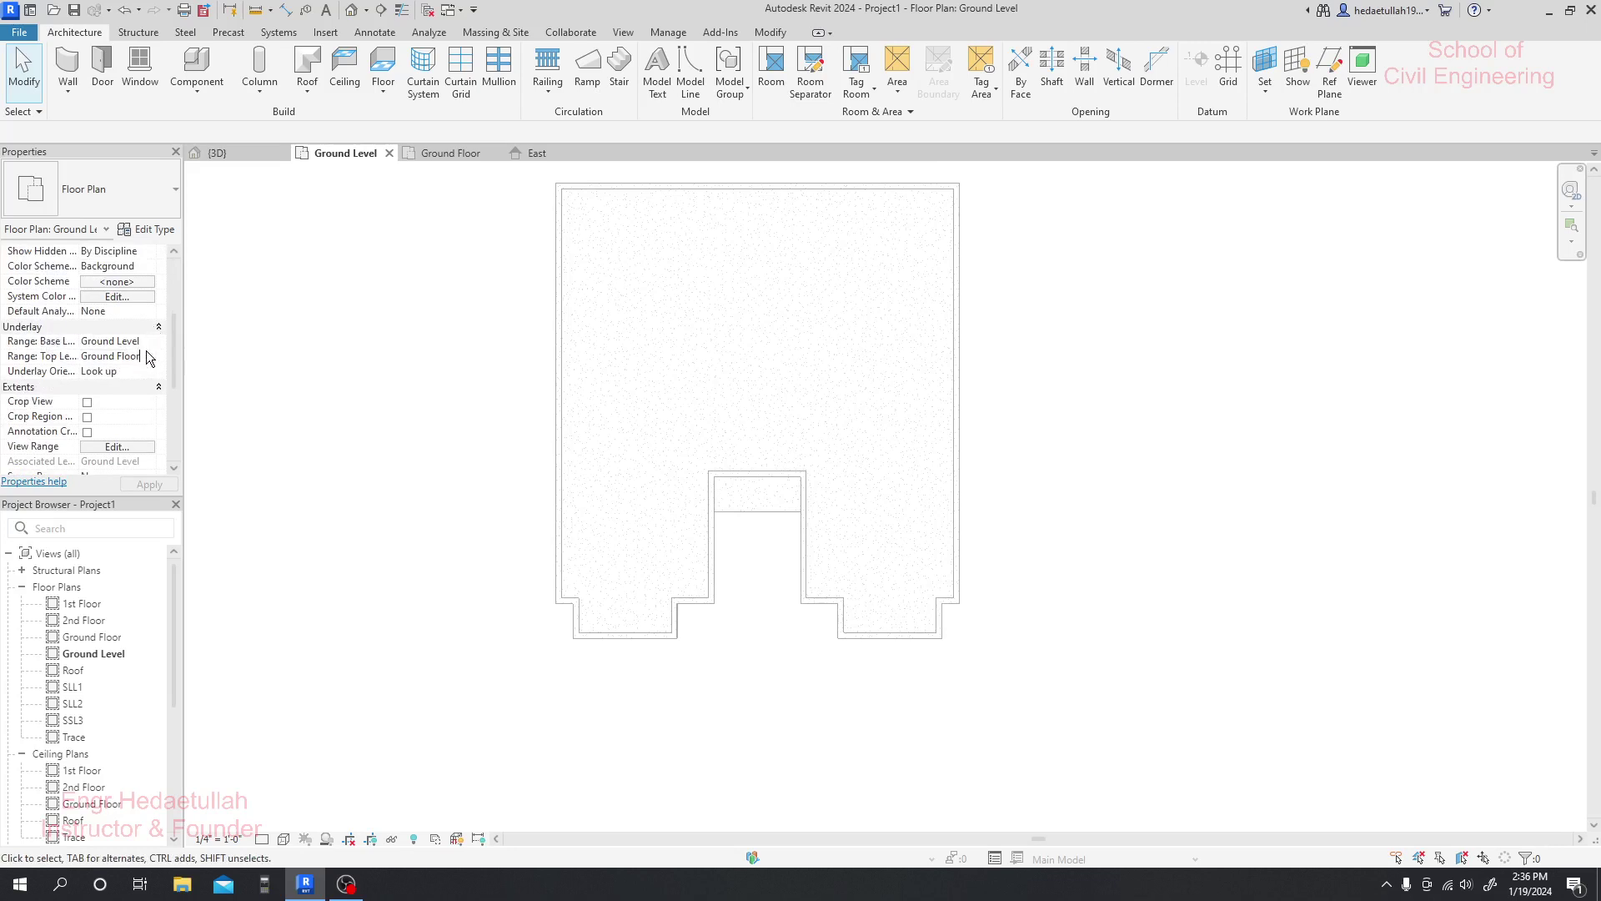
click(149, 357)
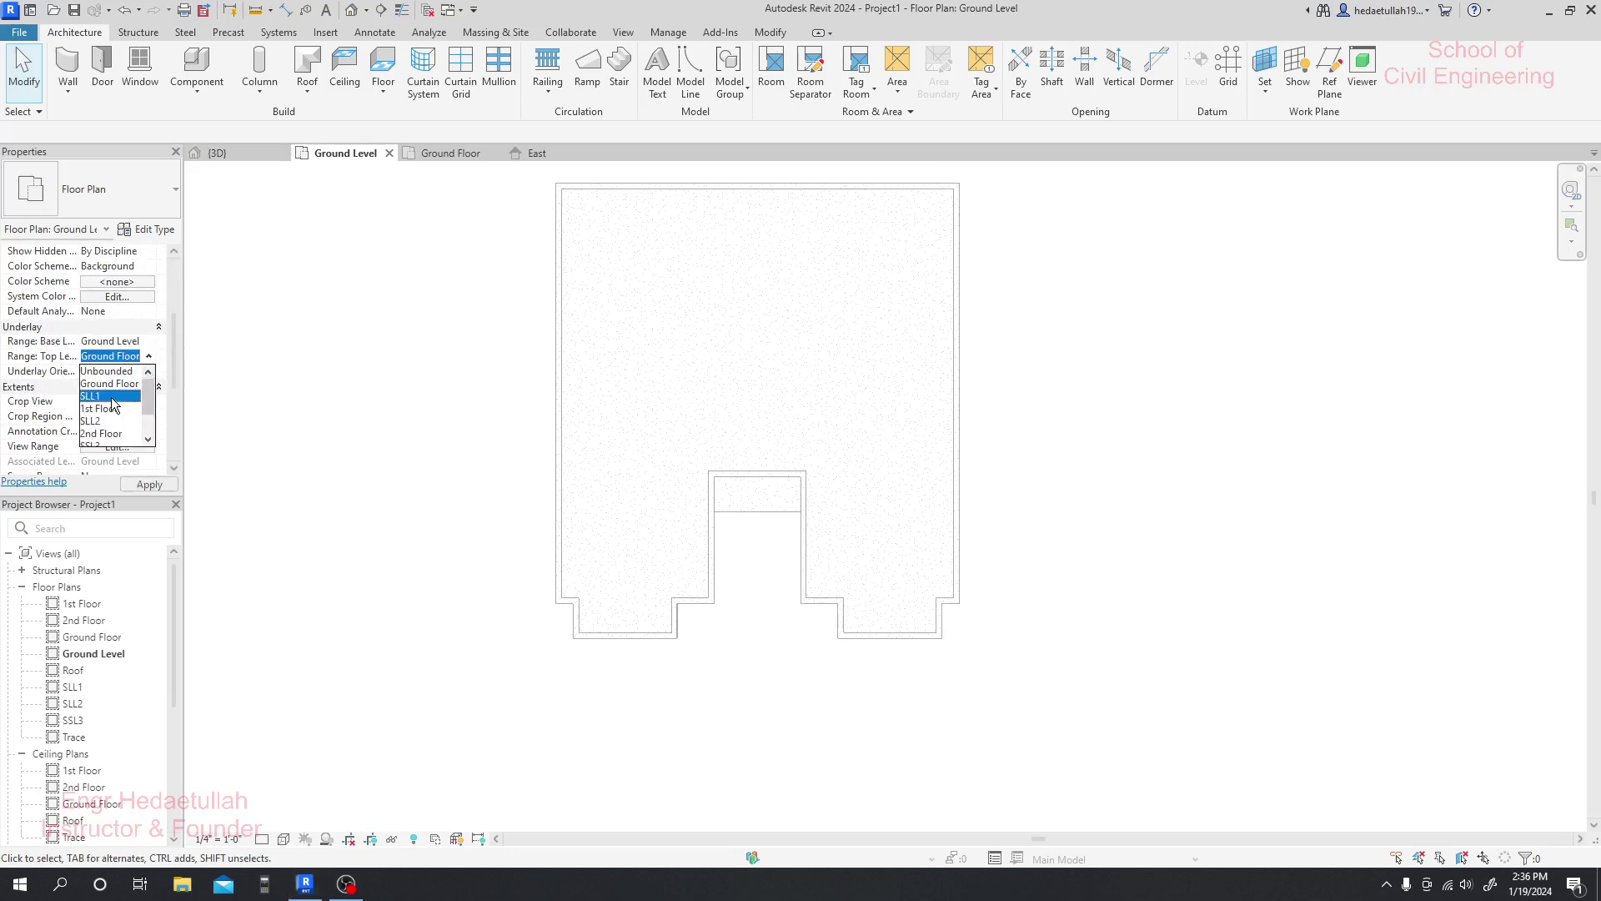
click(108, 396)
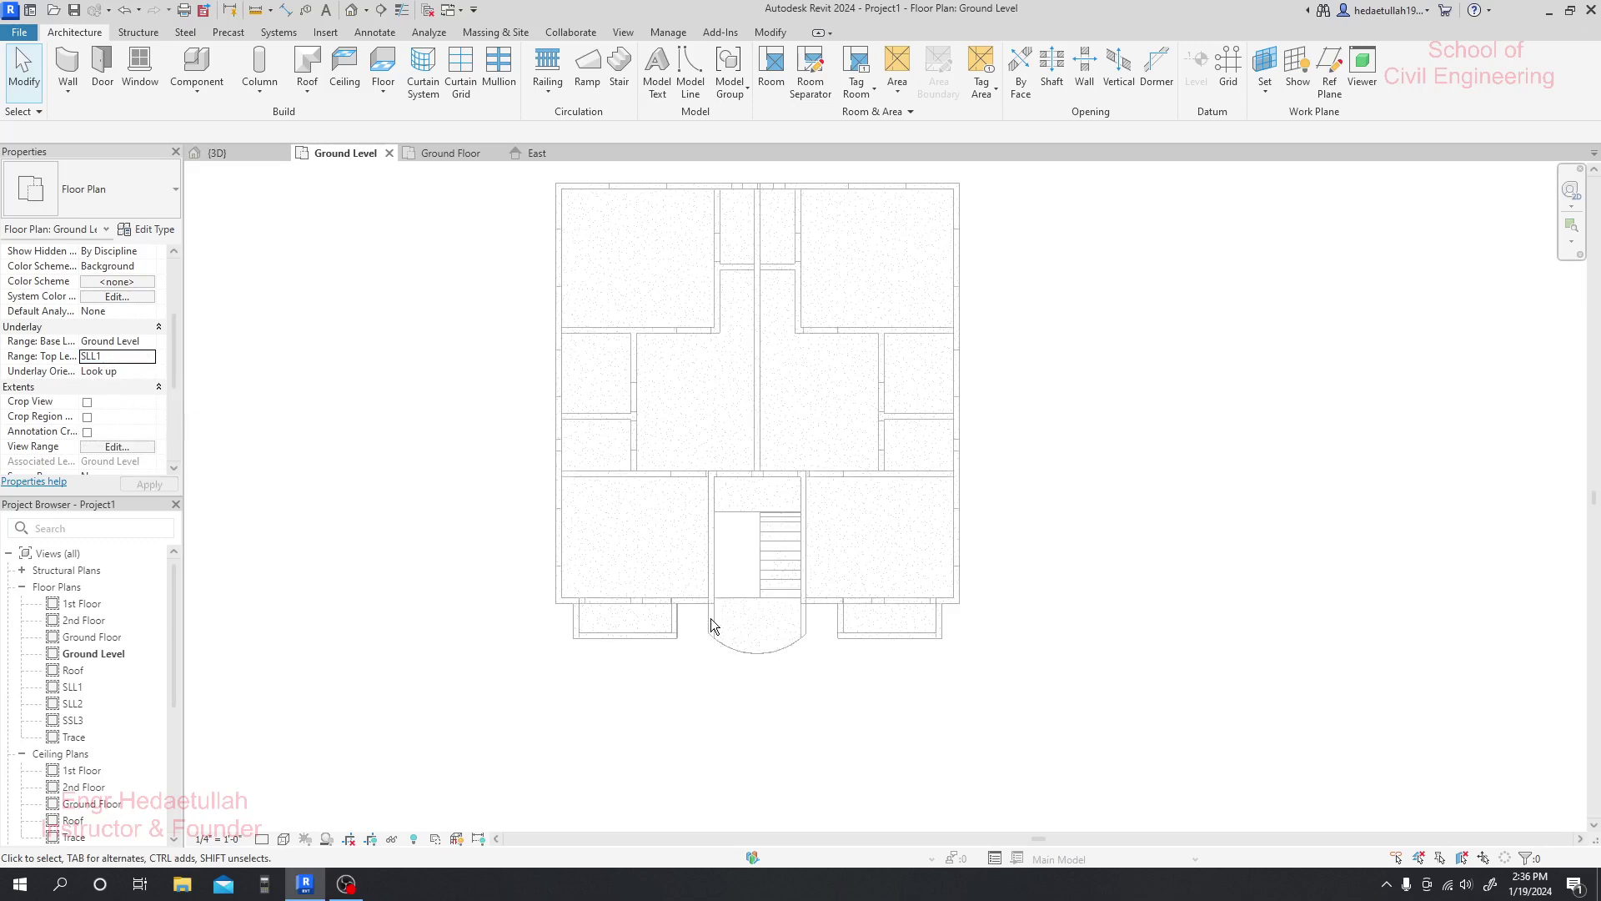
- Draw a Generic - 6" architectural wall on the left side of the entrance, from the front wall to the curved landing's corner
scroll(719, 639, up, 1)
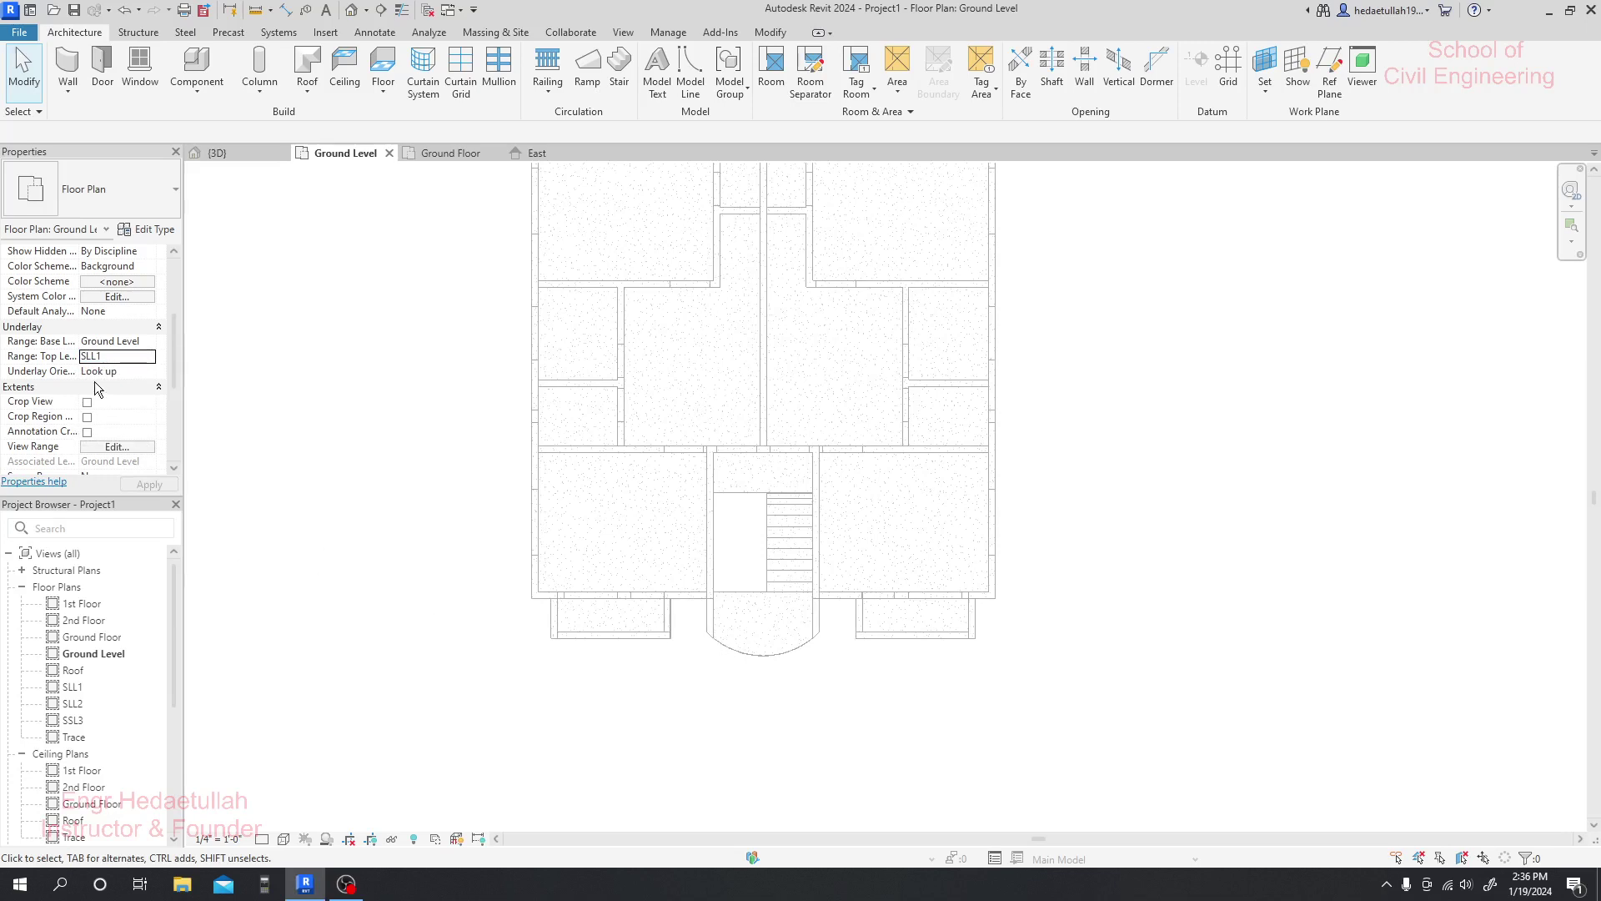
click(68, 88)
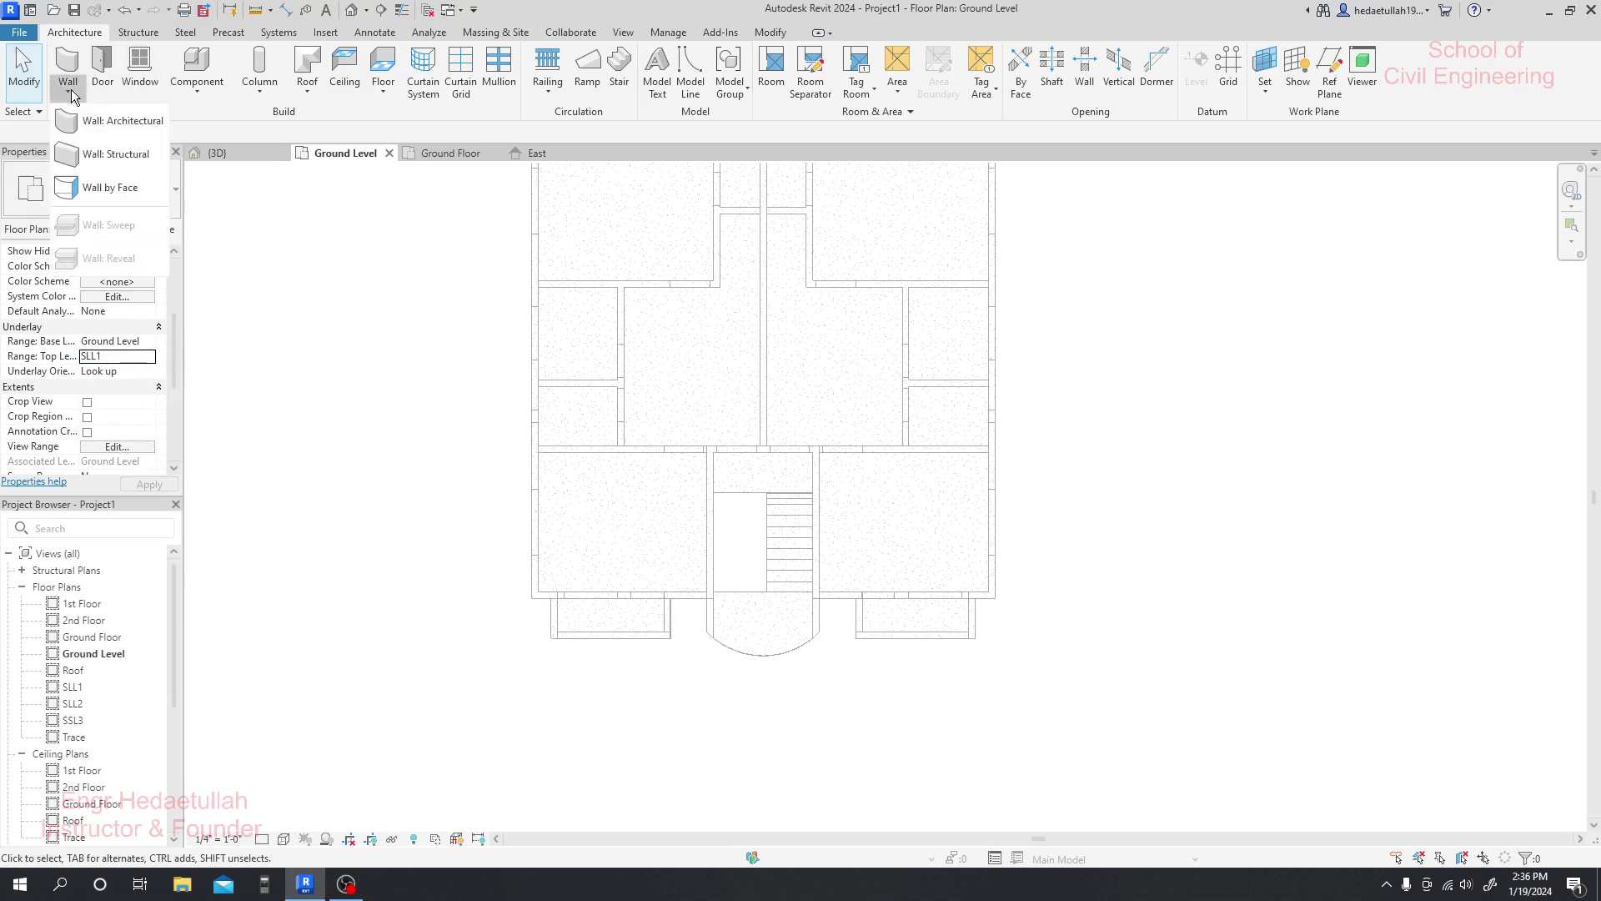
click(84, 125)
scroll(119, 303, up, 4)
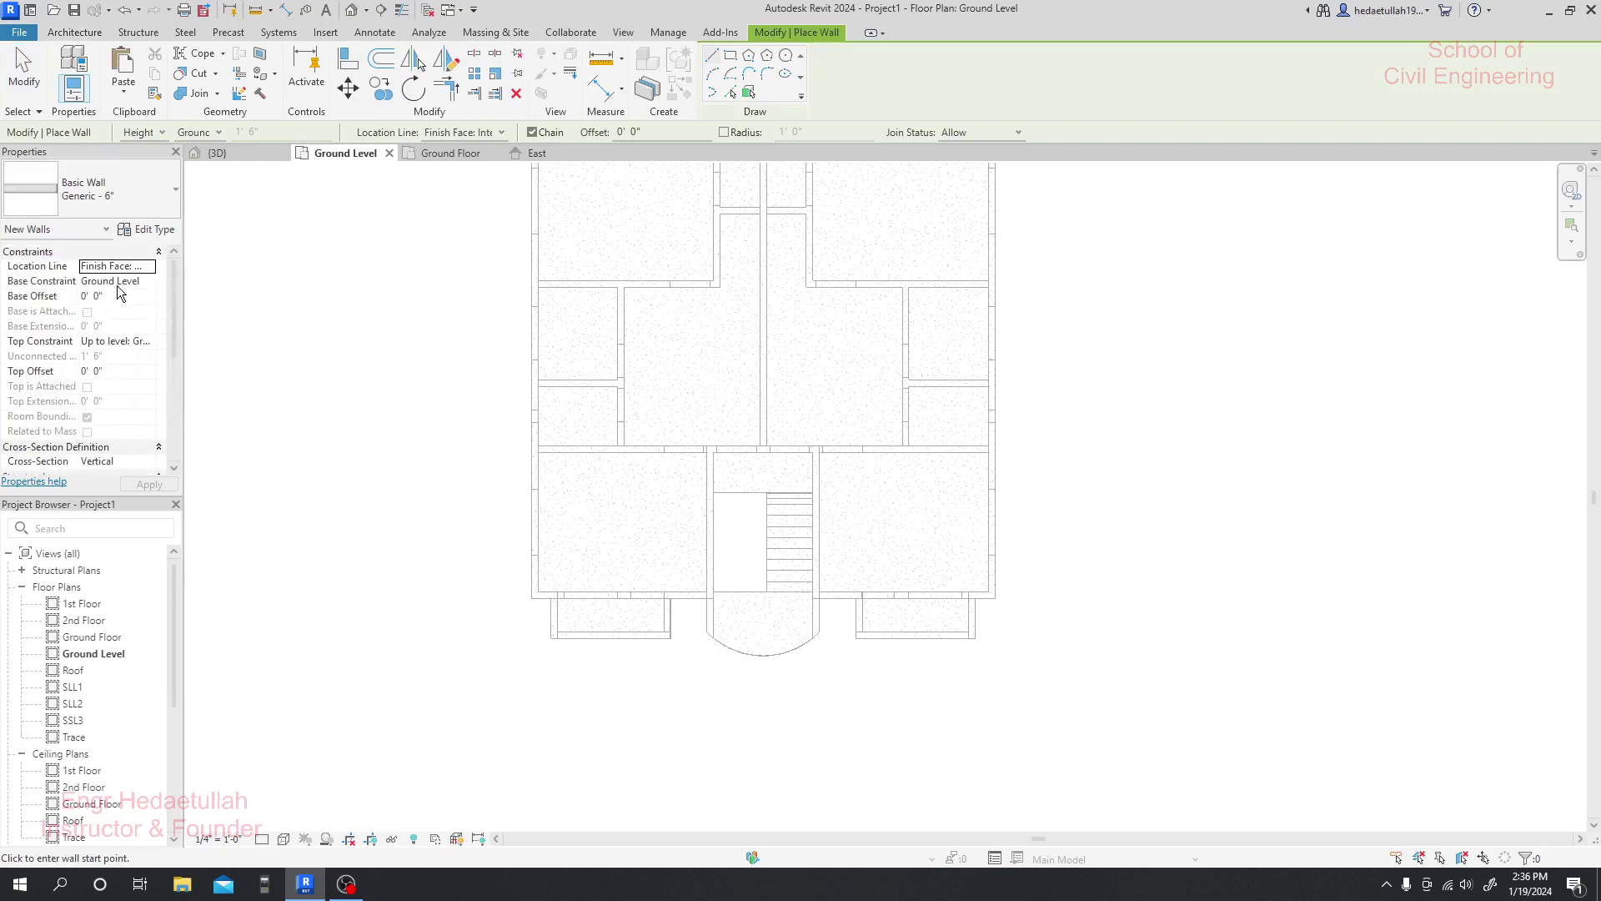
scroll(738, 675, up, 3)
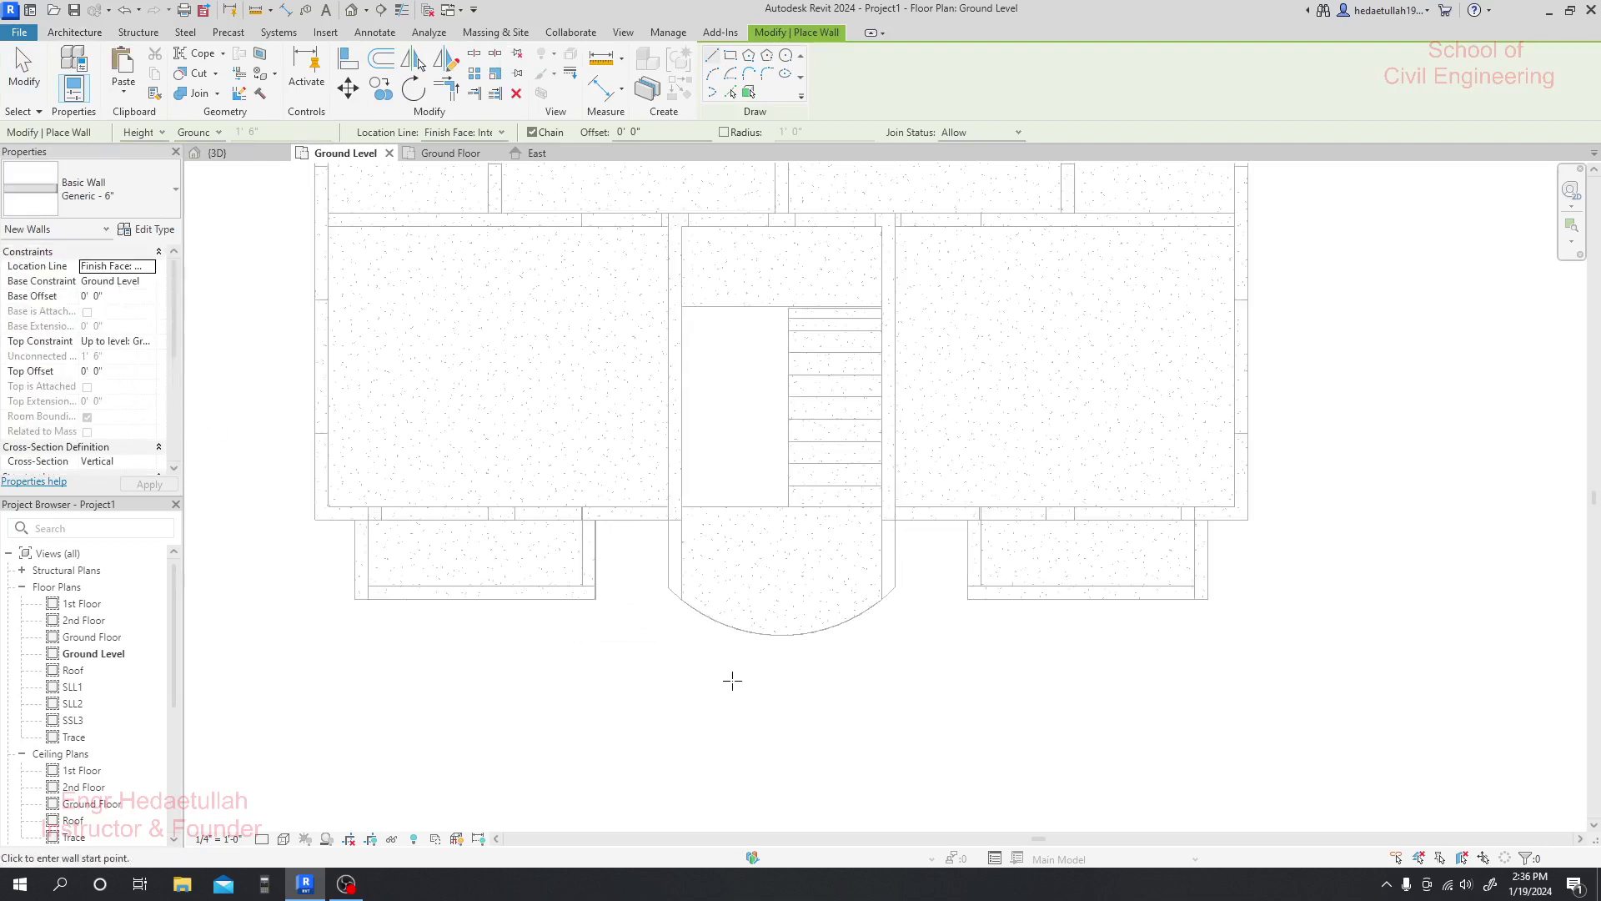
click(668, 520)
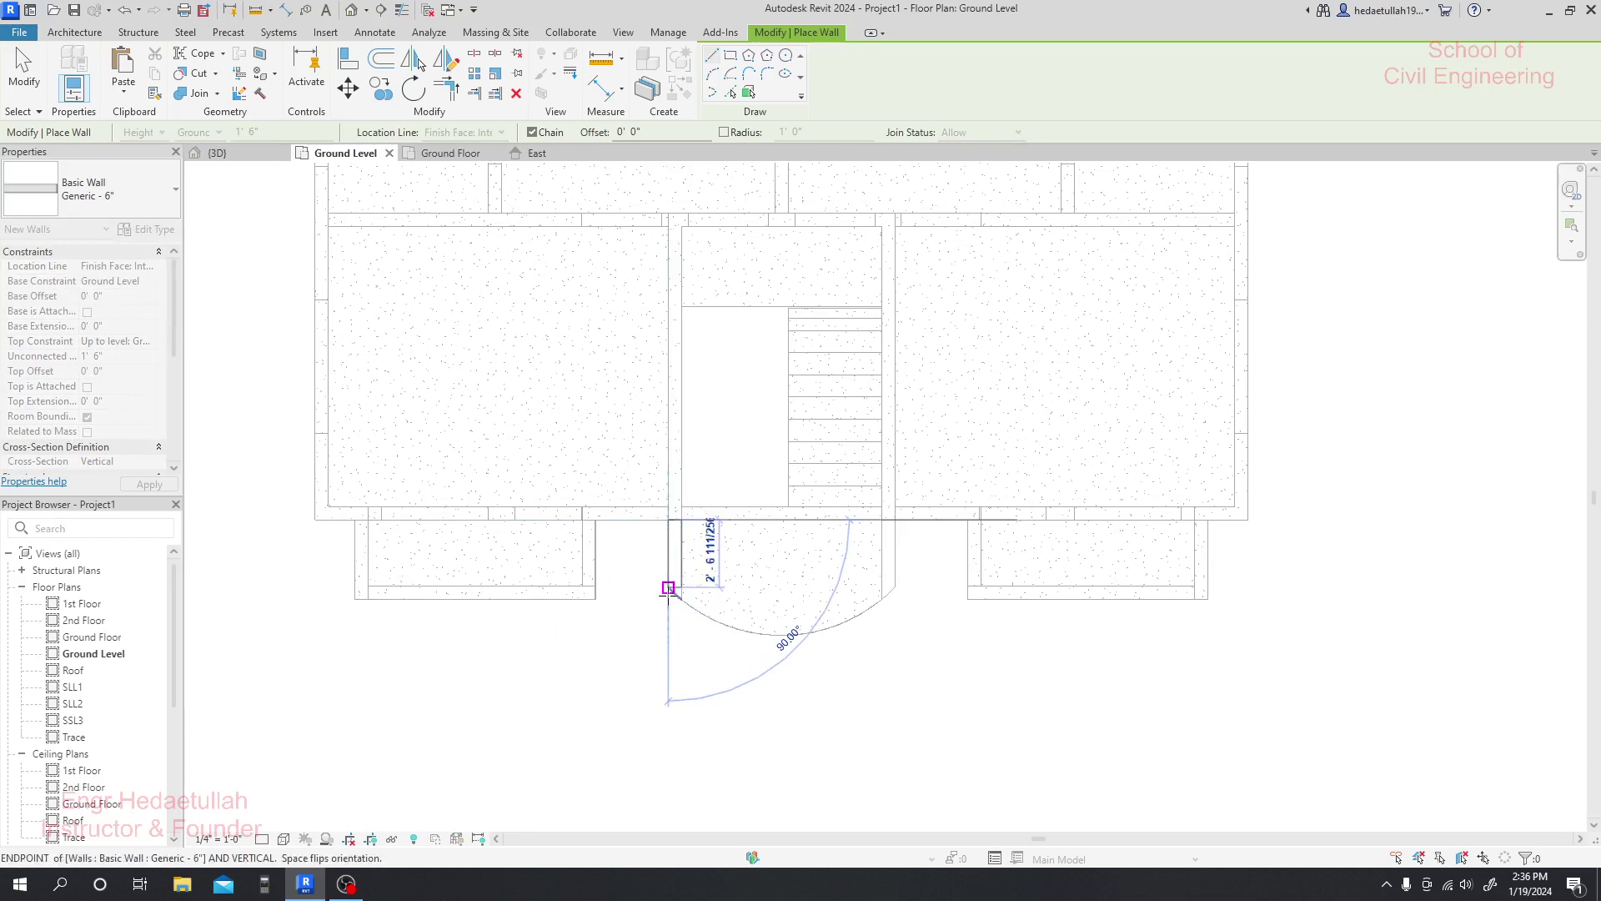
click(669, 587)
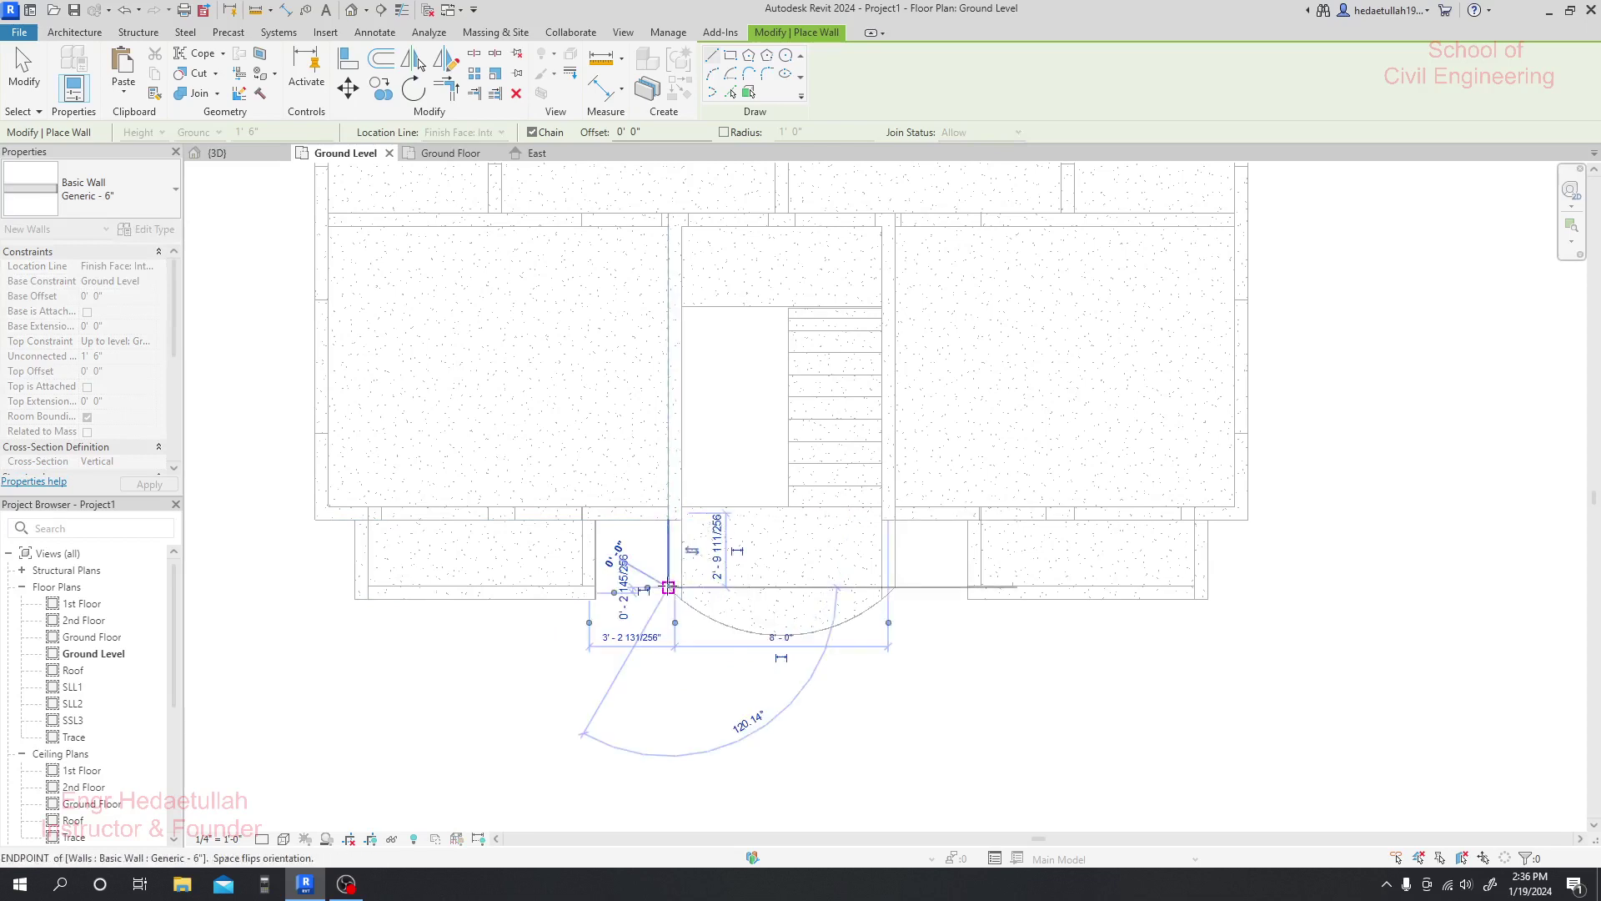
key(Escape)
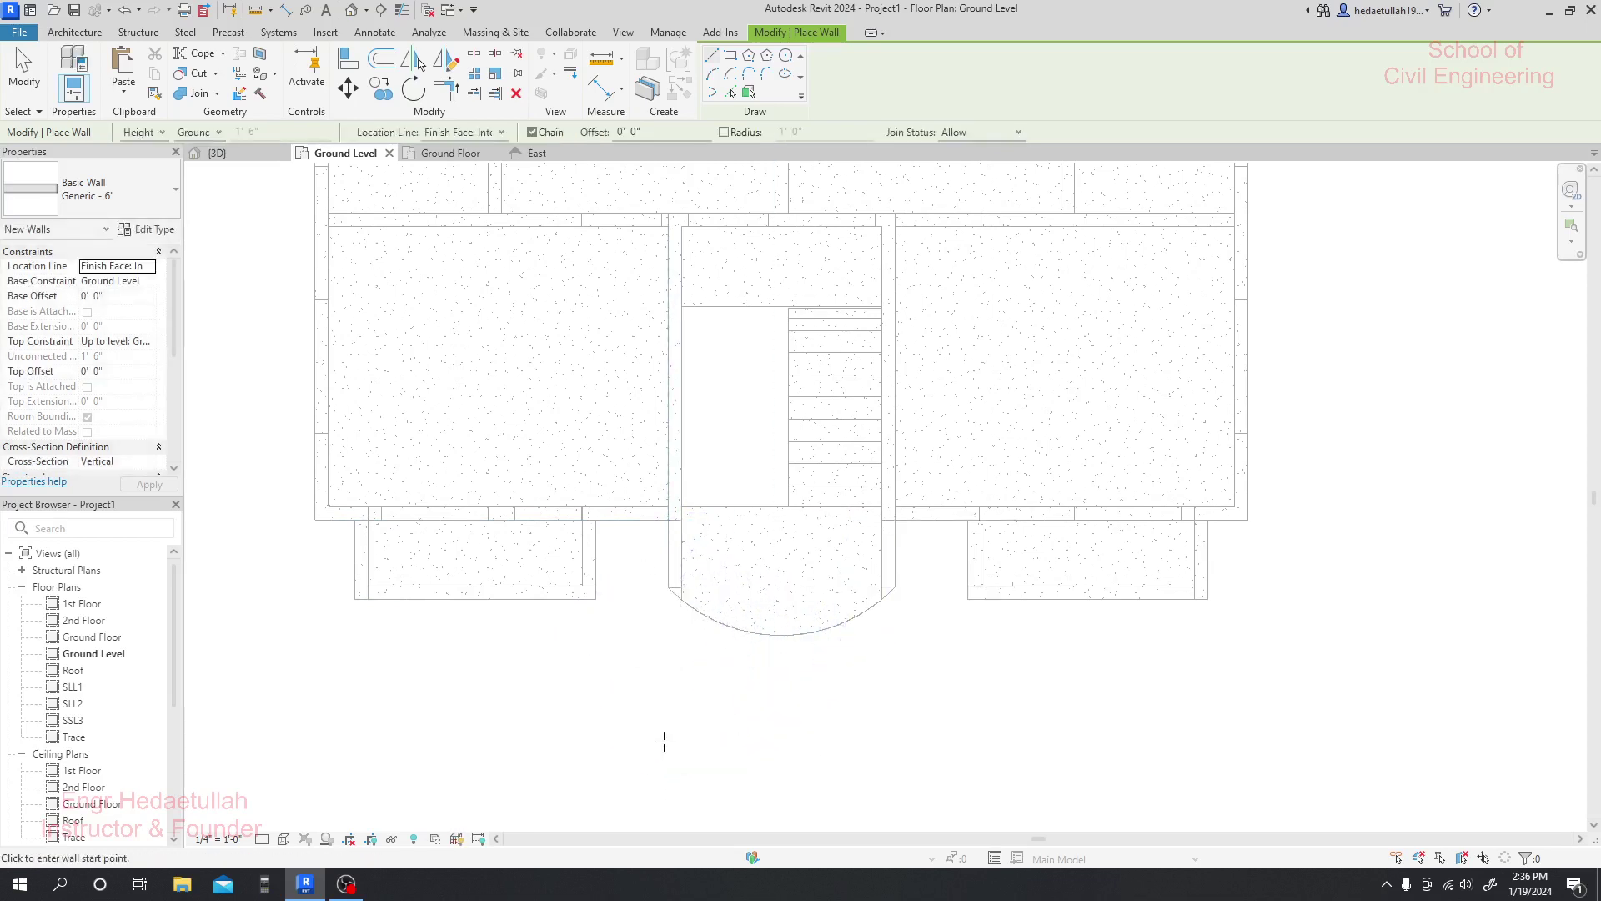
- Draw the matching short base wall on the right side of the entrance, ending at the curved landing, and finish the wall command
click(882, 521)
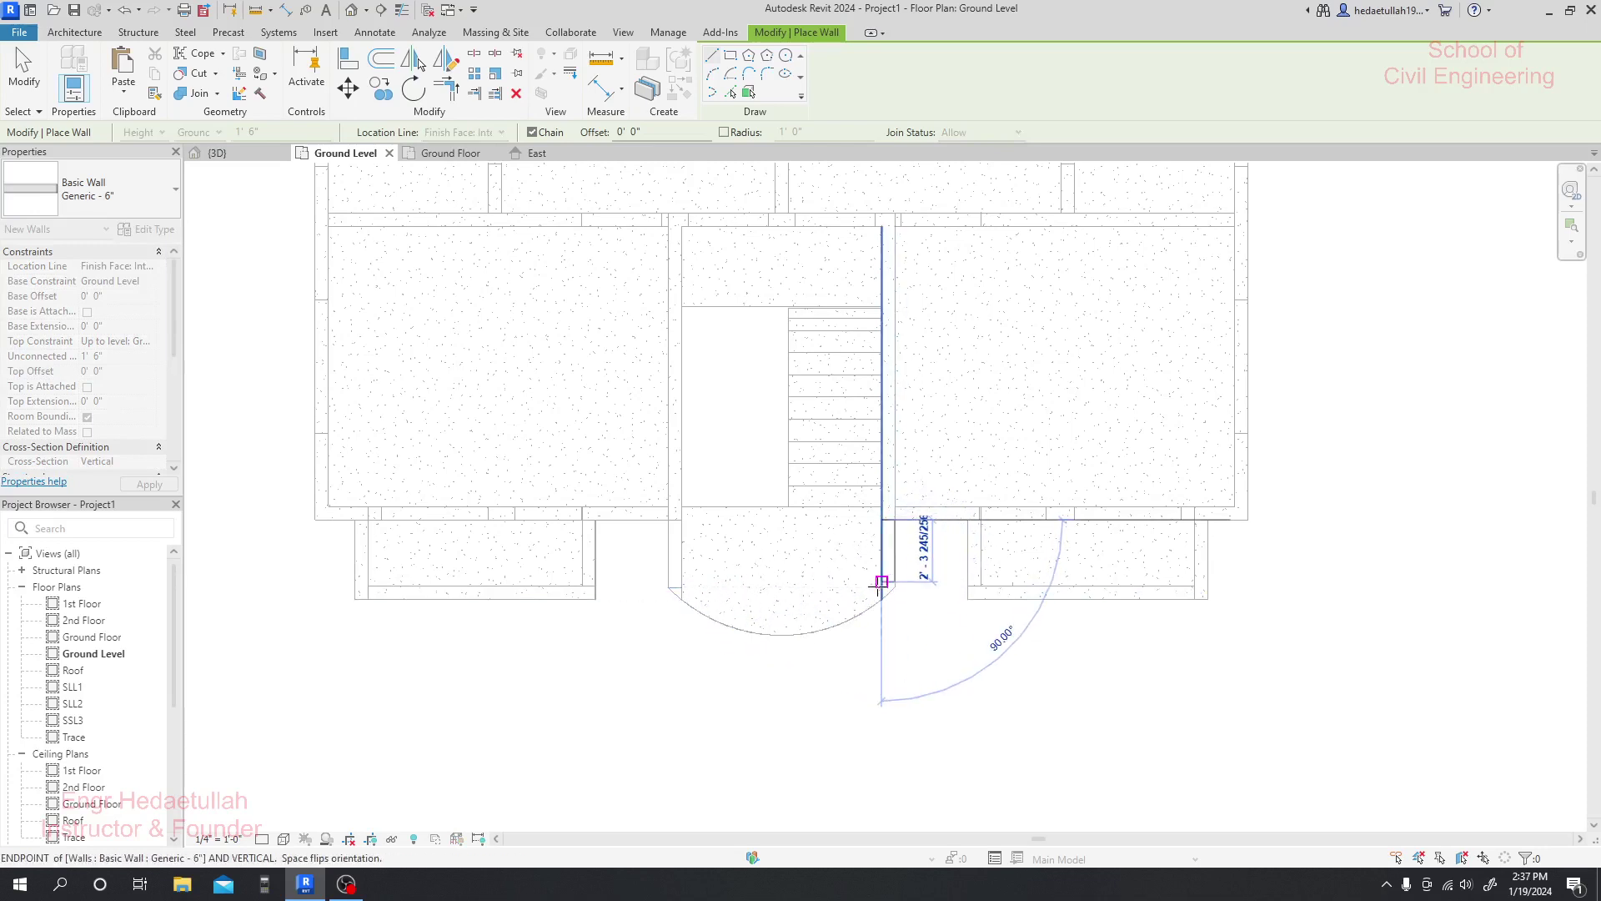
click(881, 581)
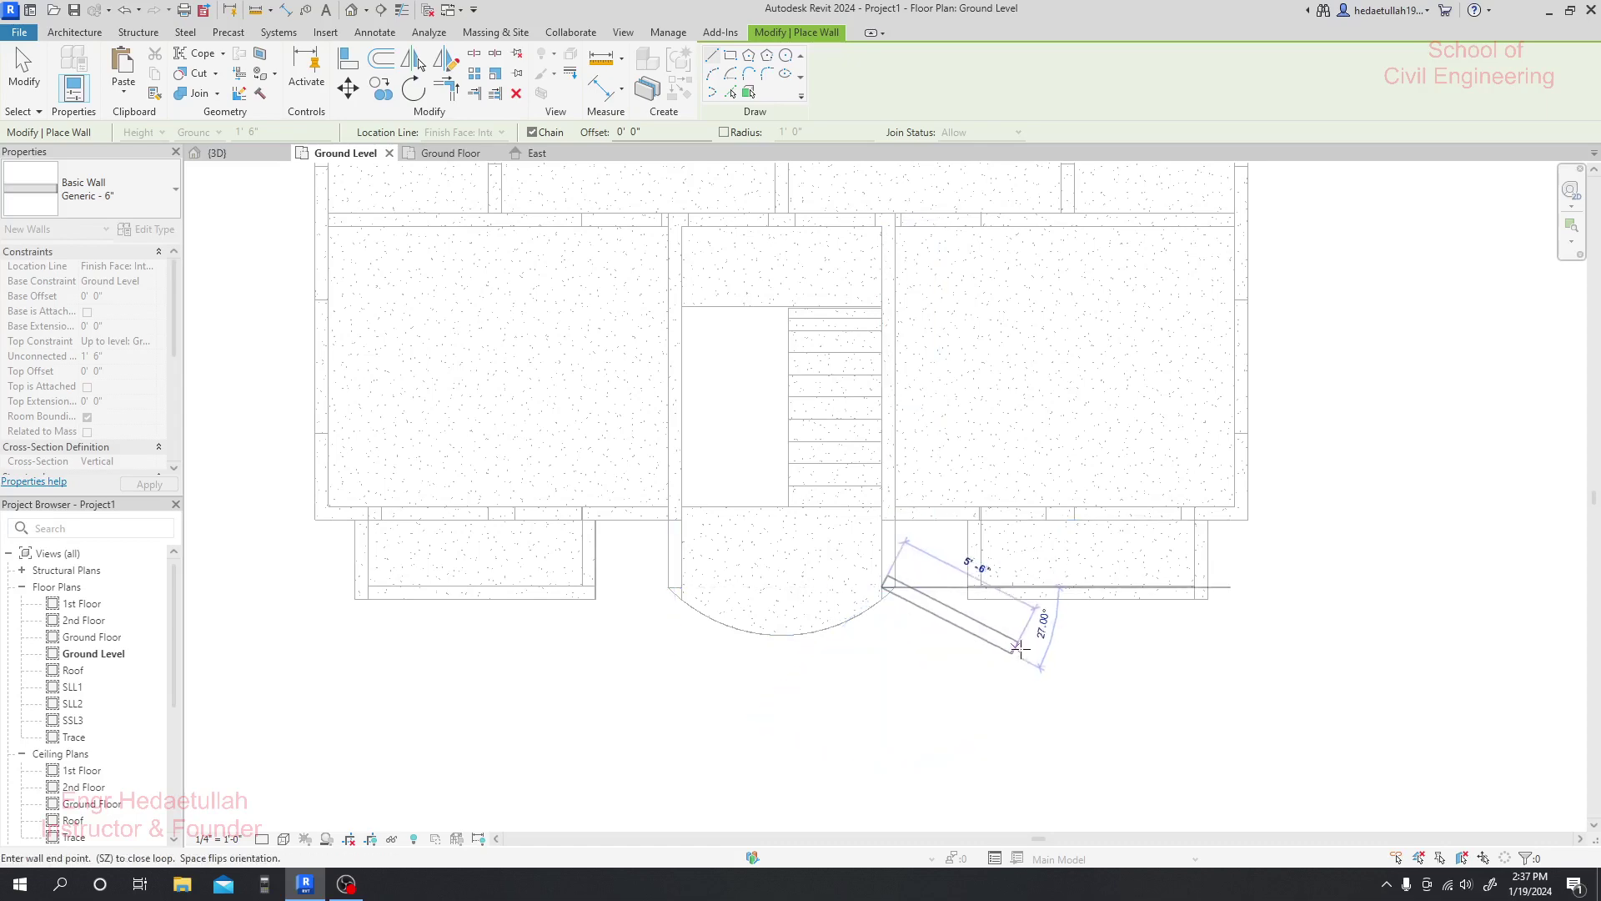
key(Escape)
key(Escape)
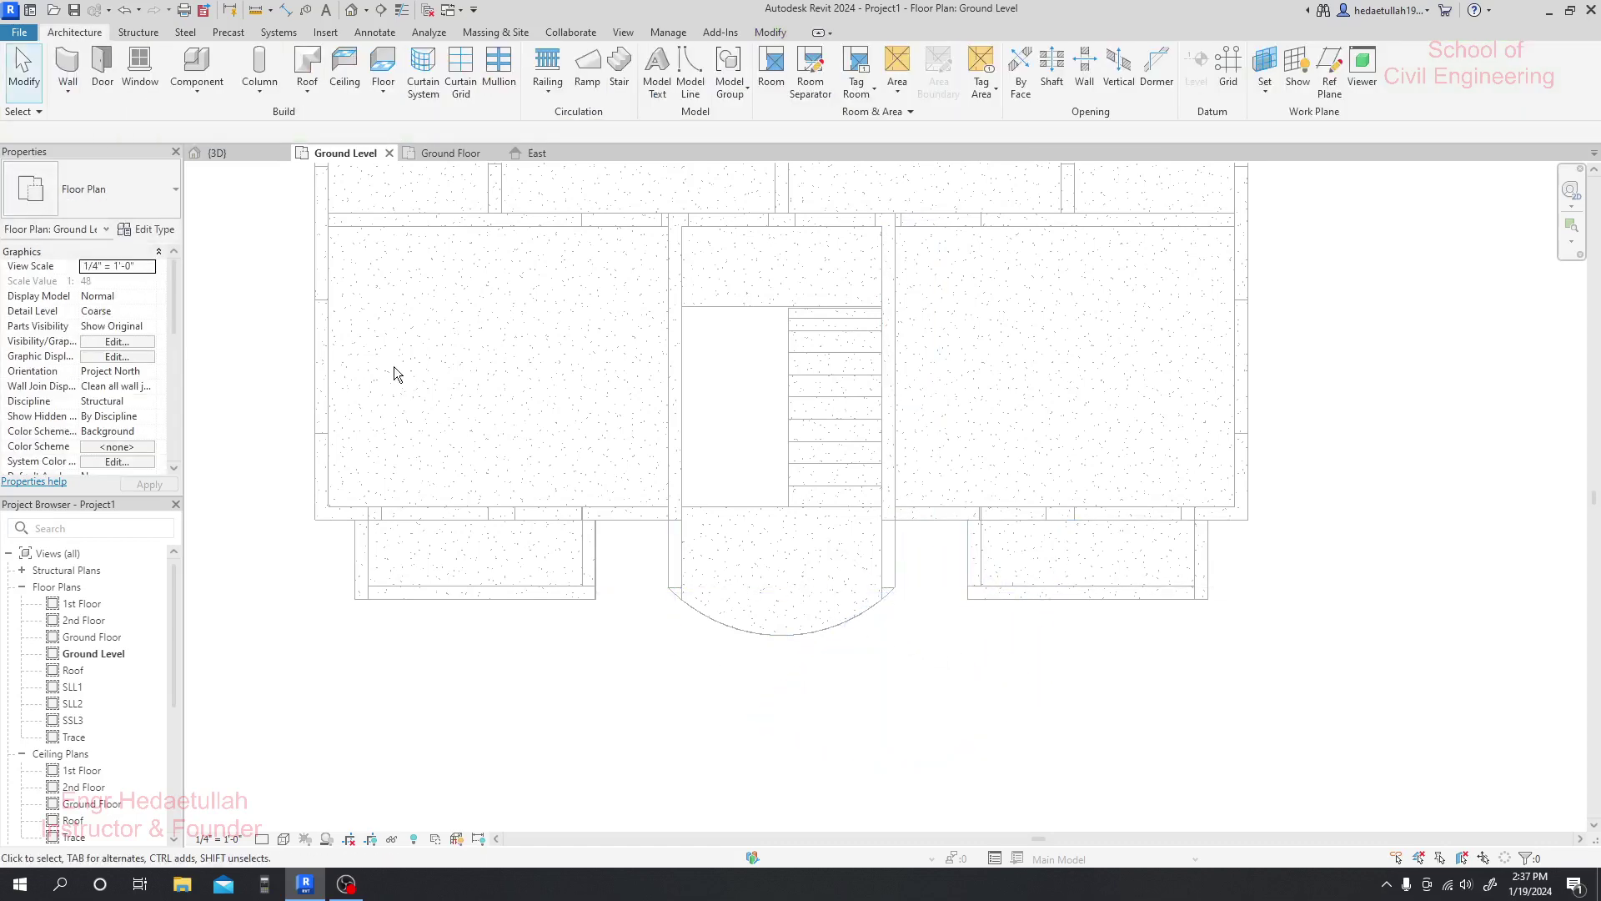
- Examine the entrance side walls and the raised slab edge at the stair opening in the 3D view
click(228, 157)
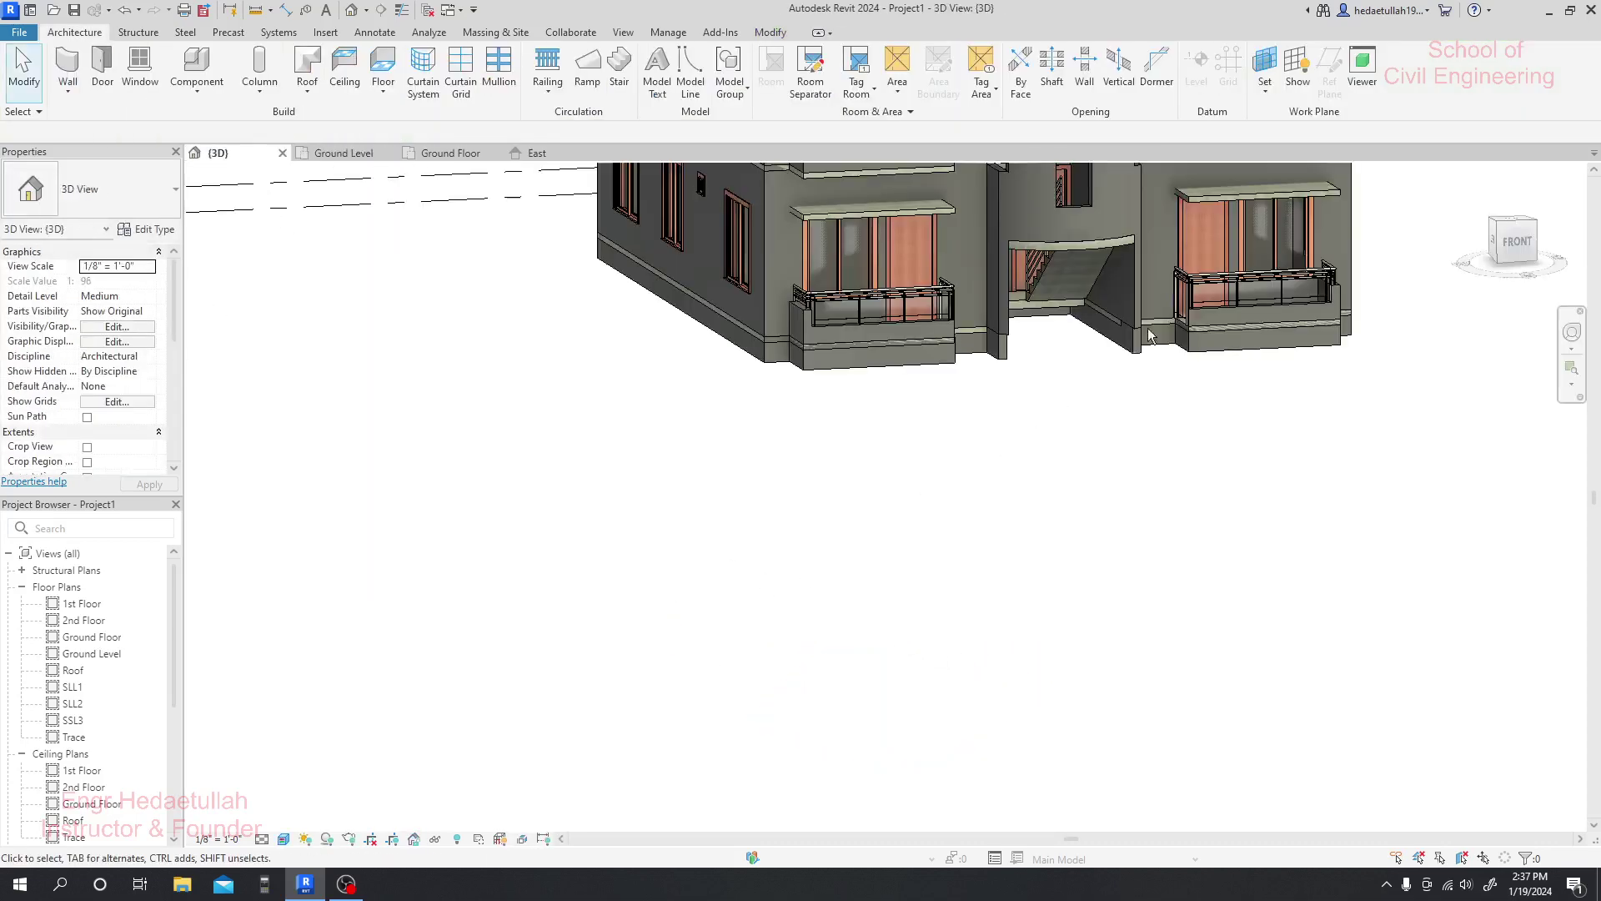
shift+middle_drag(1033, 379, 994, 417)
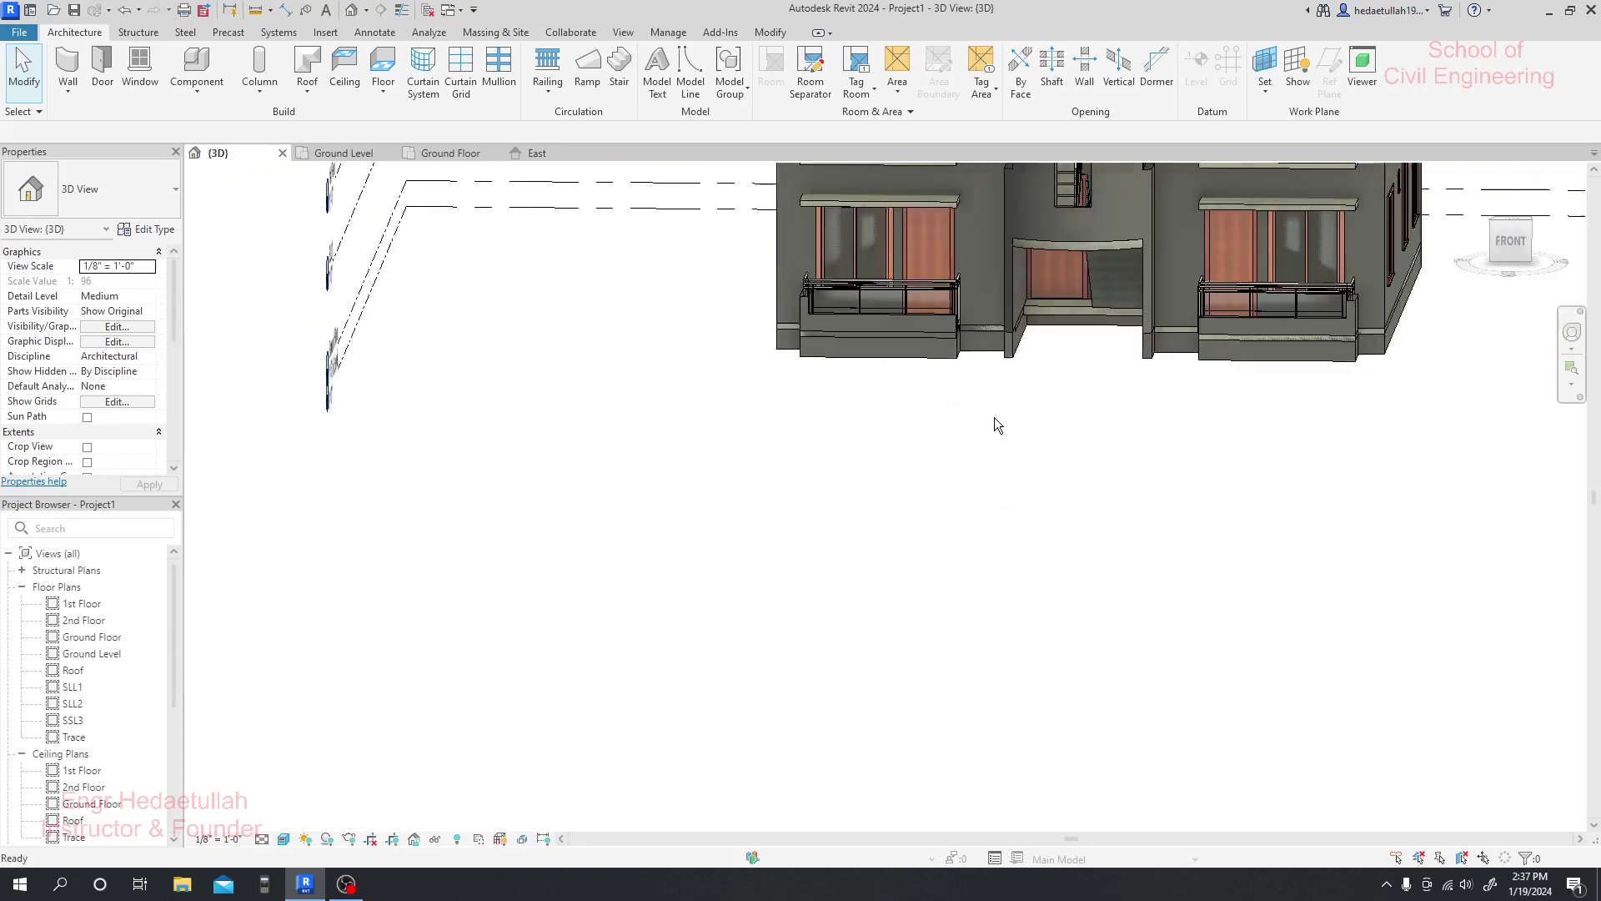
scroll(1059, 302, up, 3)
scroll(1004, 342, up, 2)
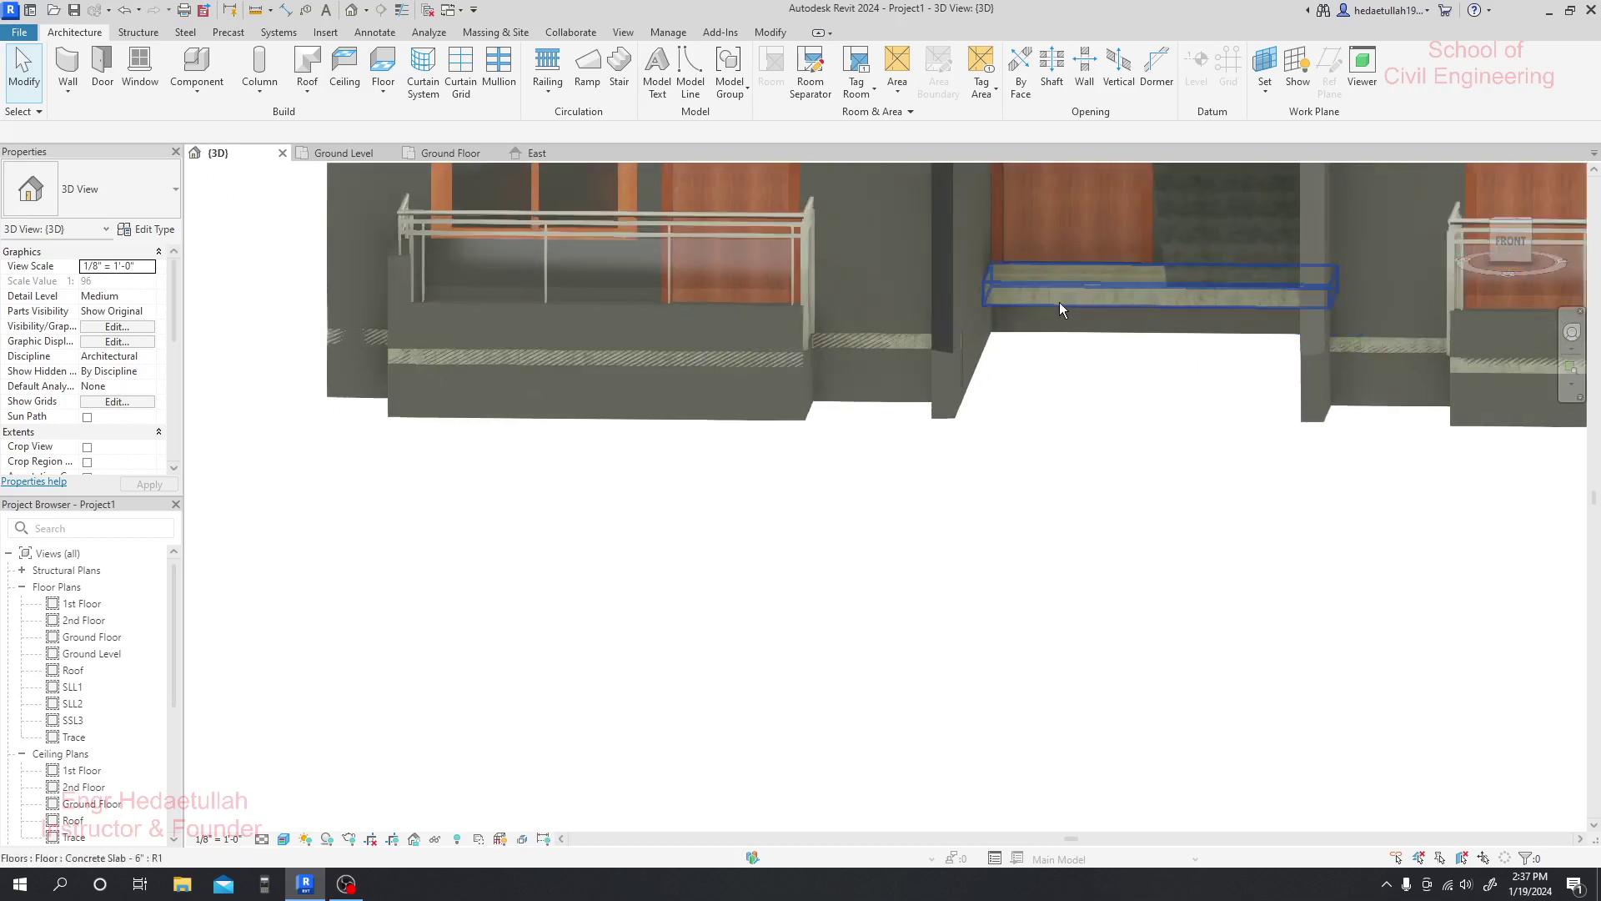
scroll(1059, 302, down, 4)
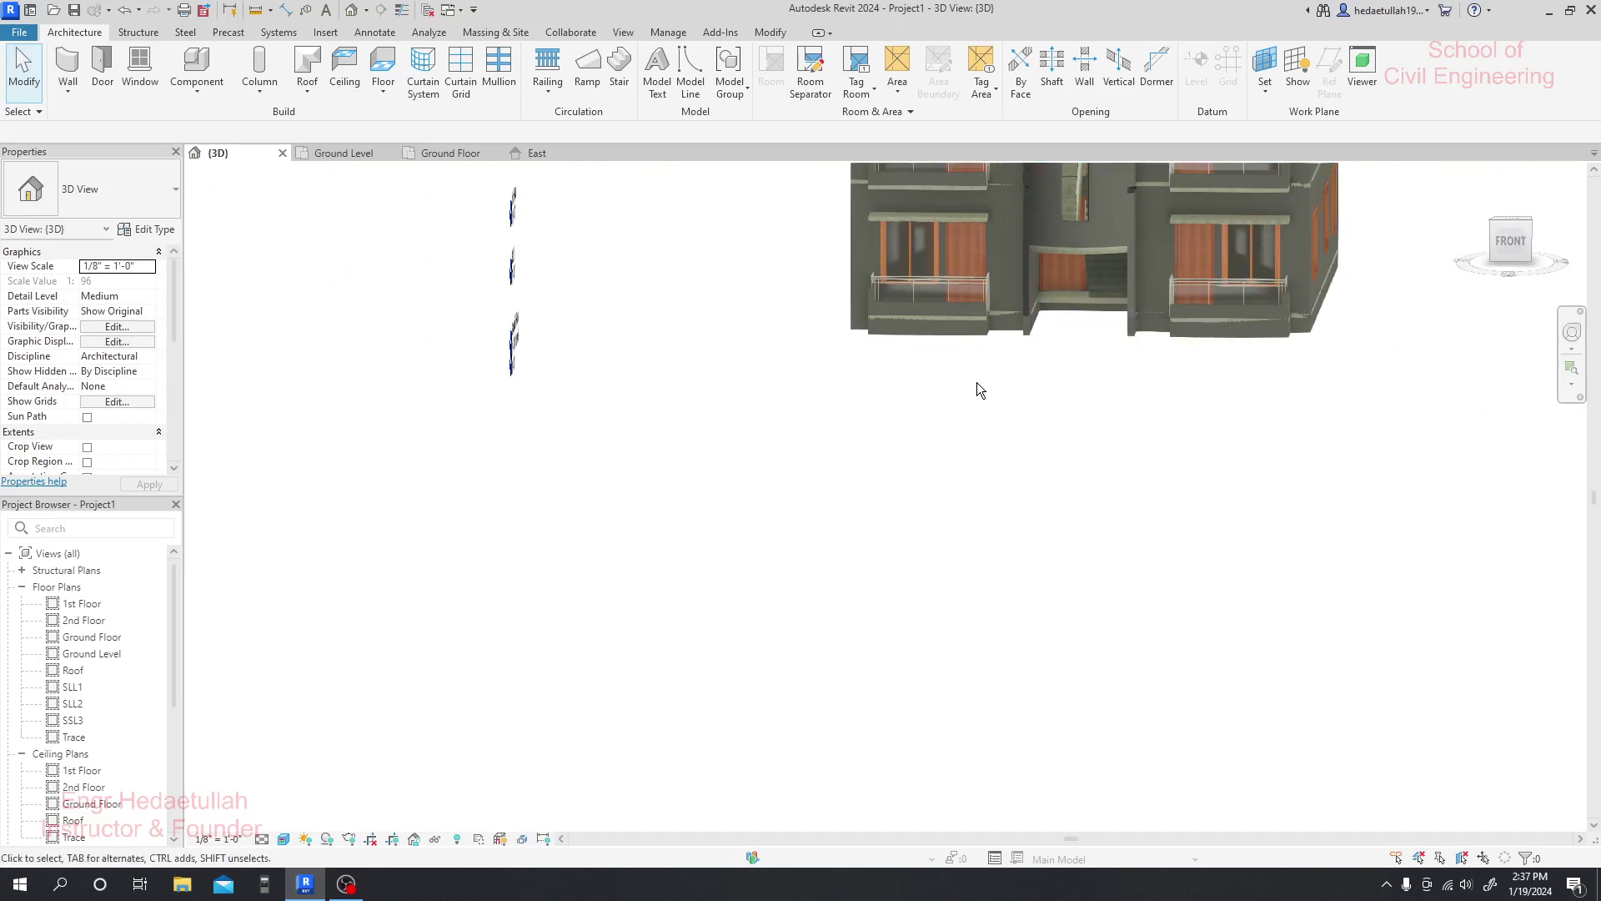
middle_drag(925, 511, 923, 517)
scroll(965, 439, up, 4)
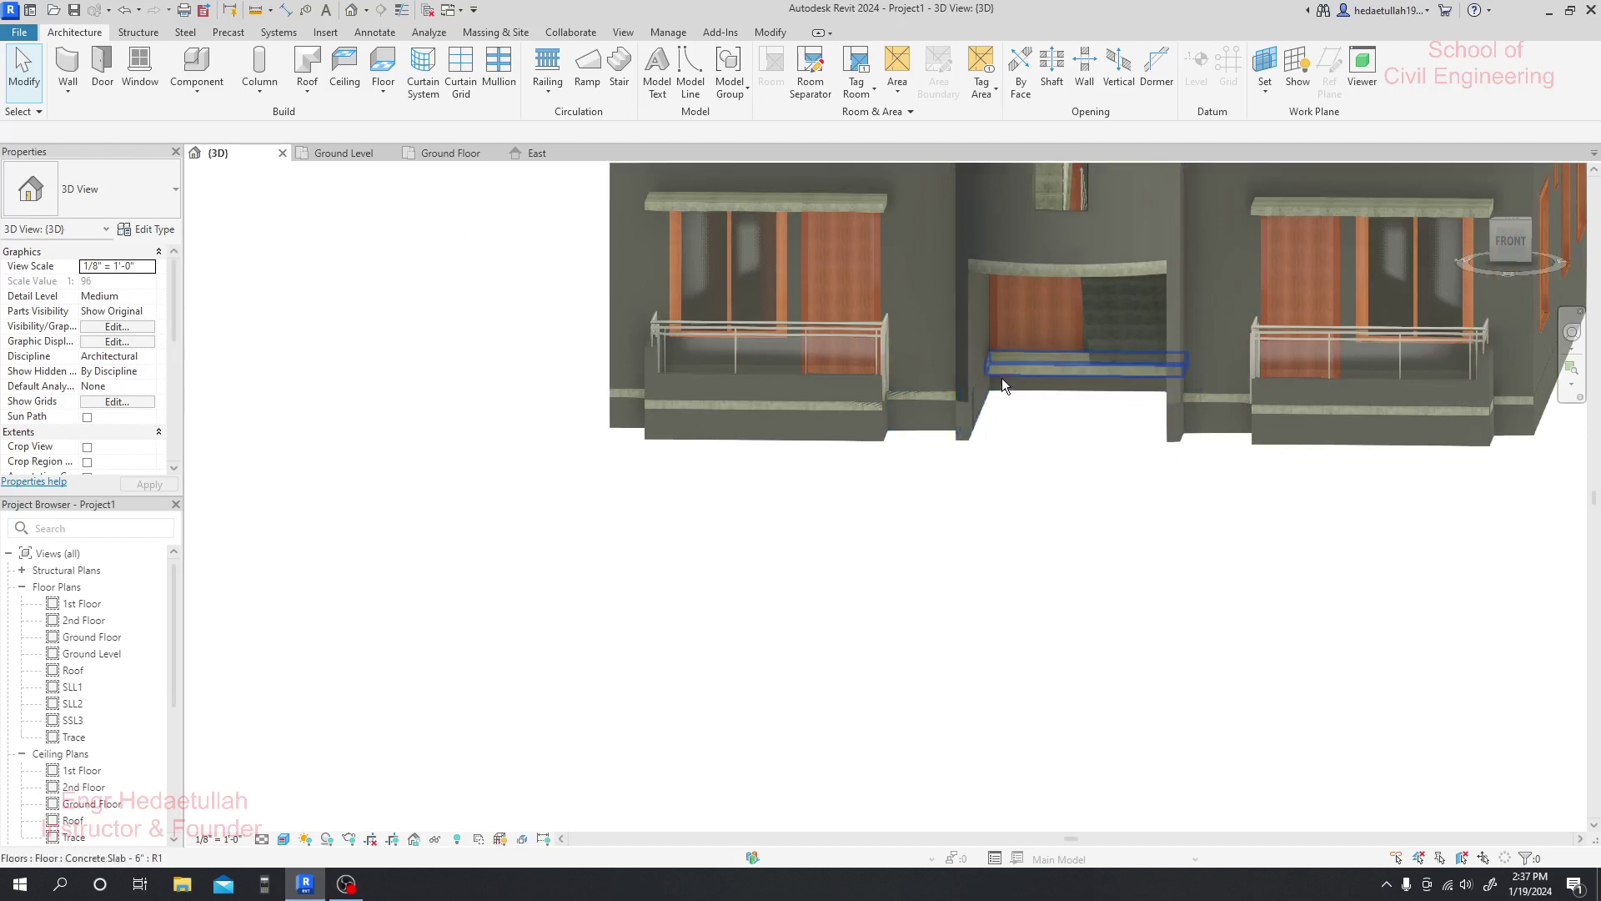
- In the Ground Level plan, sketch a three-riser stair run up to the landing slab edge in the open half of the stairwell
click(333, 155)
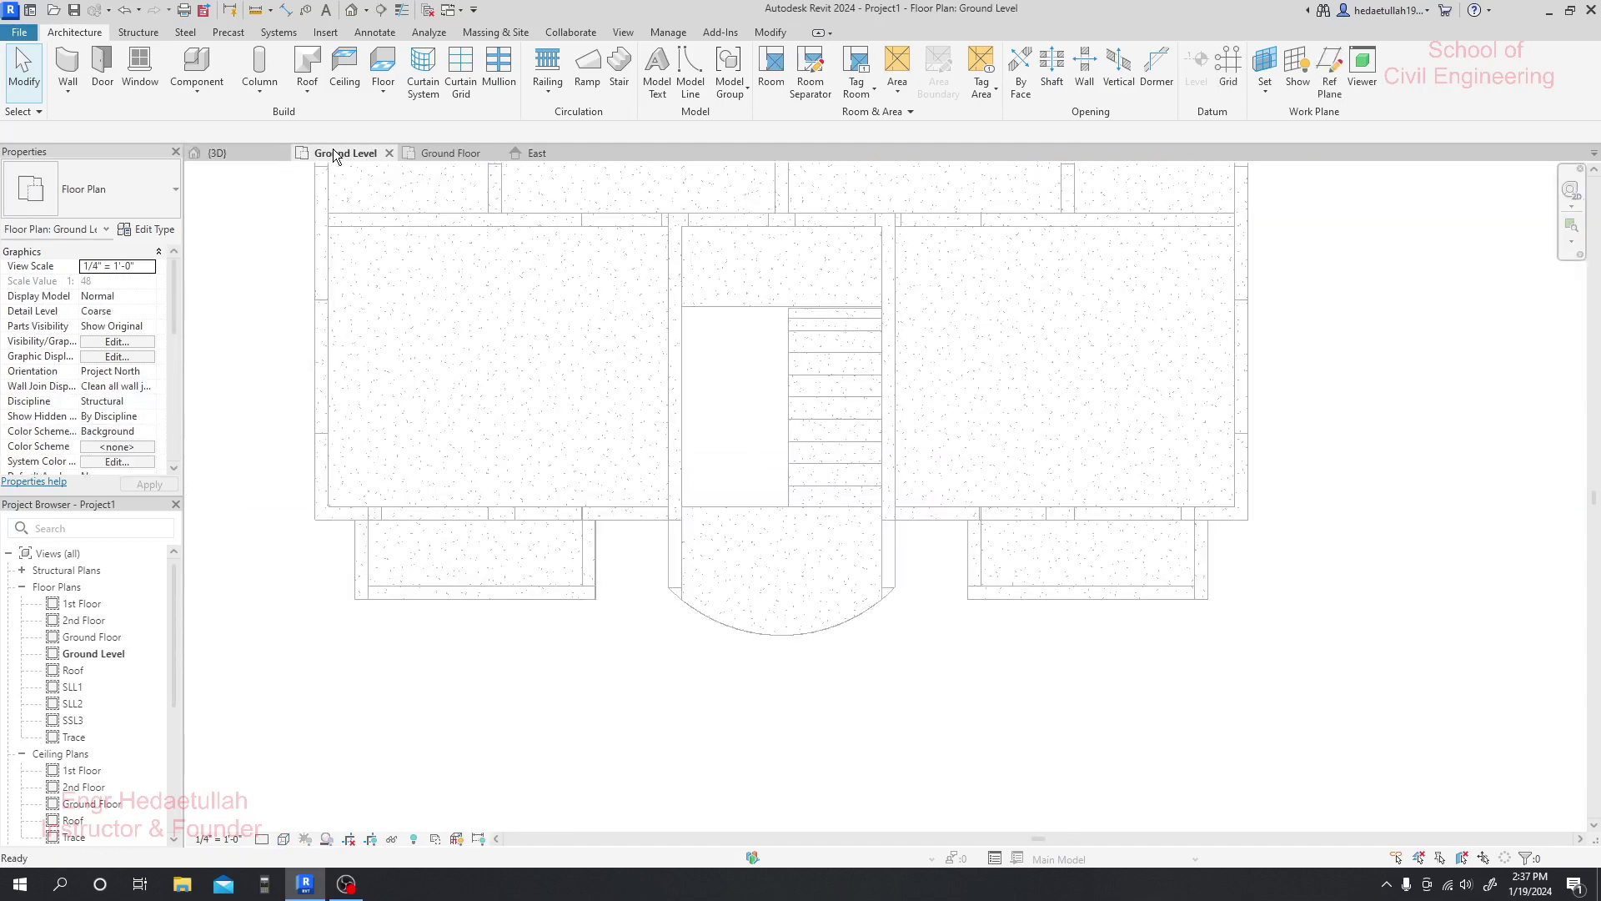
middle_drag(709, 336, 733, 420)
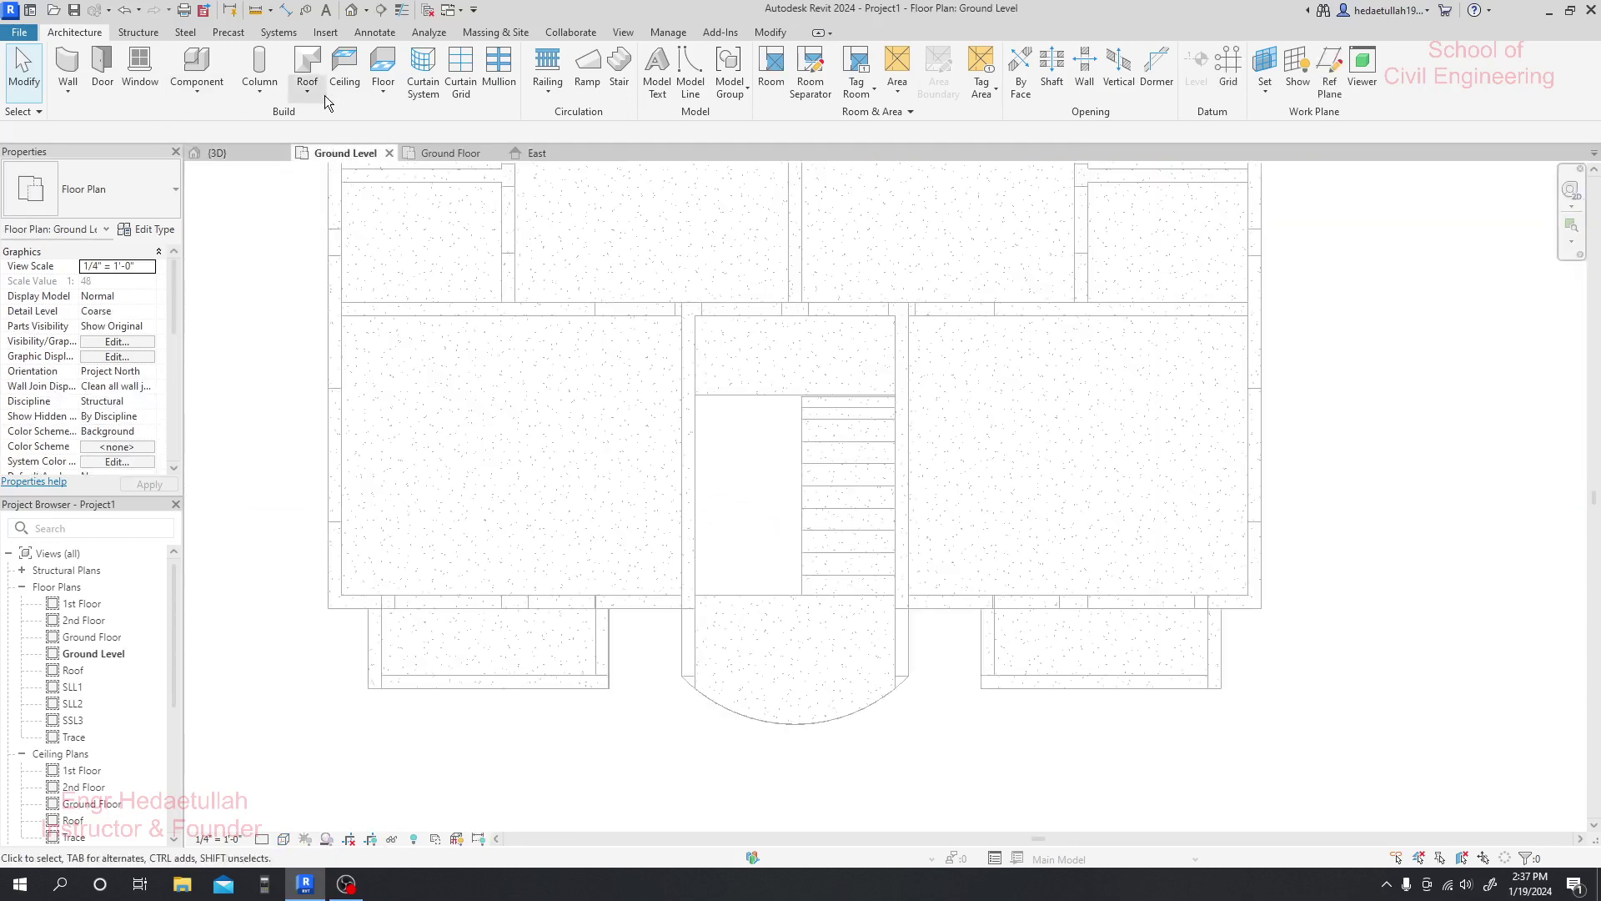
click(619, 67)
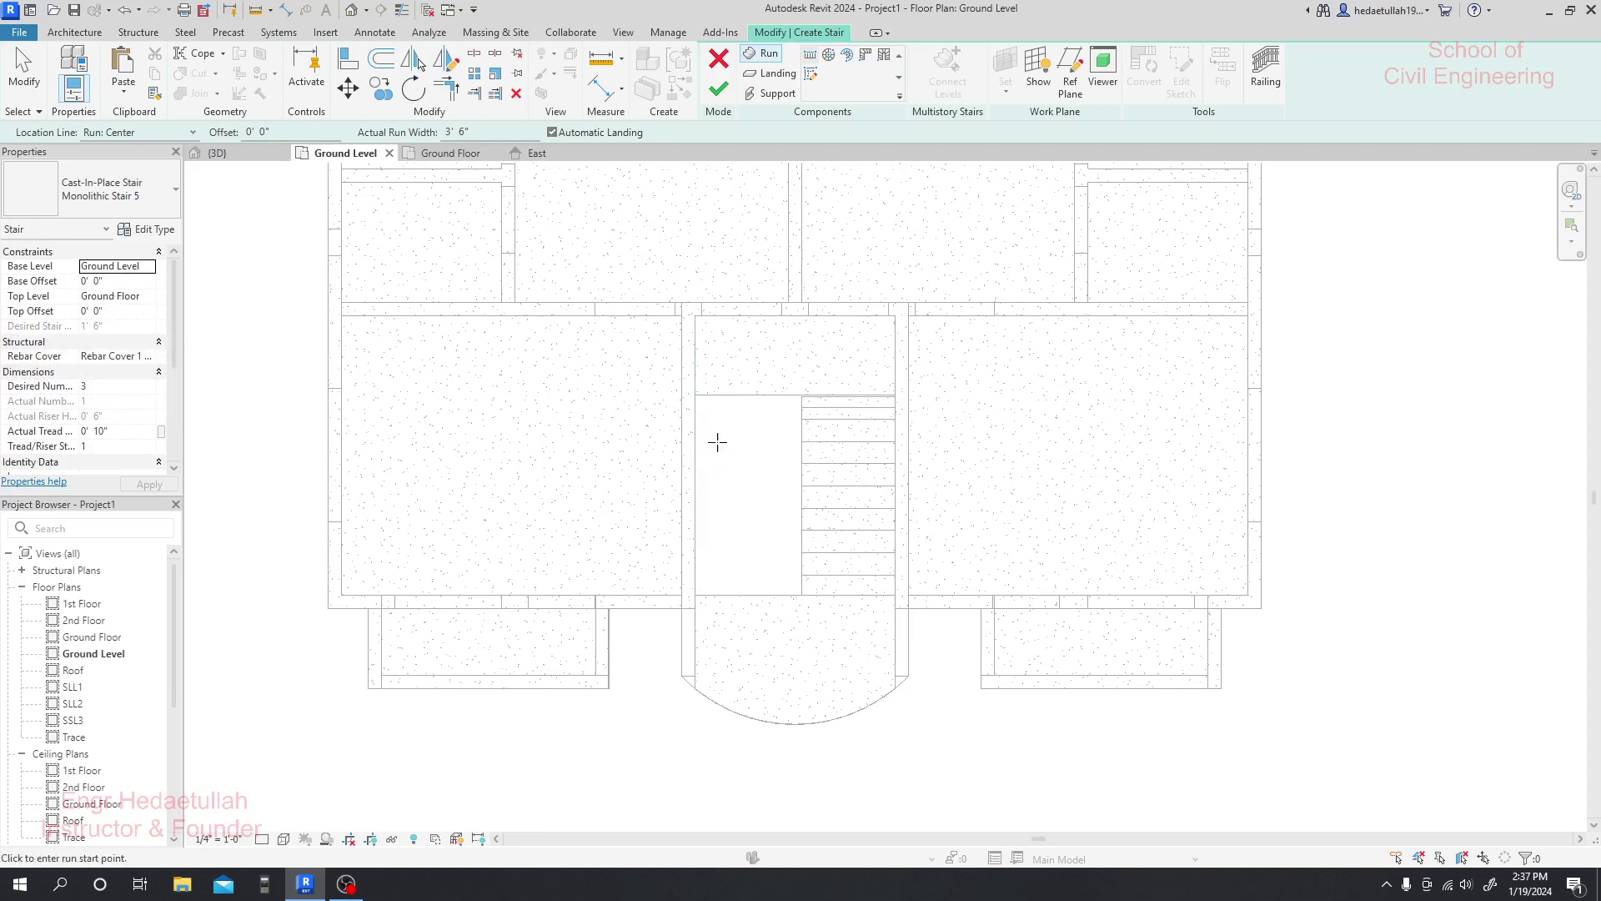
click(722, 395)
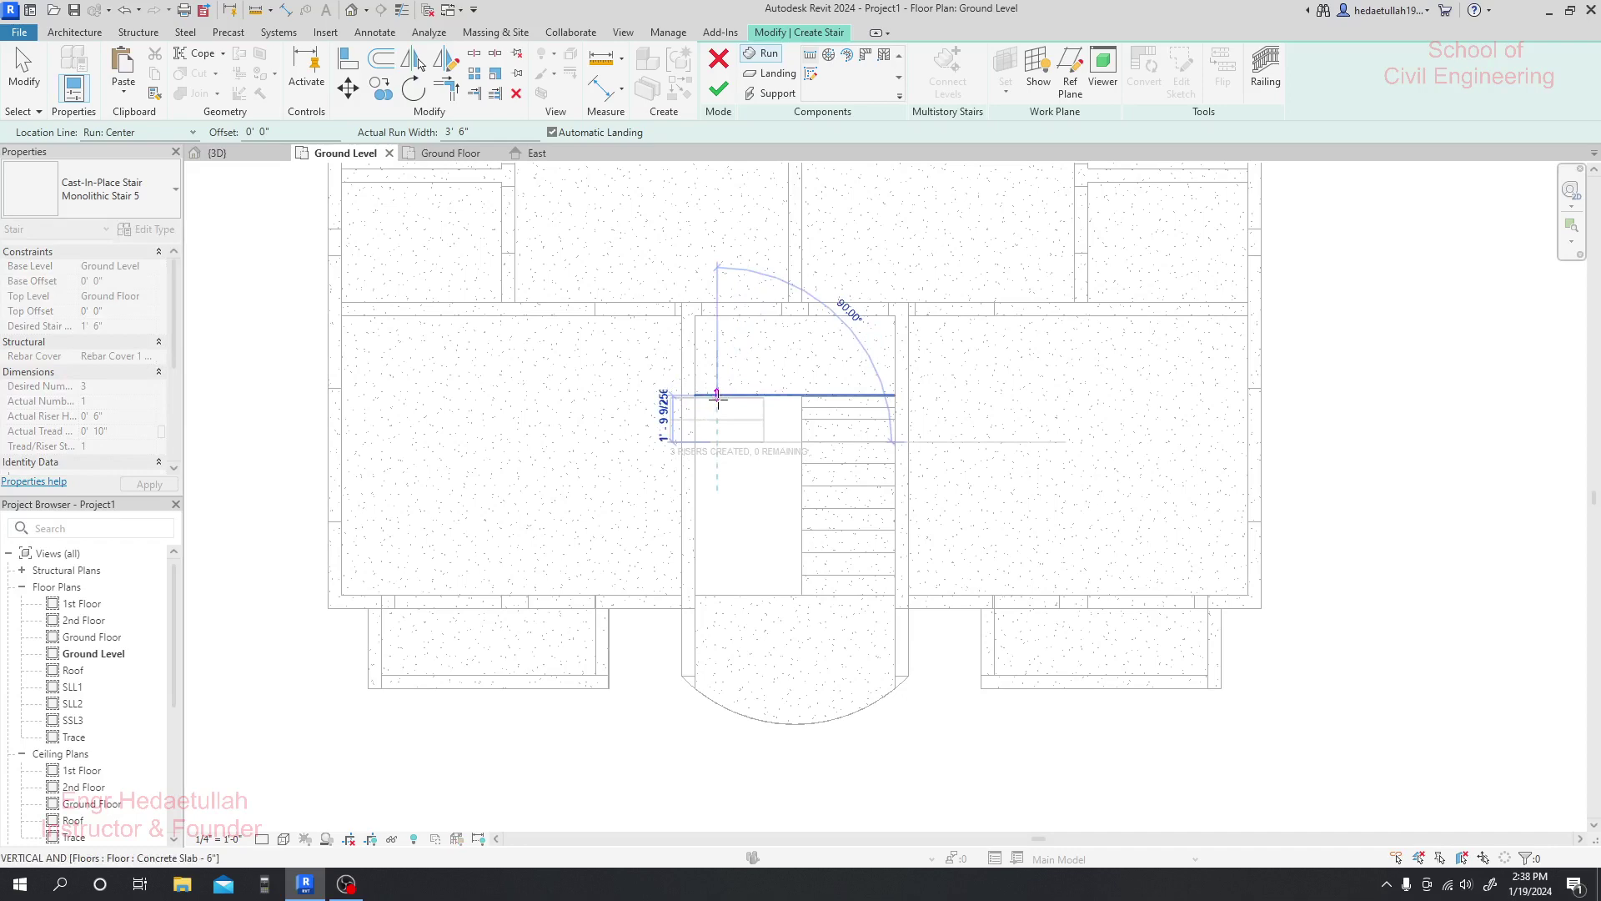
click(717, 398)
key(Escape)
scroll(719, 457, up, 1)
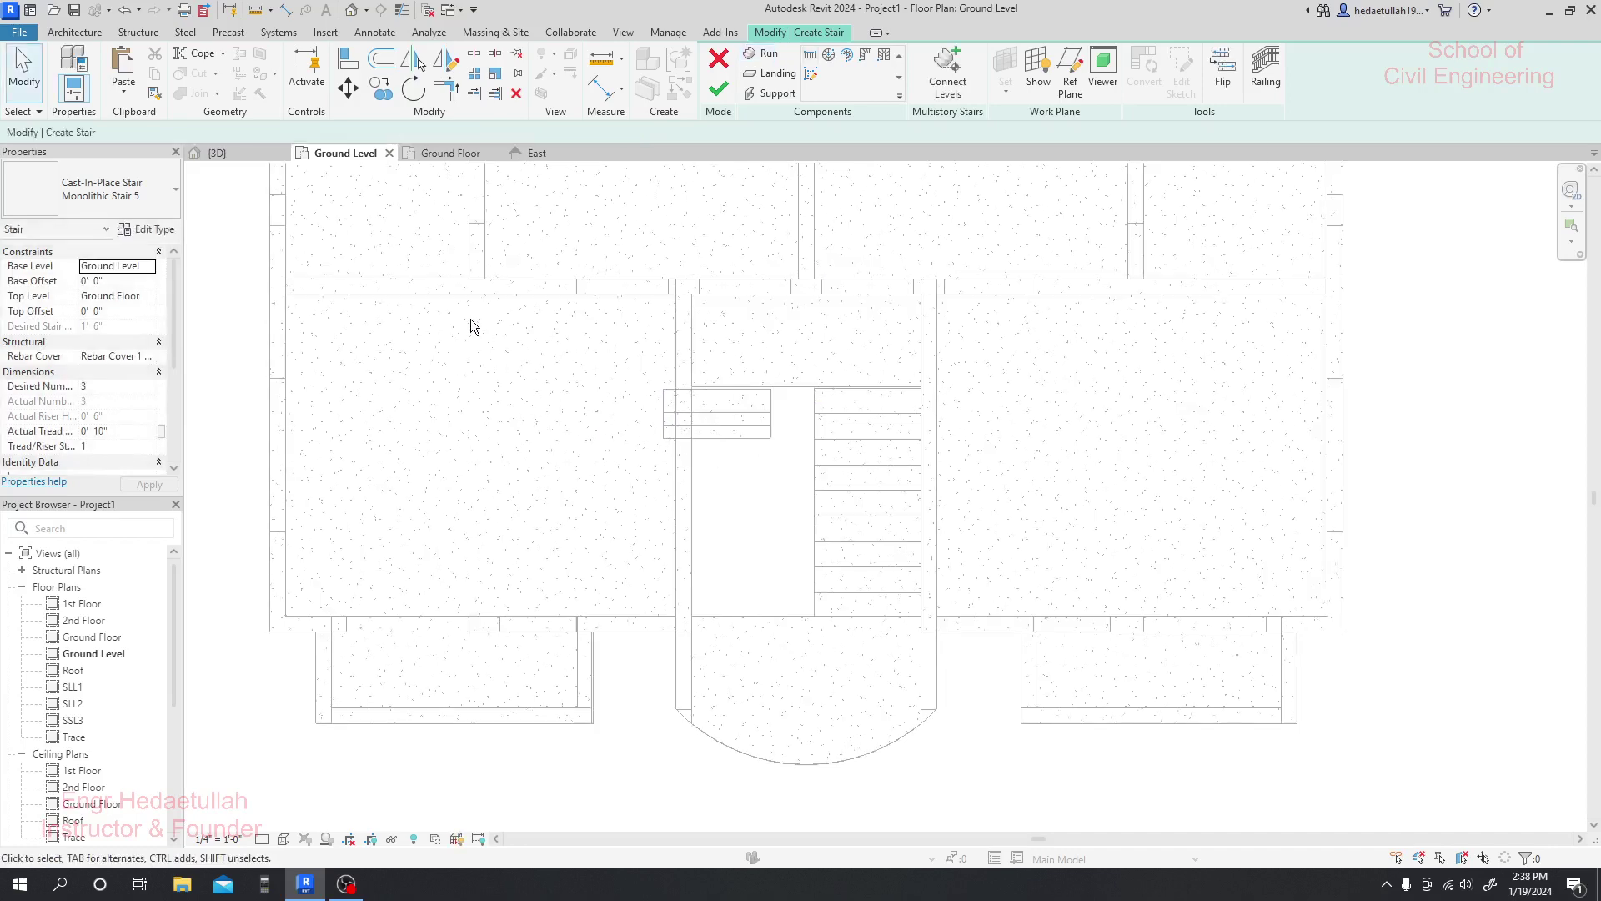
- In the Ground Floor plan, move the new run about 8 inches horizontally so its outer edge lies on the stairwell wall's centreline
click(346, 89)
scroll(709, 475, up, 1)
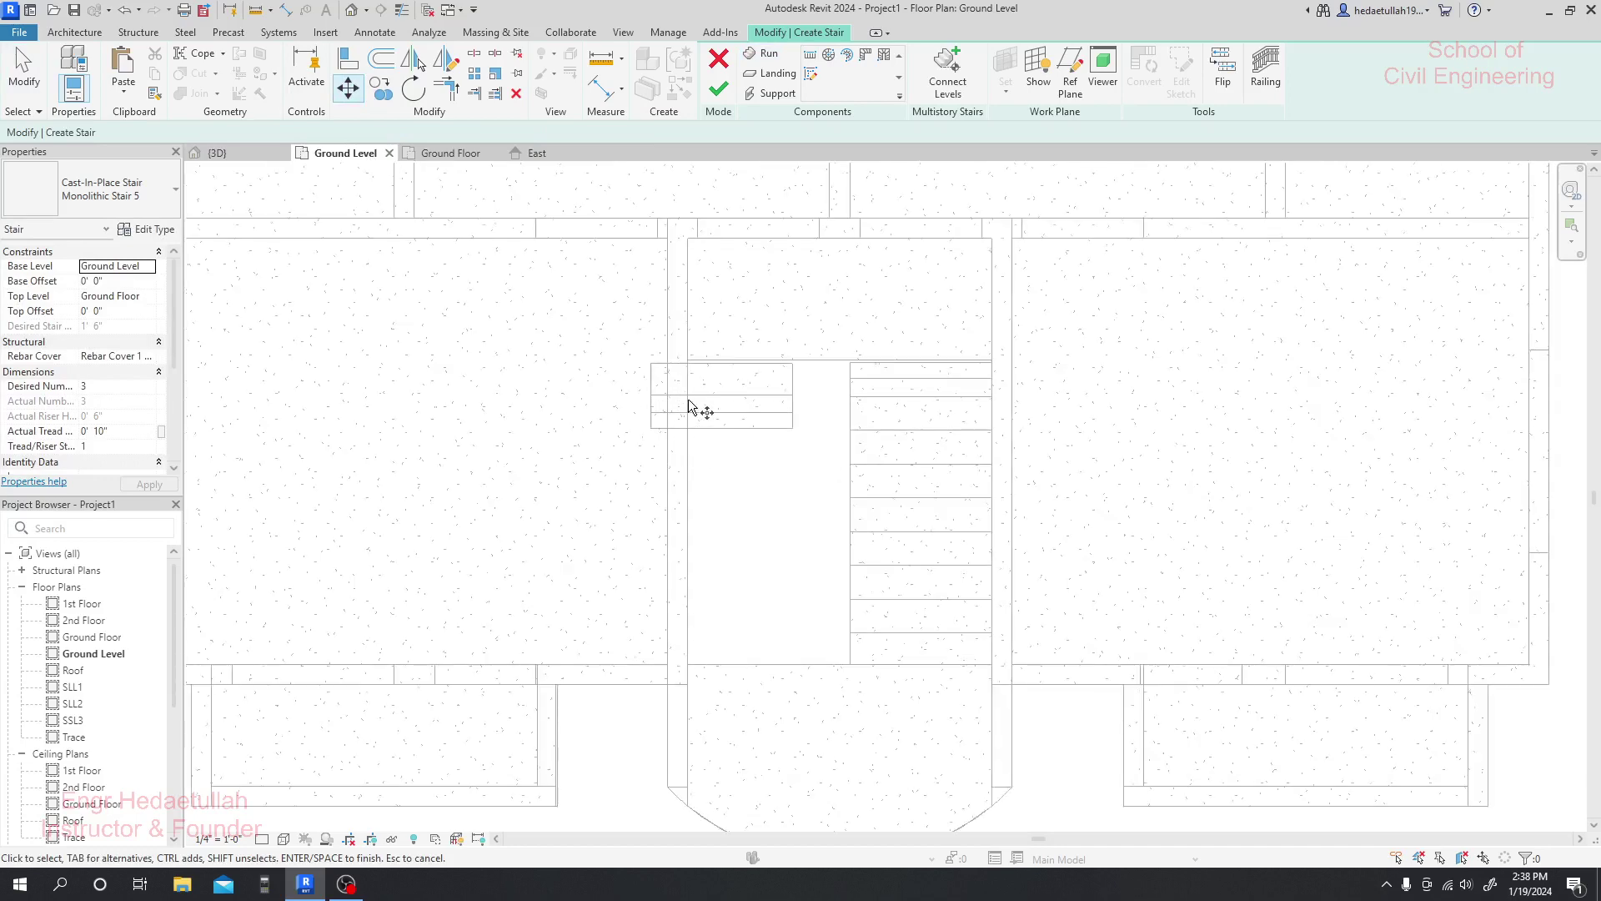
scroll(746, 409, down, 3)
middle_drag(744, 442, 747, 491)
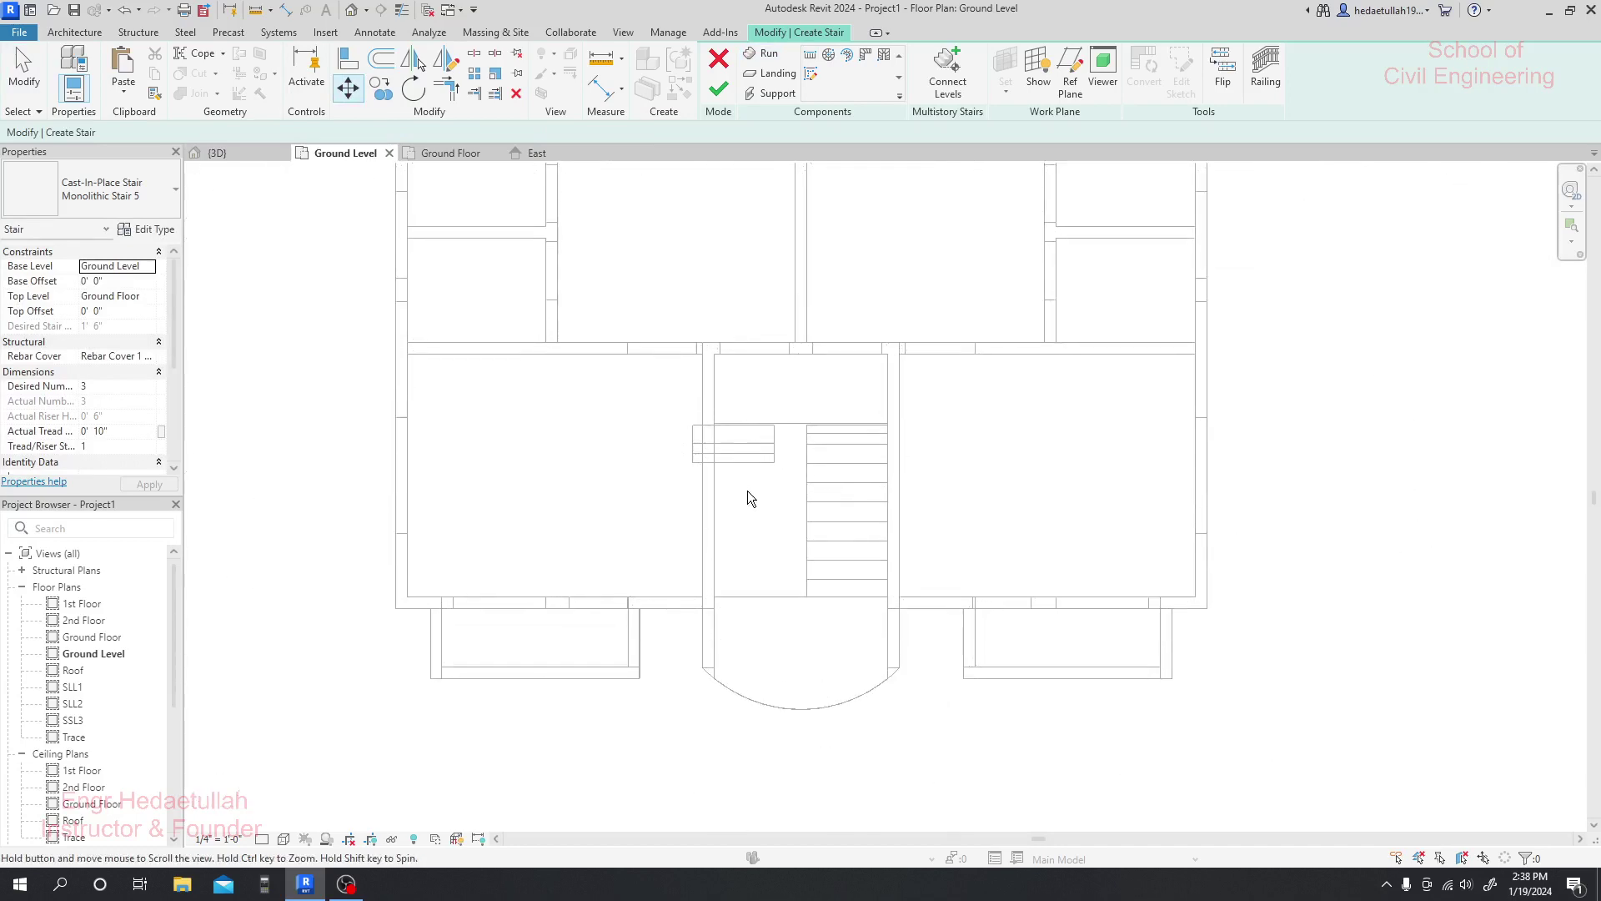
click(442, 153)
scroll(767, 601, up, 4)
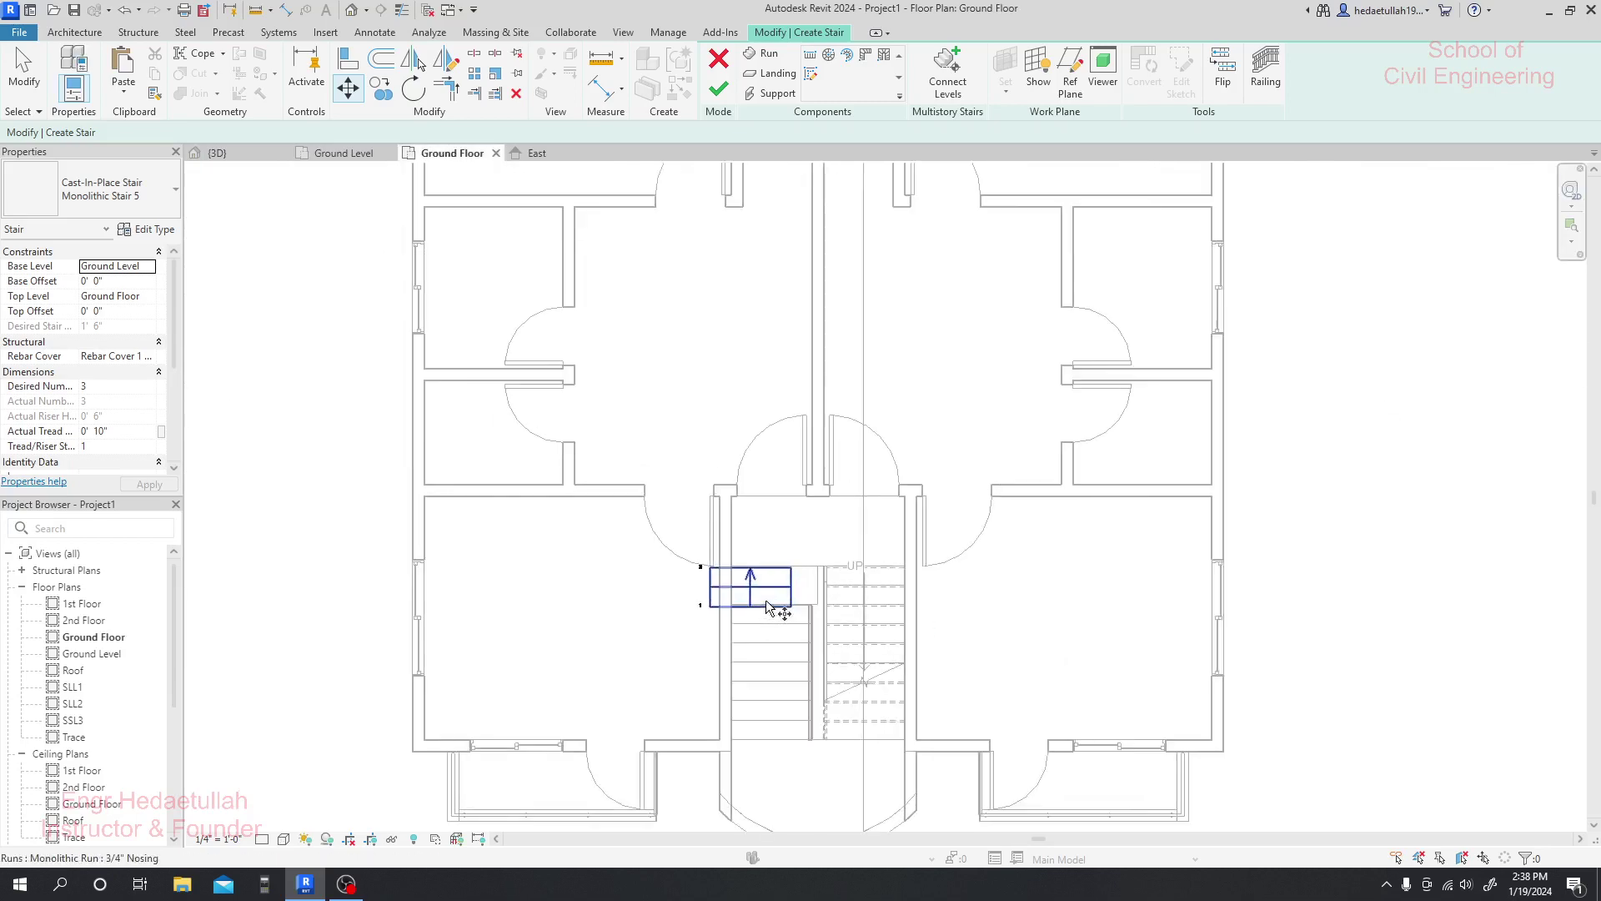
click(766, 598)
scroll(738, 584, up, 2)
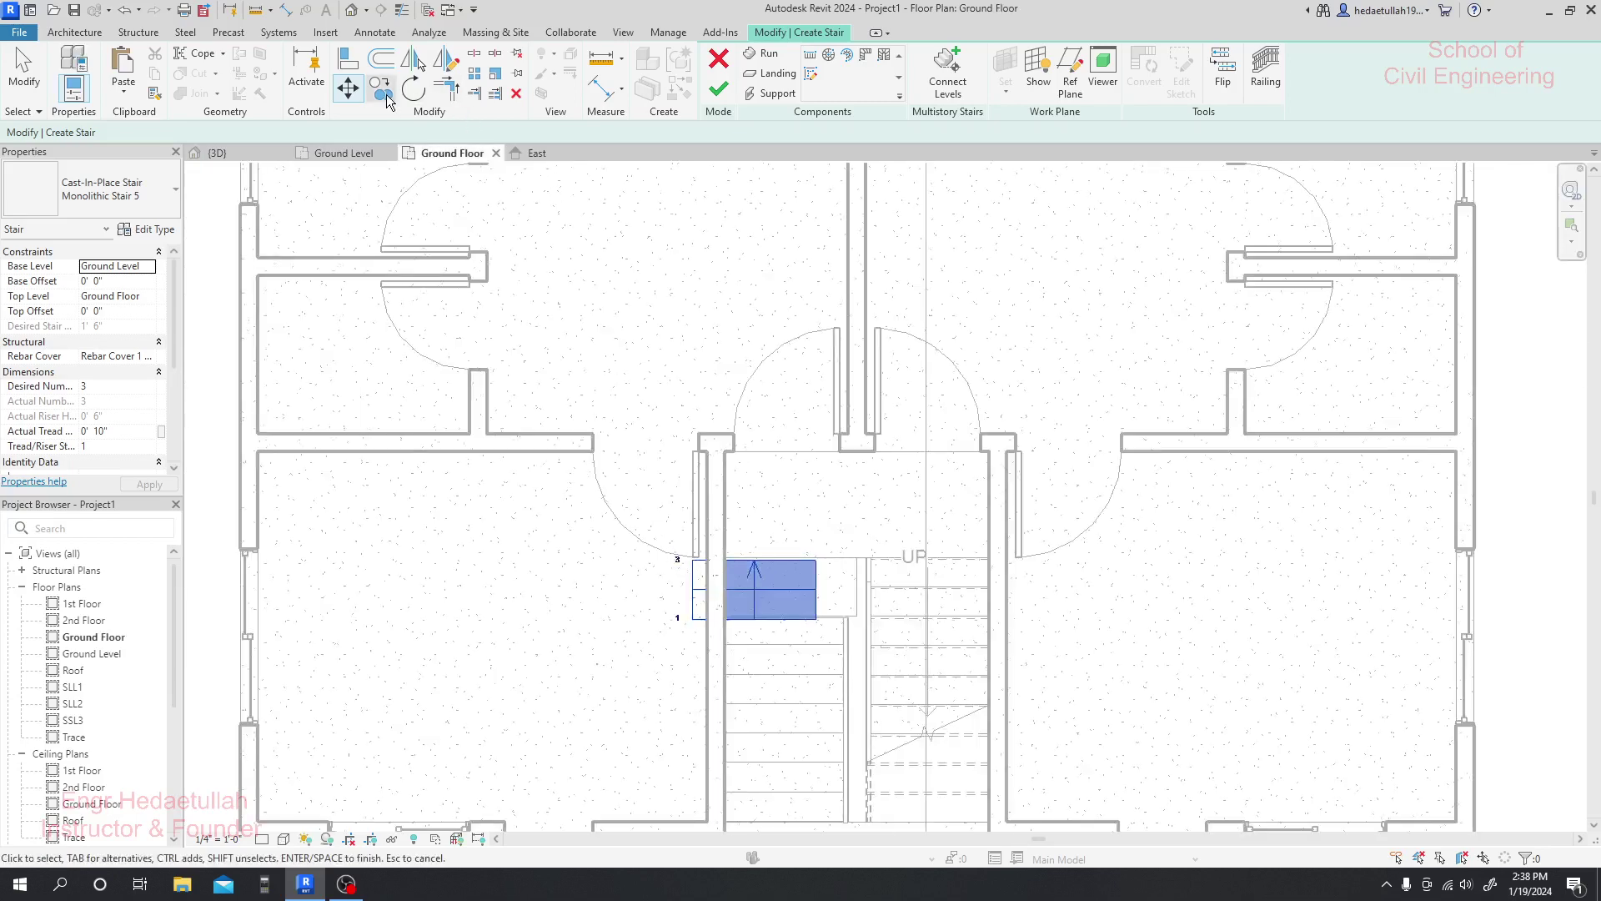
click(349, 87)
scroll(825, 628, up, 1)
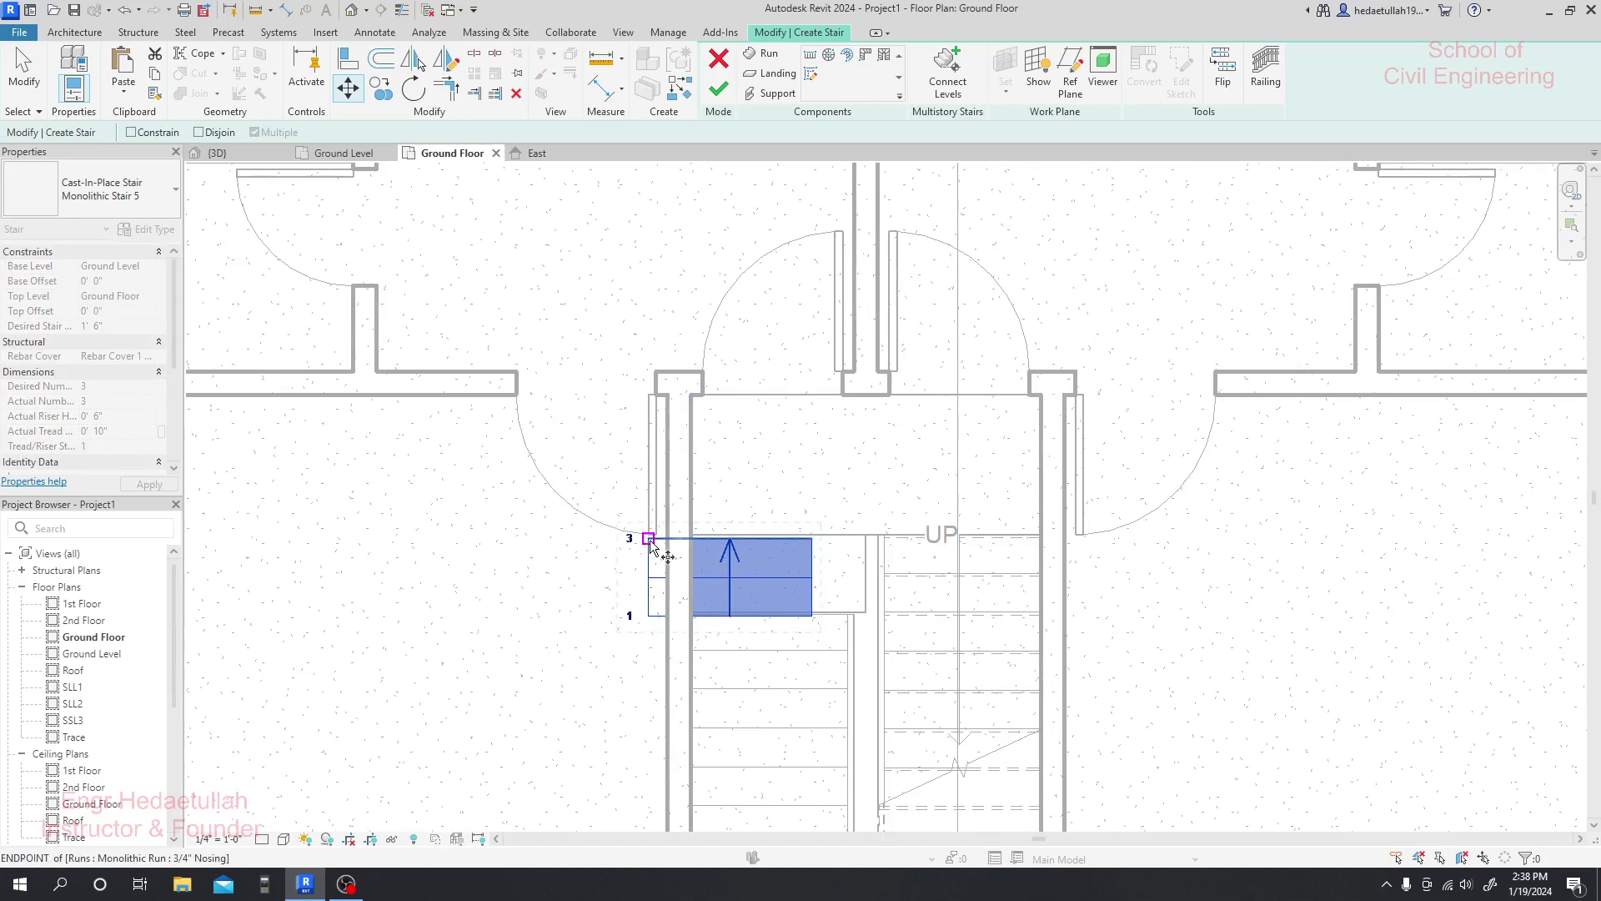
click(649, 539)
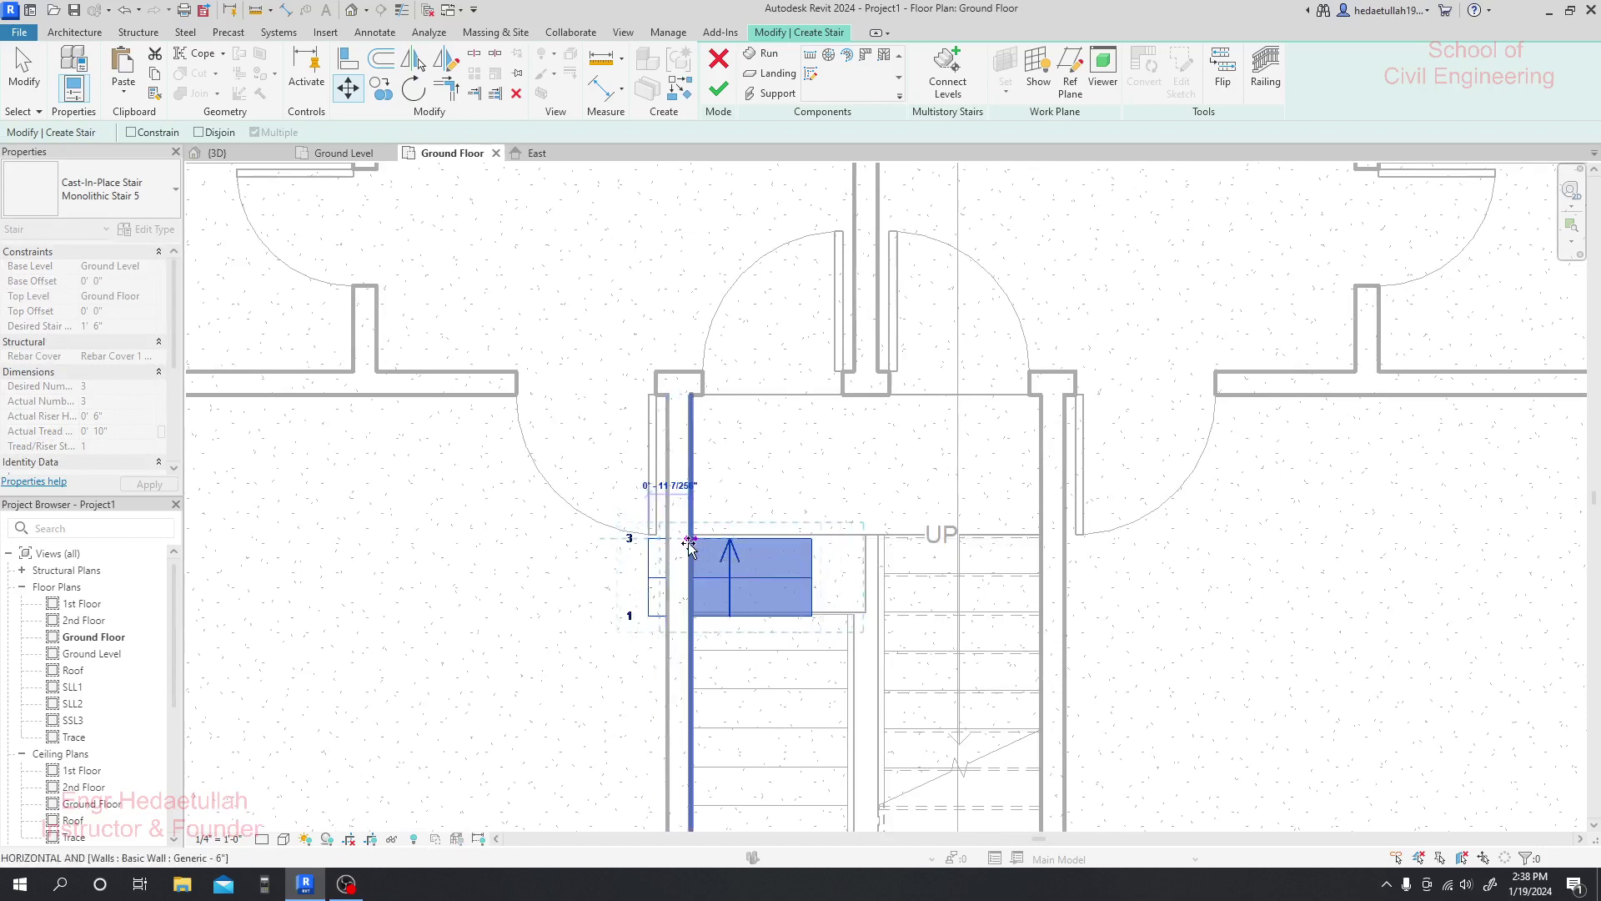
scroll(692, 542, up, 3)
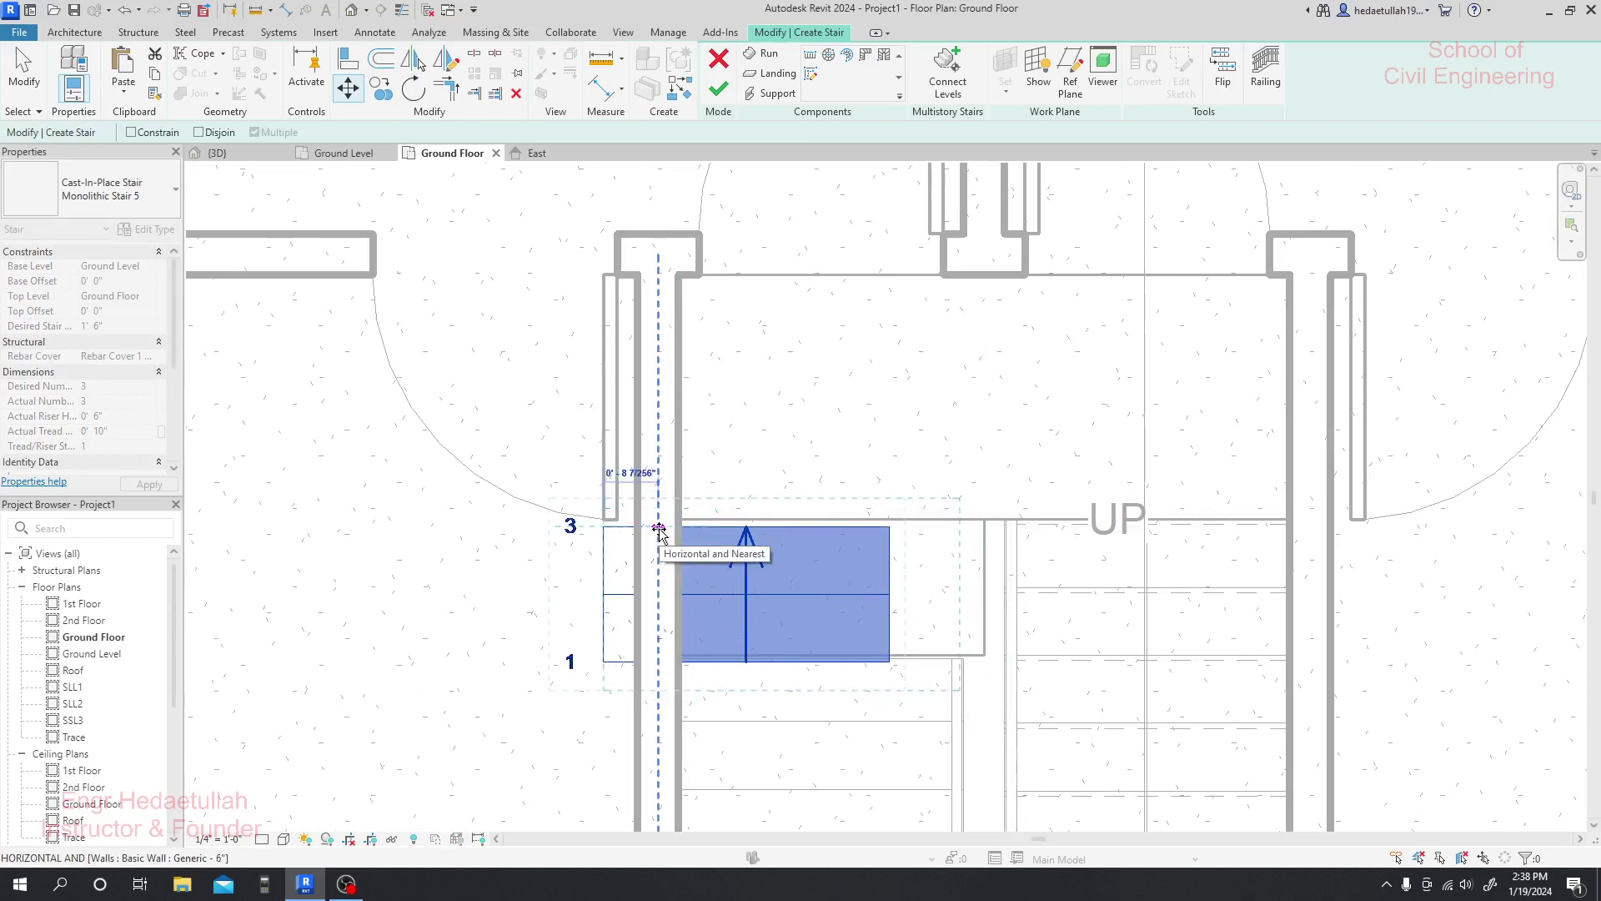
click(659, 529)
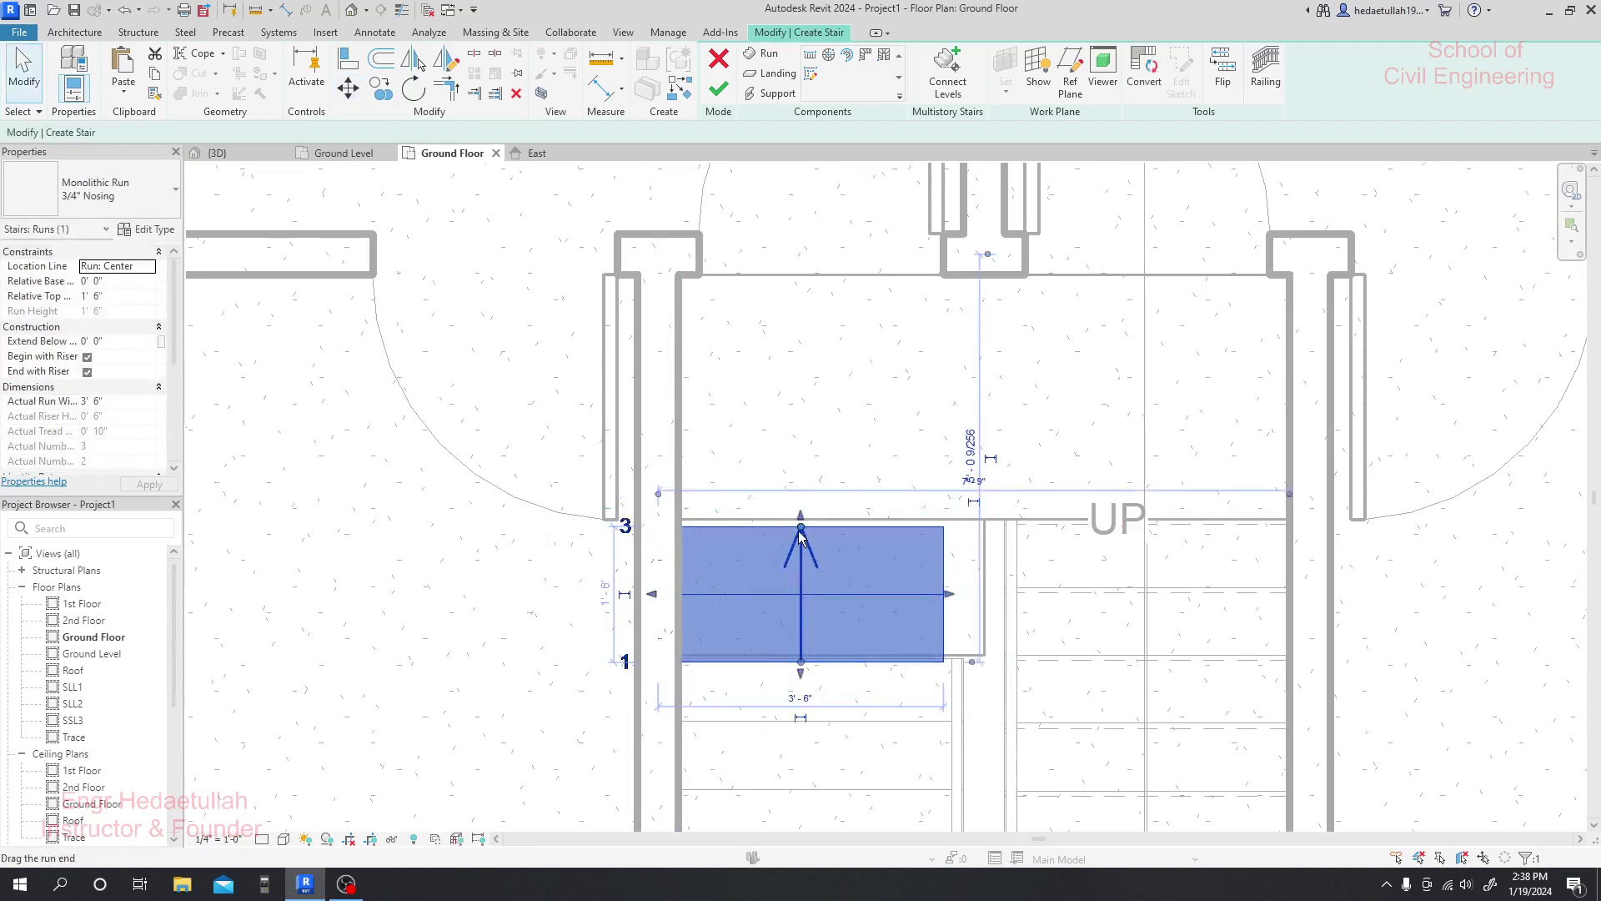
- Finish the entrance stair and check it from the front in the 3D view
click(718, 88)
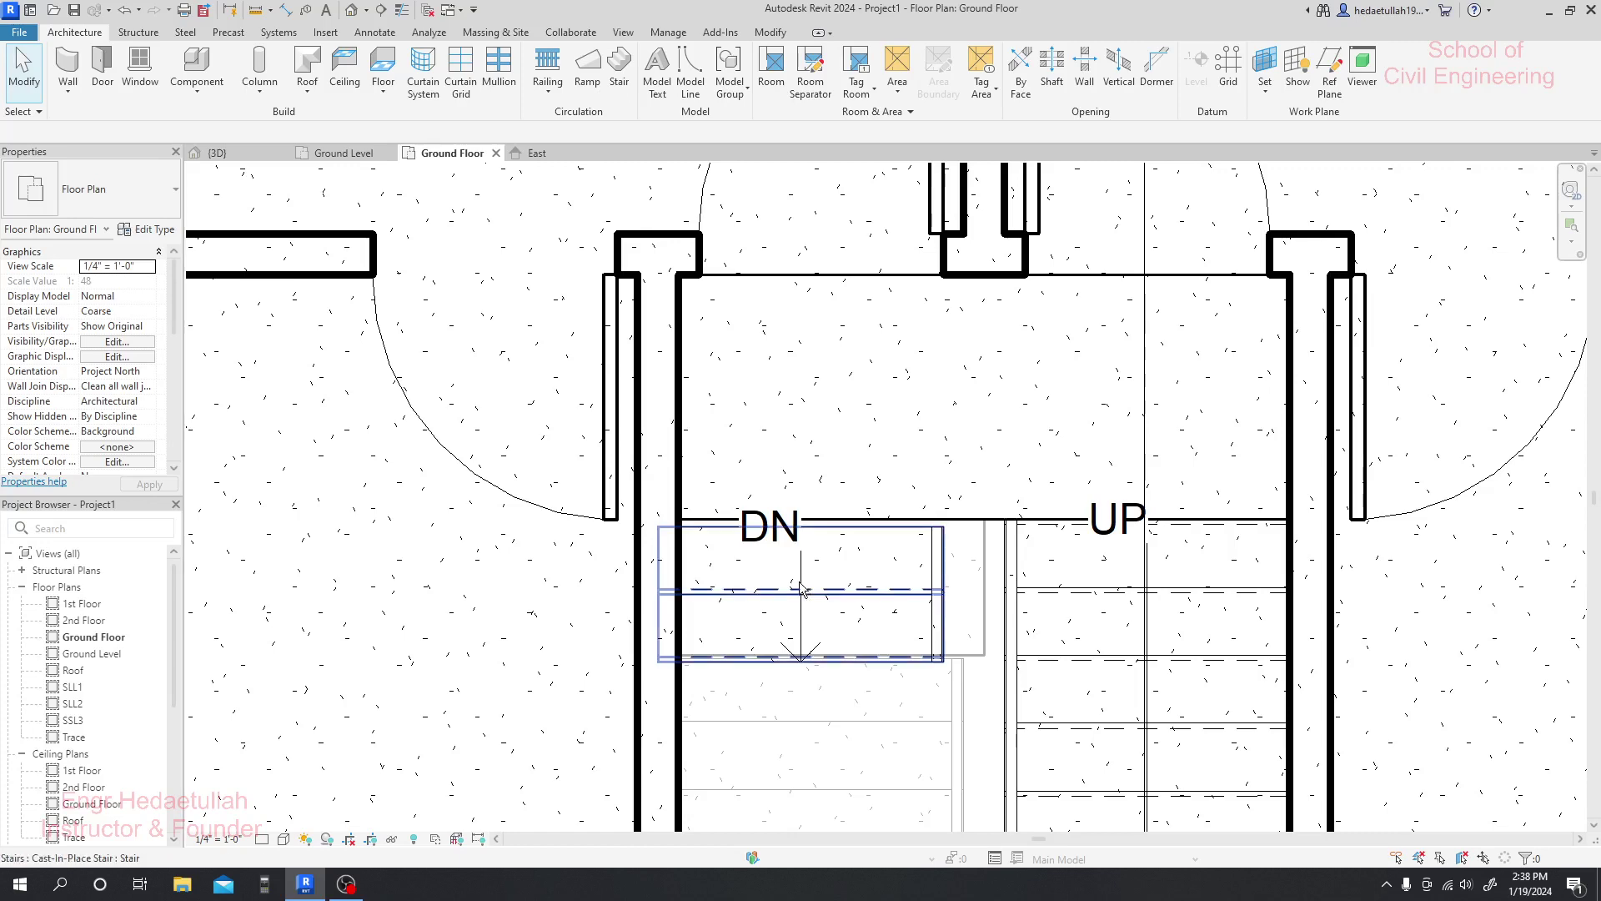
click(234, 152)
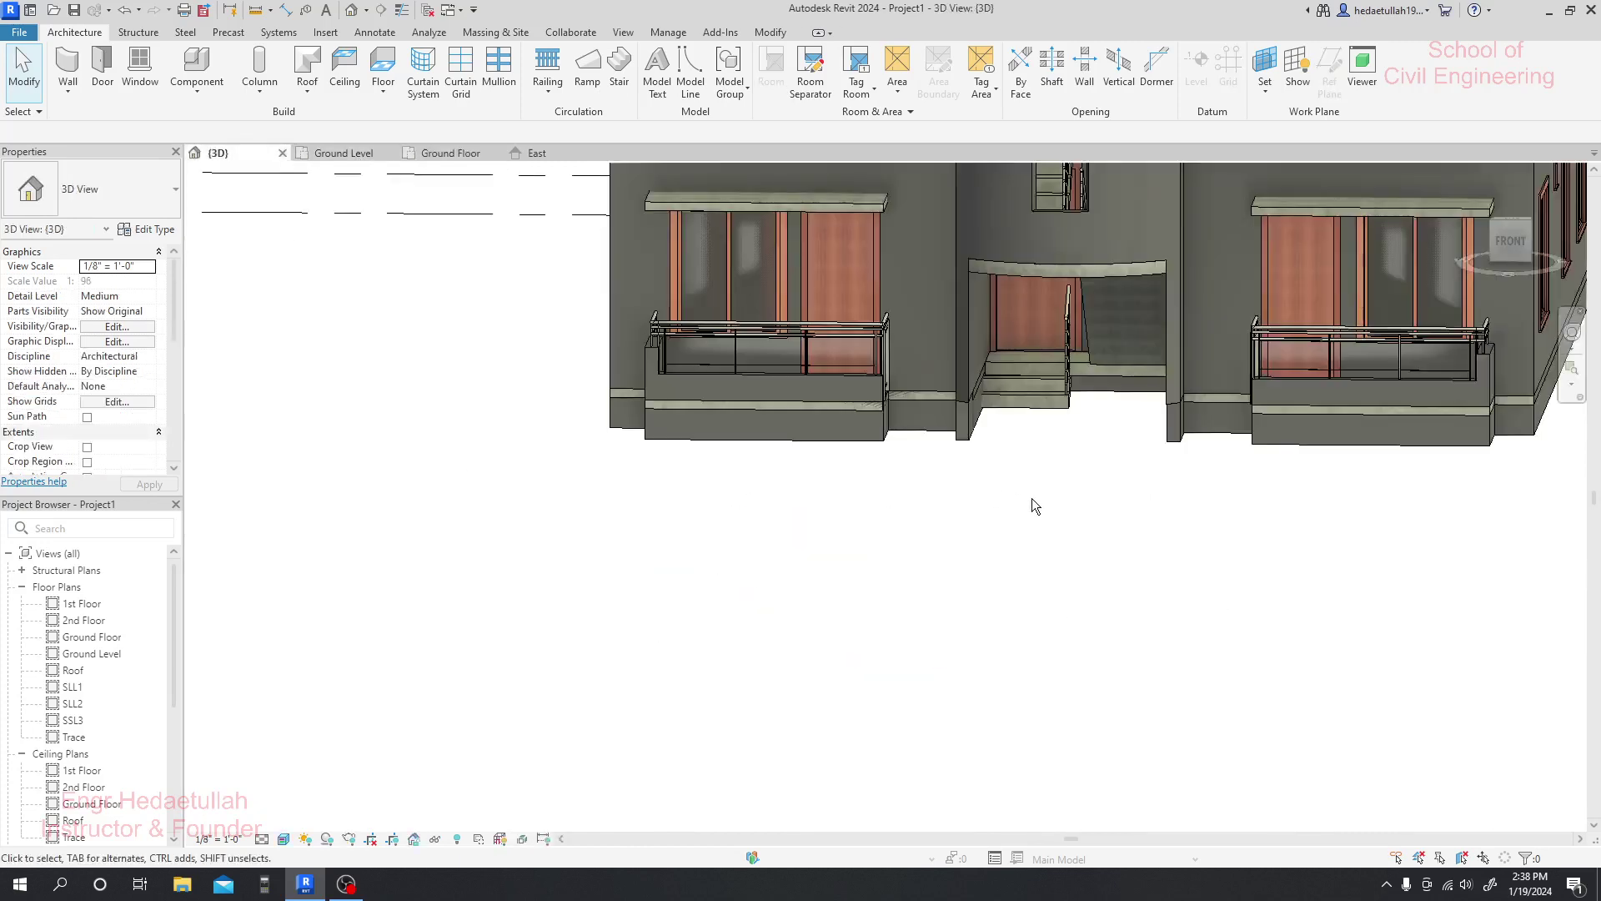
mouse_move(1033, 499)
shift+middle_down()
mouse_move(1036, 522)
mouse_move(987, 508)
mouse_move(1033, 511)
mouse_move(1055, 444)
mouse_move(1012, 462)
mouse_move(1059, 536)
shift+middle_up()
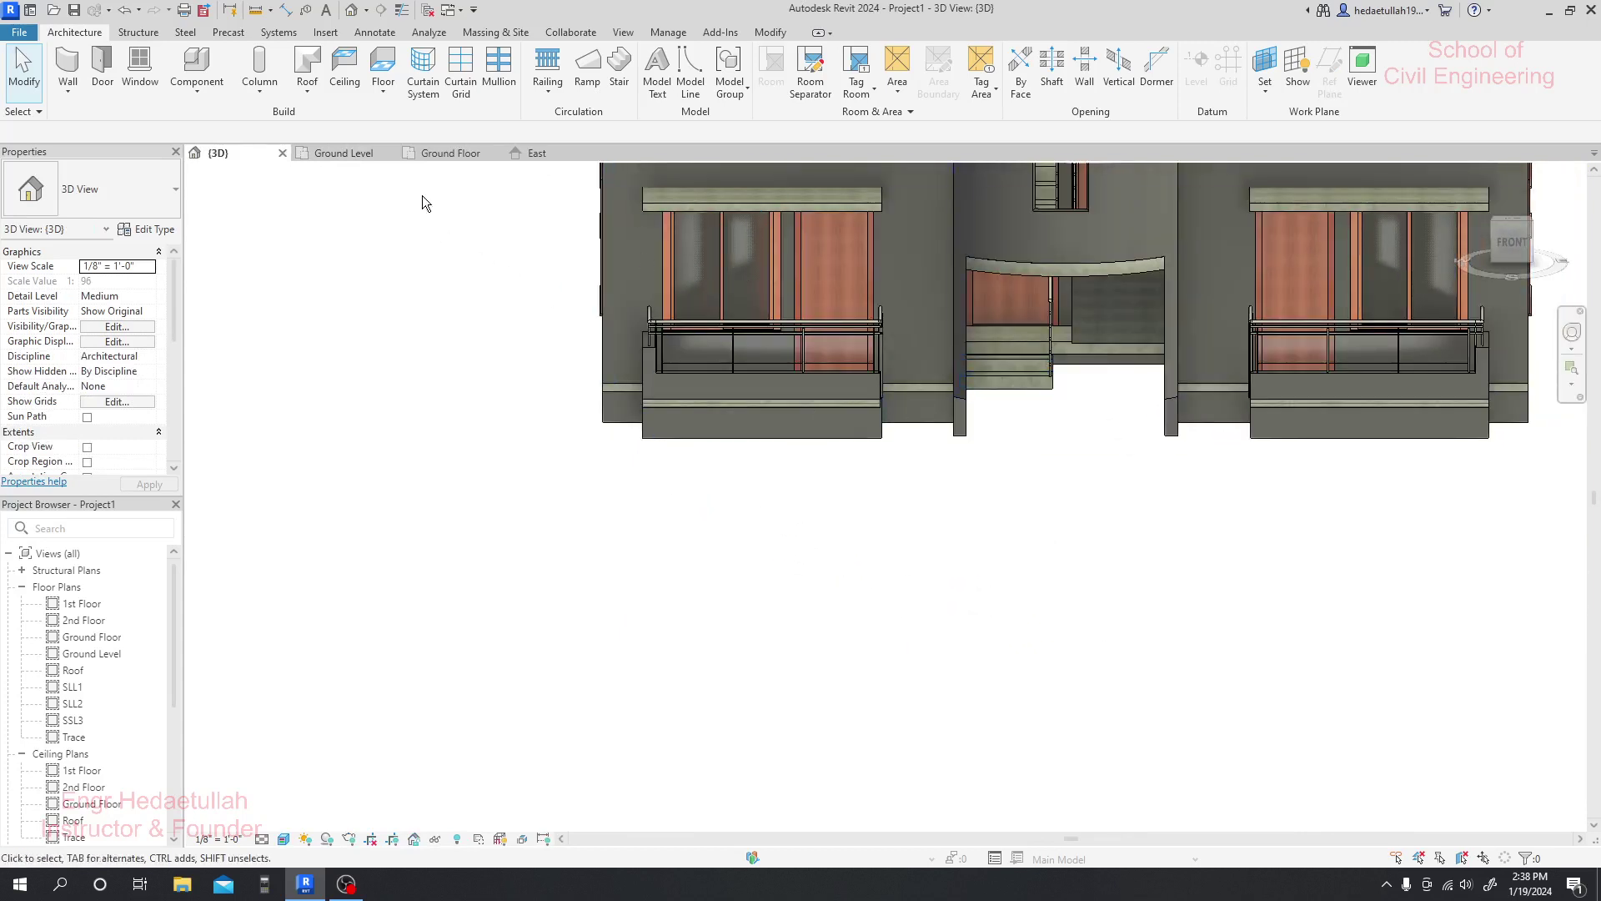
- In the Ground Floor plan, move the building section line onto the new entrance stair and flip its viewing direction
click(451, 153)
scroll(663, 543, down, 5)
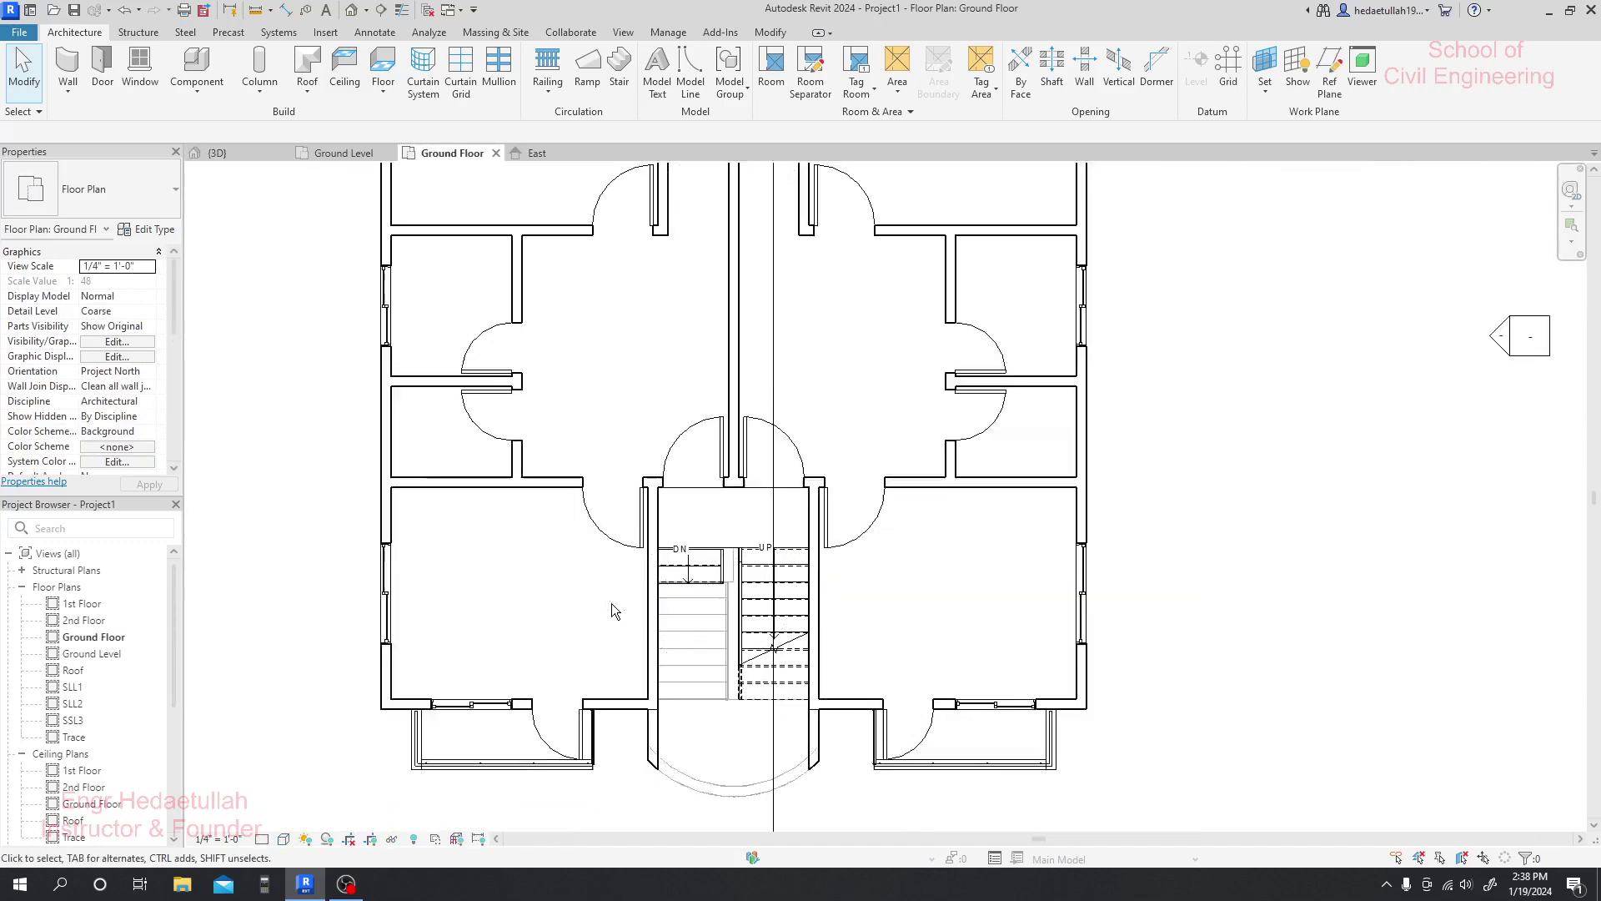
scroll(612, 603, down, 4)
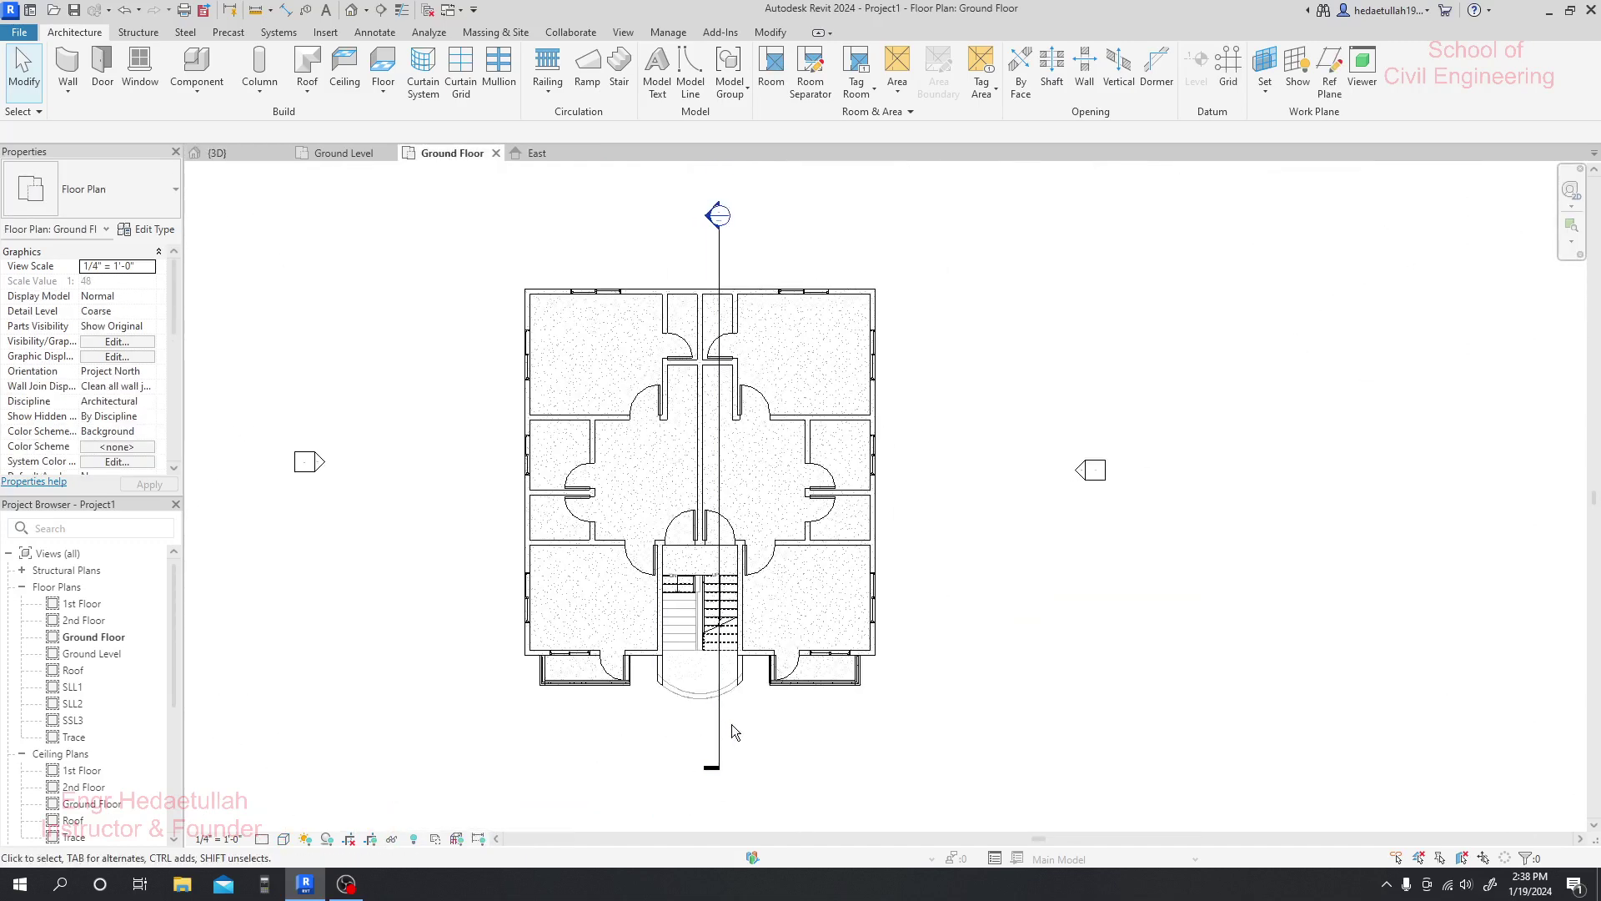
click(719, 716)
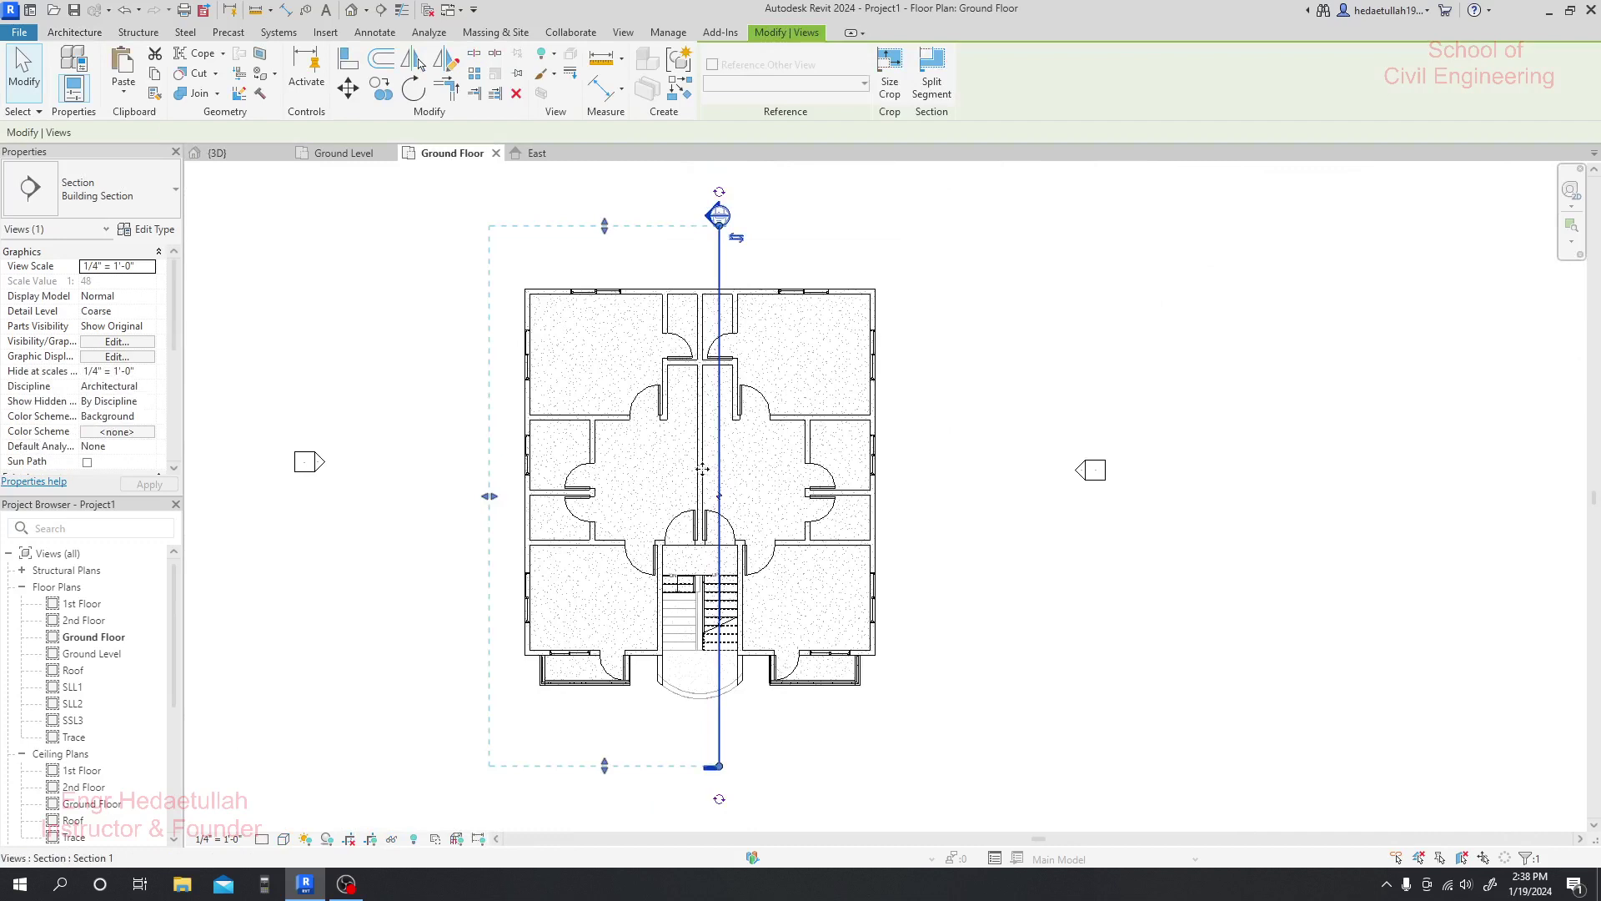
drag(702, 470, 664, 472)
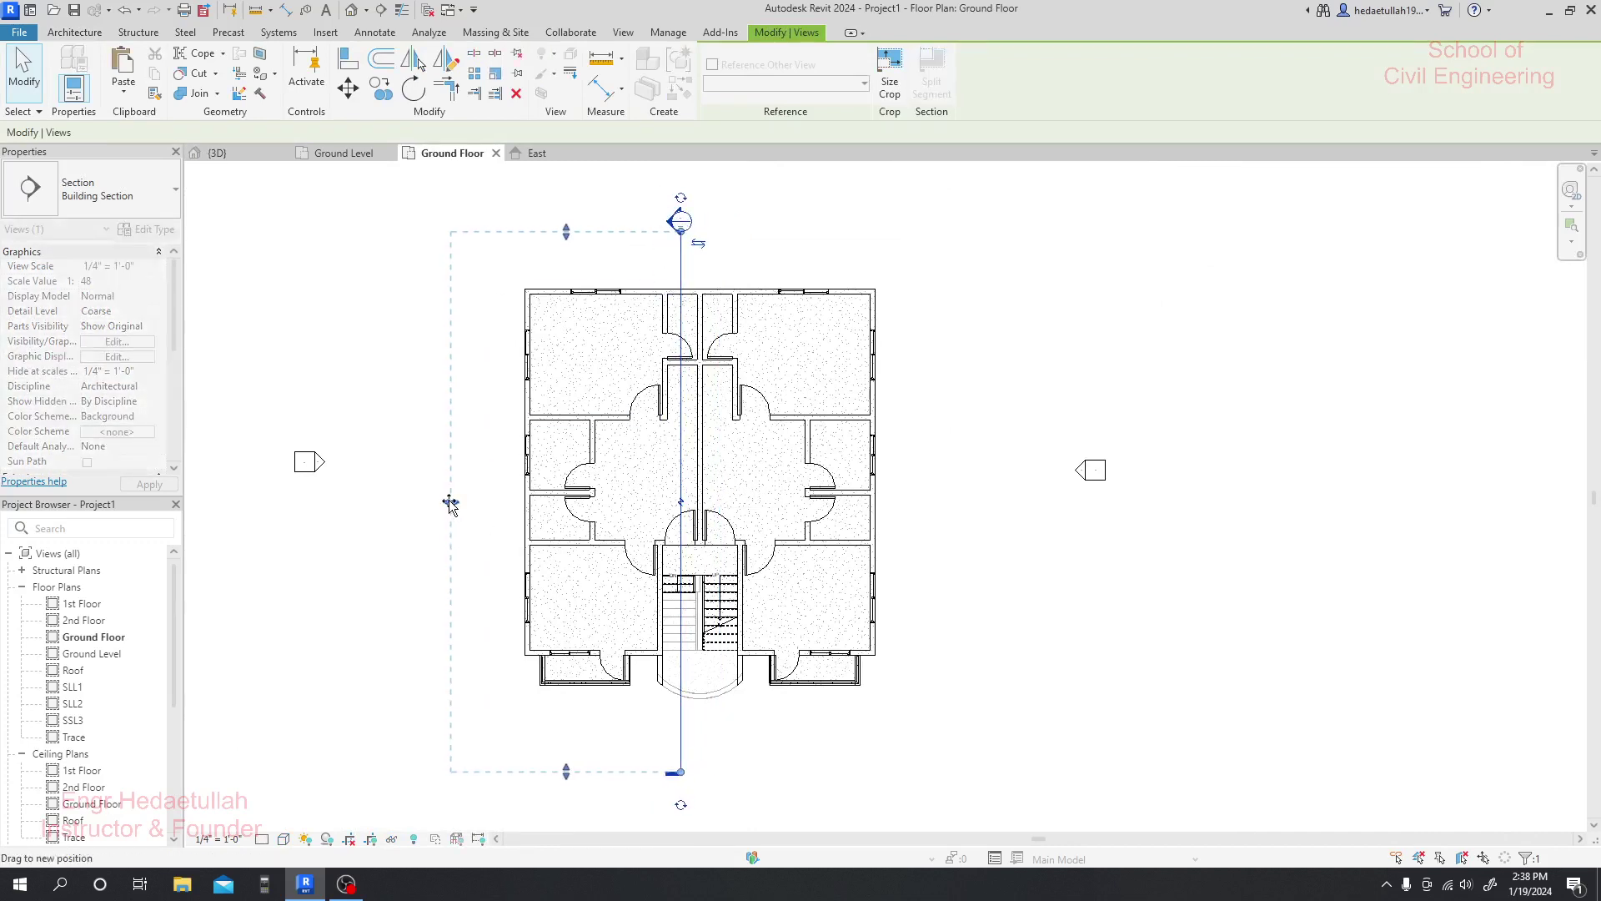
click(699, 244)
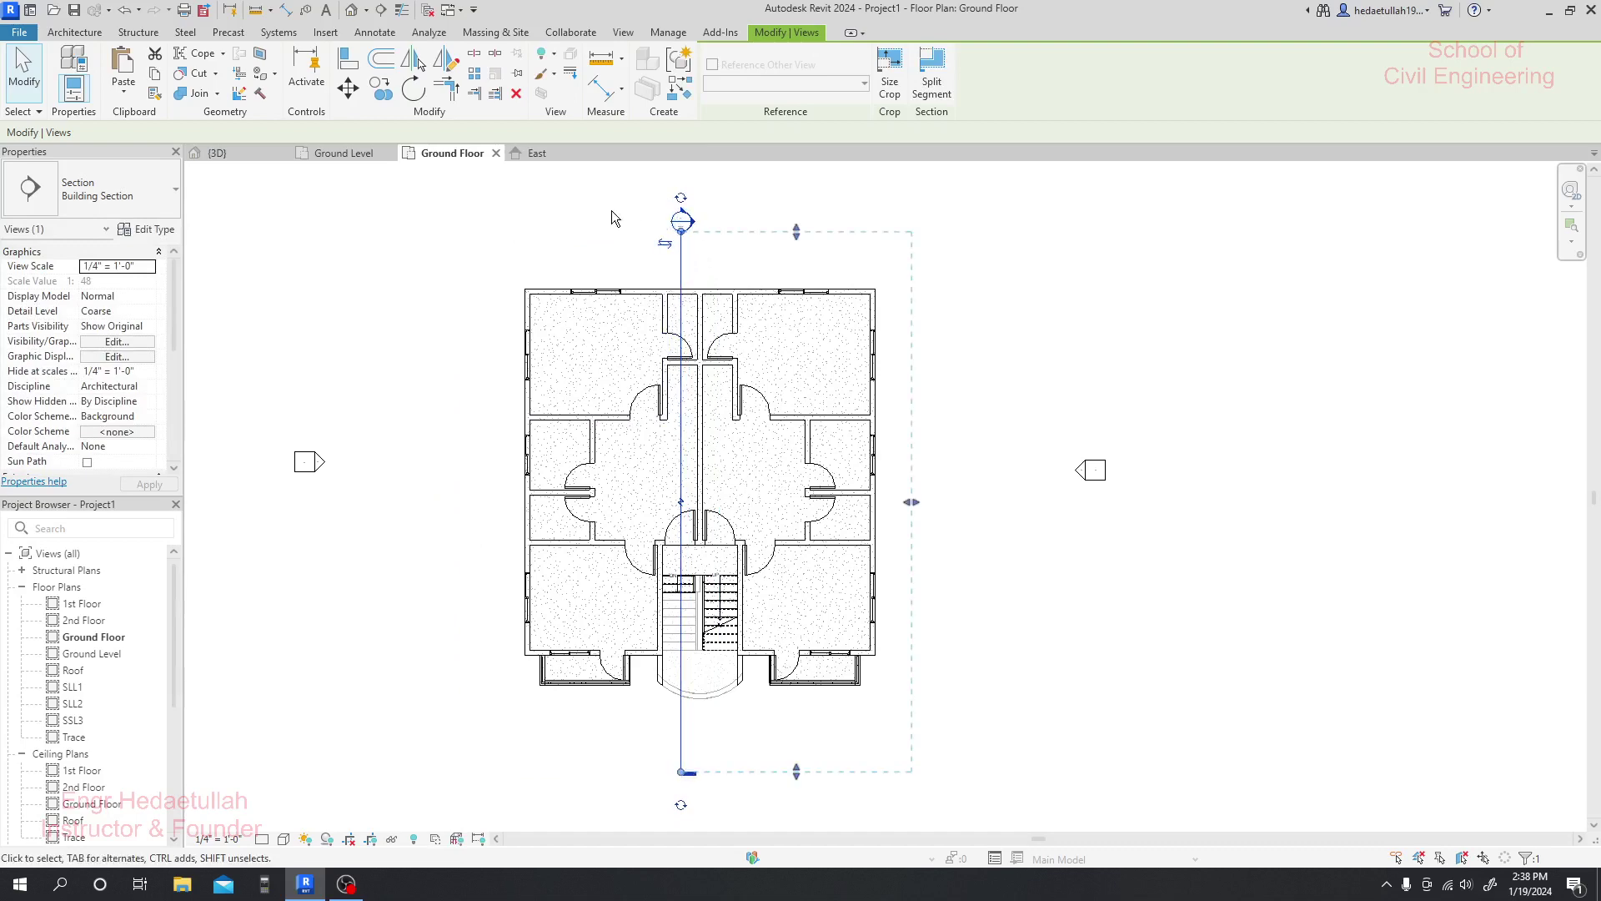
click(612, 210)
- Open the Section 1 view and examine the joint between the entrance stair's top and the Ground Floor slab edge
double_click(693, 218)
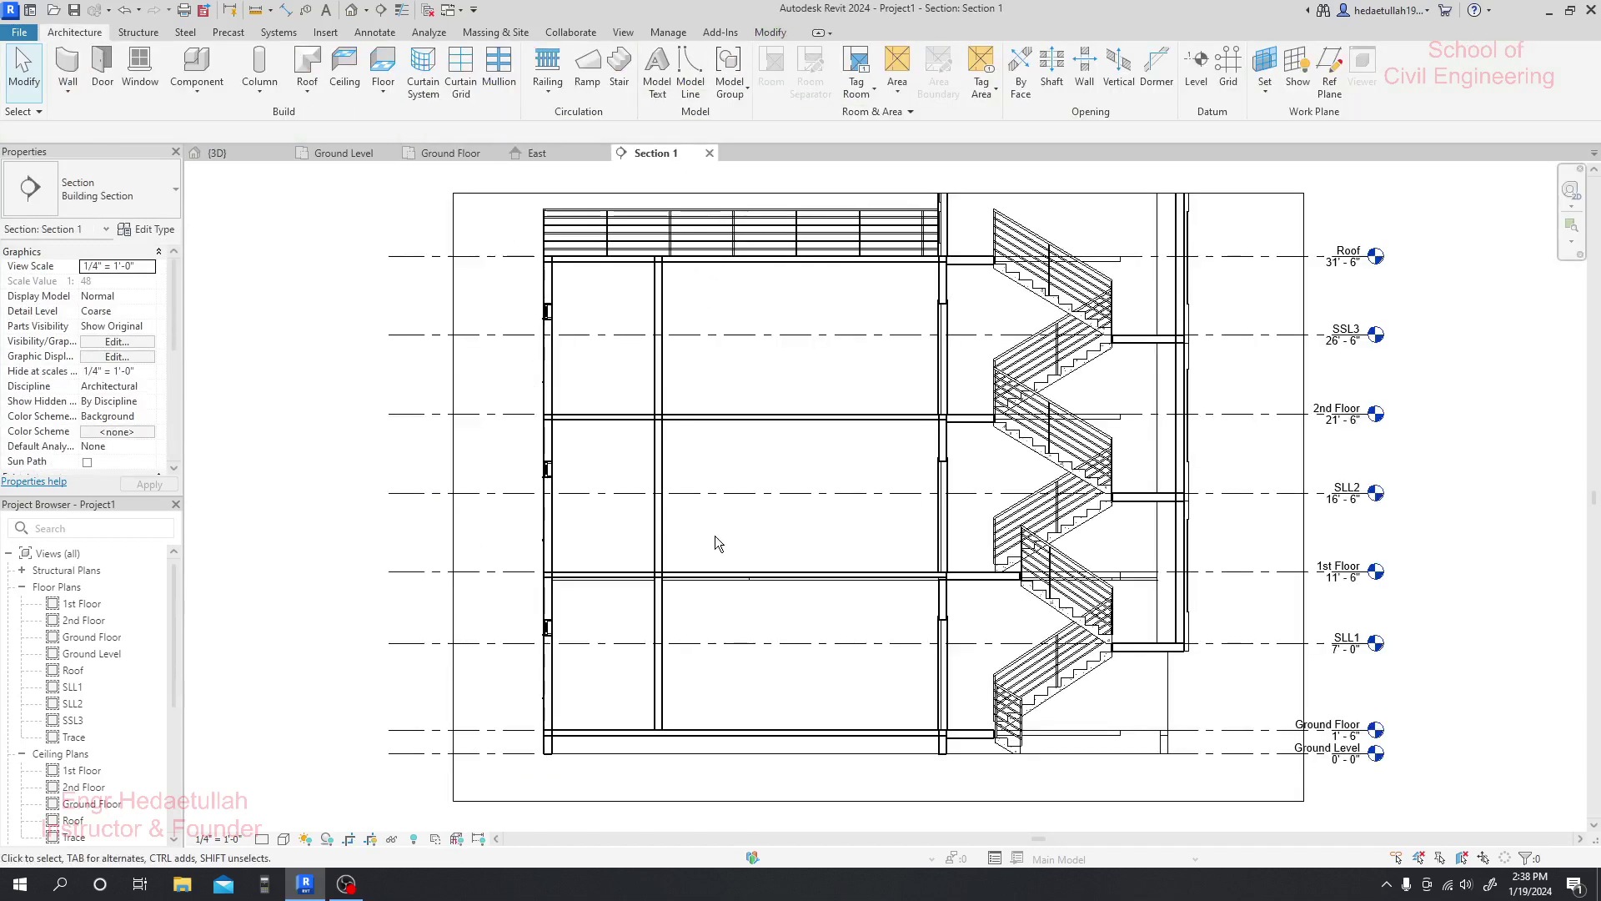
scroll(892, 558, up, 4)
scroll(924, 559, up, 5)
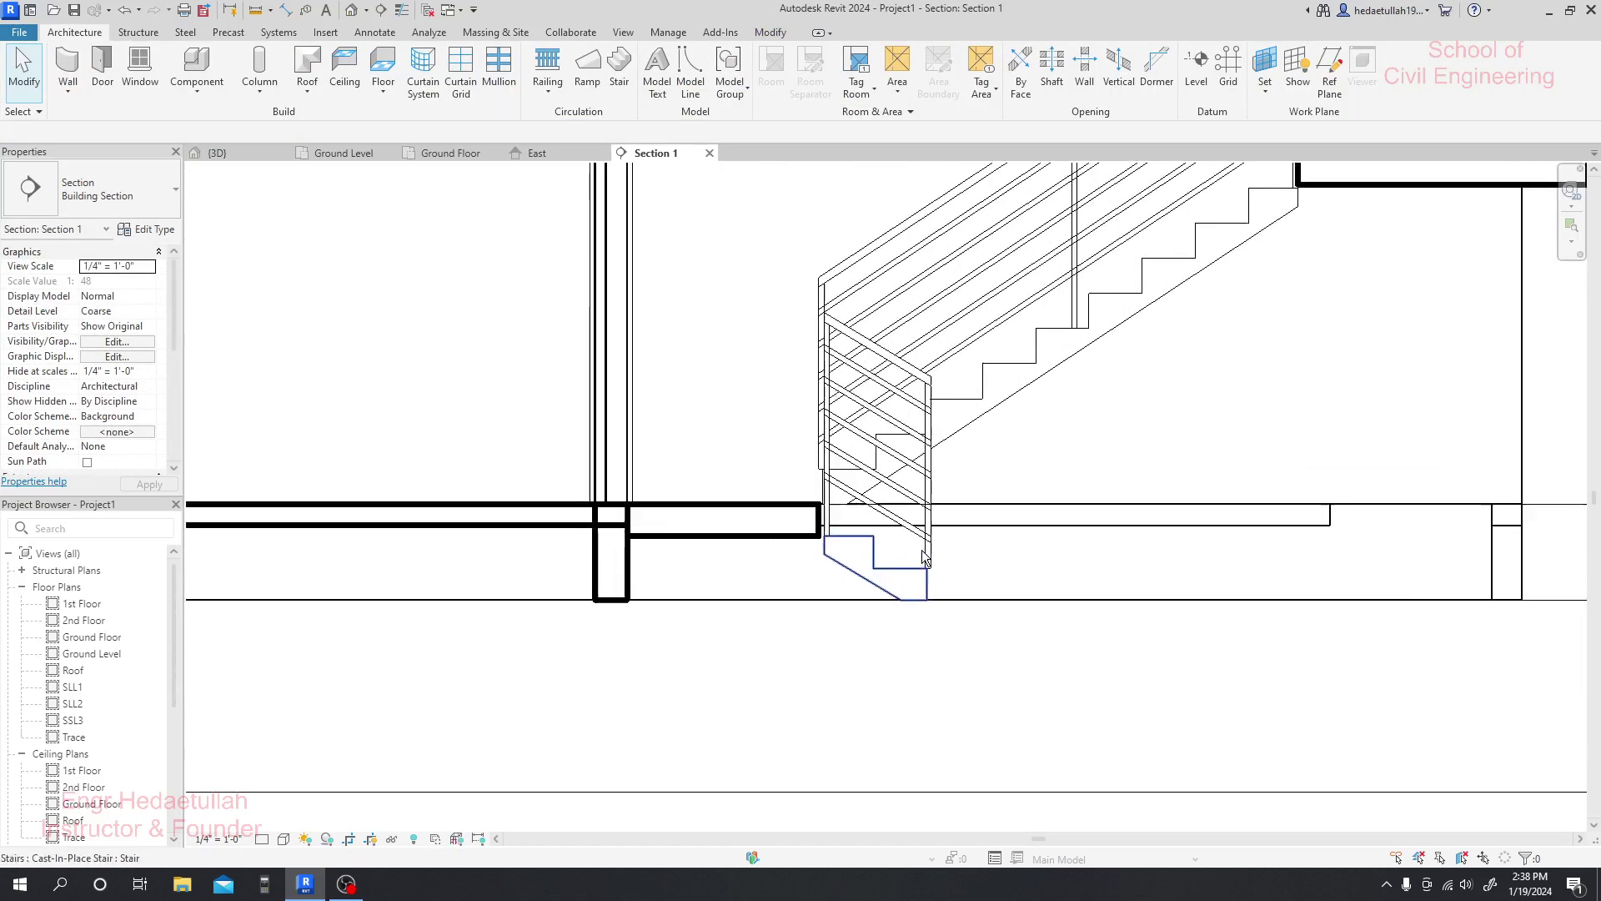
click(852, 515)
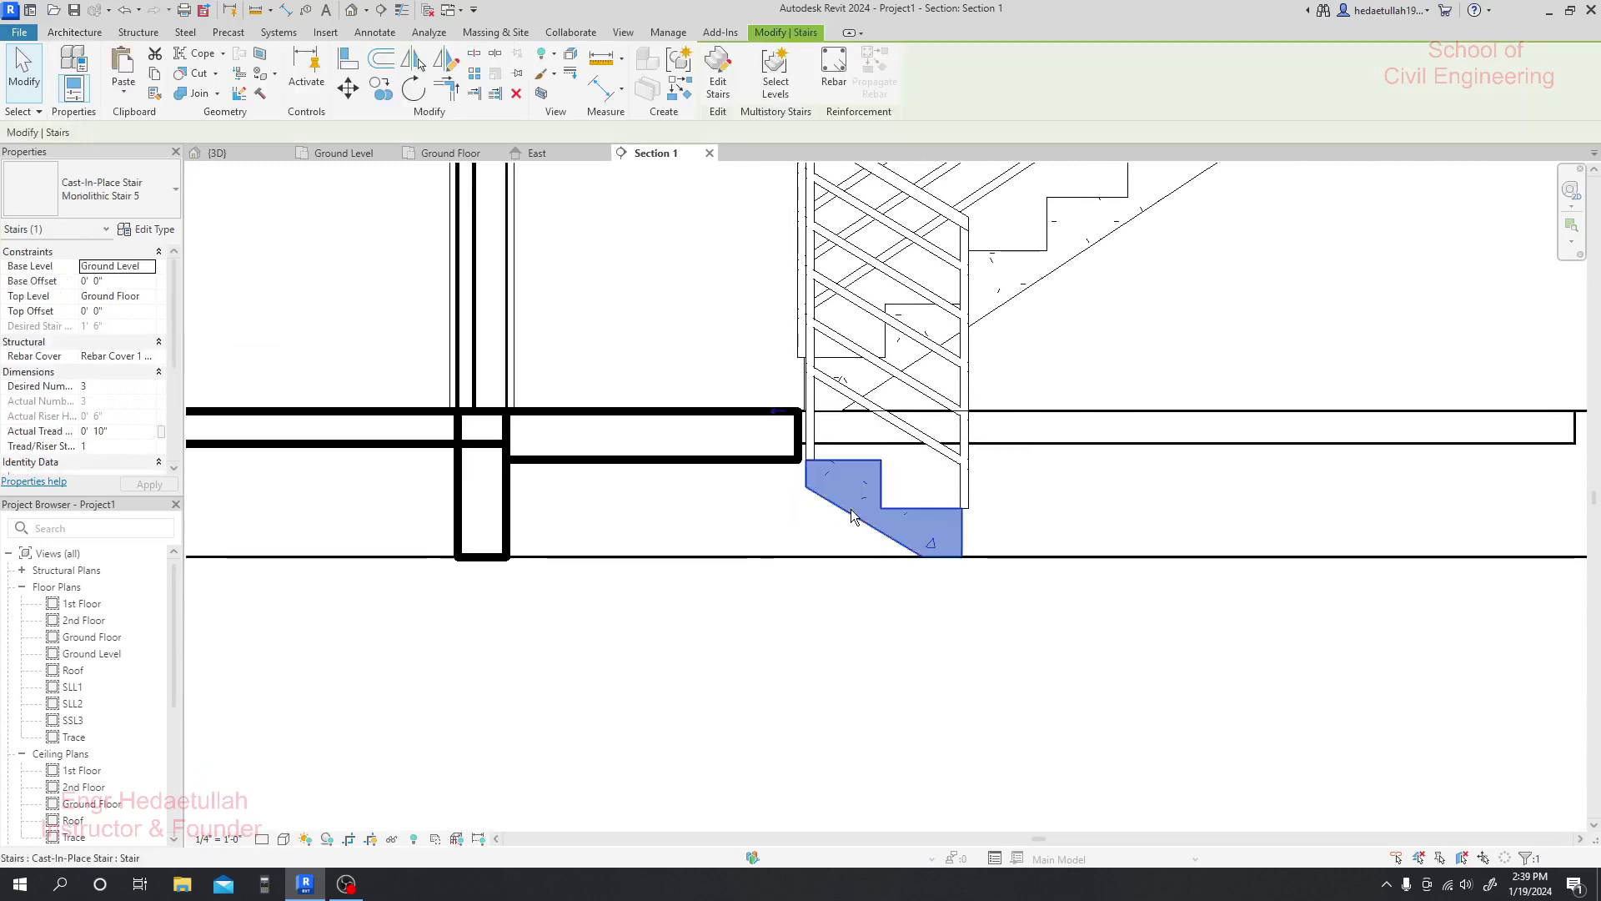
scroll(839, 511, up, 2)
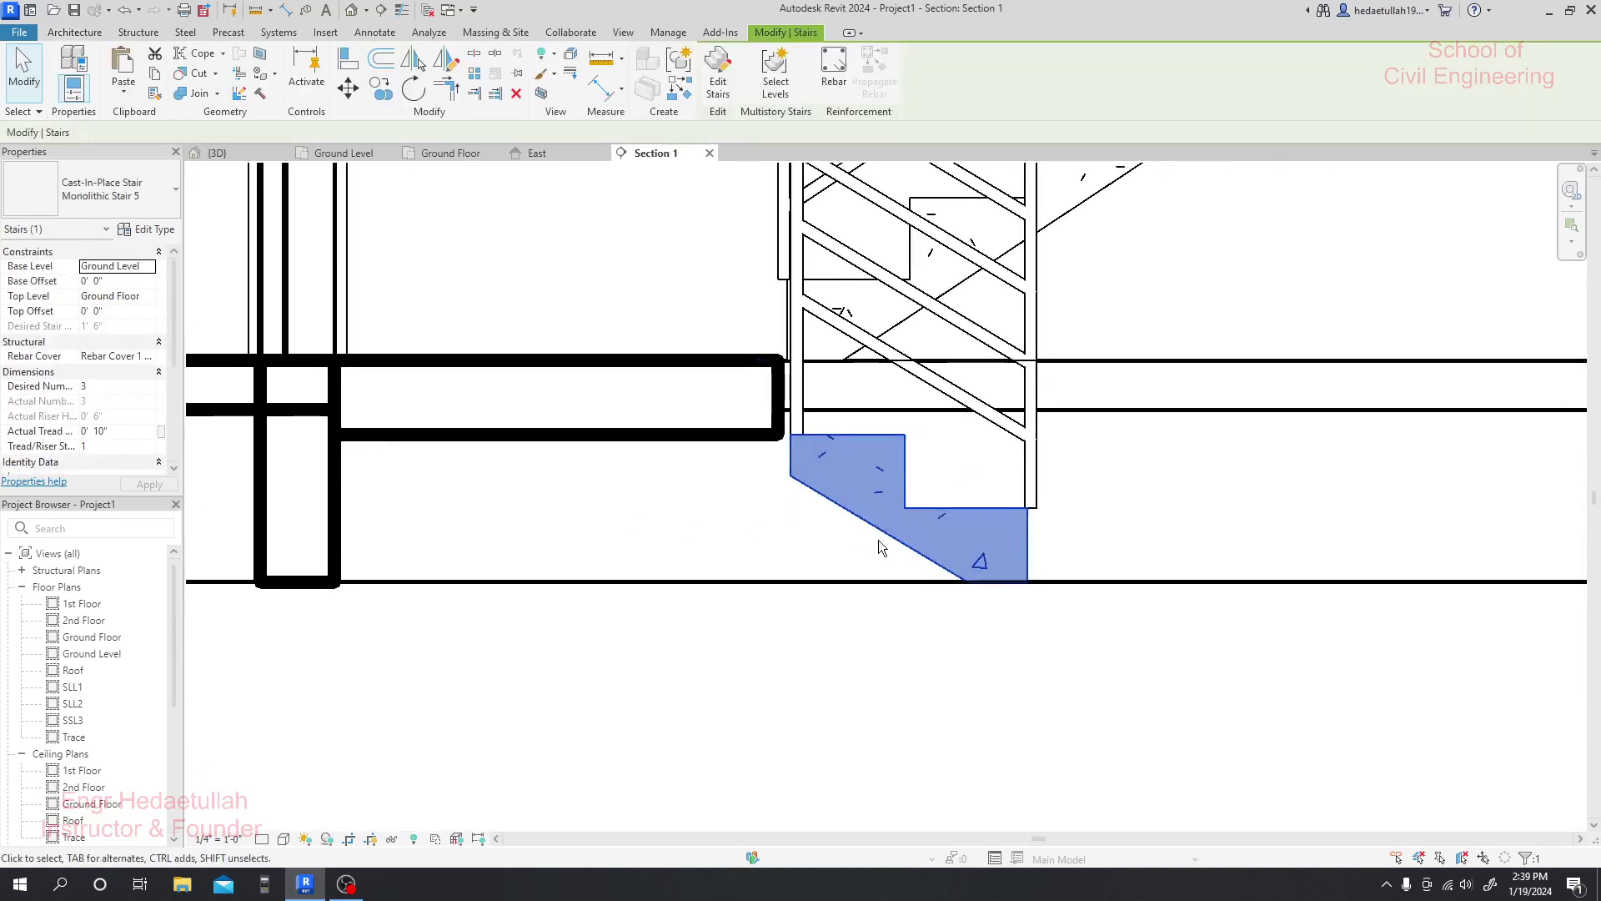
- Edit the entrance stair and widen its run to 3' 9" towards the stairwell's centre in the Ground Floor plan
double_click(862, 499)
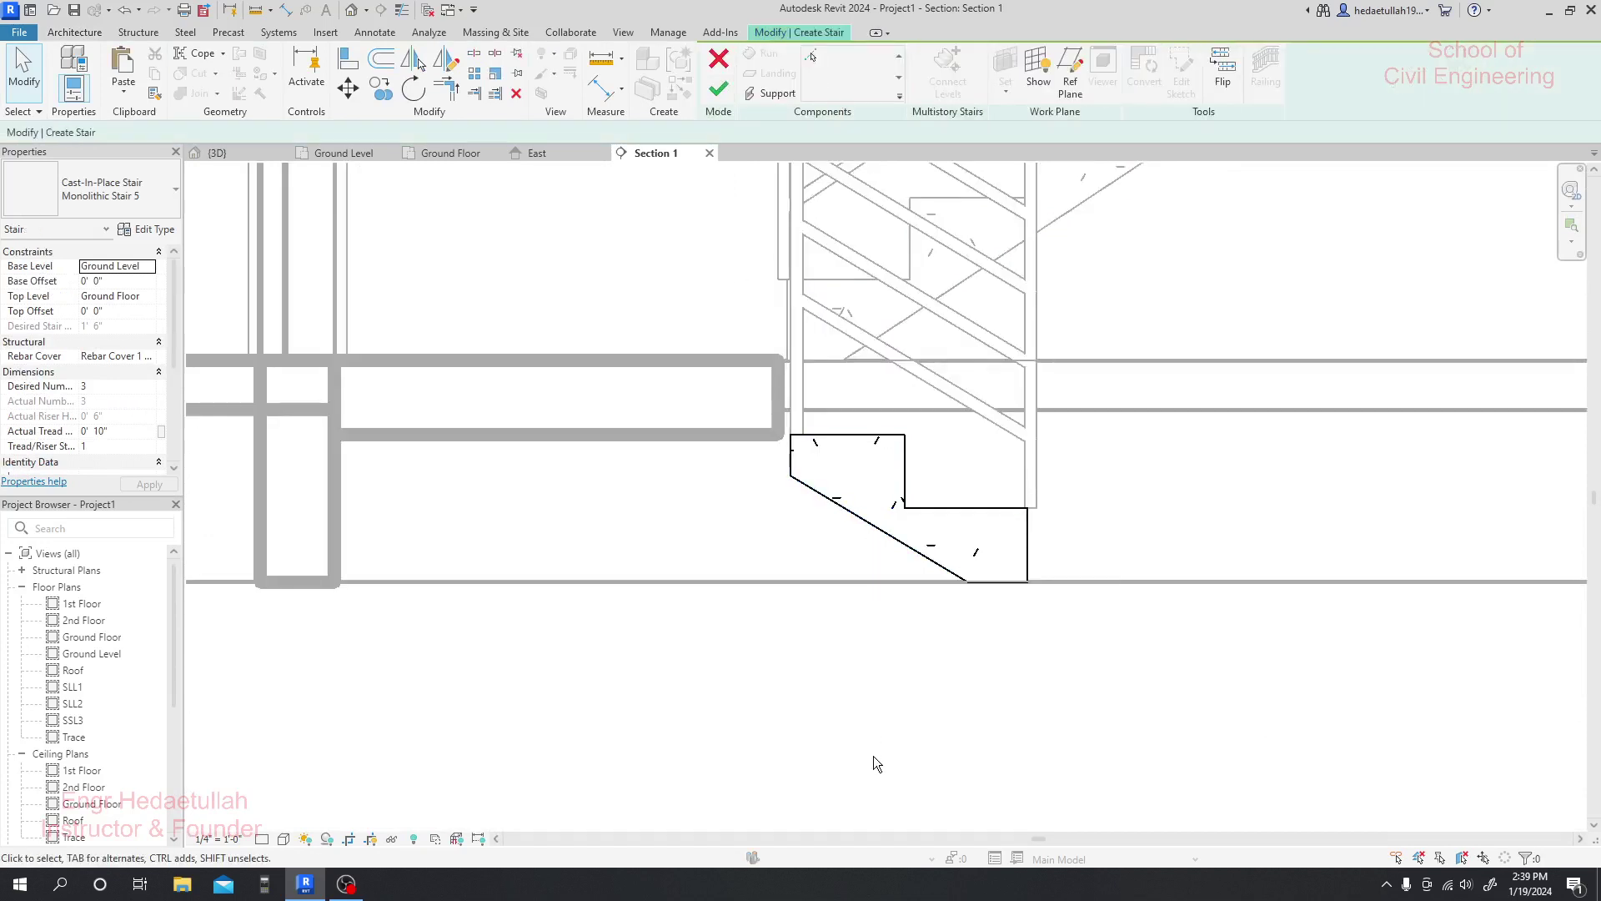
key(alt)
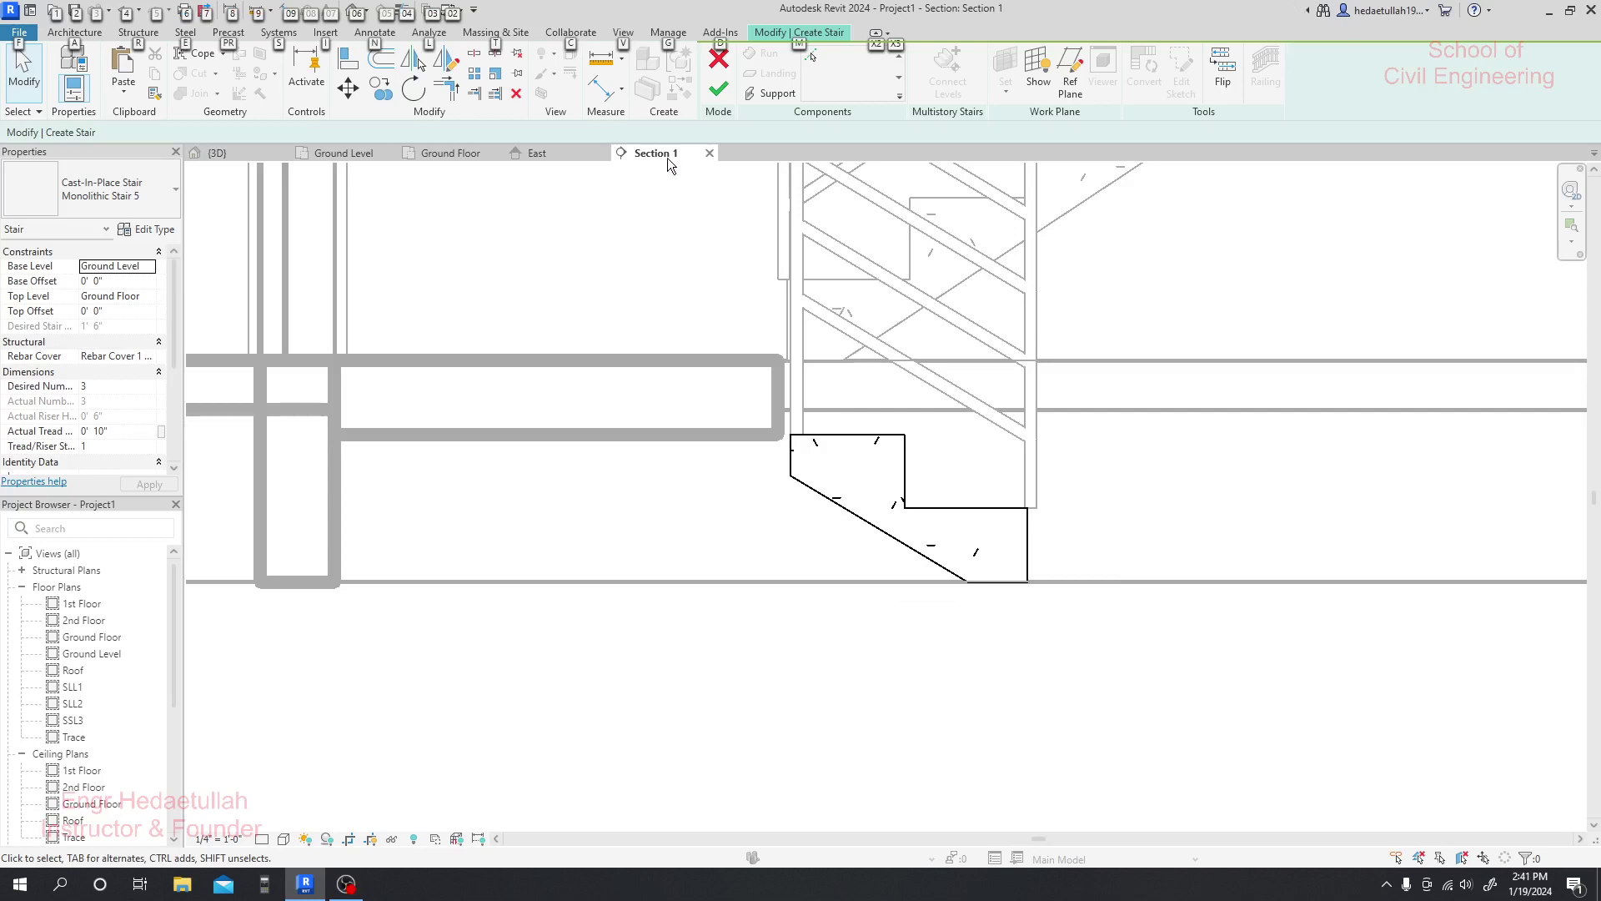
click(430, 155)
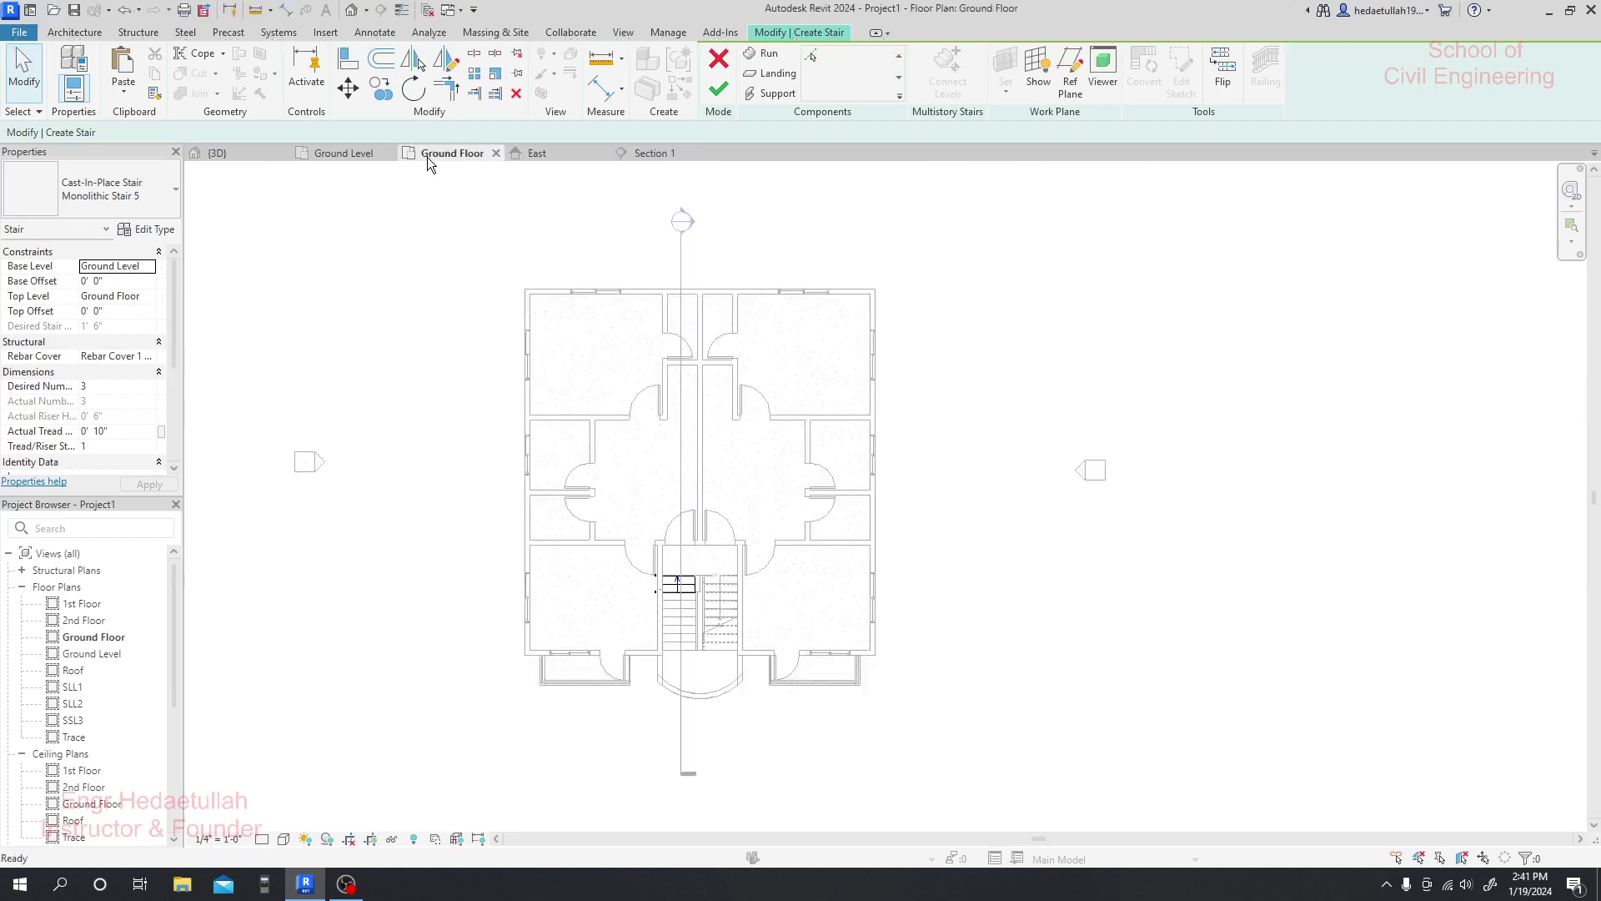
scroll(660, 663, up, 10)
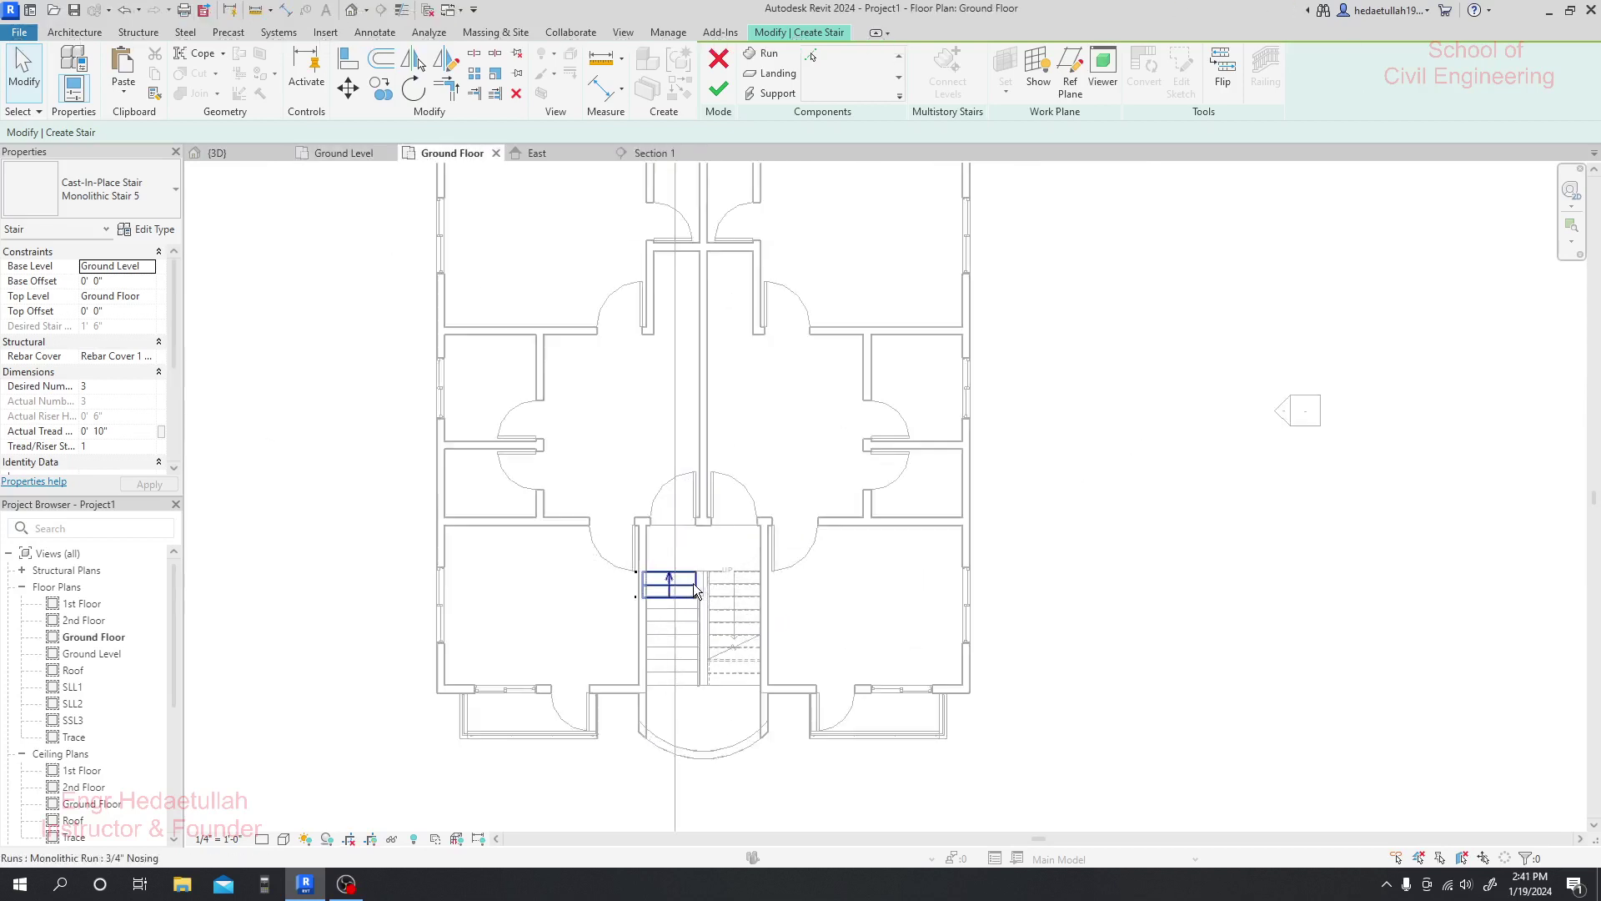
click(646, 577)
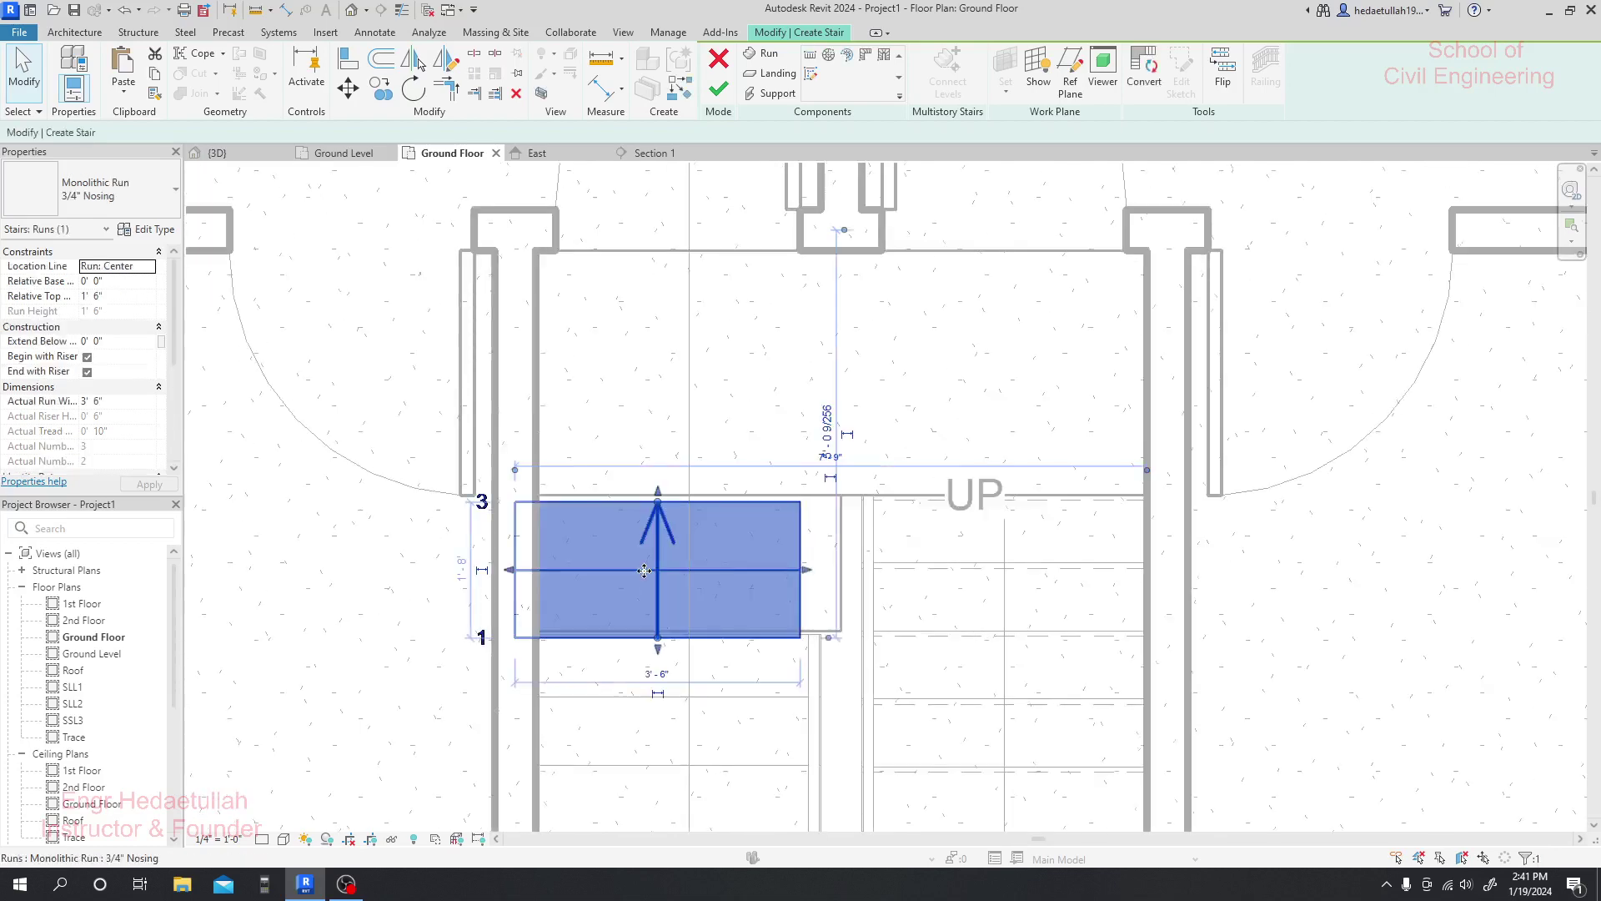
scroll(829, 709, down, 1)
middle_drag(842, 718, 844, 567)
scroll(773, 537, up, 2)
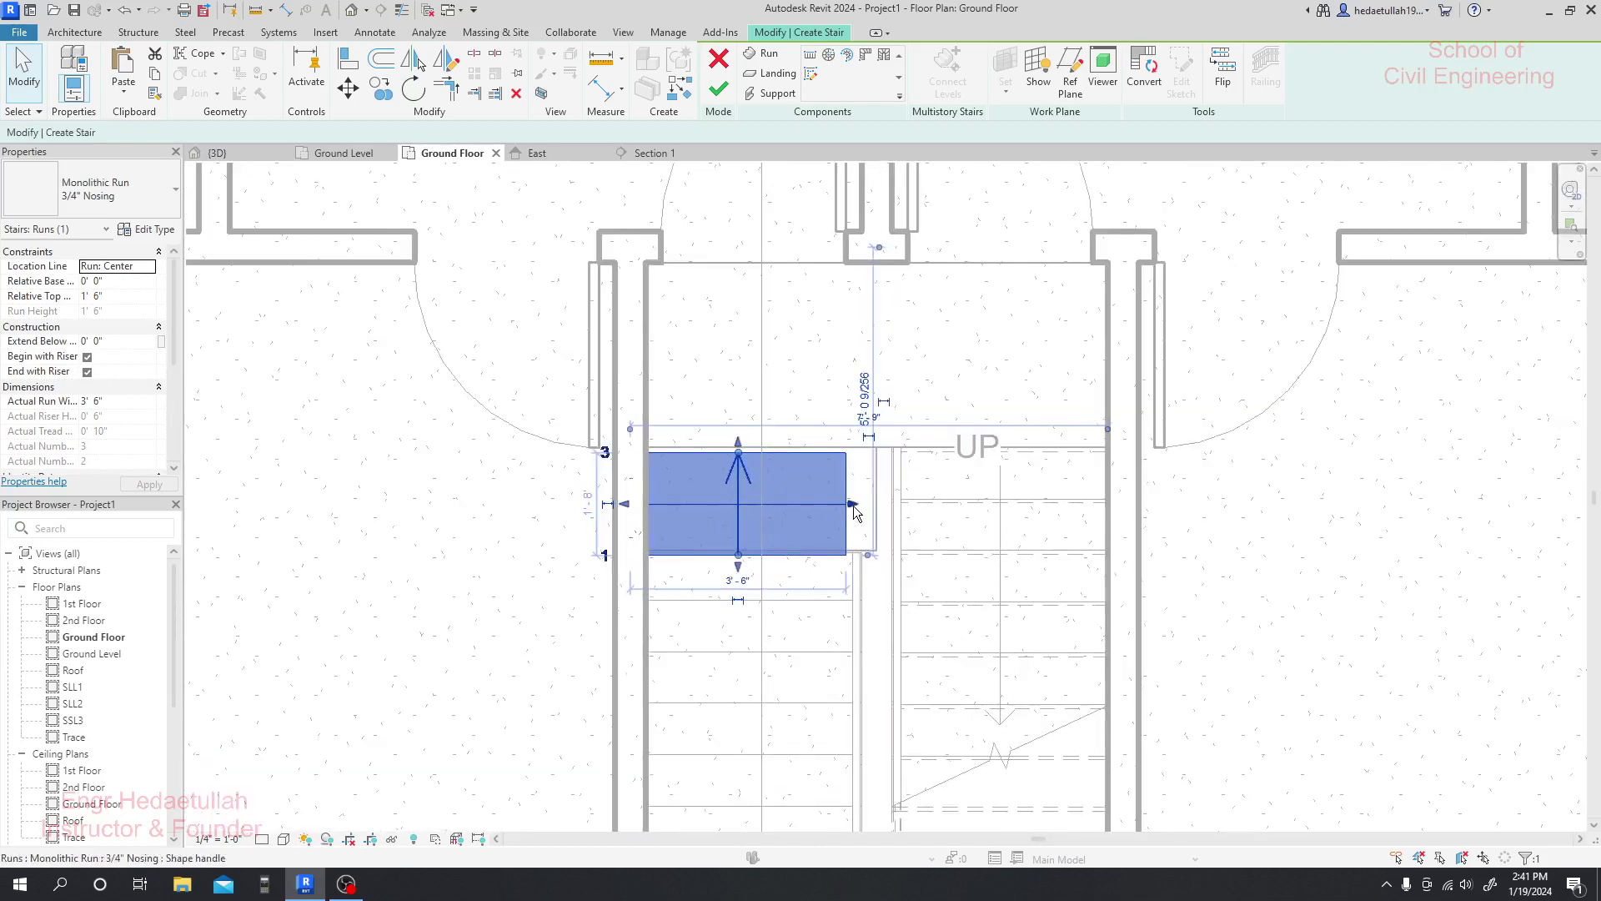
drag(853, 505, 864, 511)
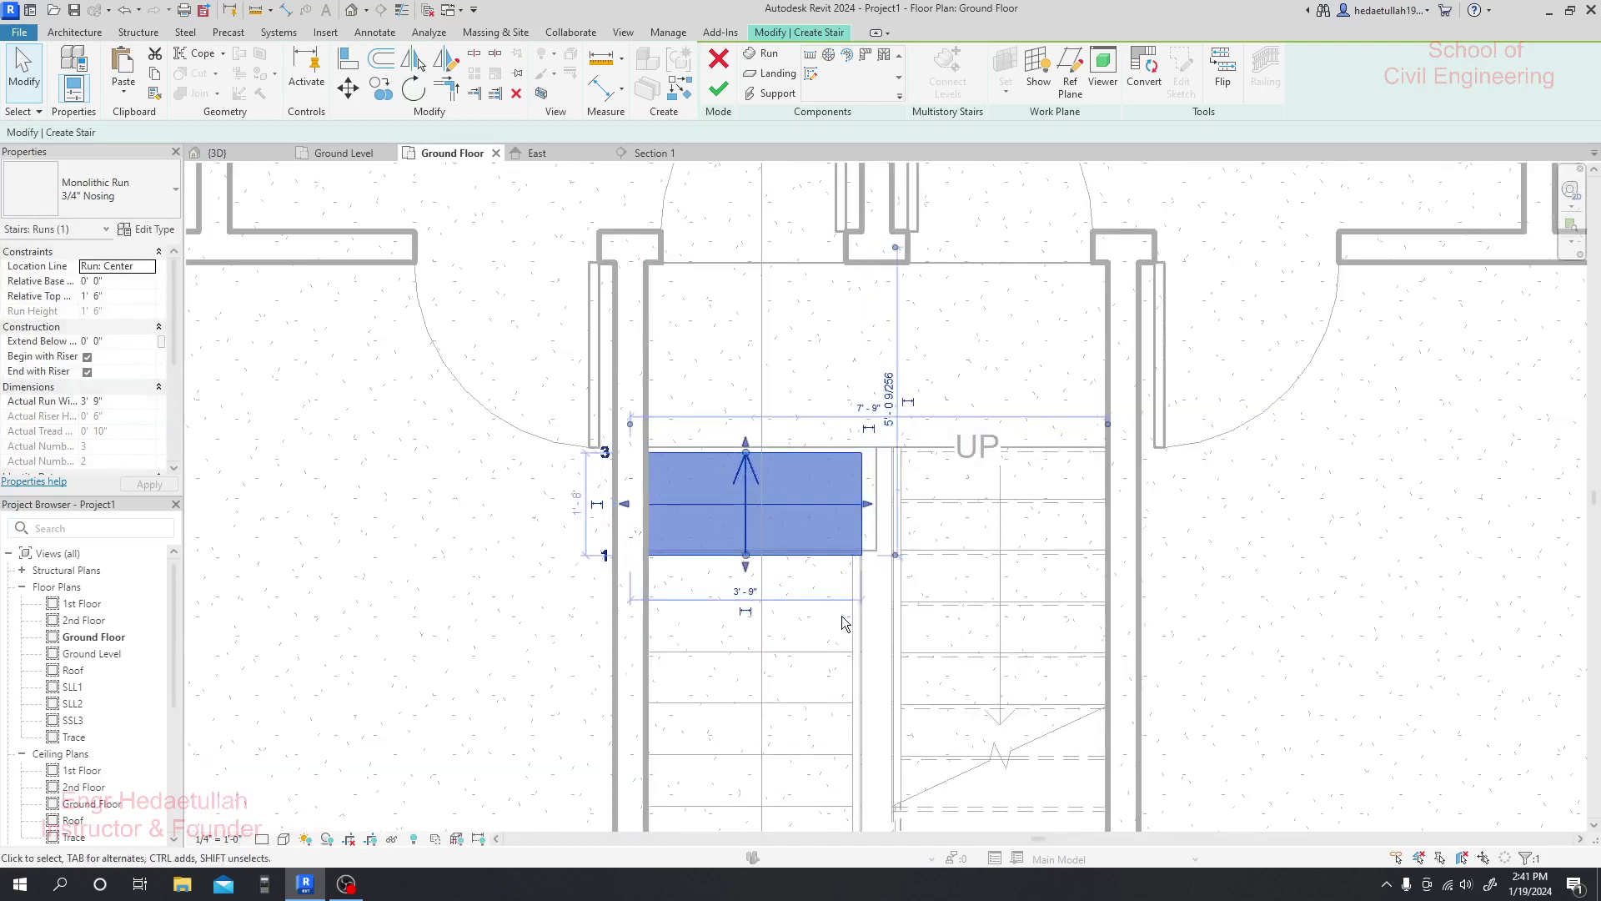
- Shift the run's upper end to meet the landing slab edge, finish the stair edit and check the joint in Section 1
scroll(745, 451, up, 1)
drag(746, 449, 748, 448)
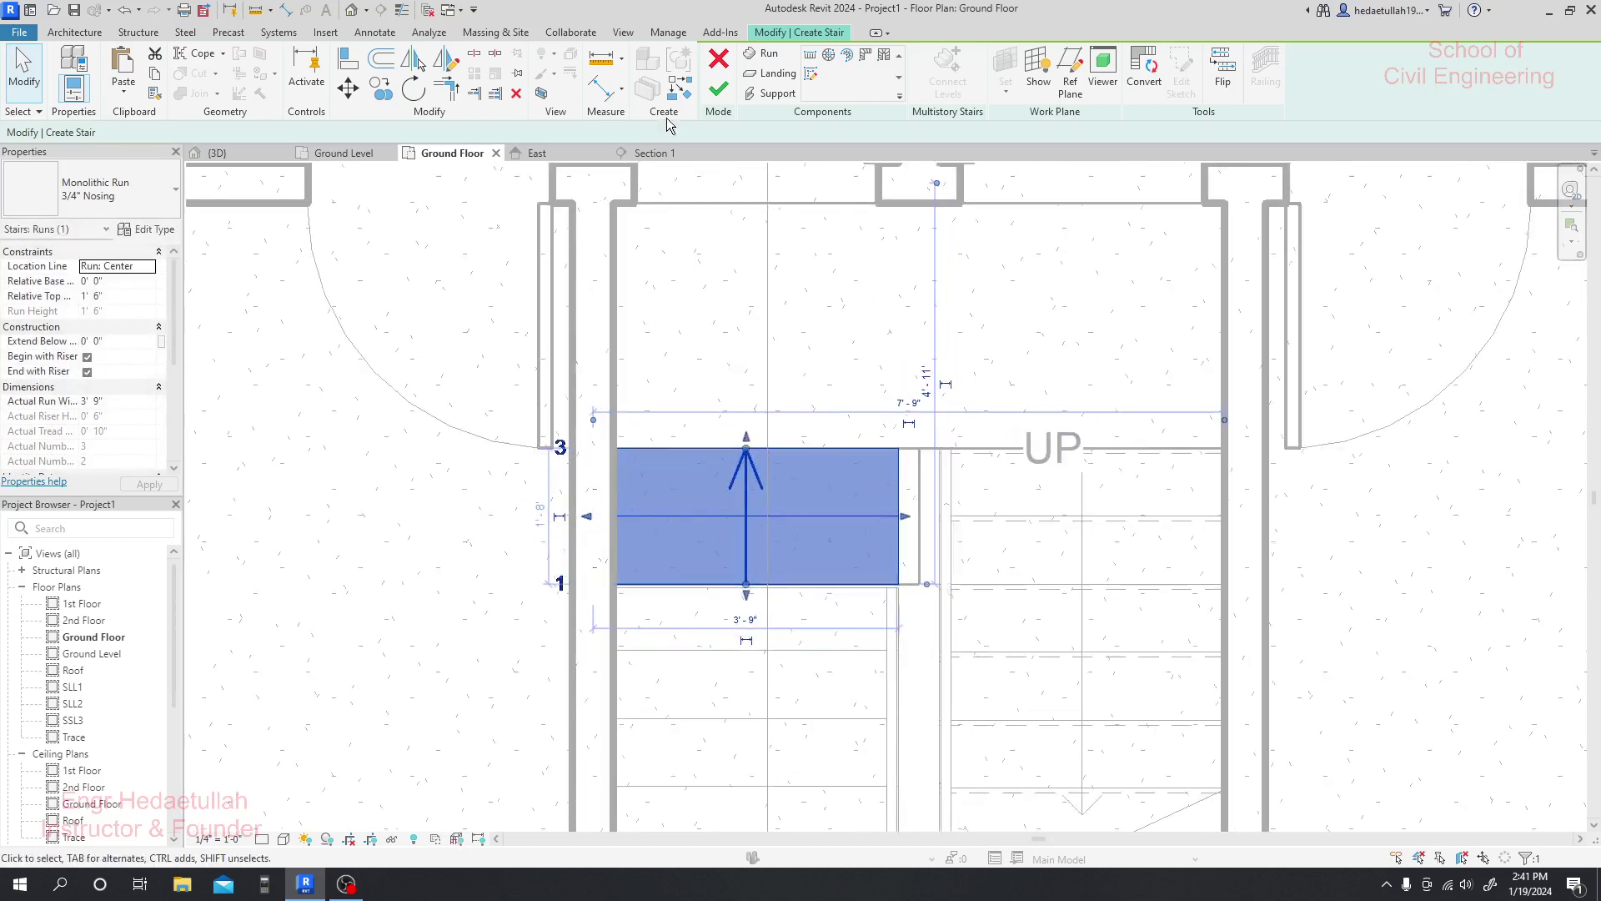
click(718, 90)
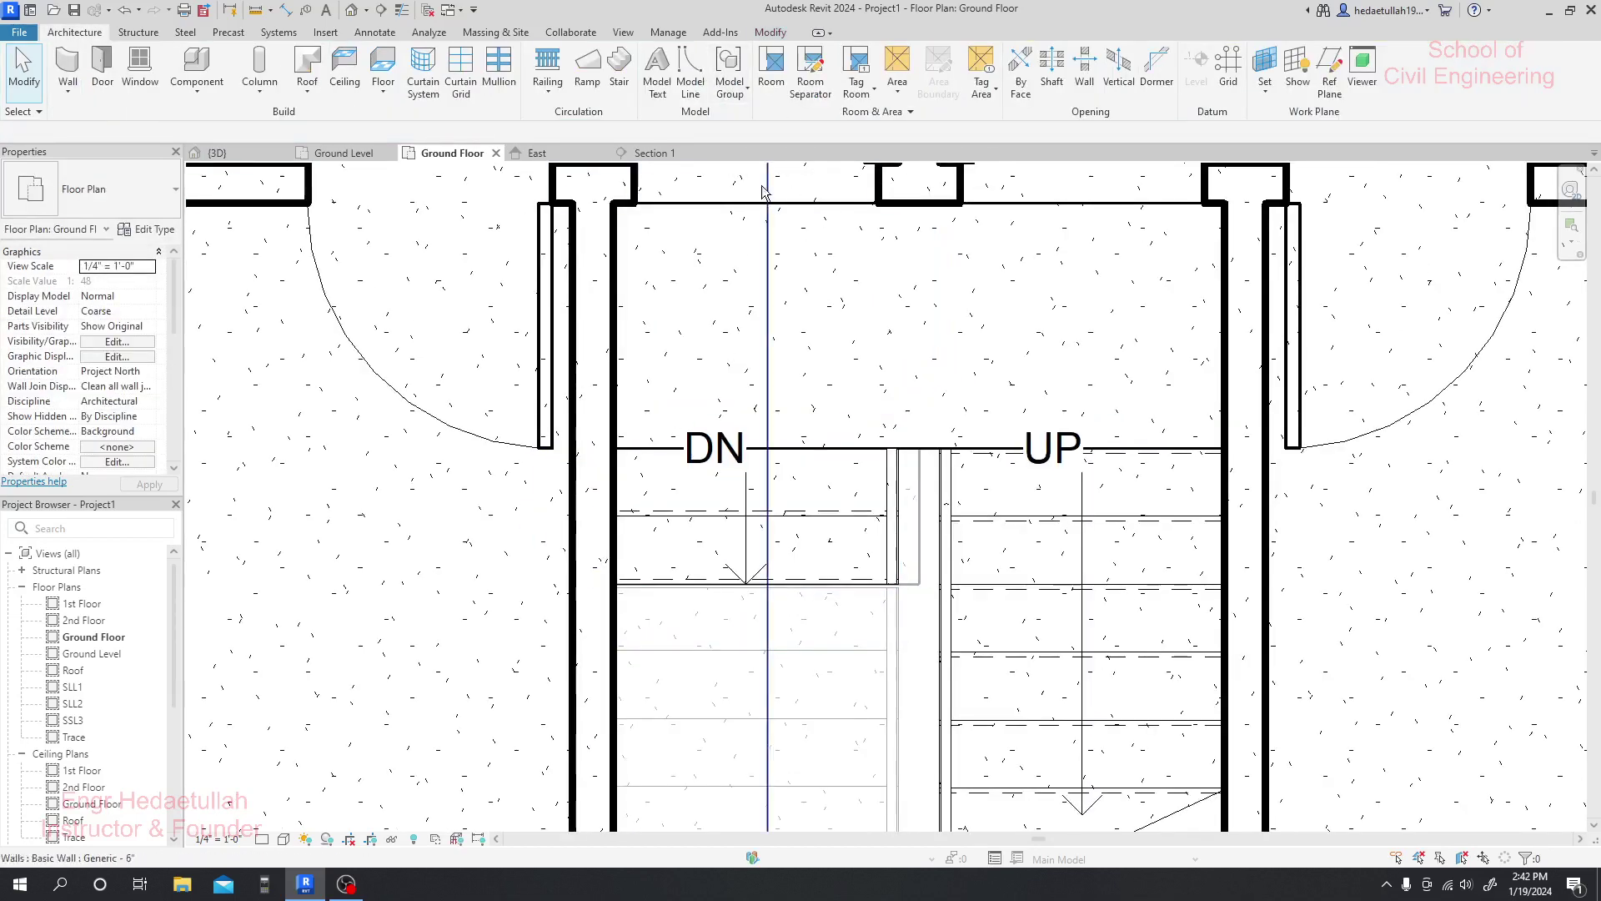
click(657, 154)
scroll(792, 657, down, 3)
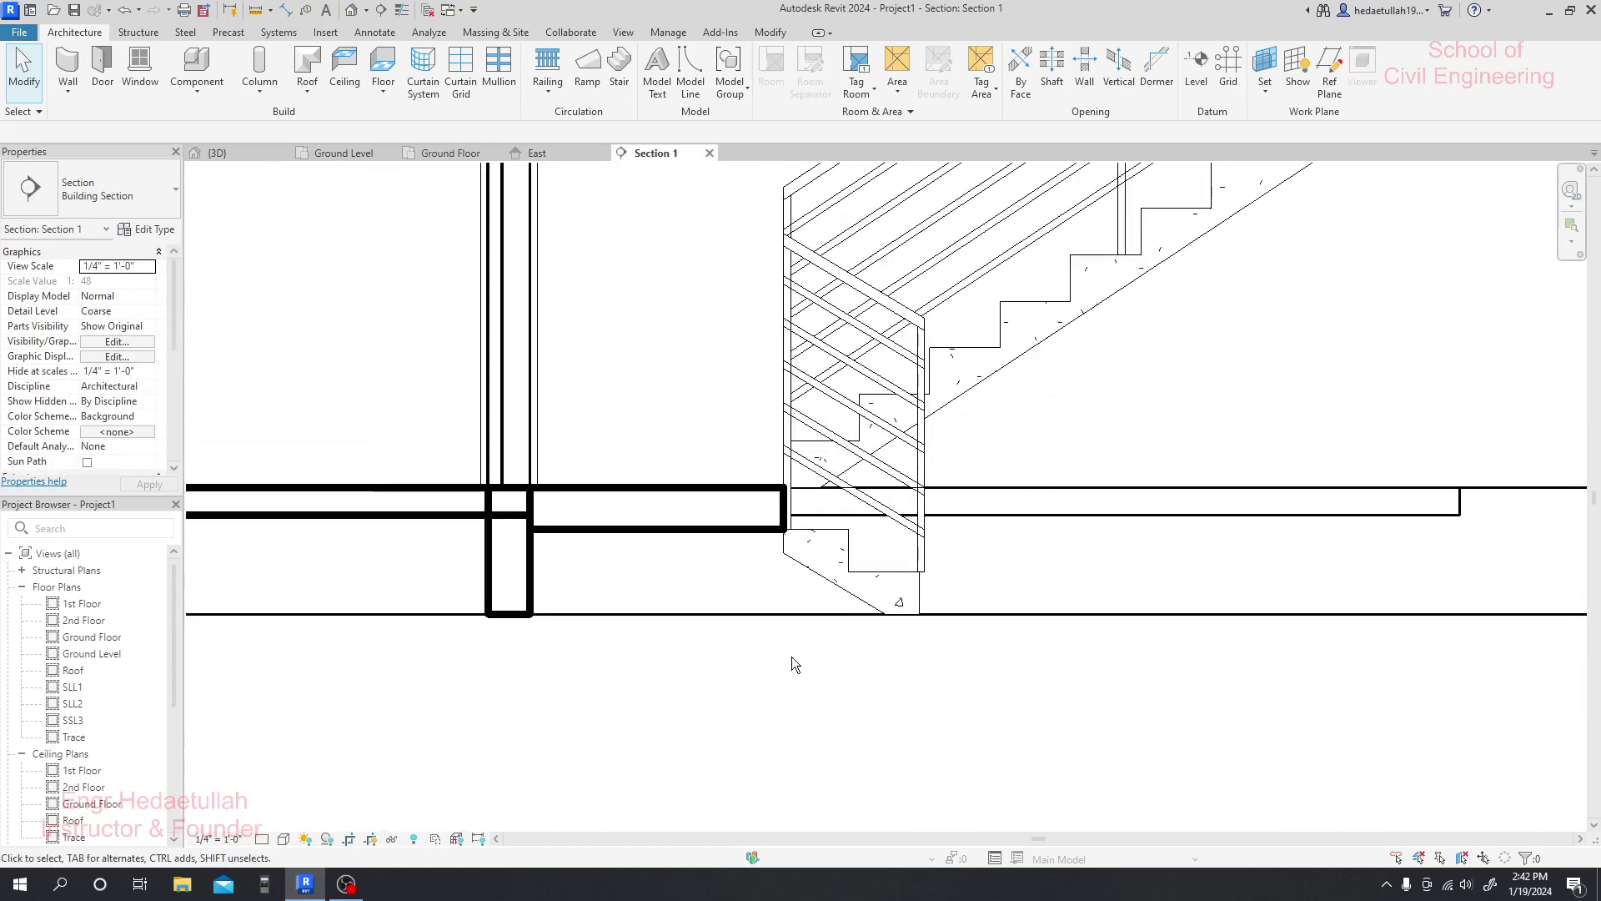
- Examine the full stair flights and floor levels of the building in Section 1
scroll(916, 667, down, 5)
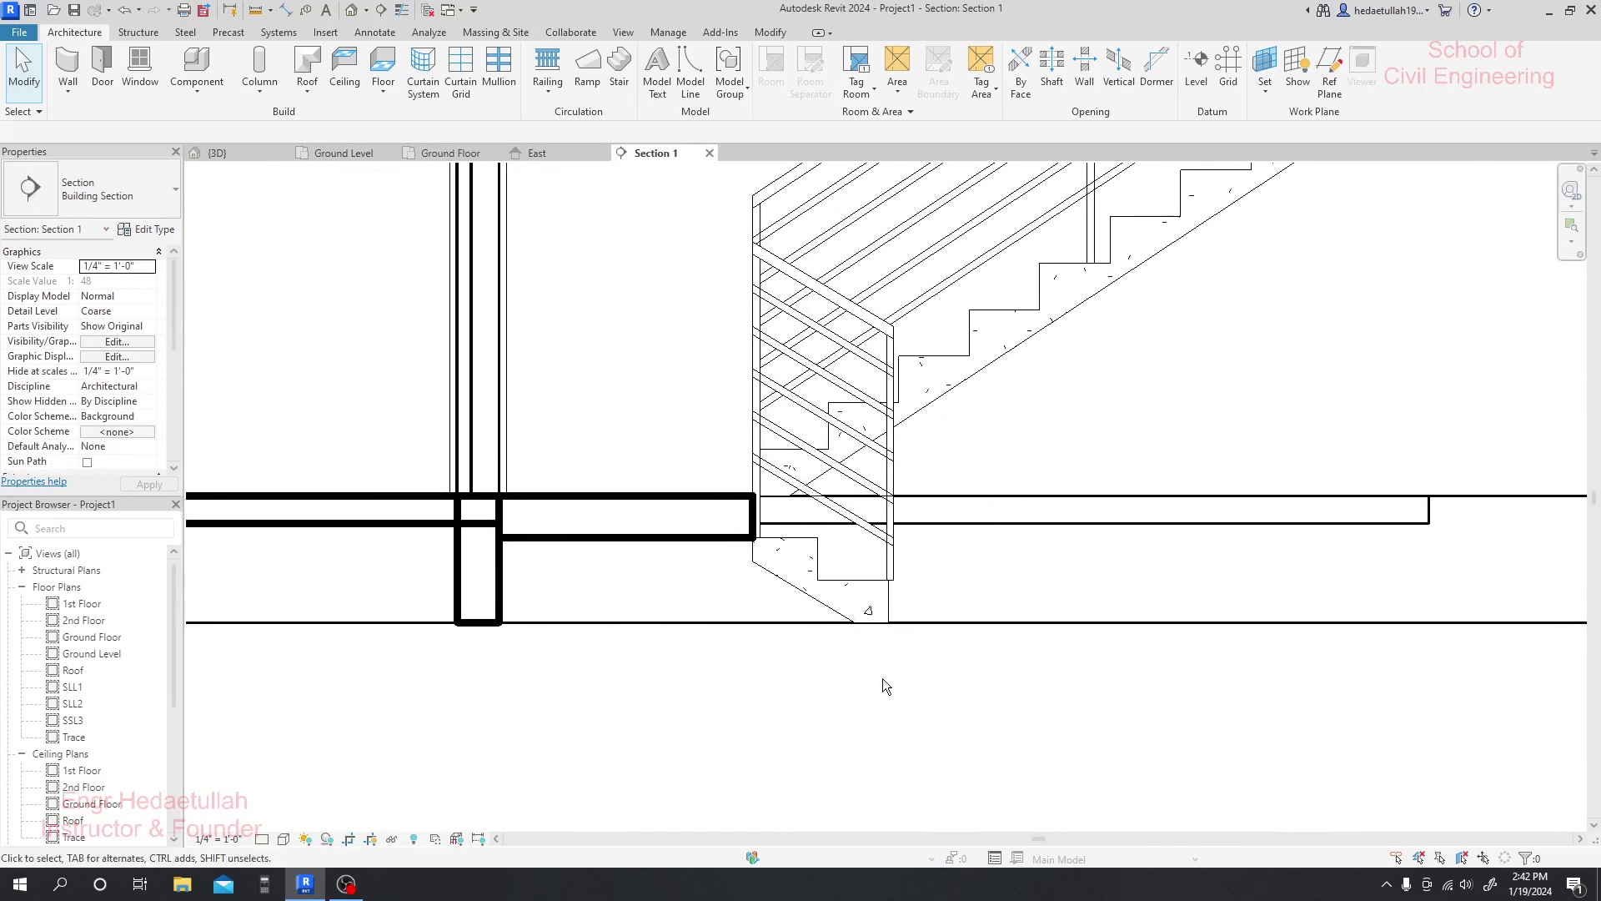
scroll(882, 679, down, 1)
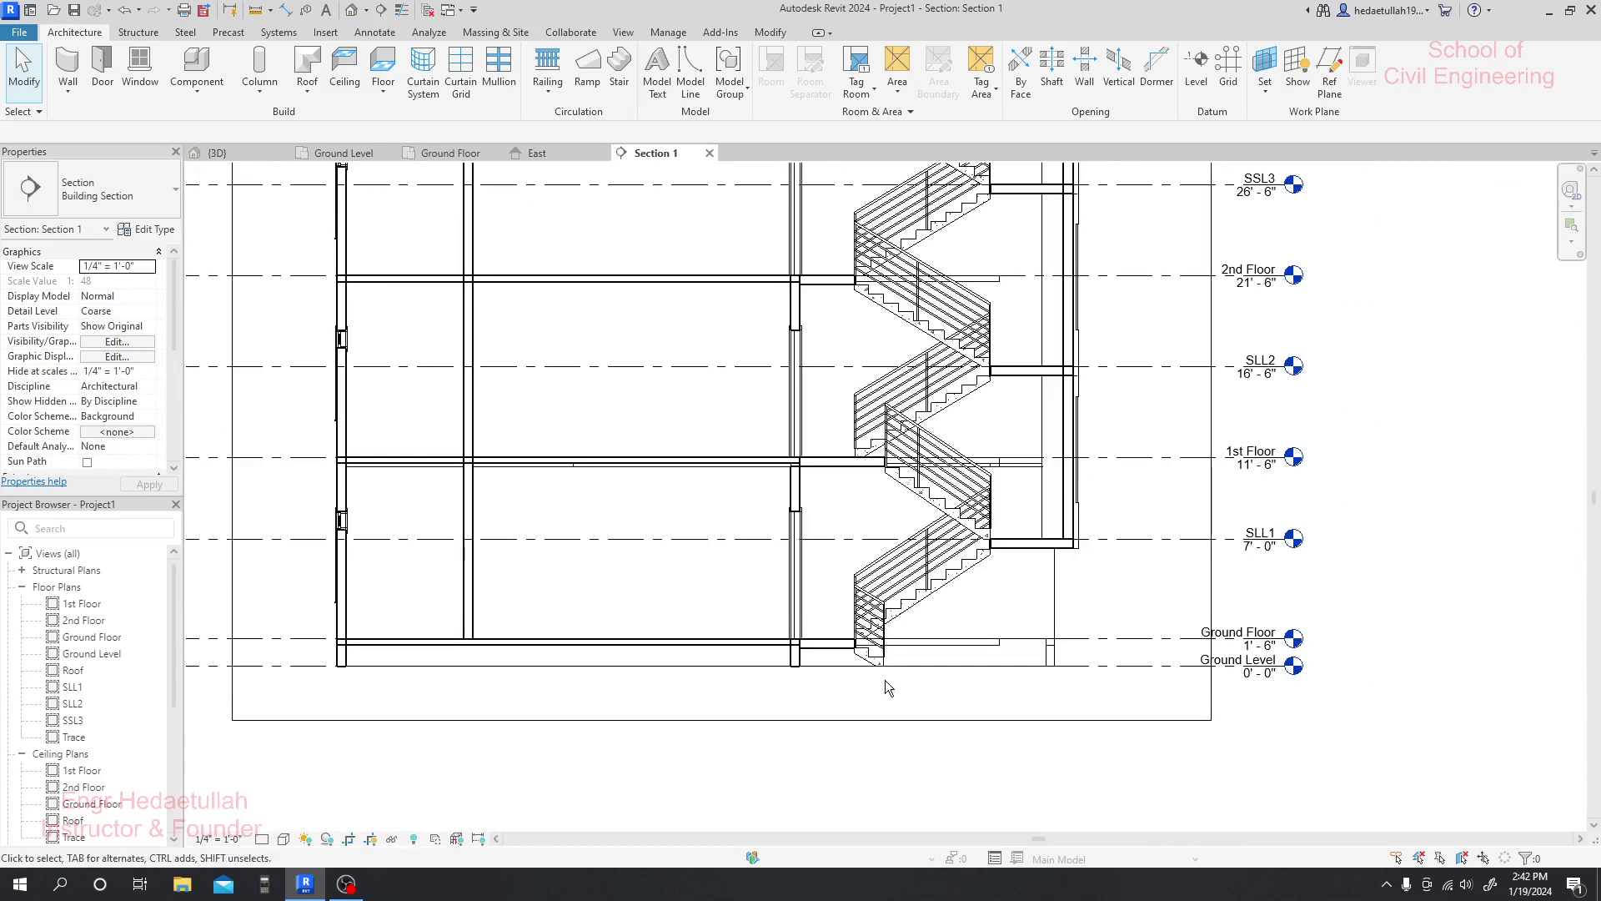
scroll(884, 679, down, 1)
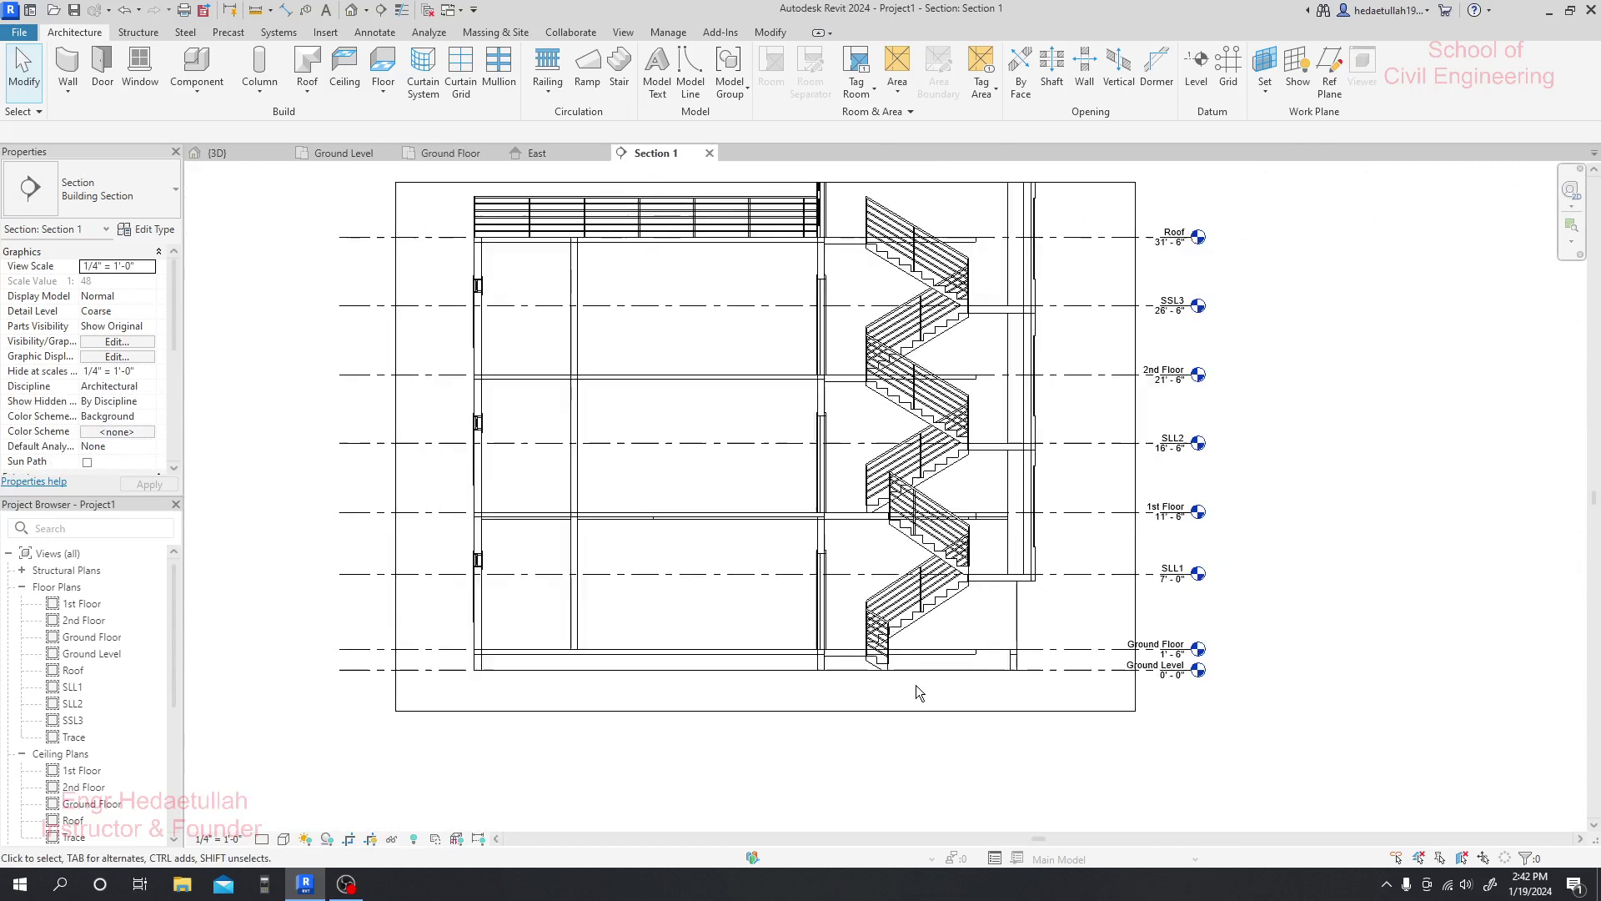
scroll(916, 684, down, 1)
scroll(916, 684, up, 3)
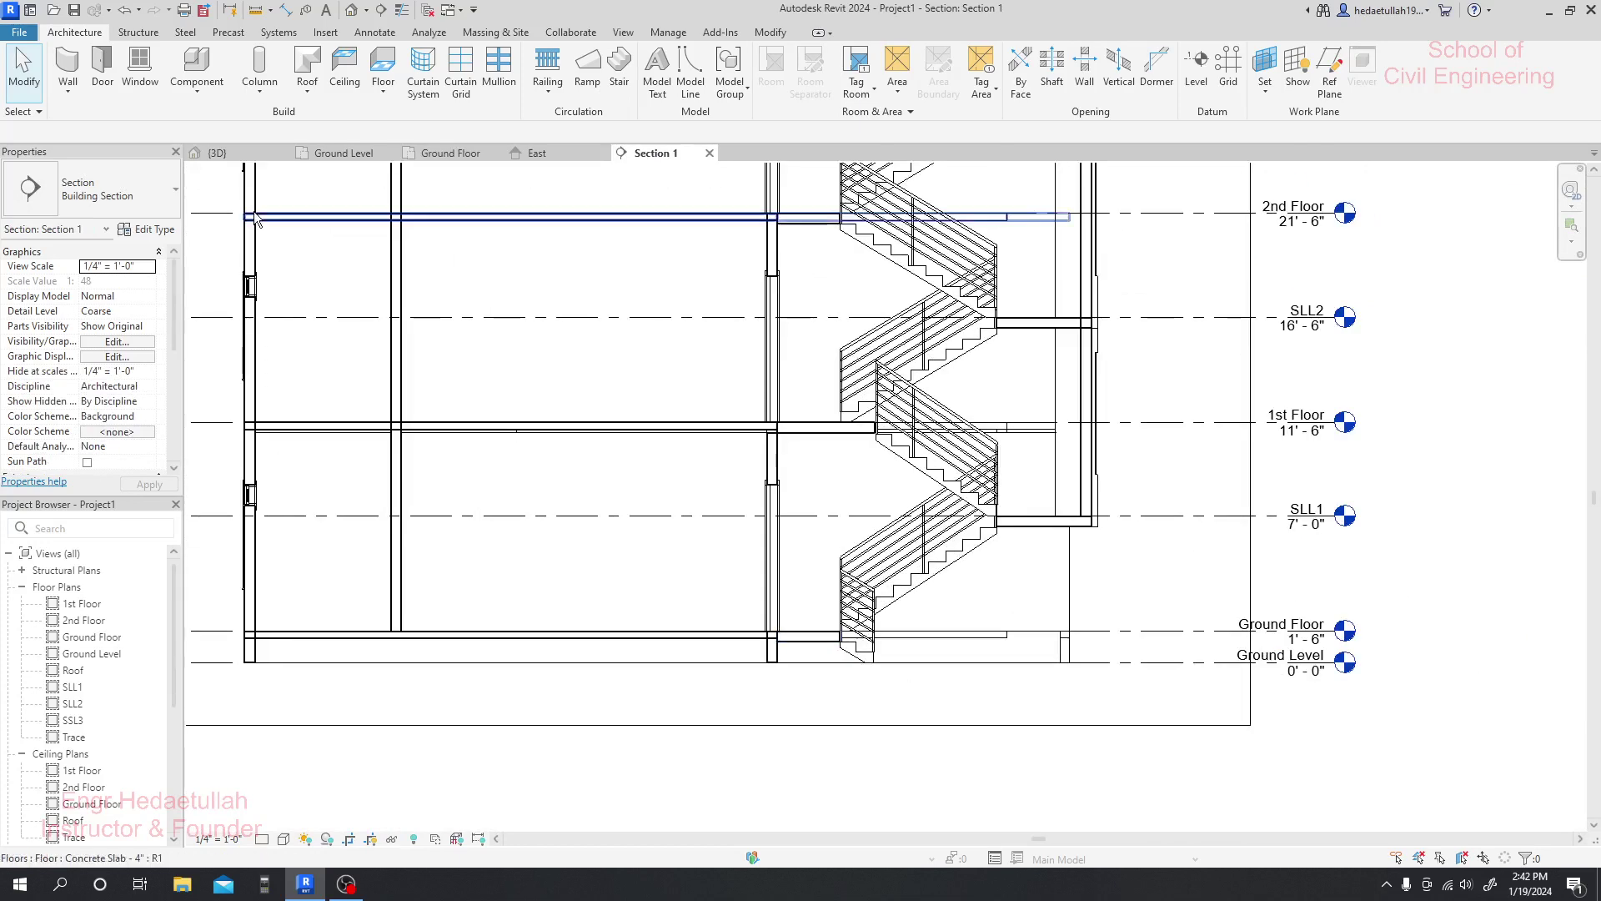
- Open the 3D view and examine the entrance stair and its slab from the front of the building
click(242, 153)
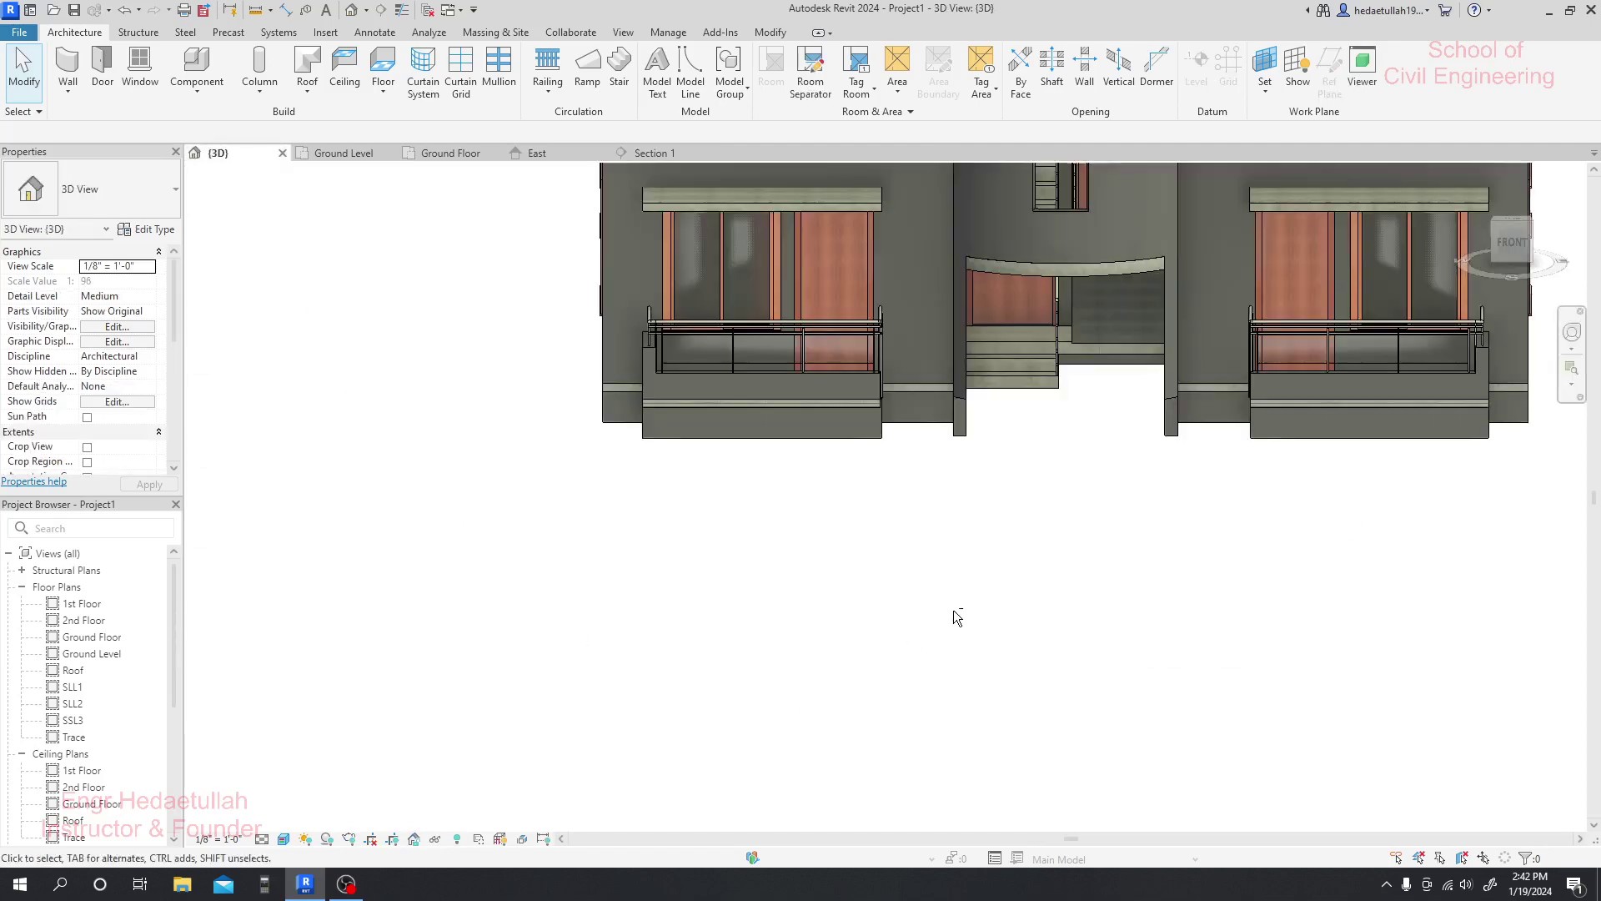
shift+middle_drag(954, 610, 887, 533)
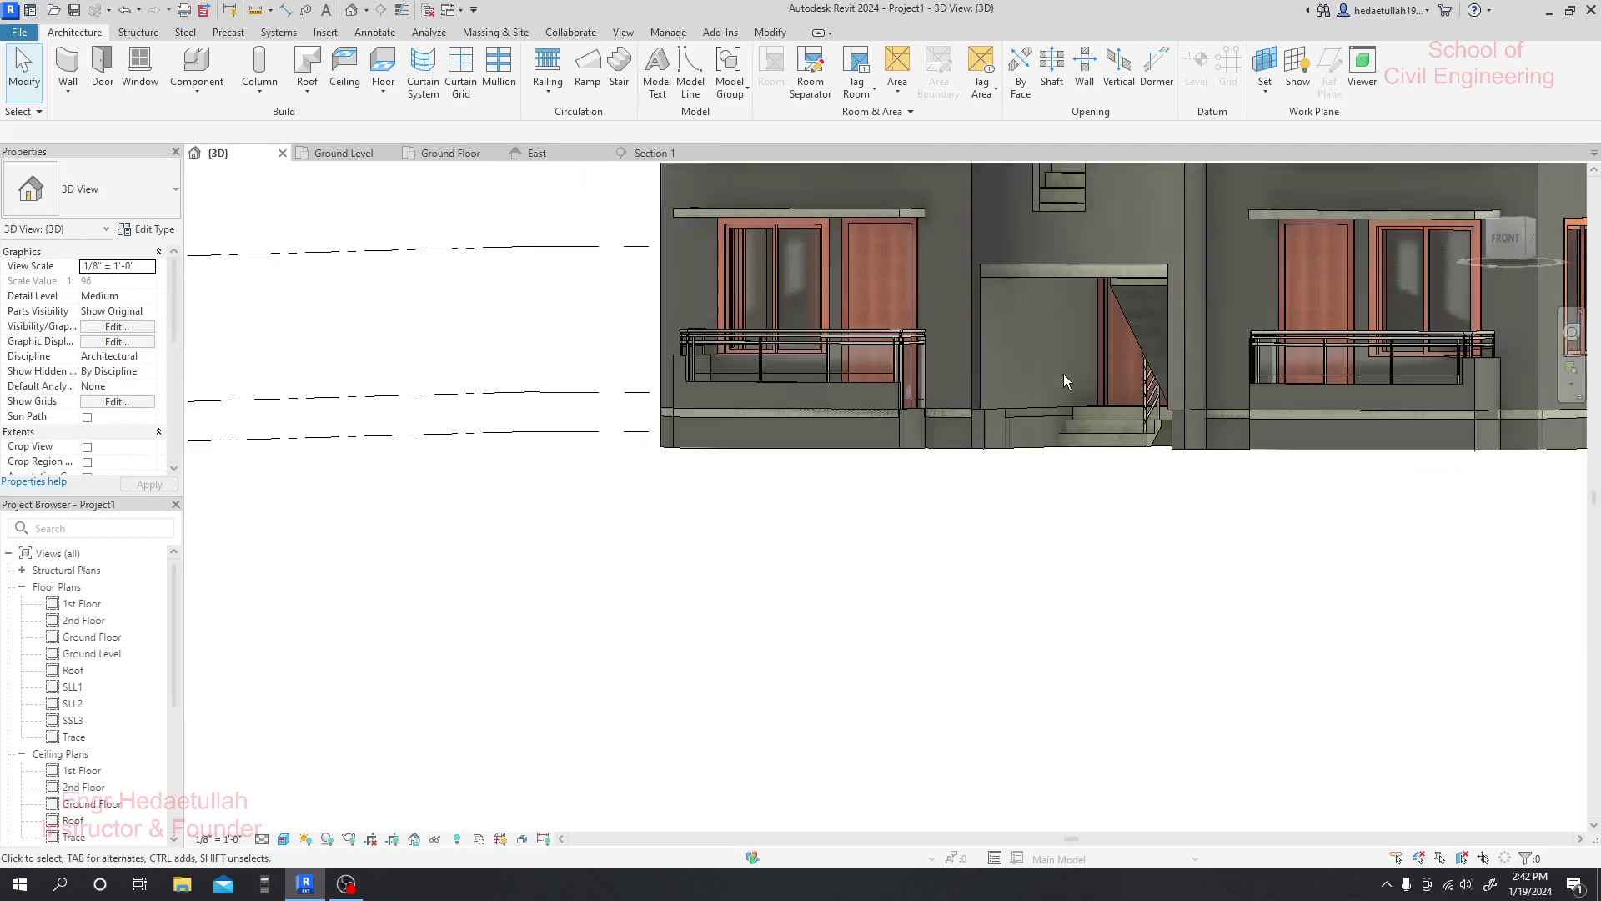
click(1101, 433)
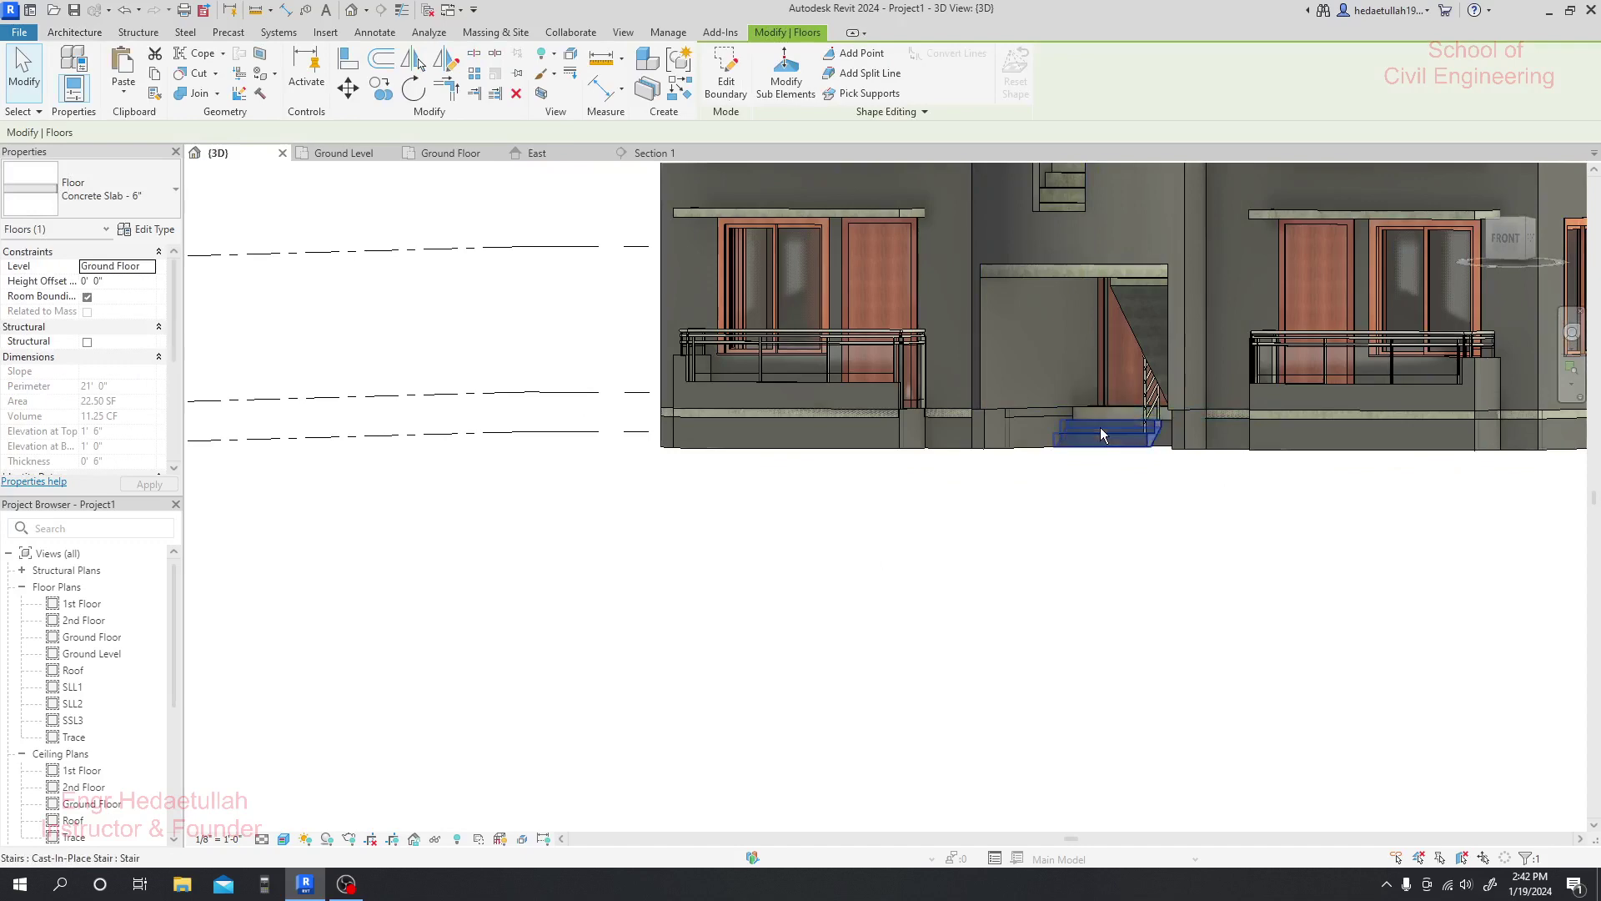
click(1069, 572)
shift+middle_drag(1069, 572, 1039, 529)
scroll(1144, 661, down, 2)
scroll(1050, 498, up, 3)
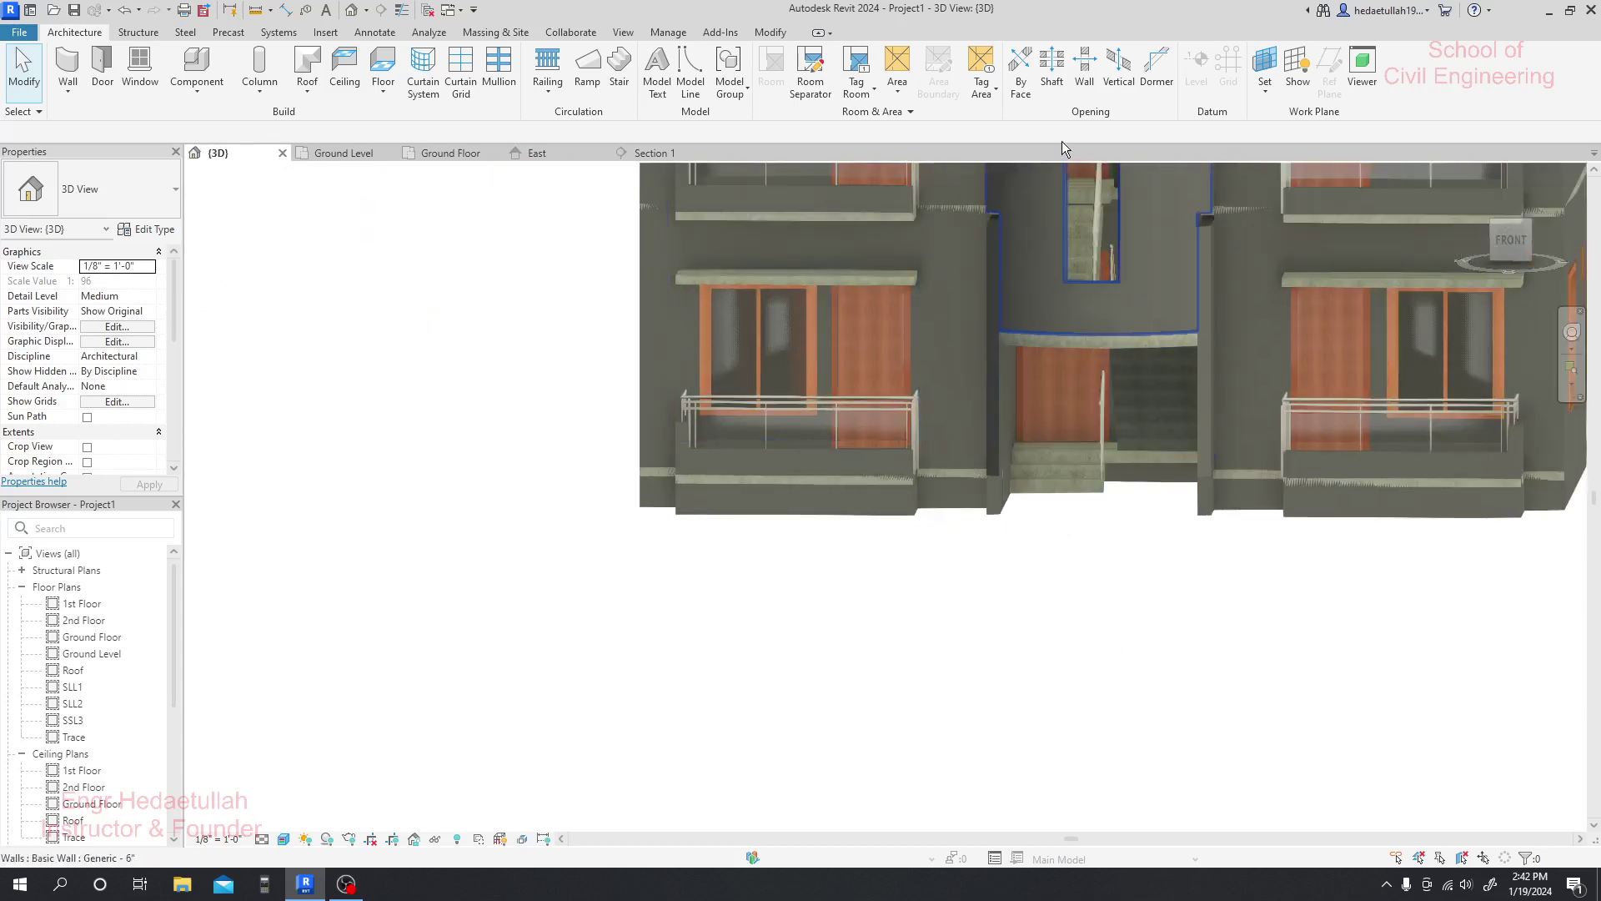
- Examine the whole building in 3D from both front corners and the front, checking the base walls, balconies and entrance
shift+middle_drag(1065, 629, 1161, 705)
scroll(1203, 699, down, 5)
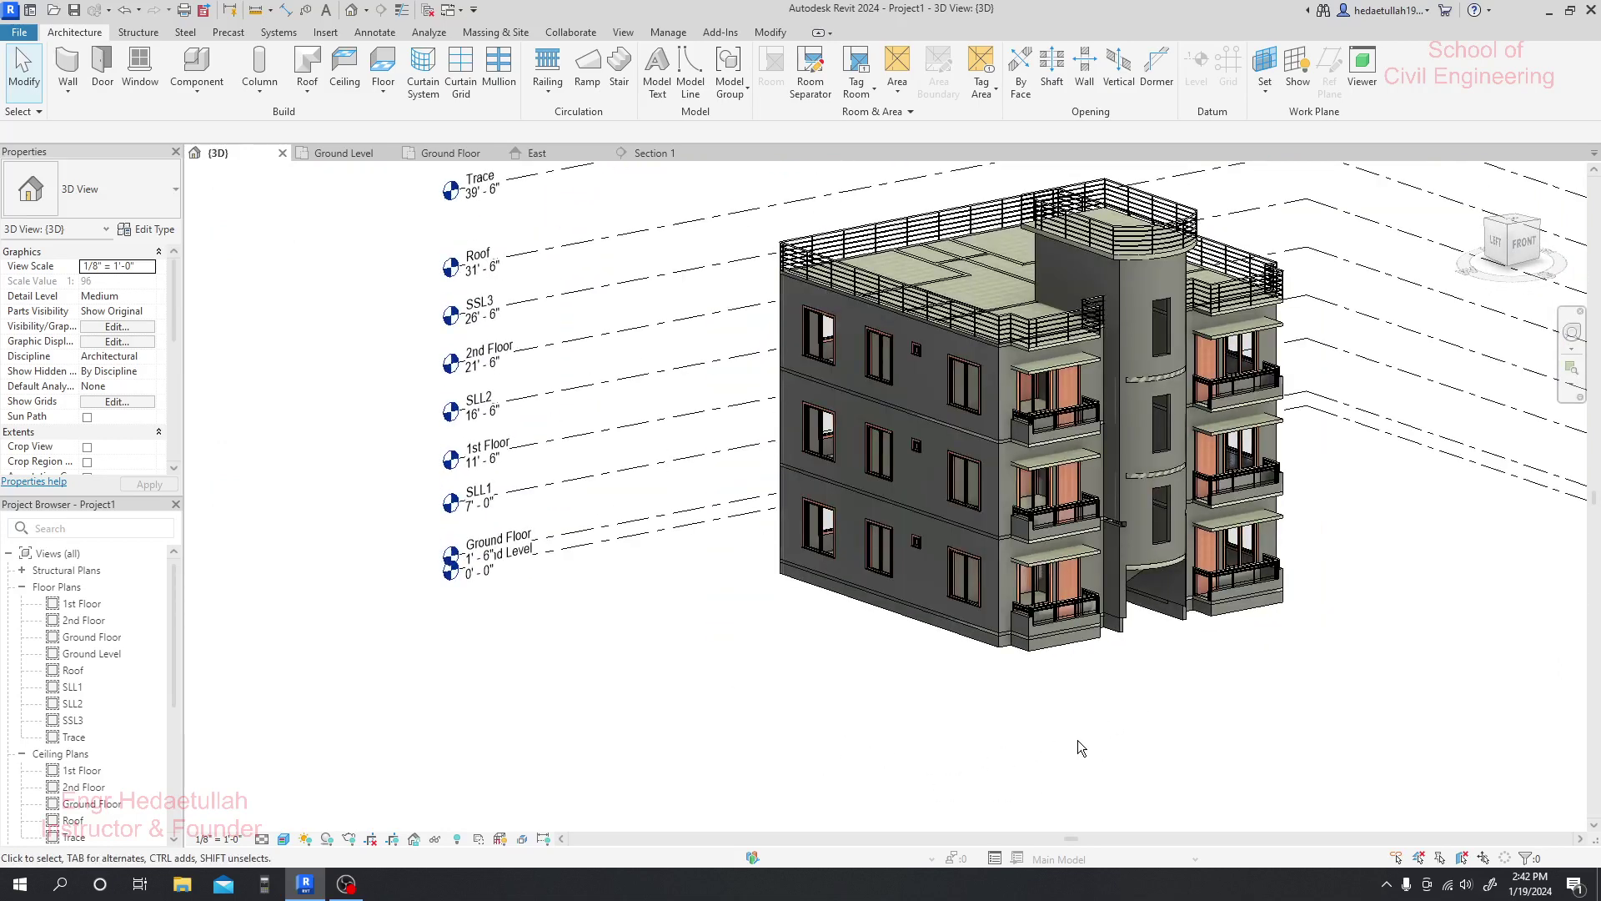
shift+middle_drag(1078, 739, 870, 665)
scroll(859, 625, up, 5)
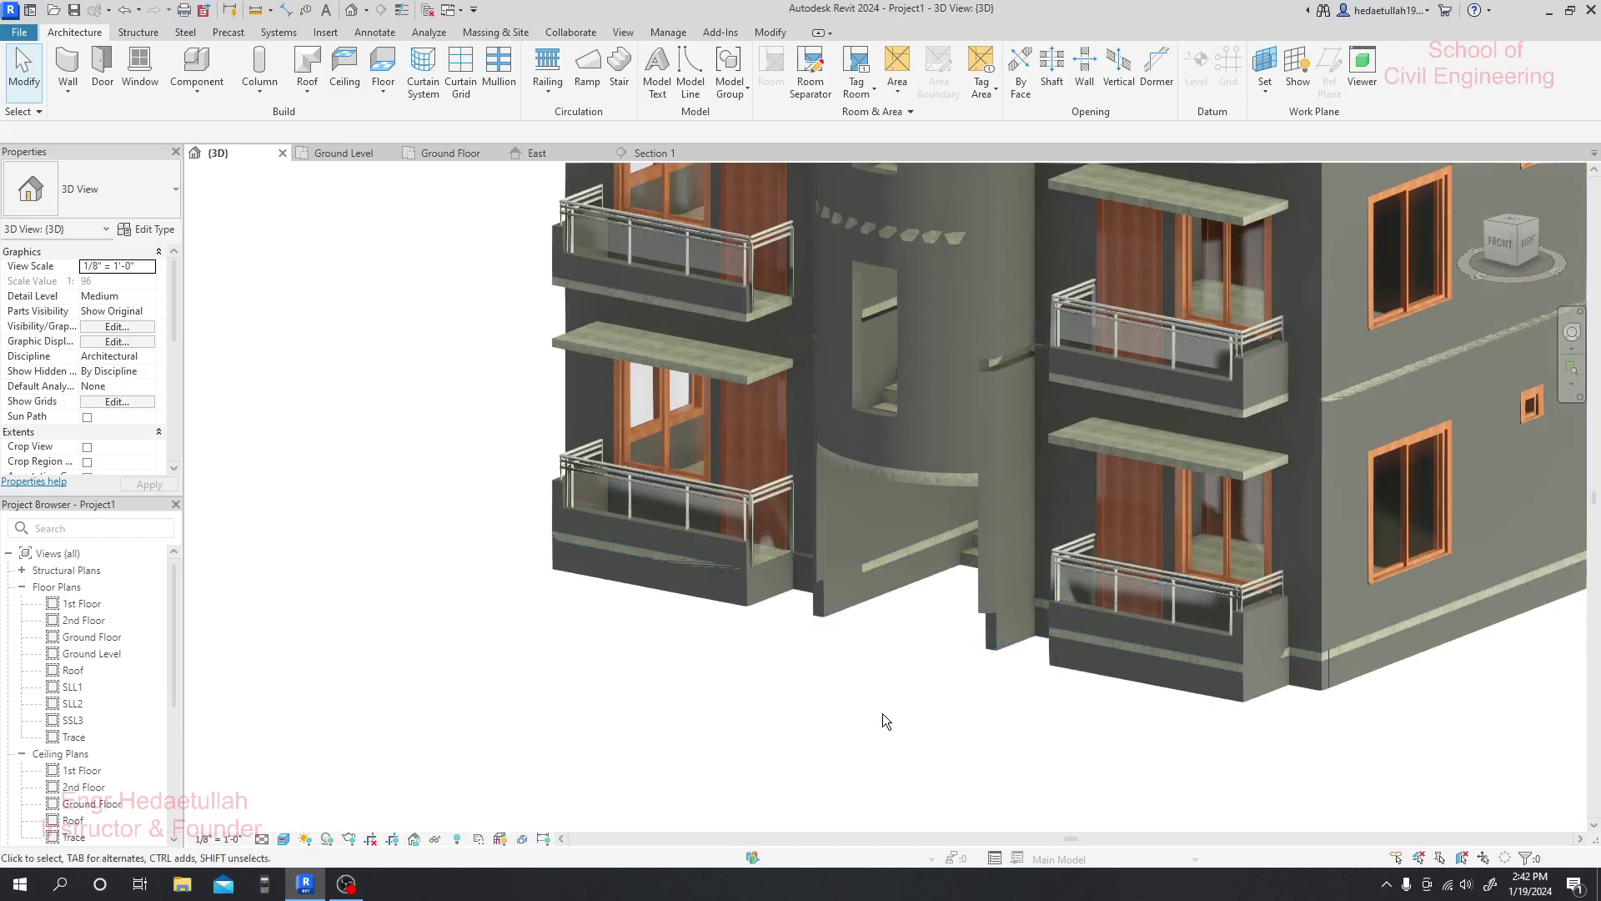
shift+middle_drag(883, 729, 1151, 718)
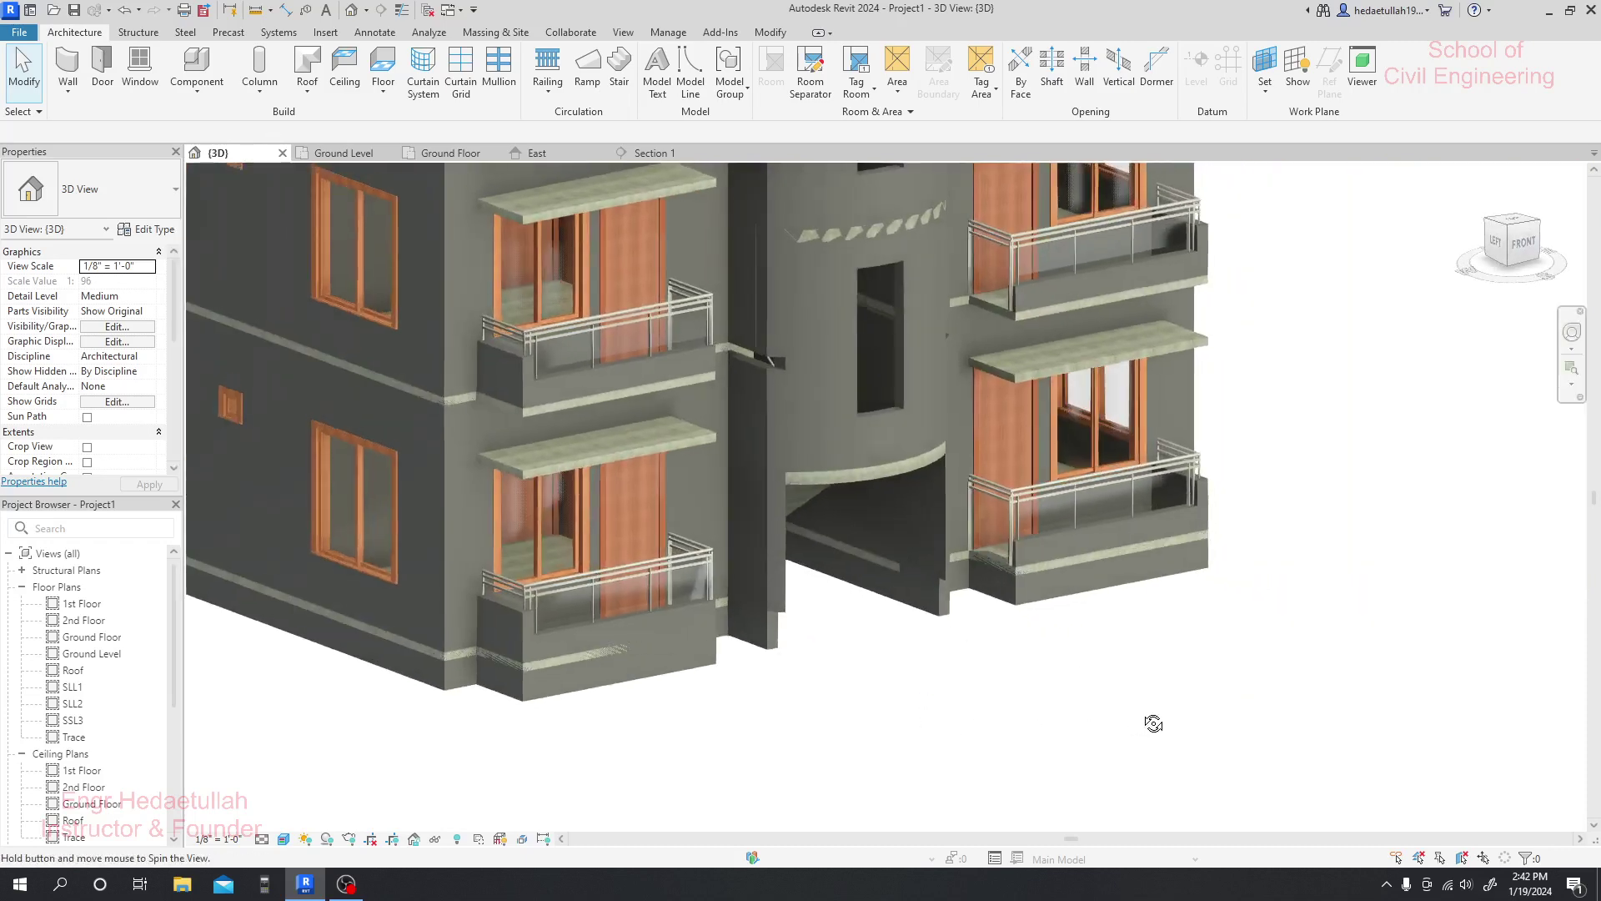
middle_drag(1004, 716, 1136, 676)
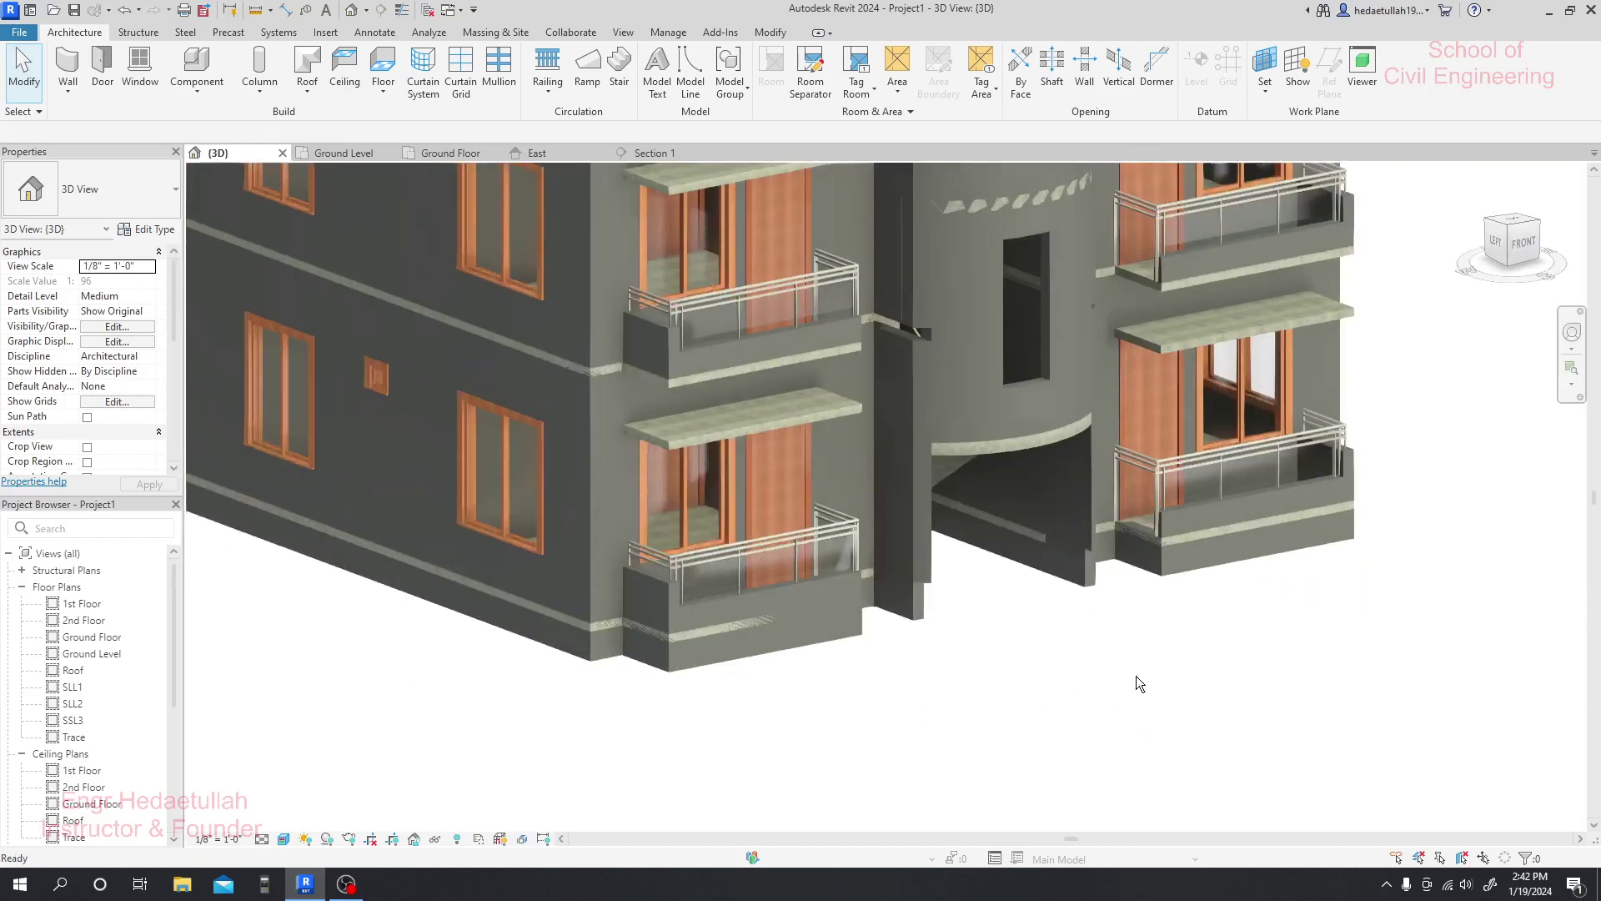
scroll(1136, 676, down, 4)
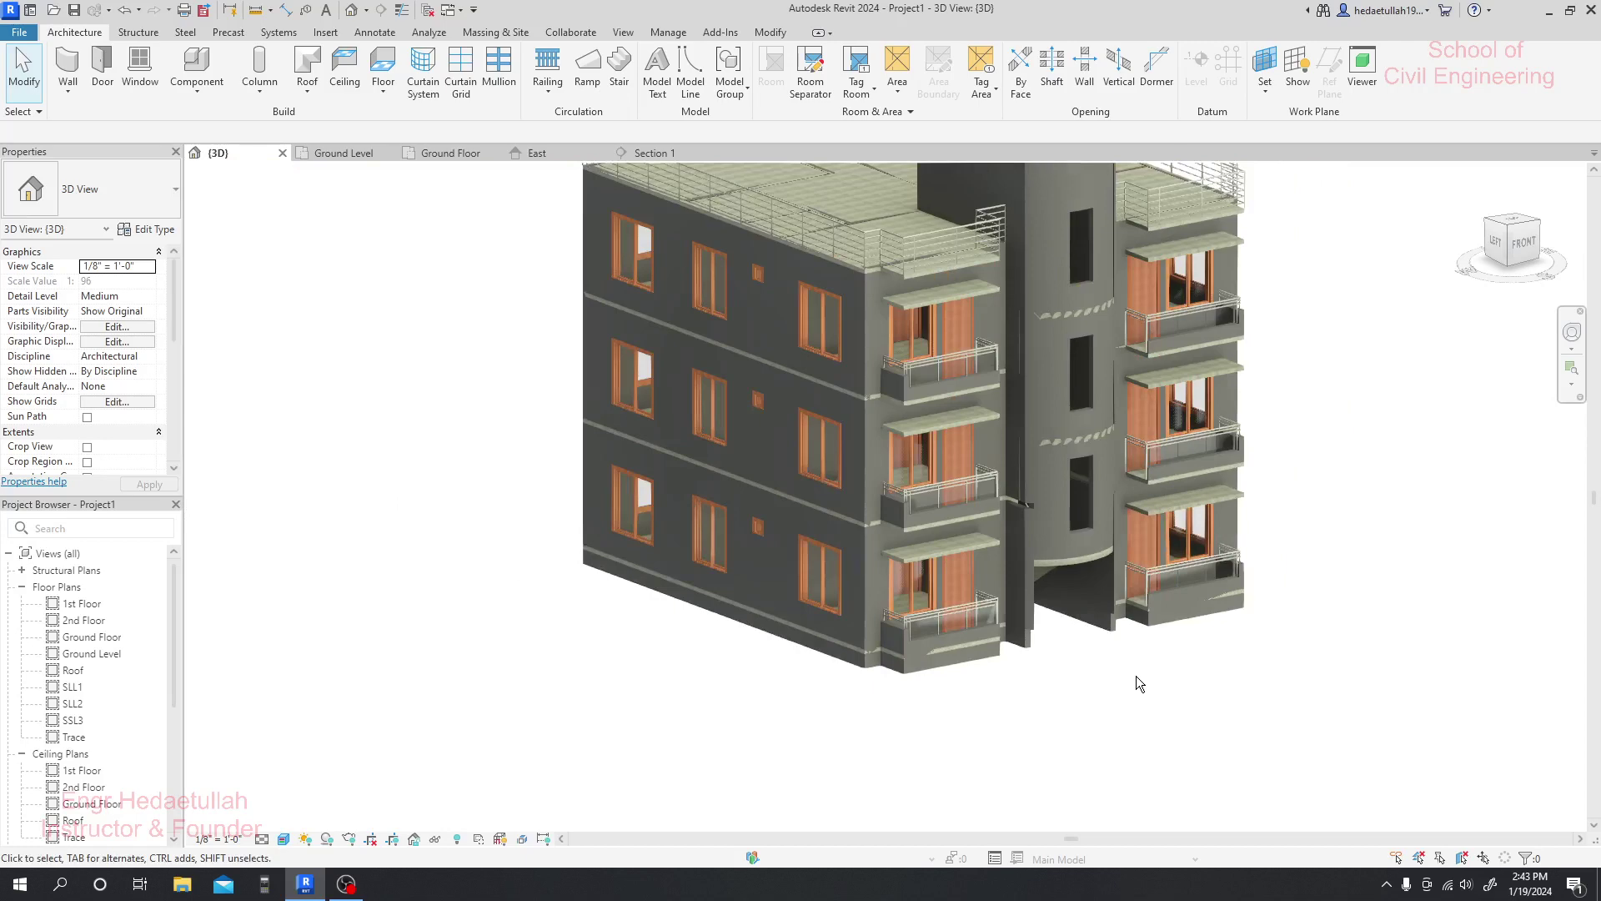
shift+middle_drag(1136, 675, 1146, 734)
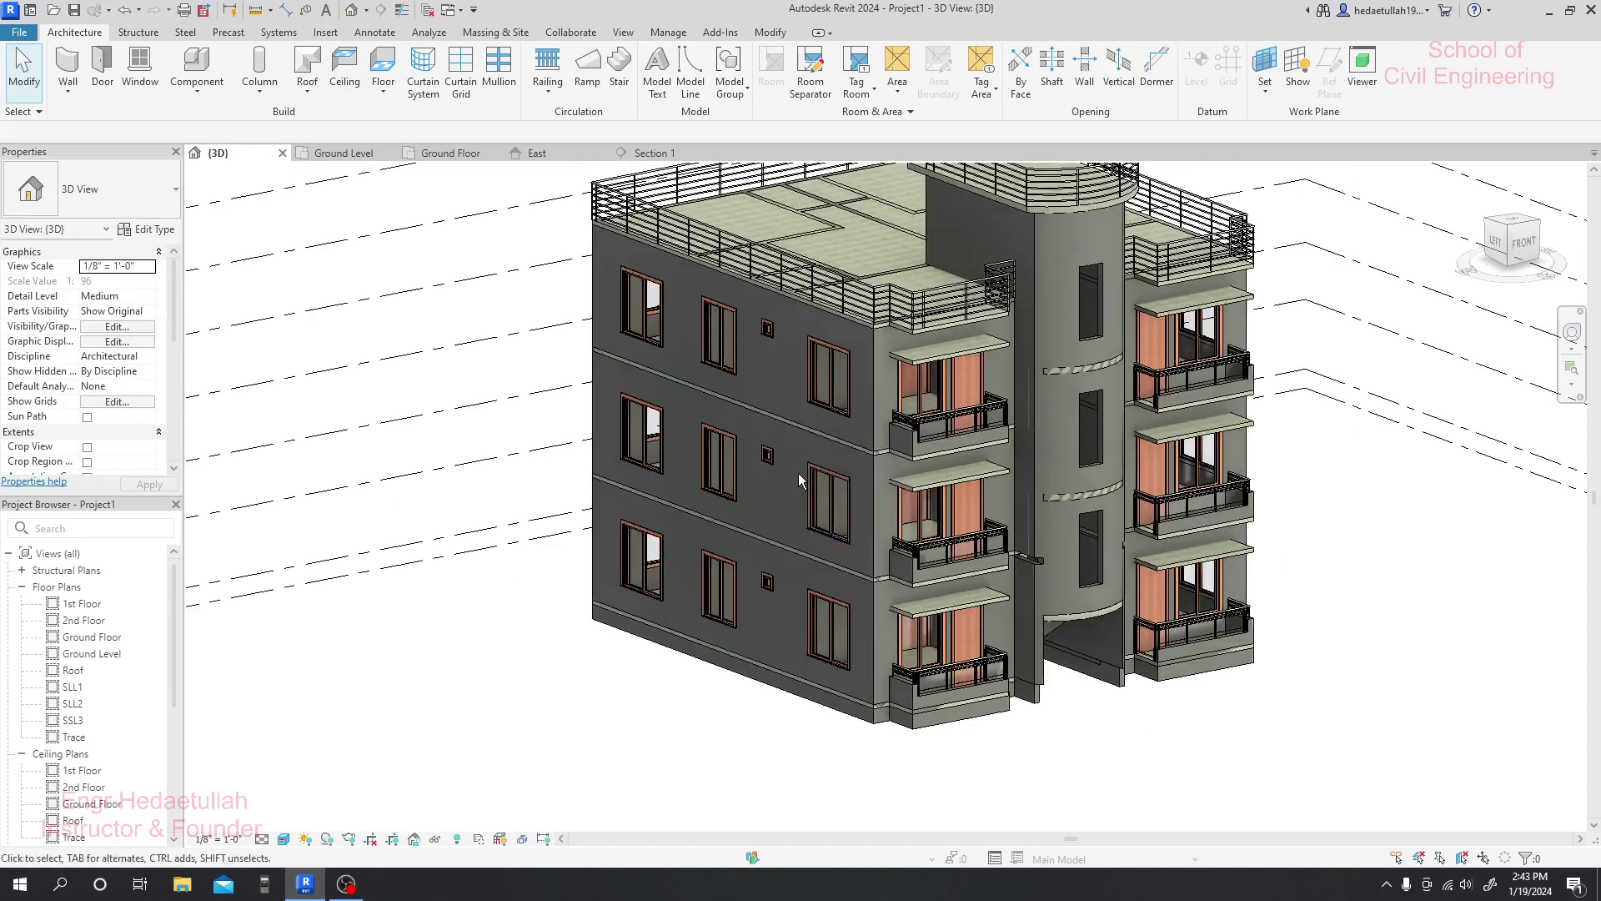
shift+middle_drag(647, 715, 791, 388)
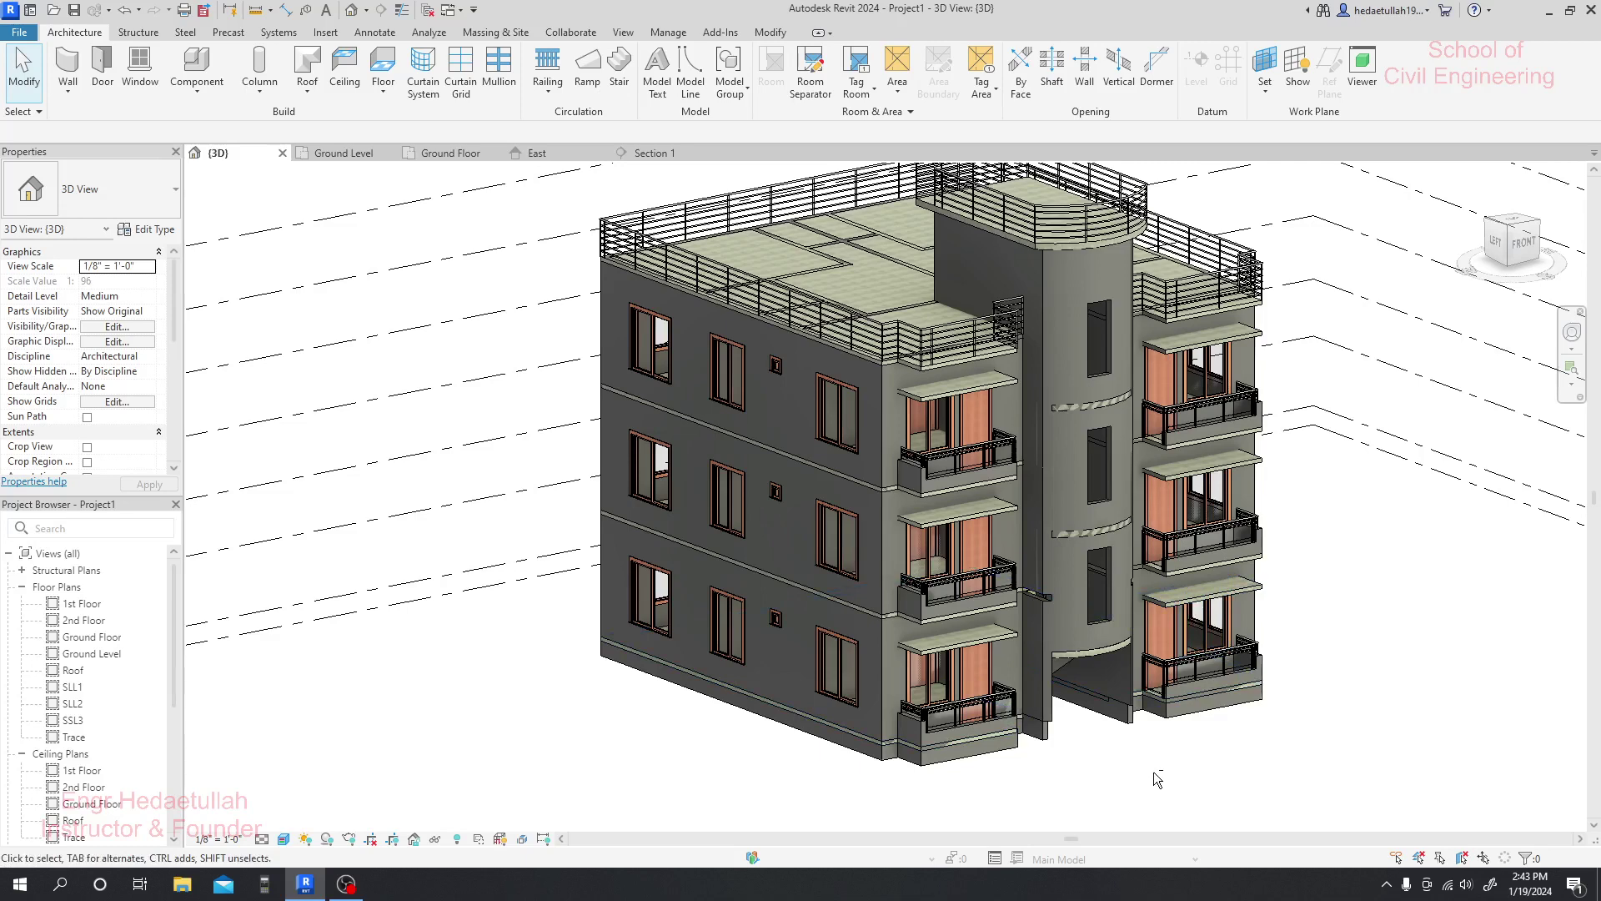
shift+middle_drag(1153, 772, 1081, 434)
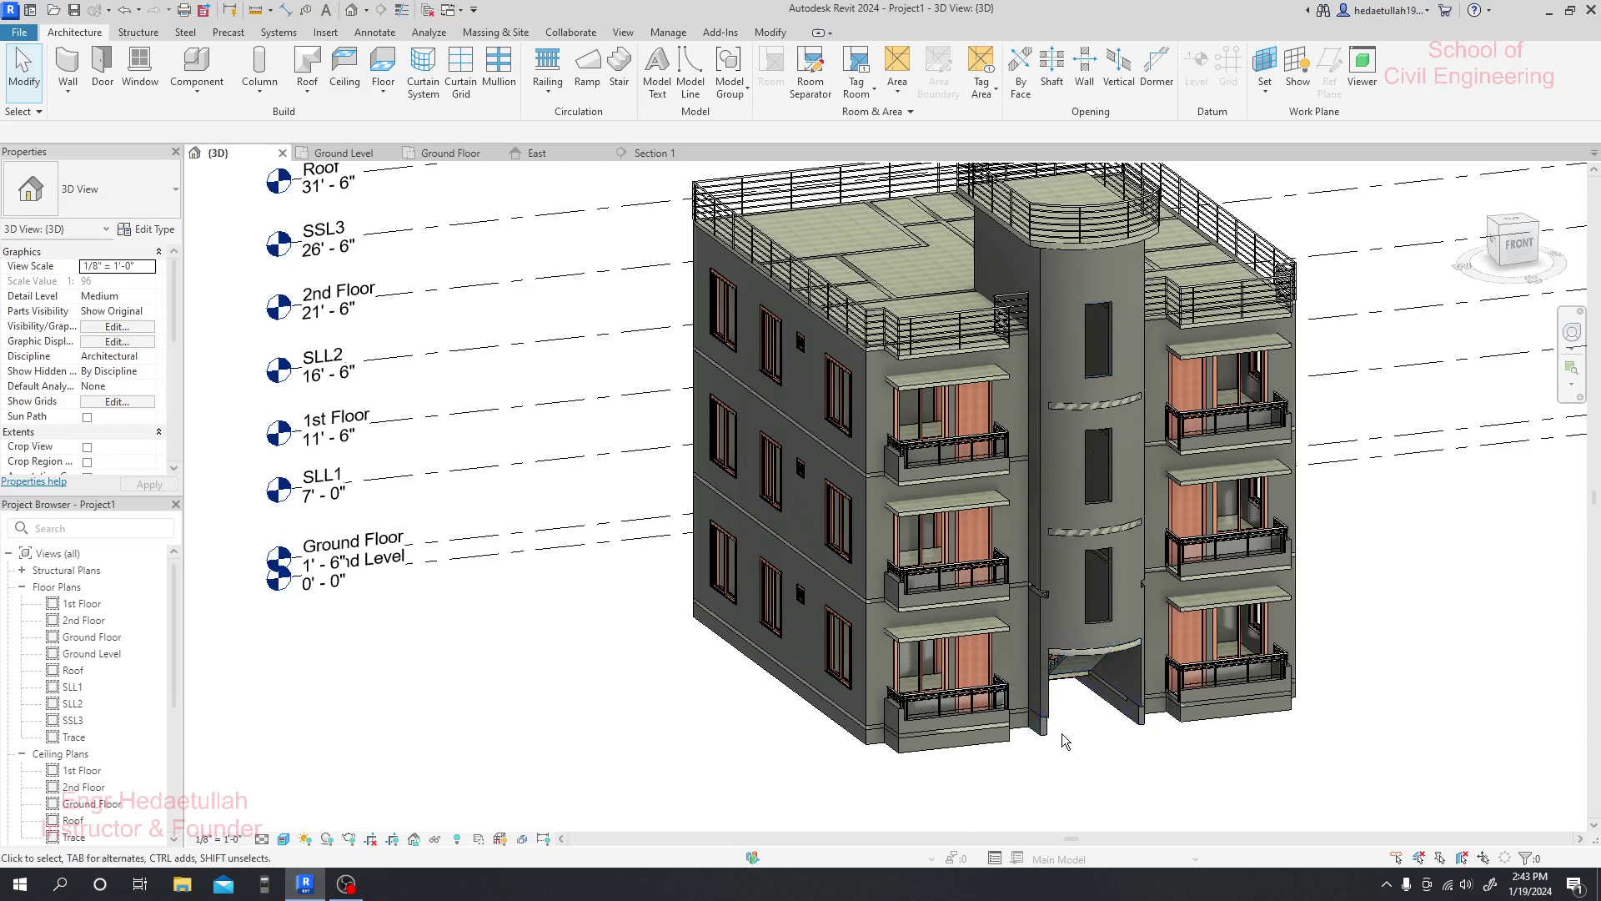
shift+middle_drag(1141, 774, 1060, 594)
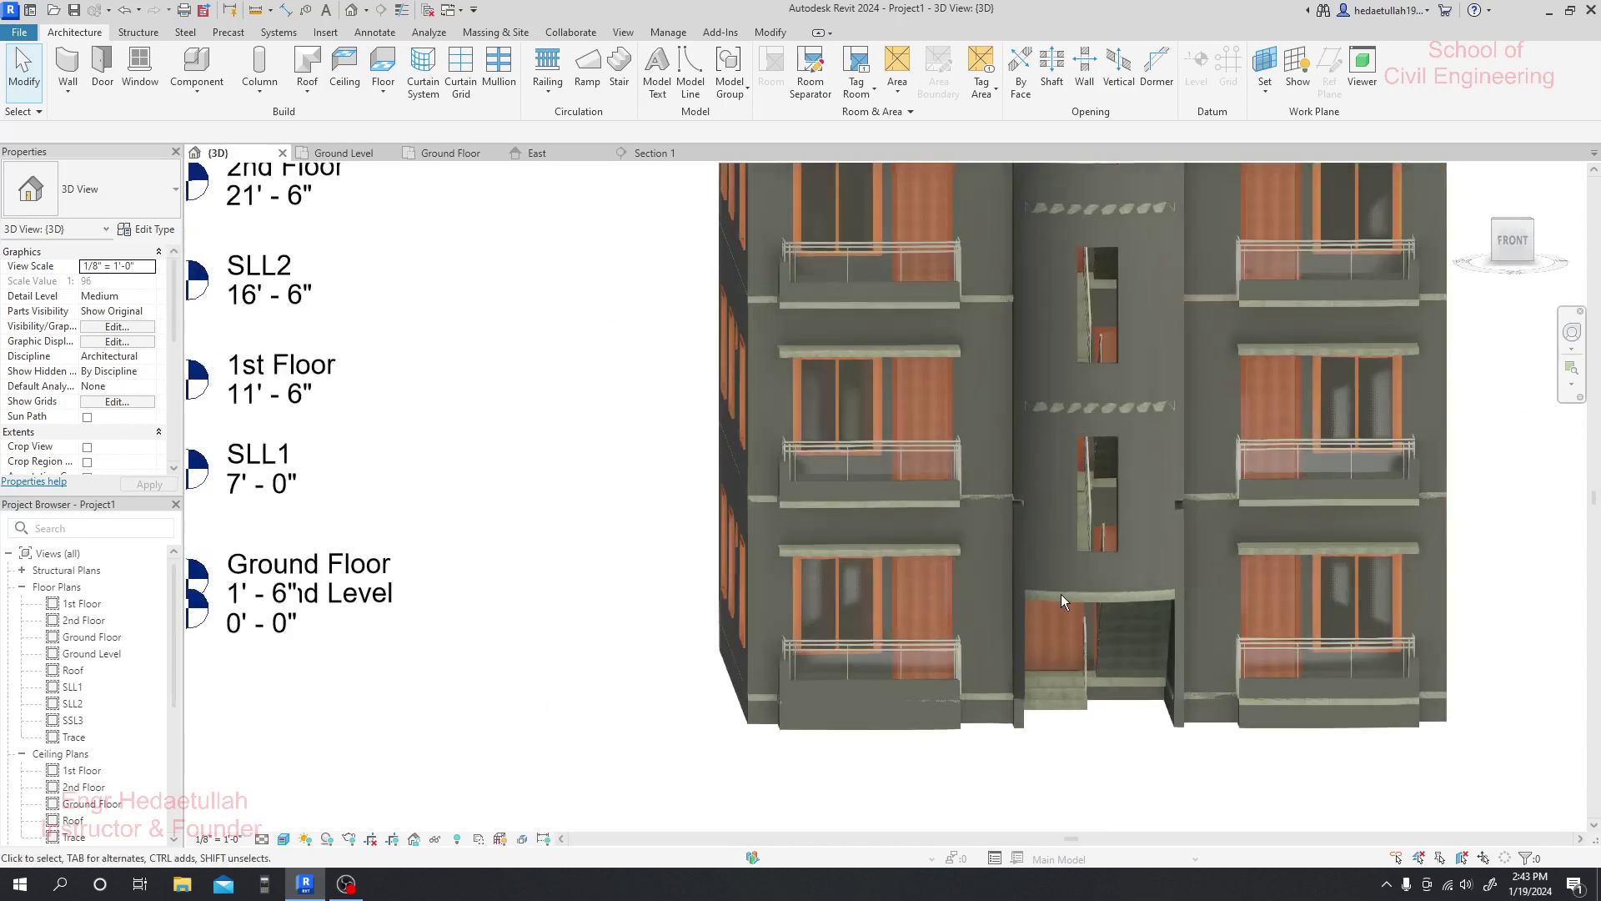
scroll(1053, 788, down, 2)
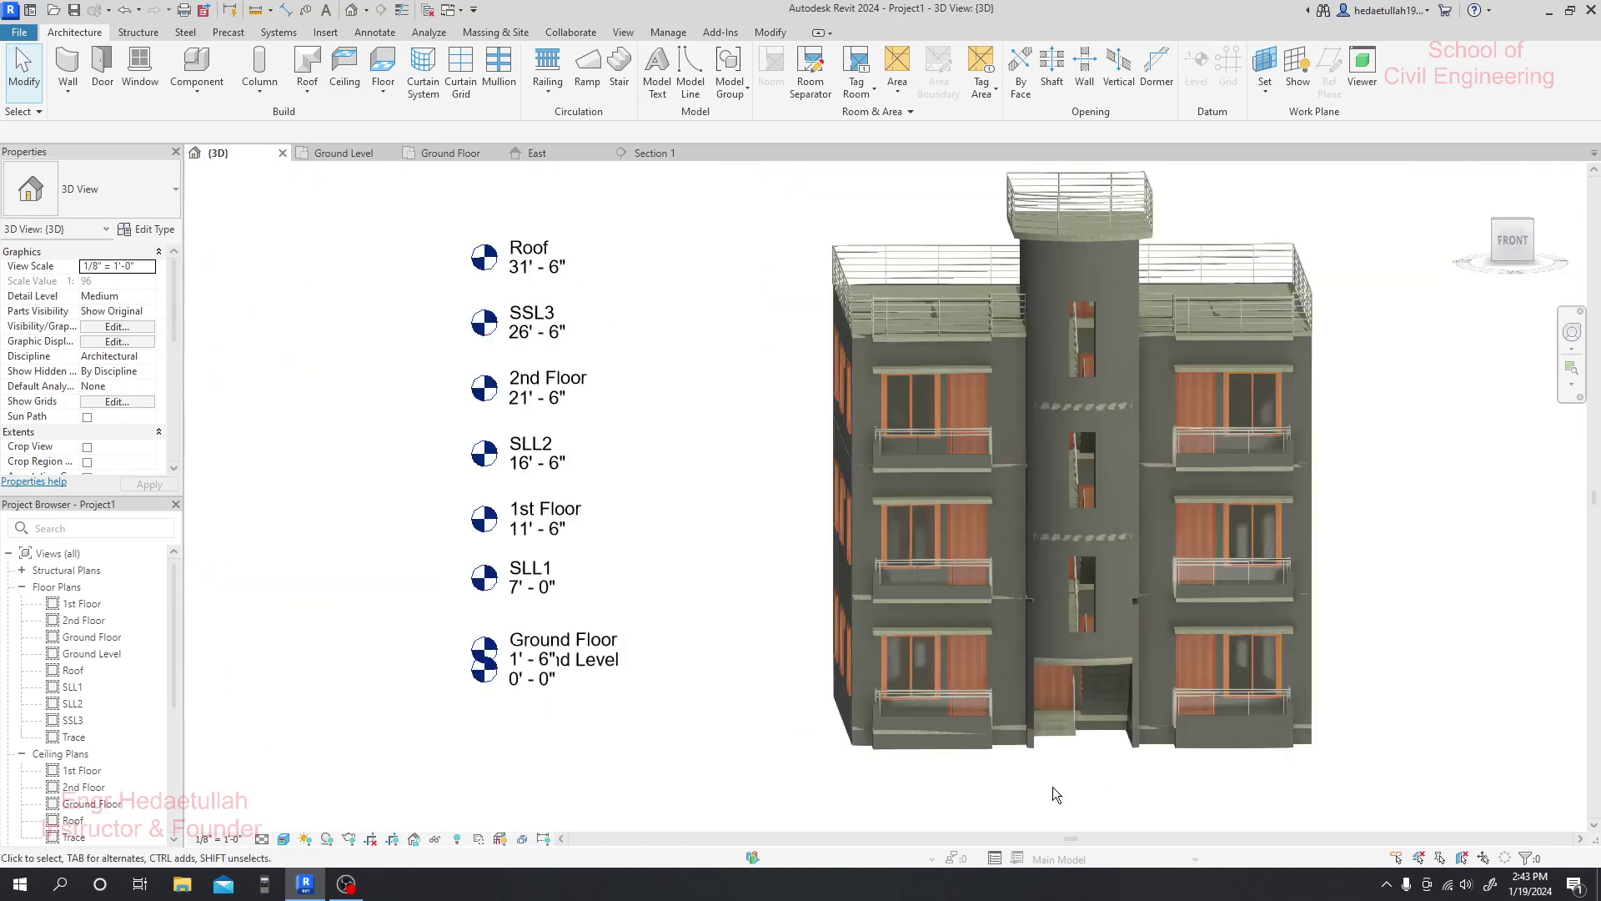
mouse_move(1053, 788)
shift+middle_down()
mouse_move(1048, 701)
mouse_move(1060, 735)
shift+middle_up()
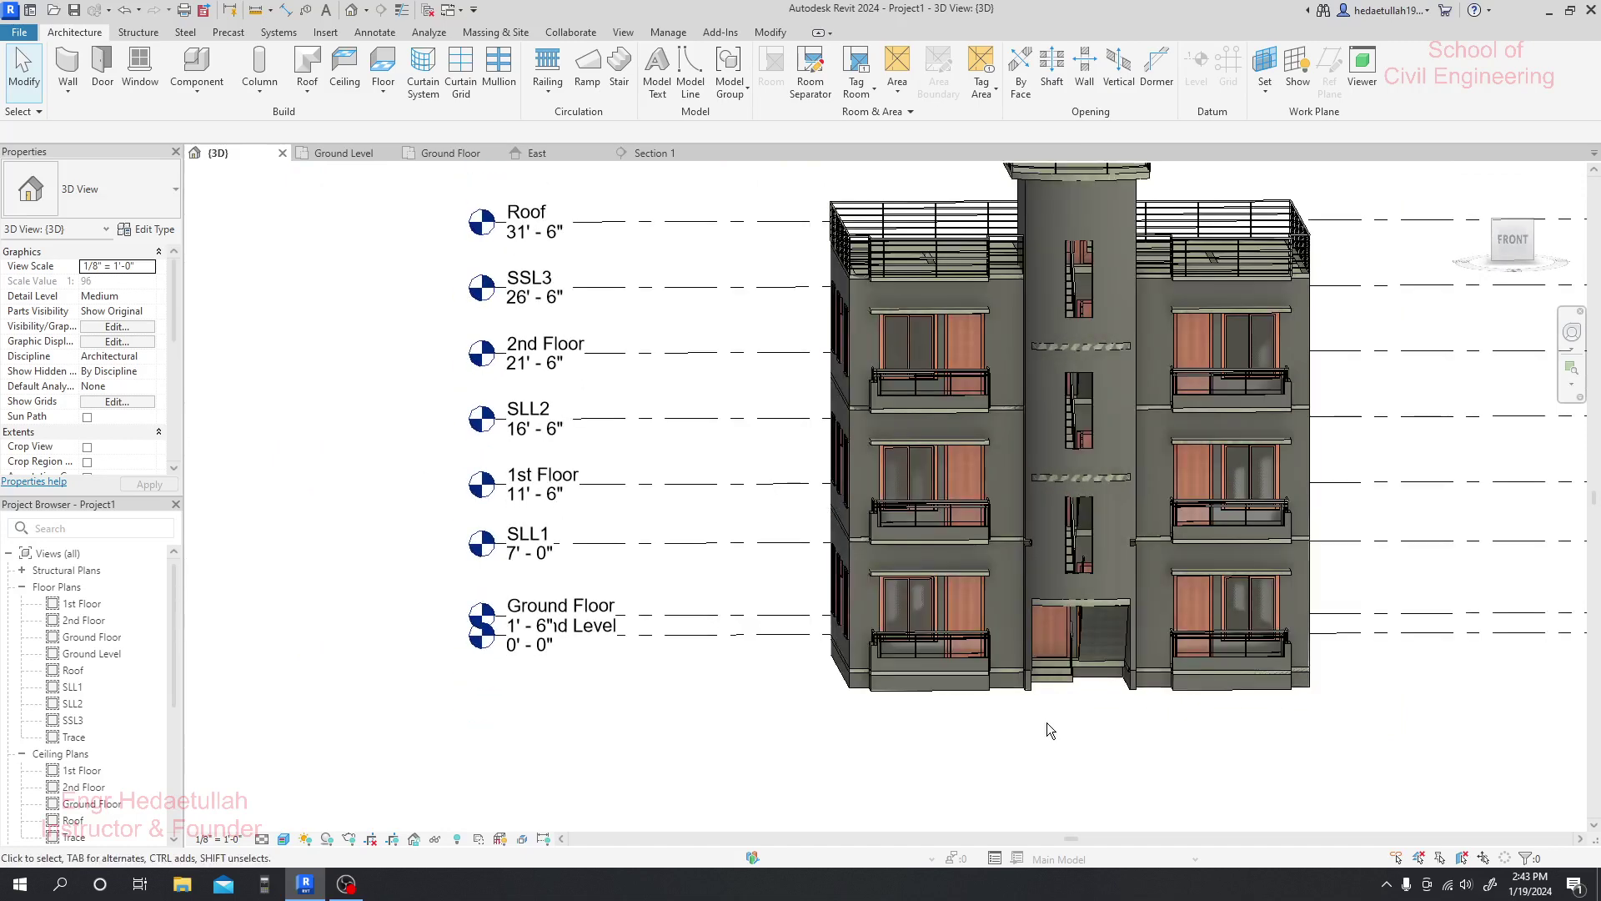